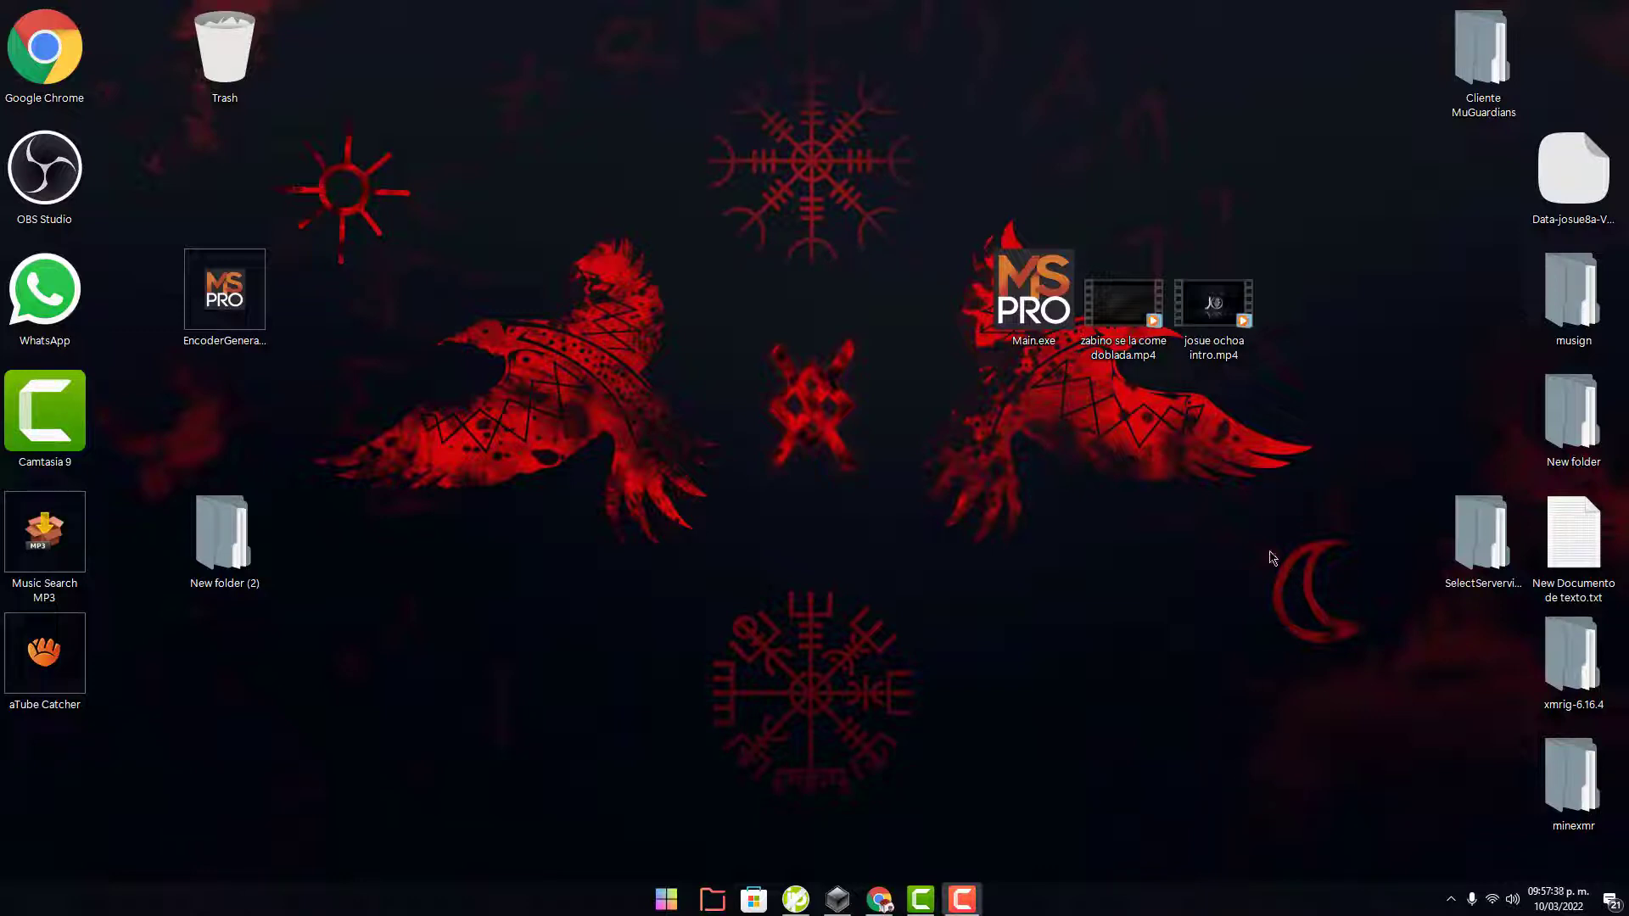
Step: Open the SelectServervideo folder from the desktop and position its window clear of the other items
drag(1273, 547, 1375, 665)
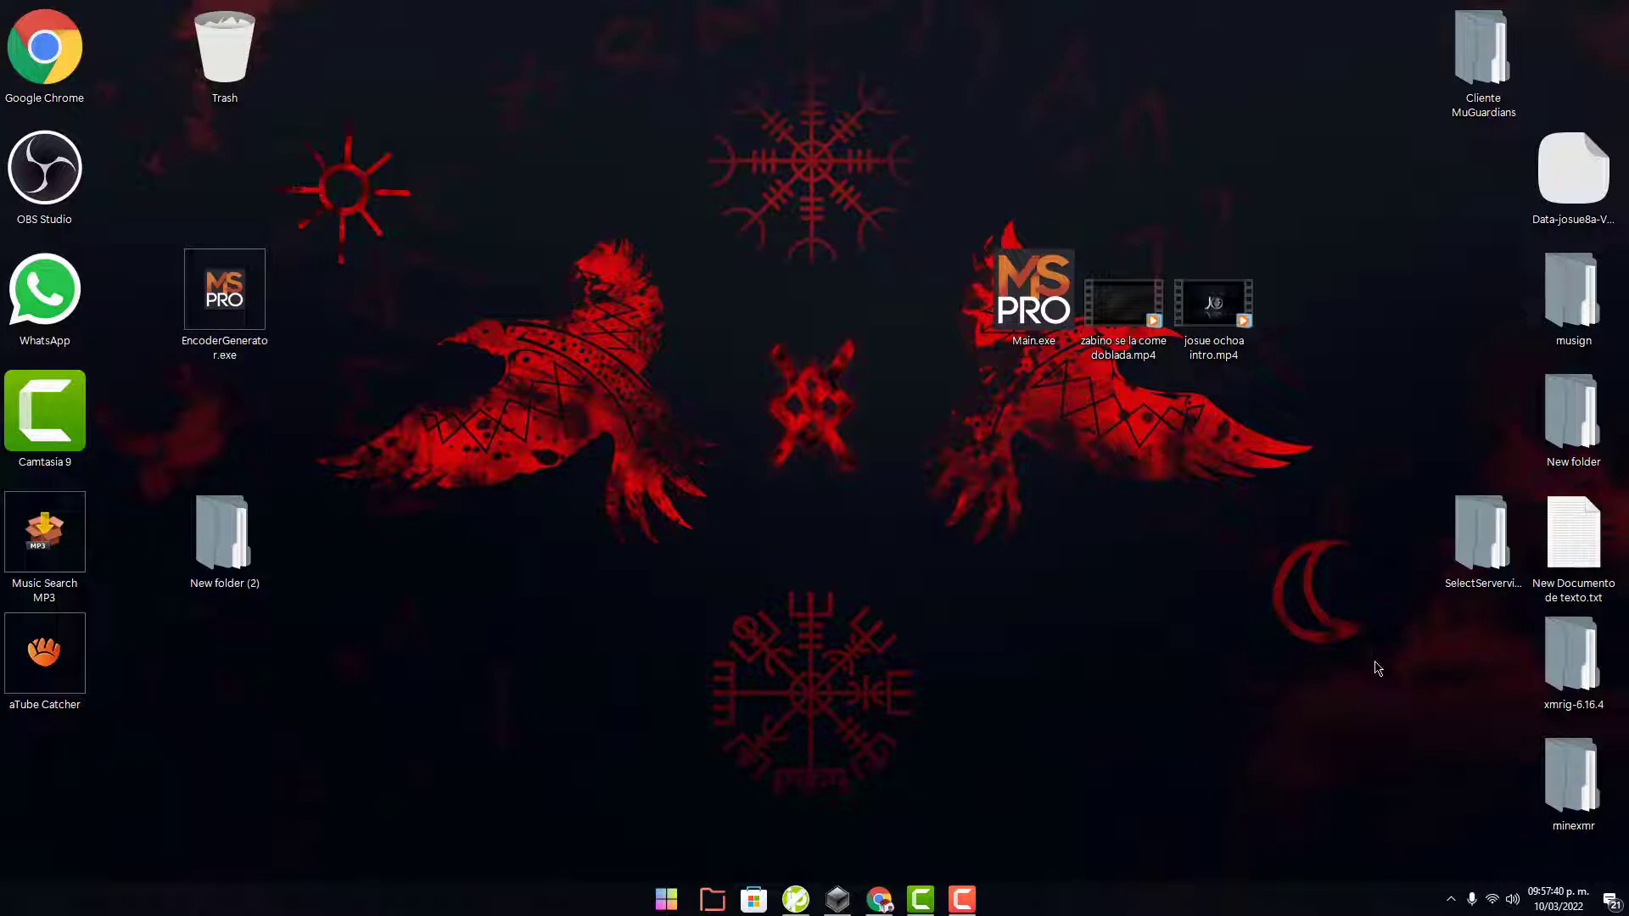
double_click(1473, 570)
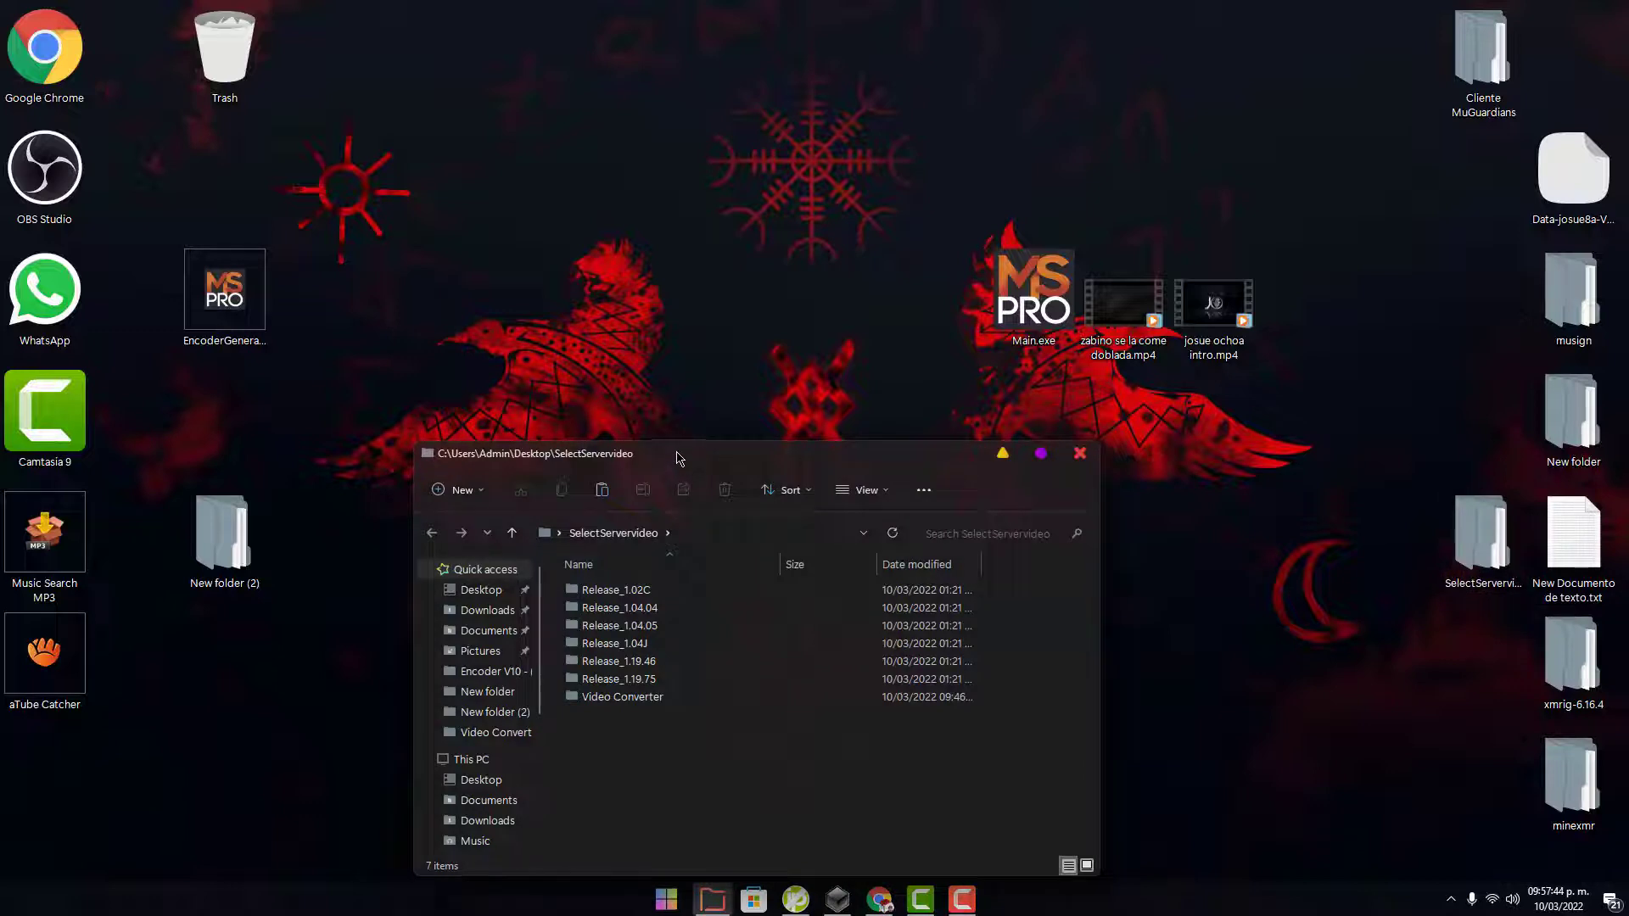
drag(681, 459, 1102, 428)
drag(1082, 711, 1054, 548)
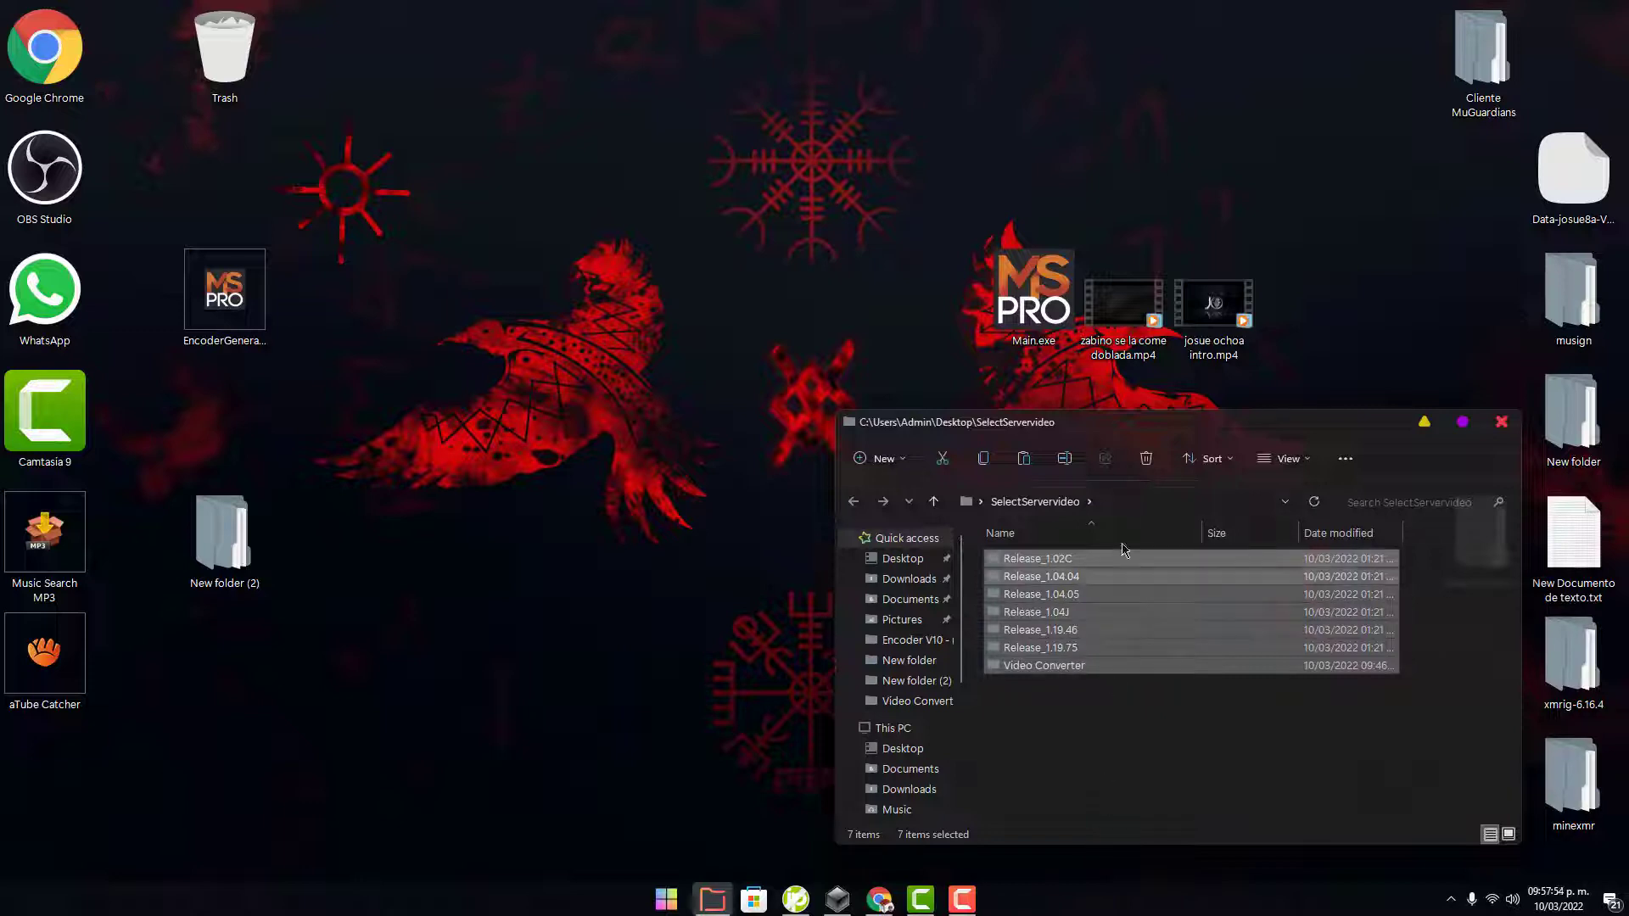
drag(1057, 422, 1161, 431)
click(1244, 805)
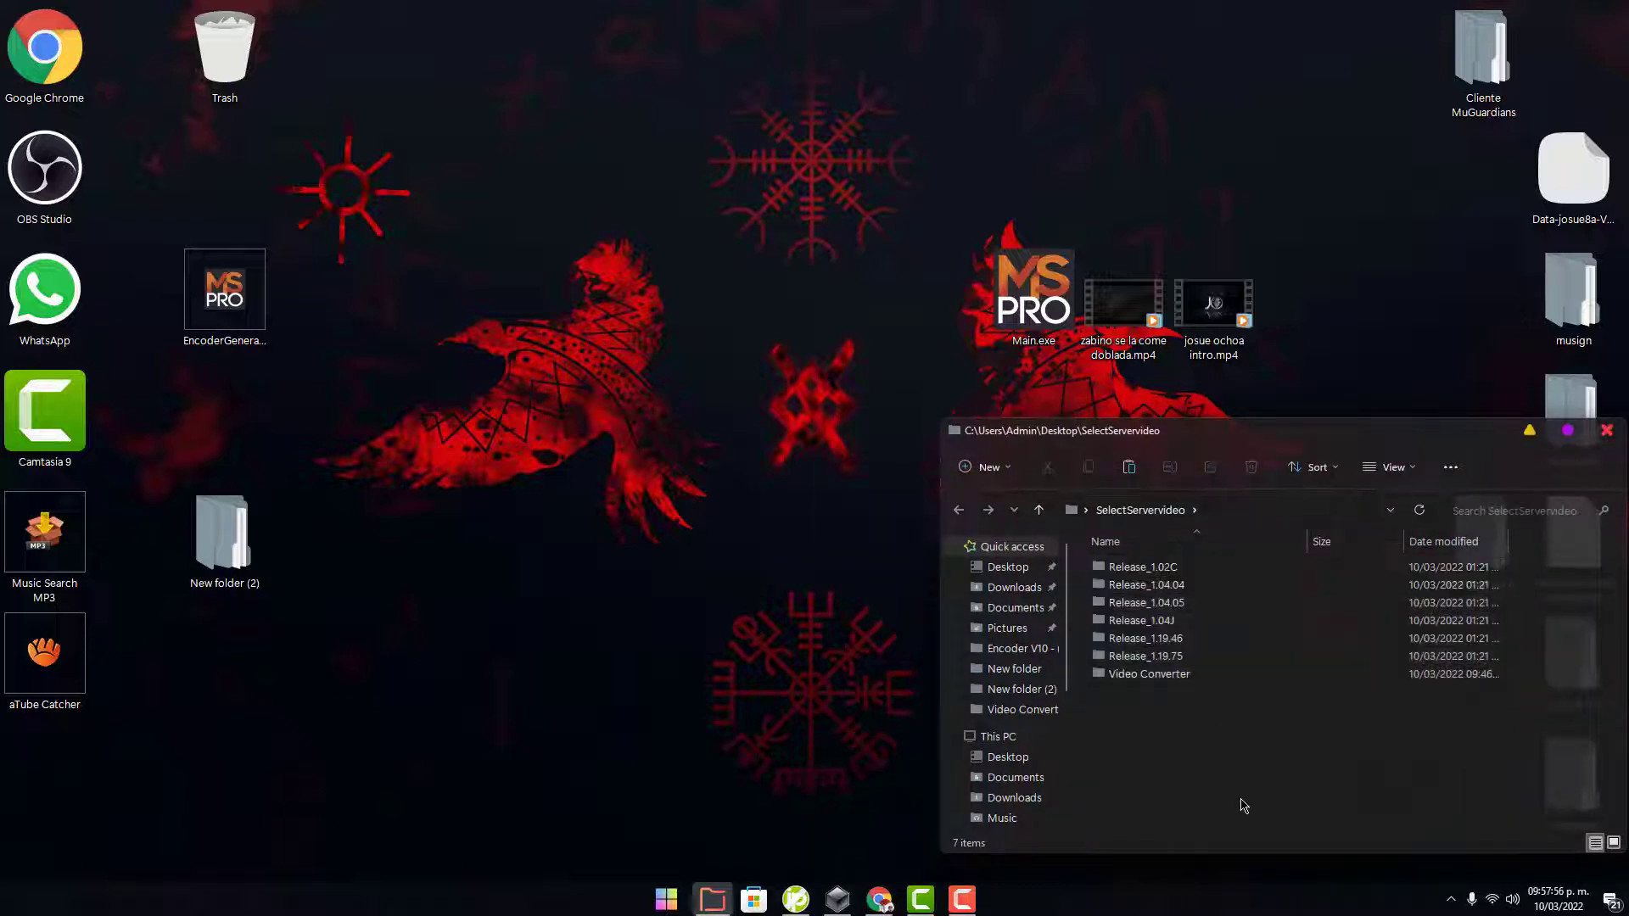
drag(1417, 451, 1153, 425)
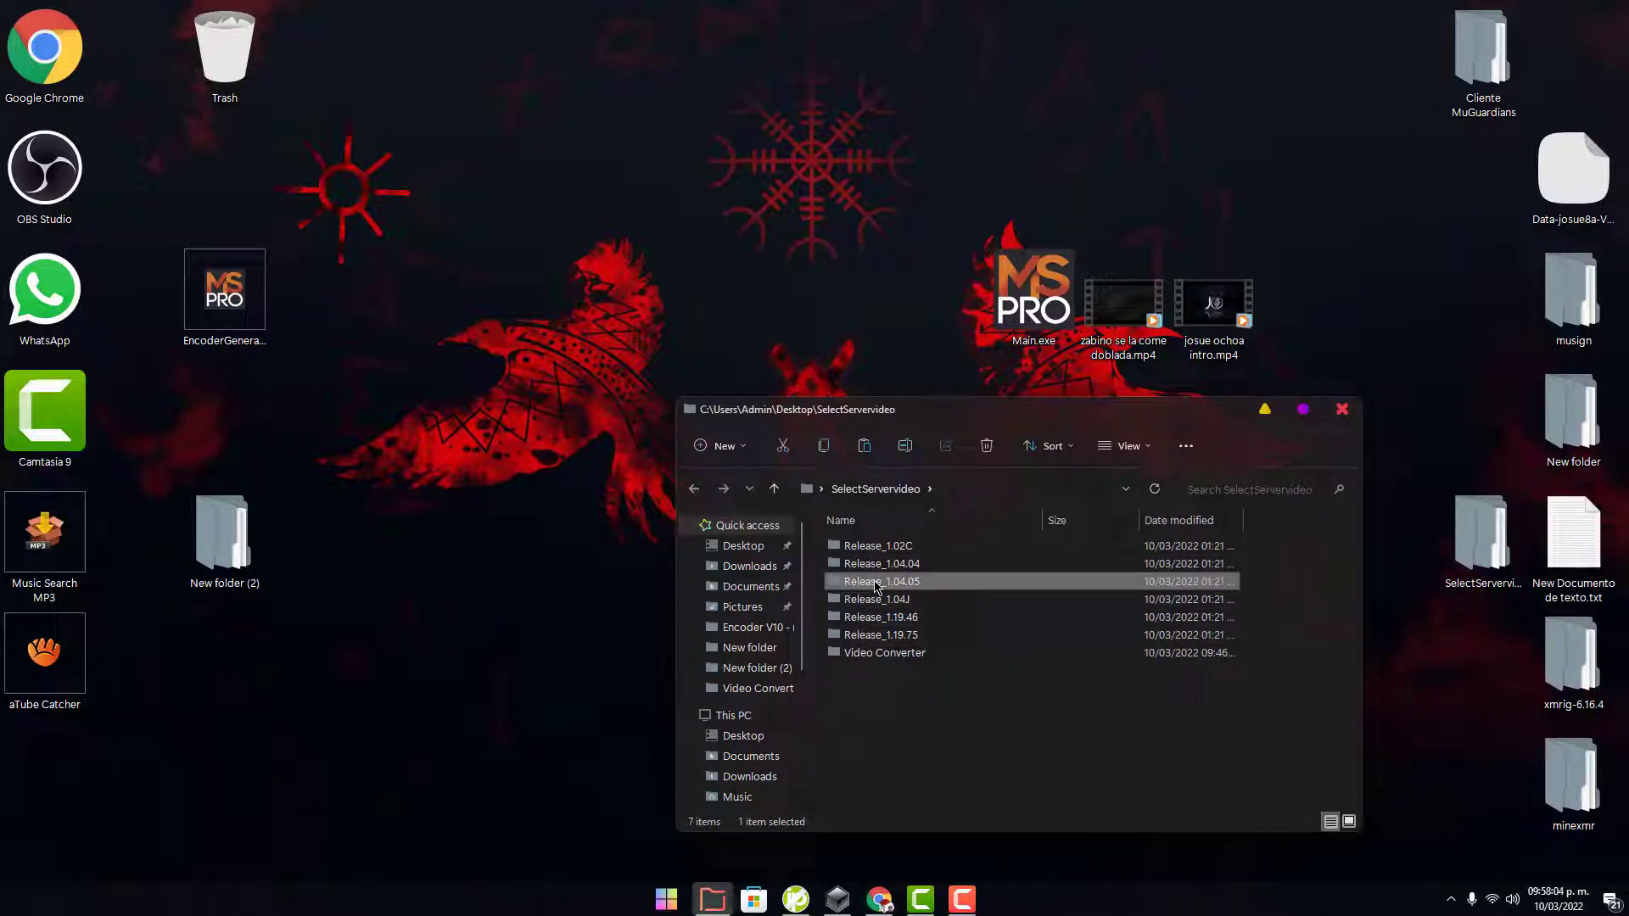
Step: Copy LoginScreen.dll from the Release_1.04.05 folder
double_click(876, 583)
drag(911, 416, 1148, 453)
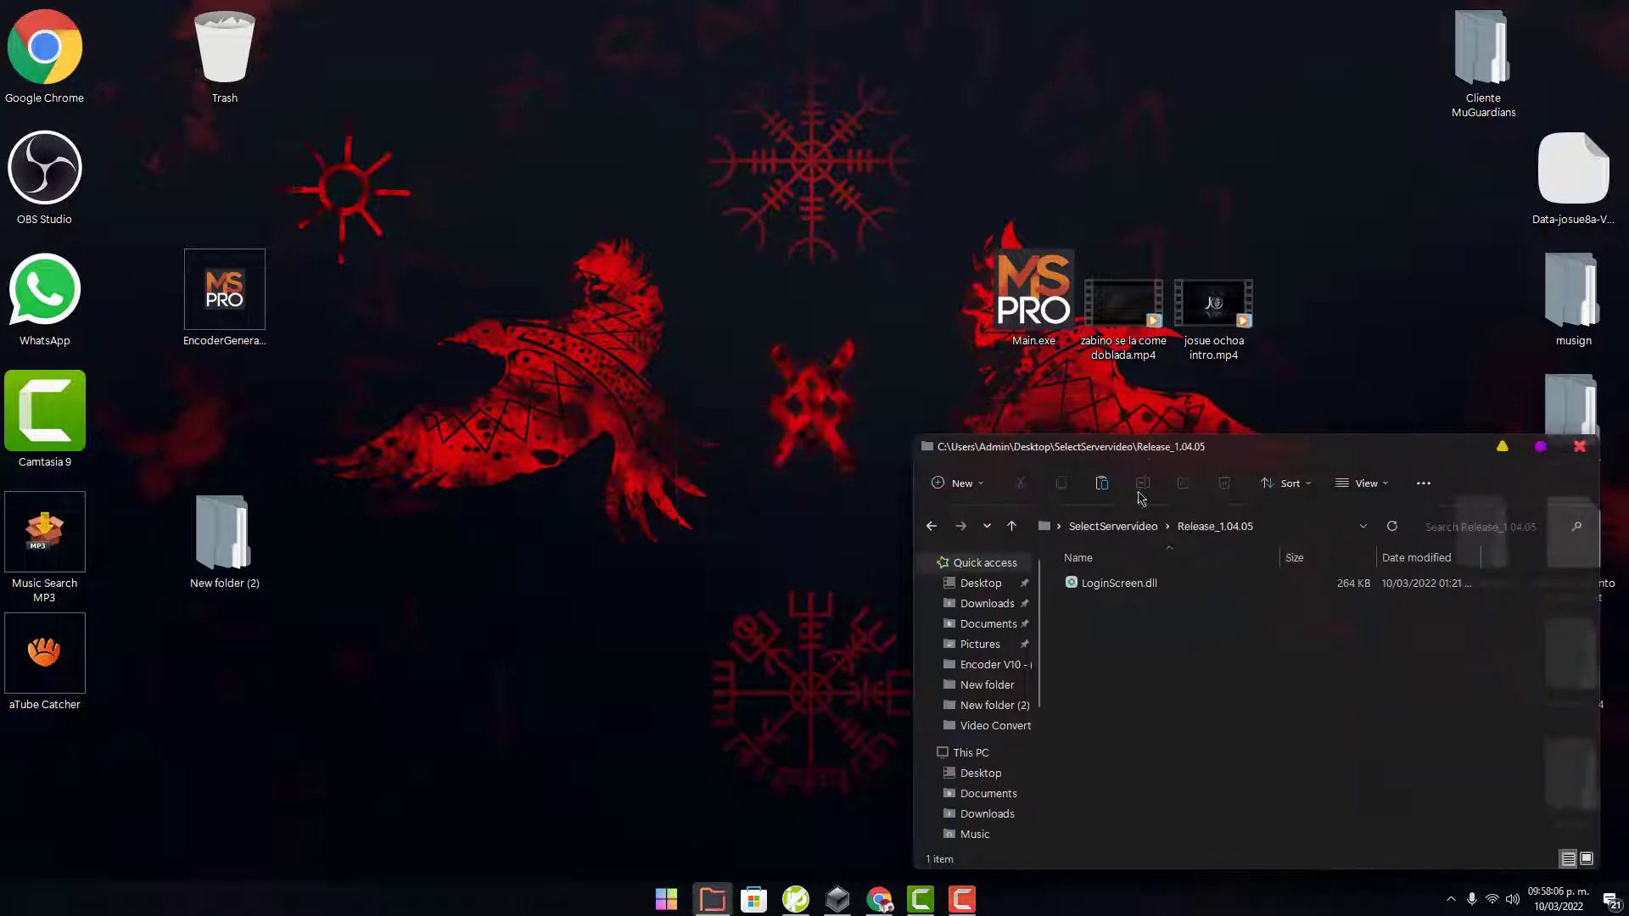
click(1105, 587)
right_click(1106, 585)
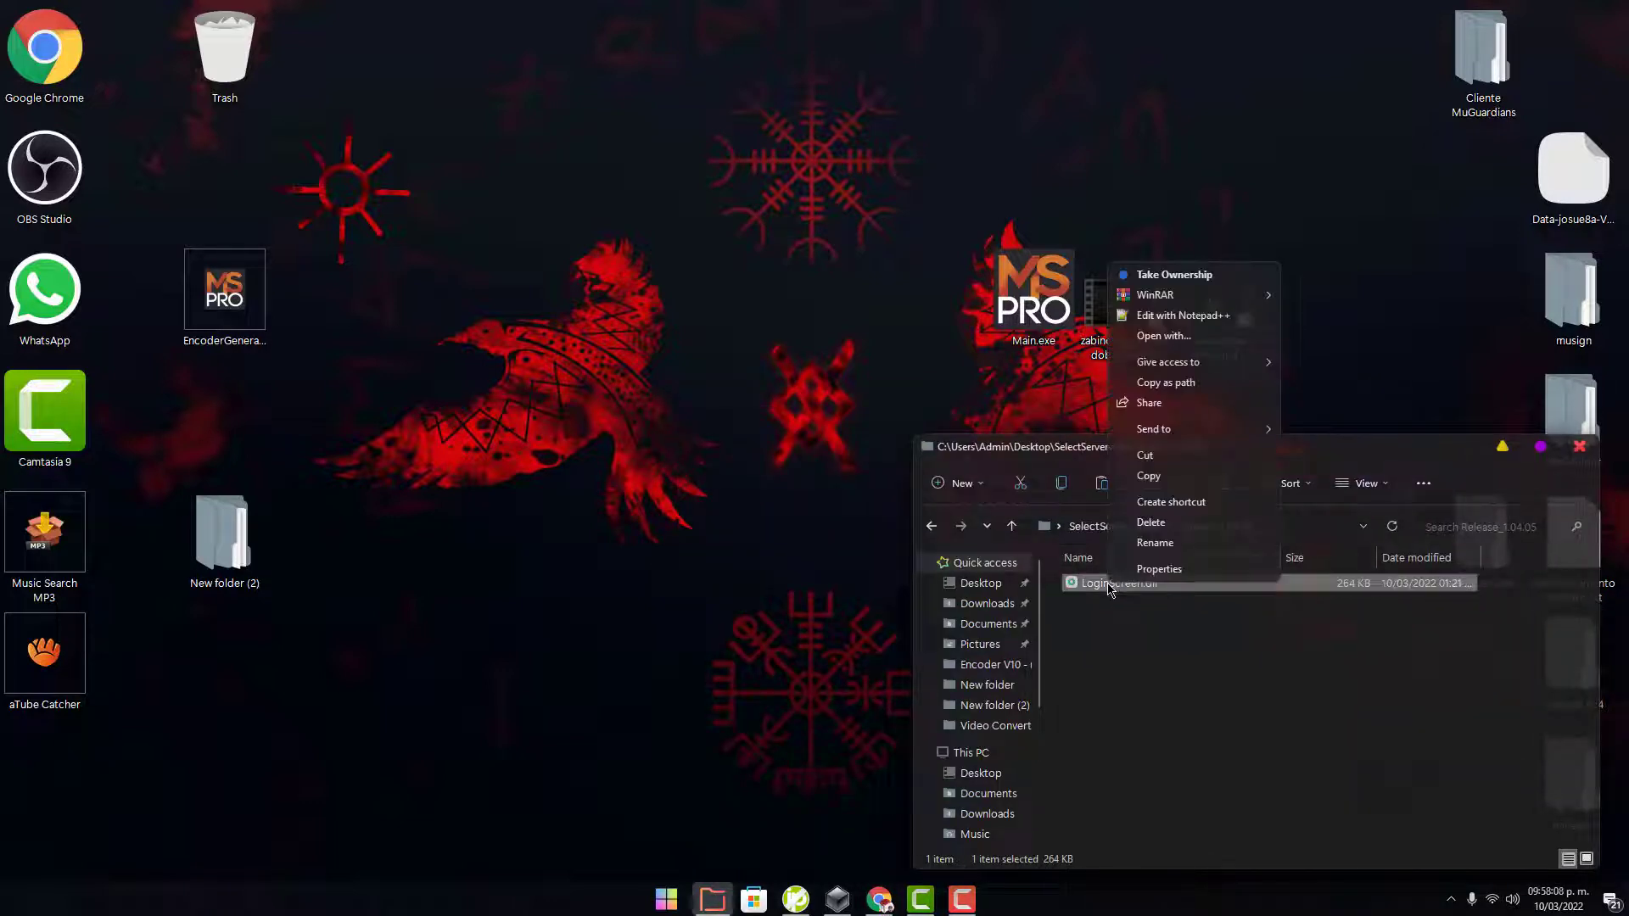
click(1168, 478)
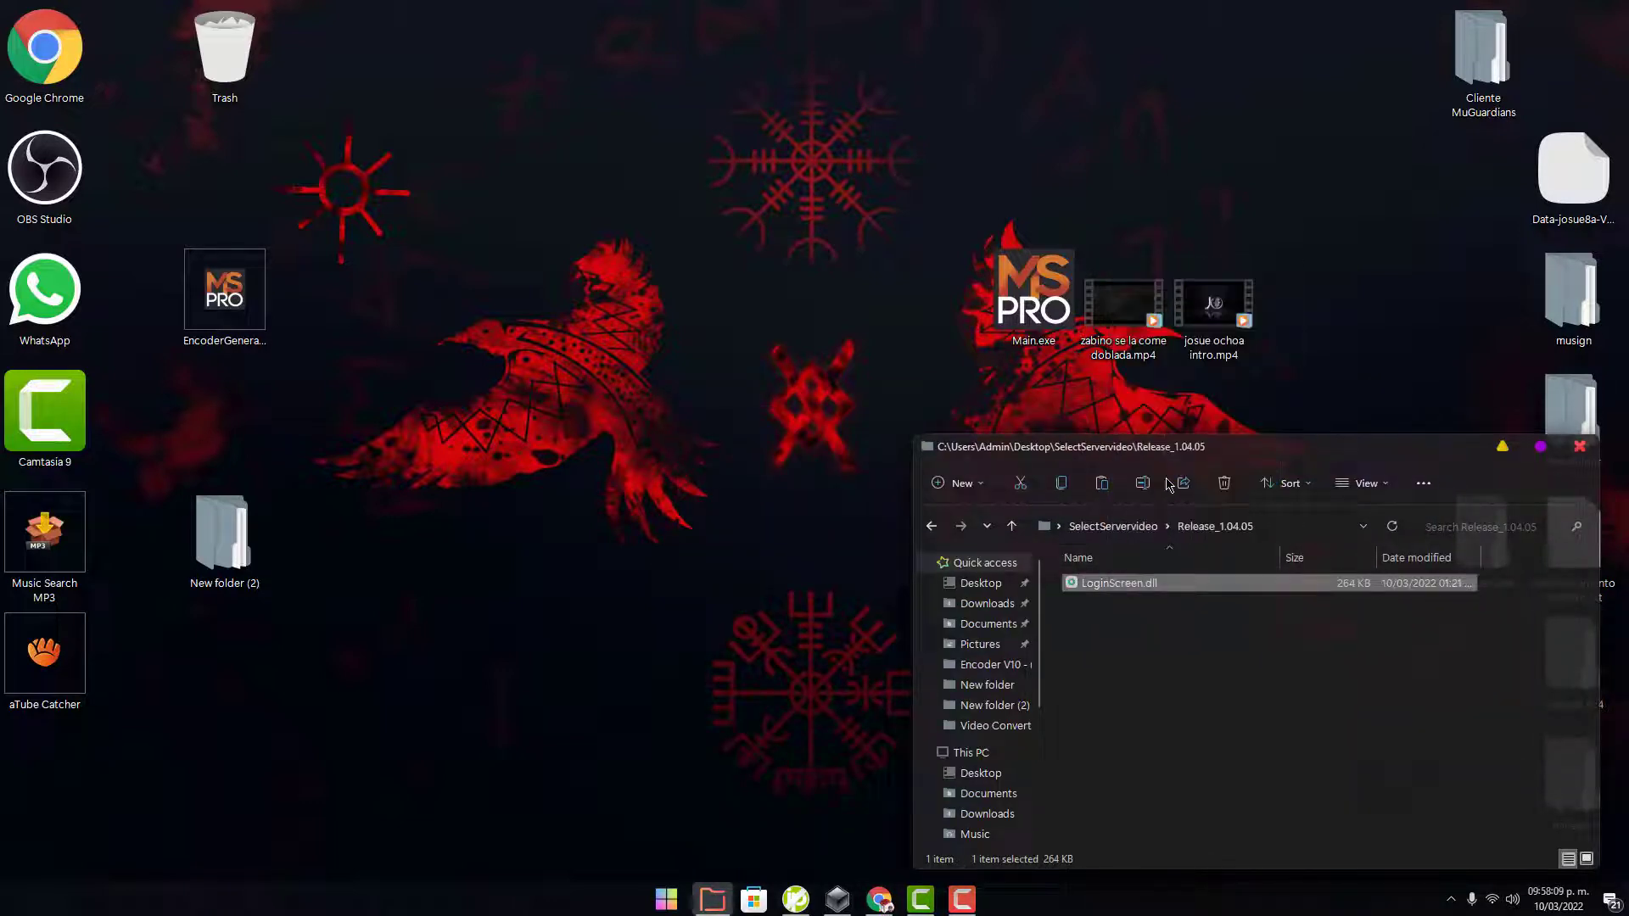
Step: Paste LoginScreen.dll into the client folder where the desktop's Main.exe is located, and close that folder
right_click(1031, 311)
click(1048, 335)
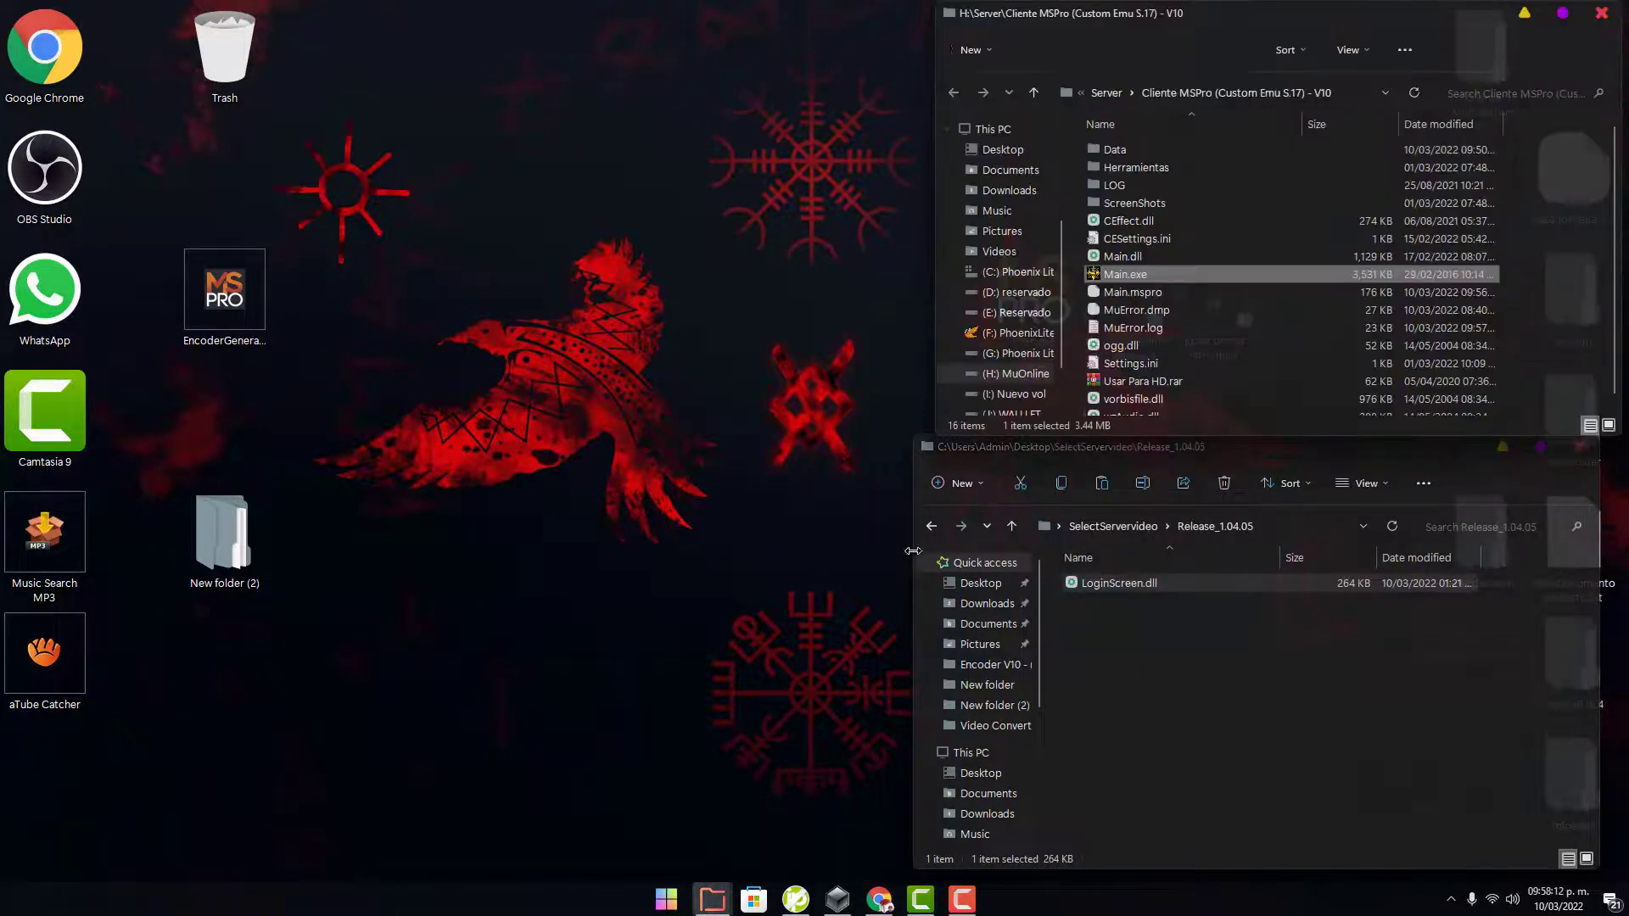
drag(1180, 16, 684, 194)
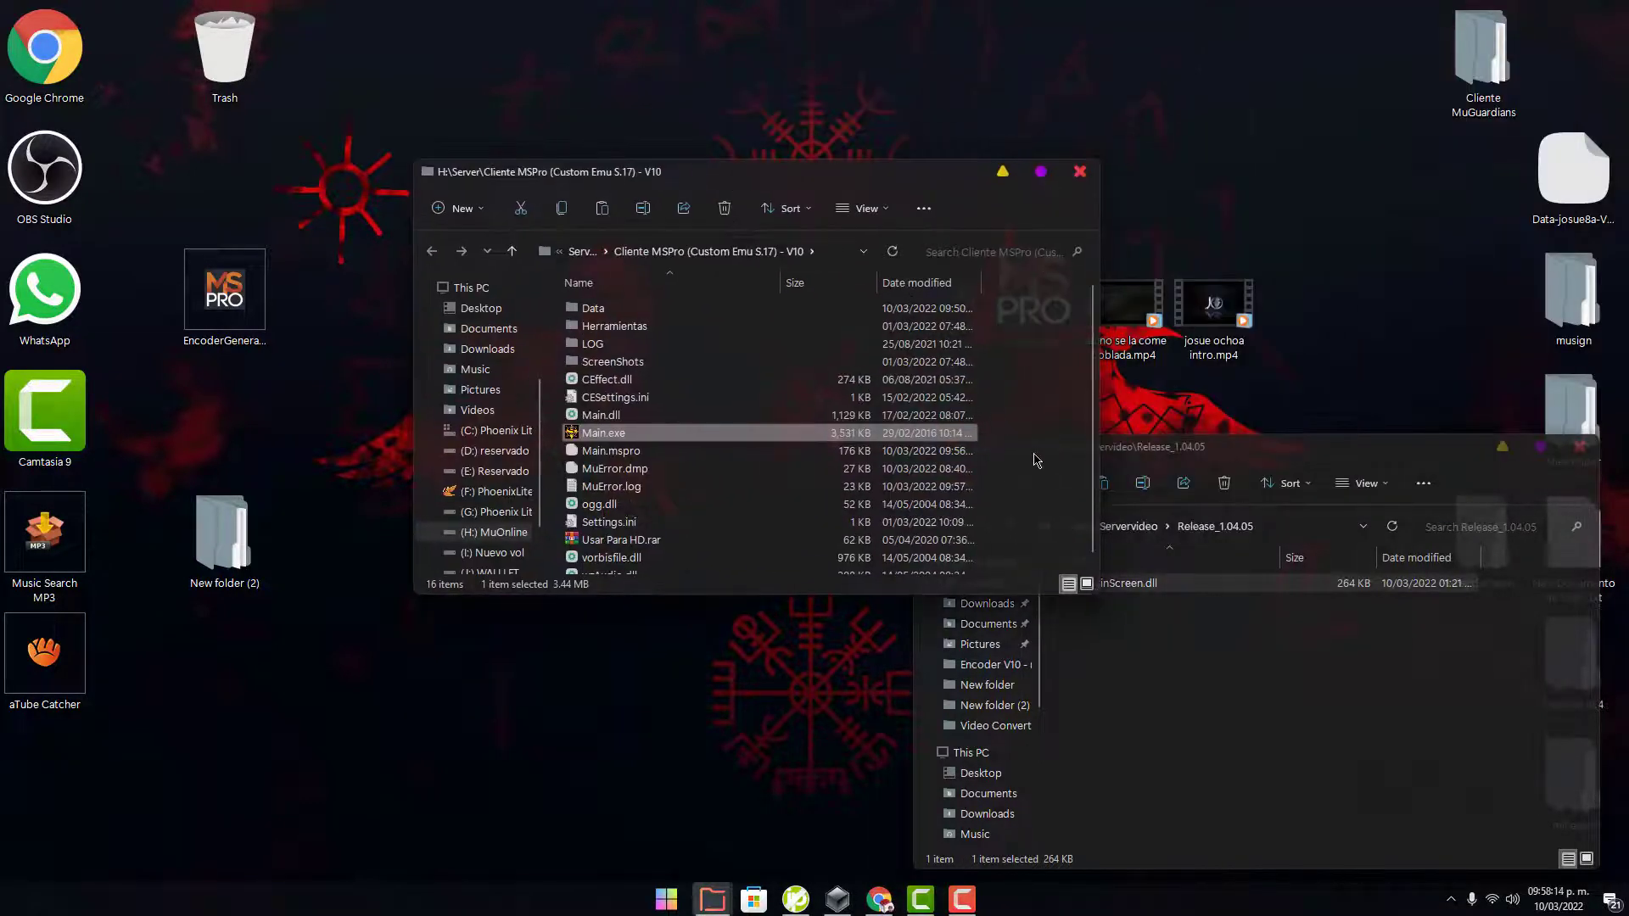
right_click(1040, 460)
click(1080, 583)
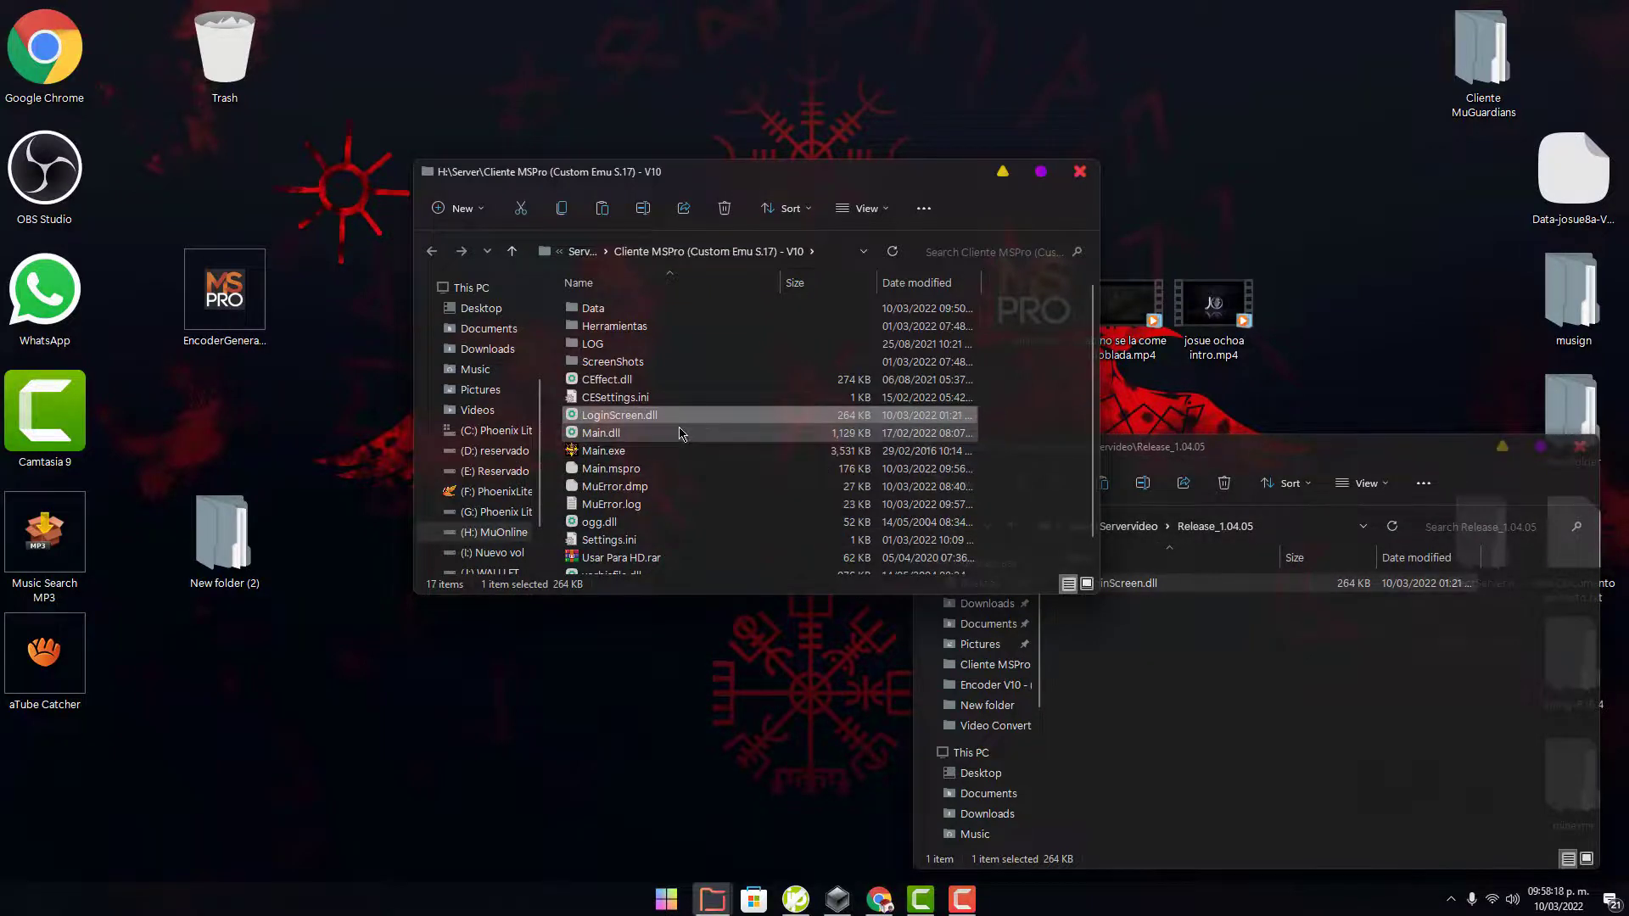
click(1080, 172)
Step: Paste LoginScreen.dll into the Encoder V10 folder where the EncoderGenerator.exe shortcut points
right_click(227, 298)
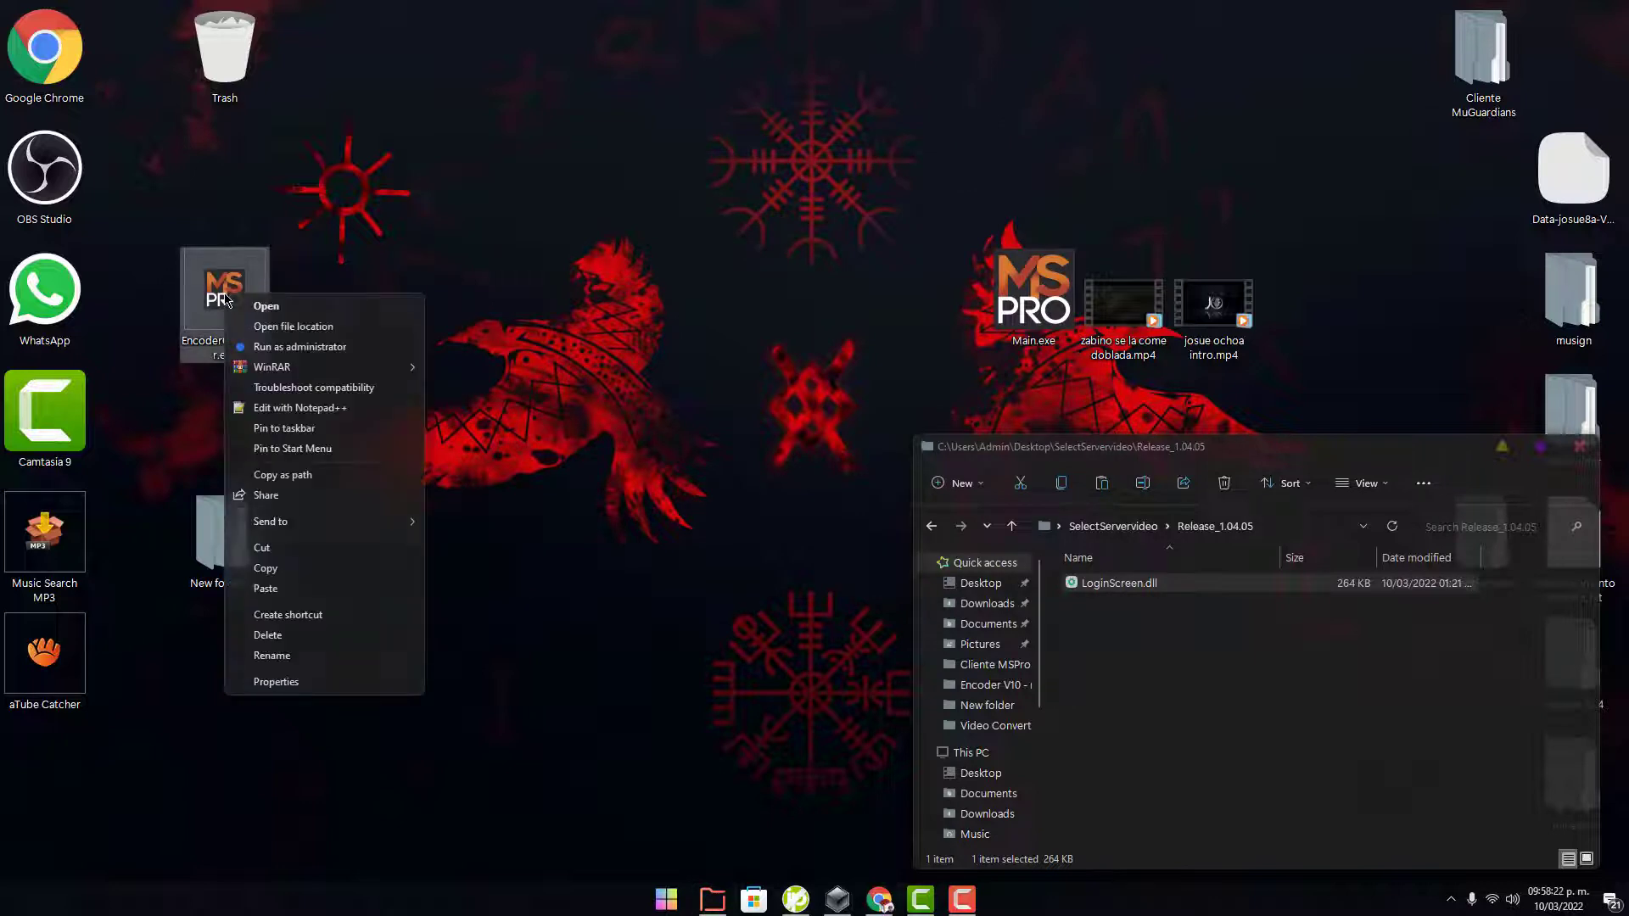
click(288, 327)
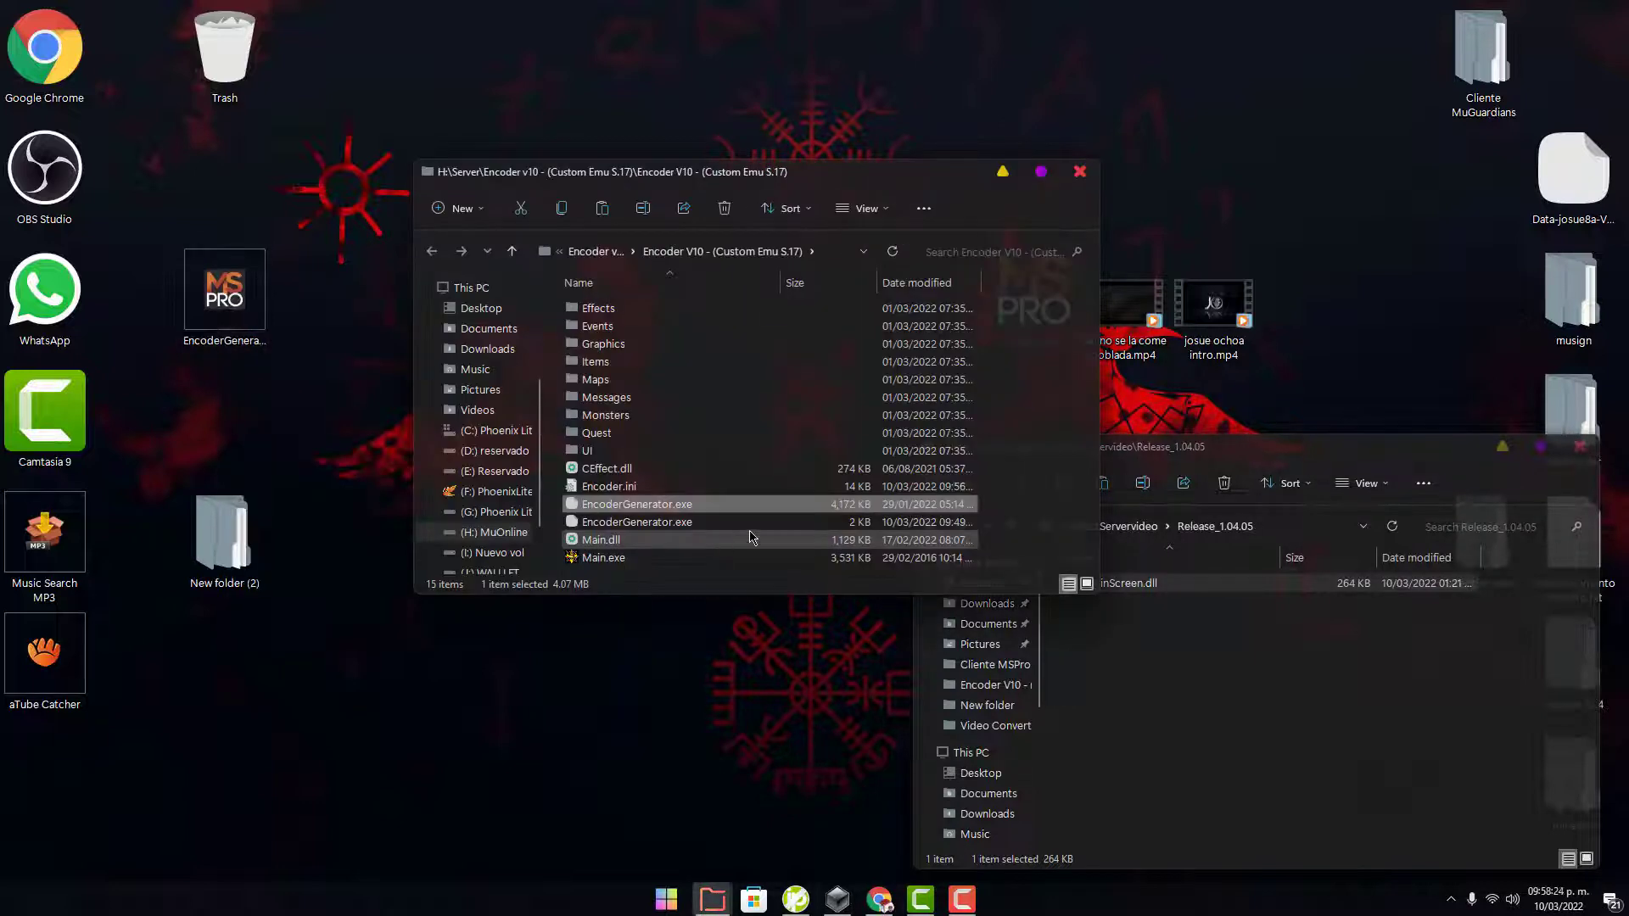
click(1060, 547)
right_click(1018, 519)
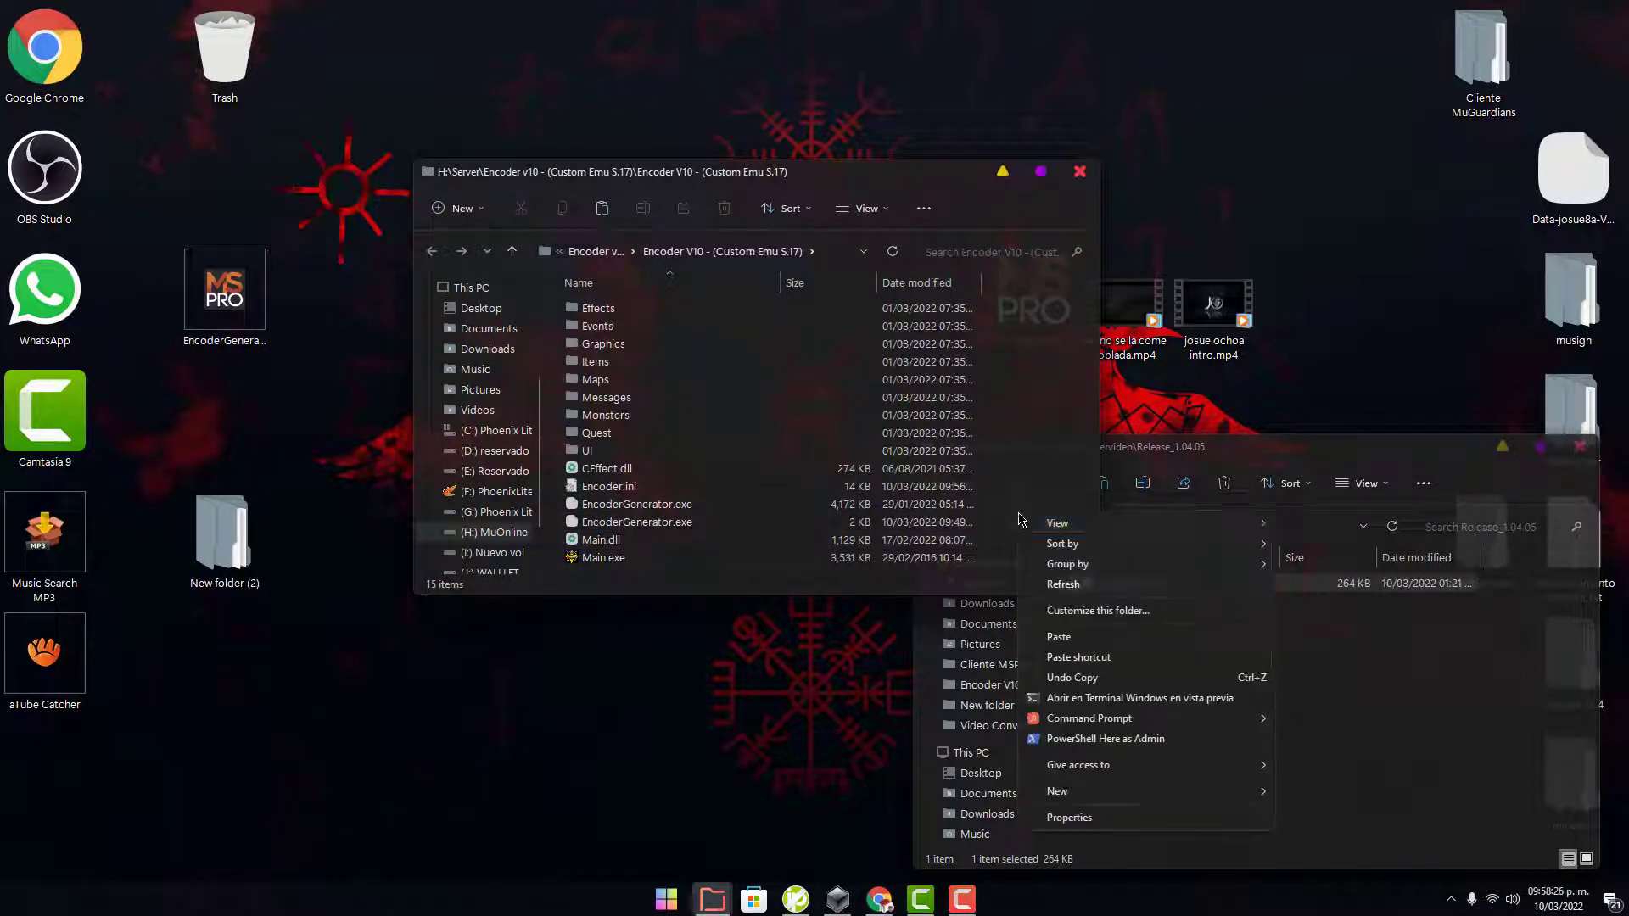
click(1059, 637)
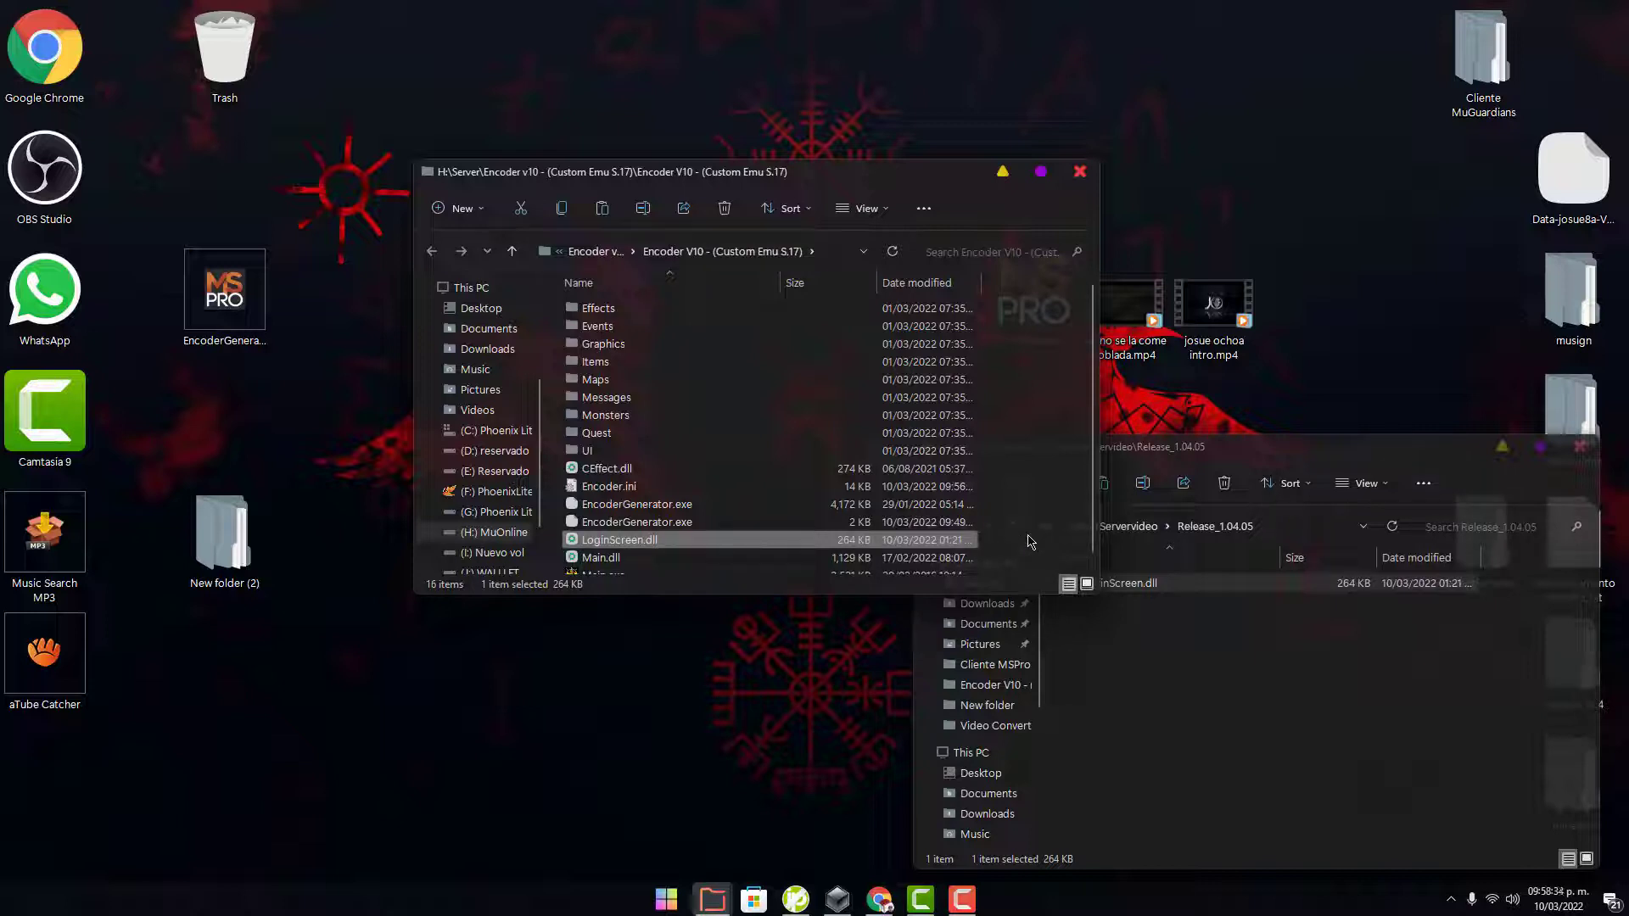
Step: Open Encoder.ini from the Encoder V10 folder and go to the Plugin2 entry under MainSettings
drag(931, 180, 761, 383)
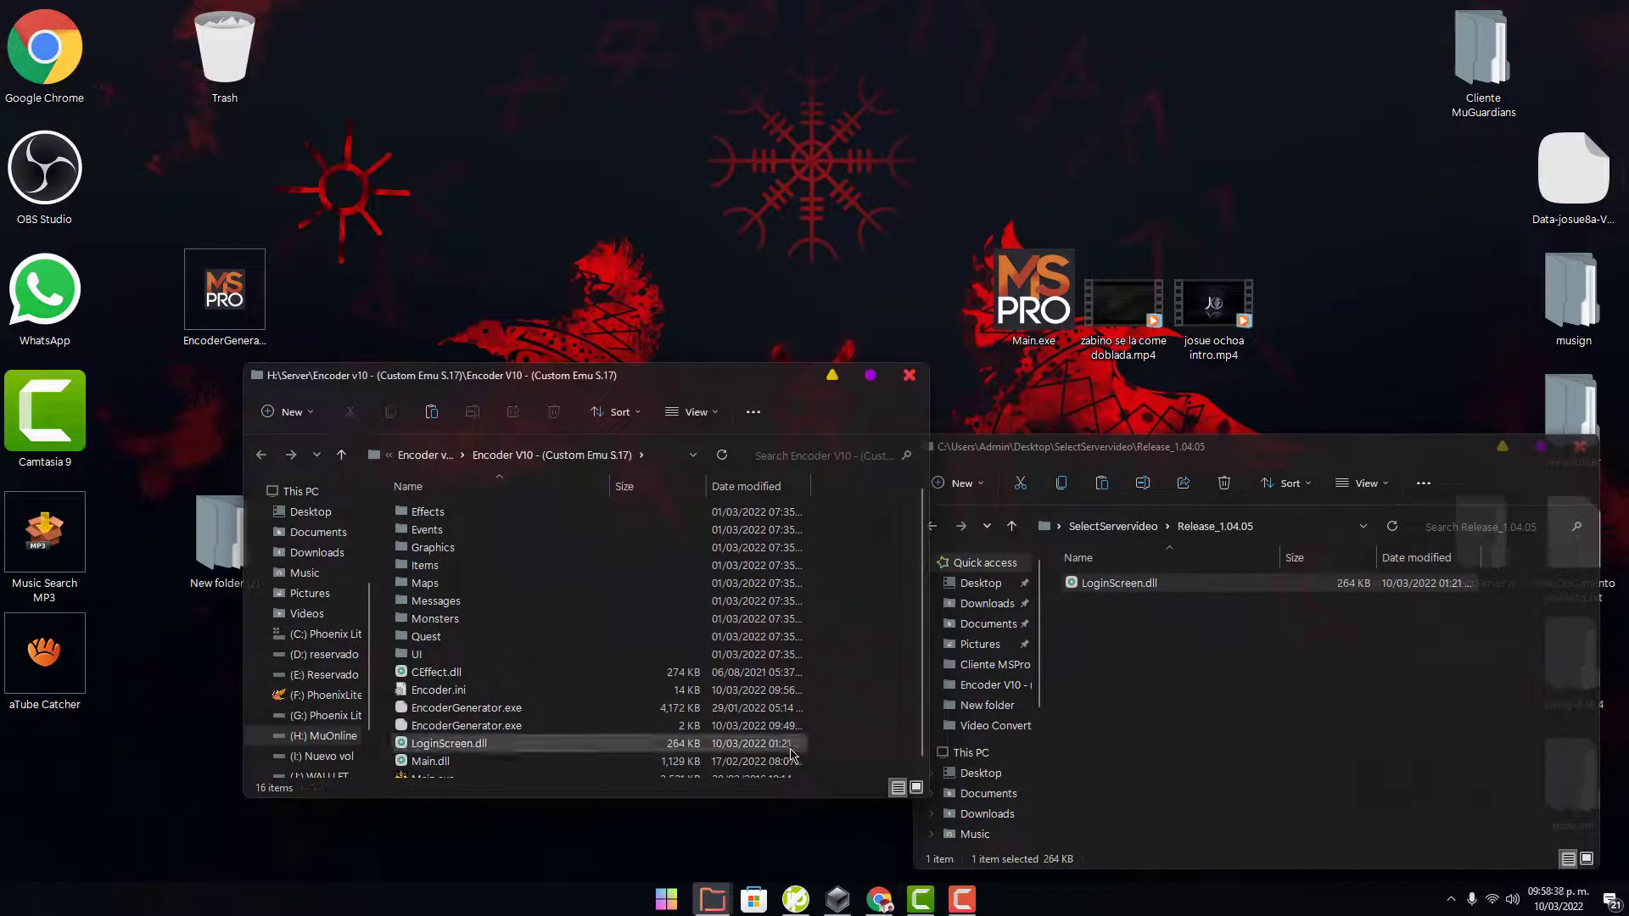
click(827, 766)
double_click(637, 694)
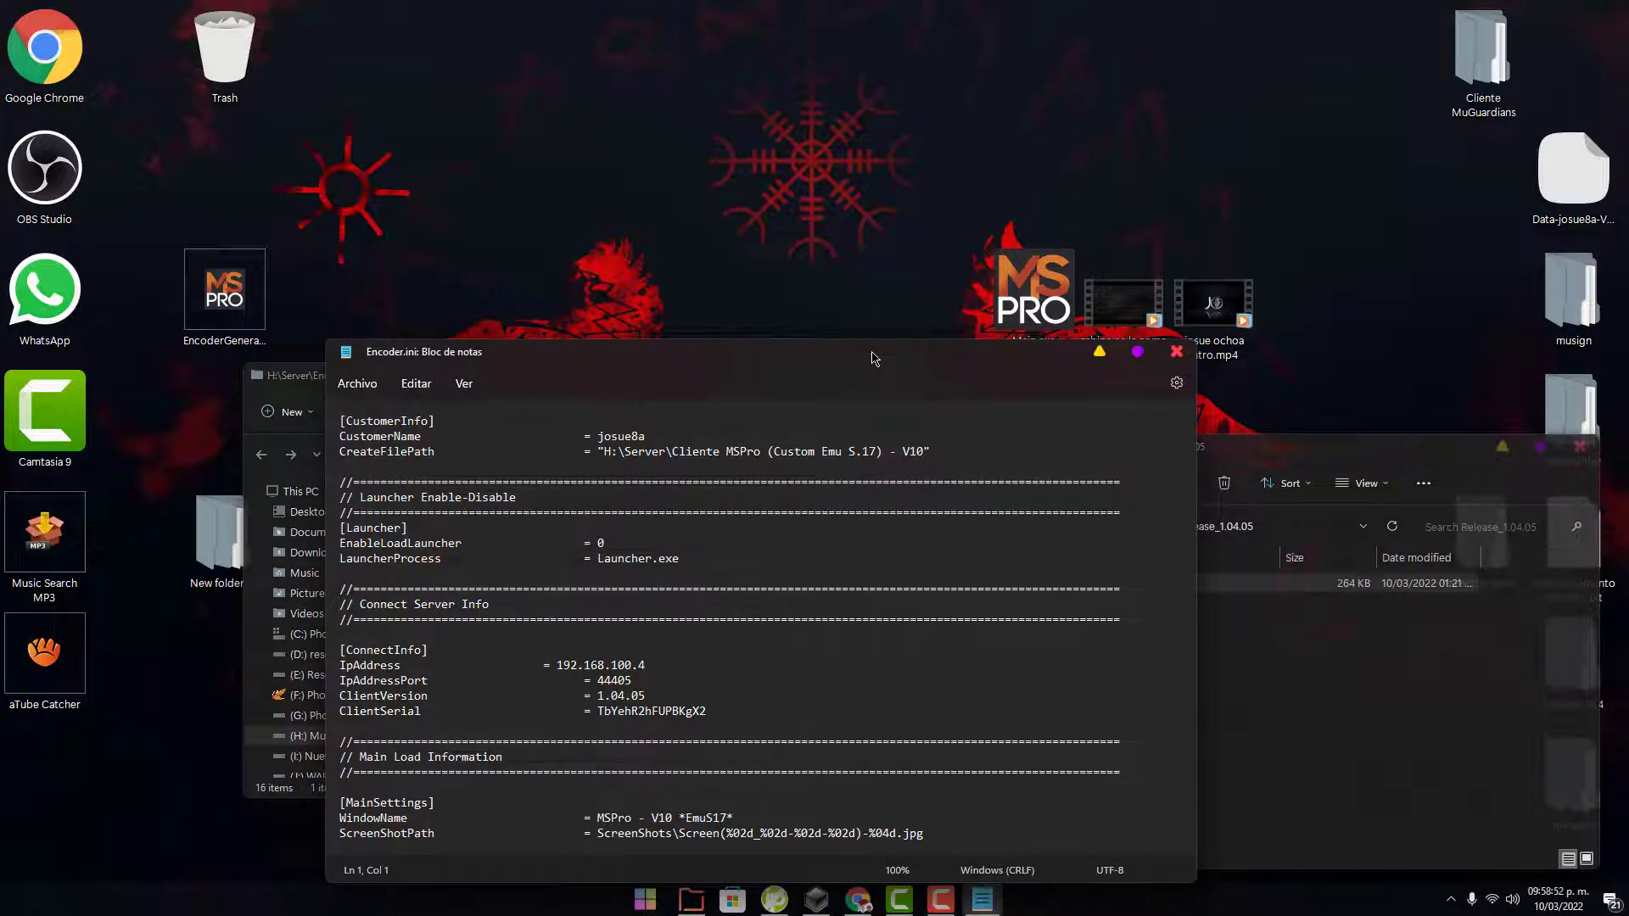
drag(873, 353, 1151, 217)
scroll(1178, 541, down, 6)
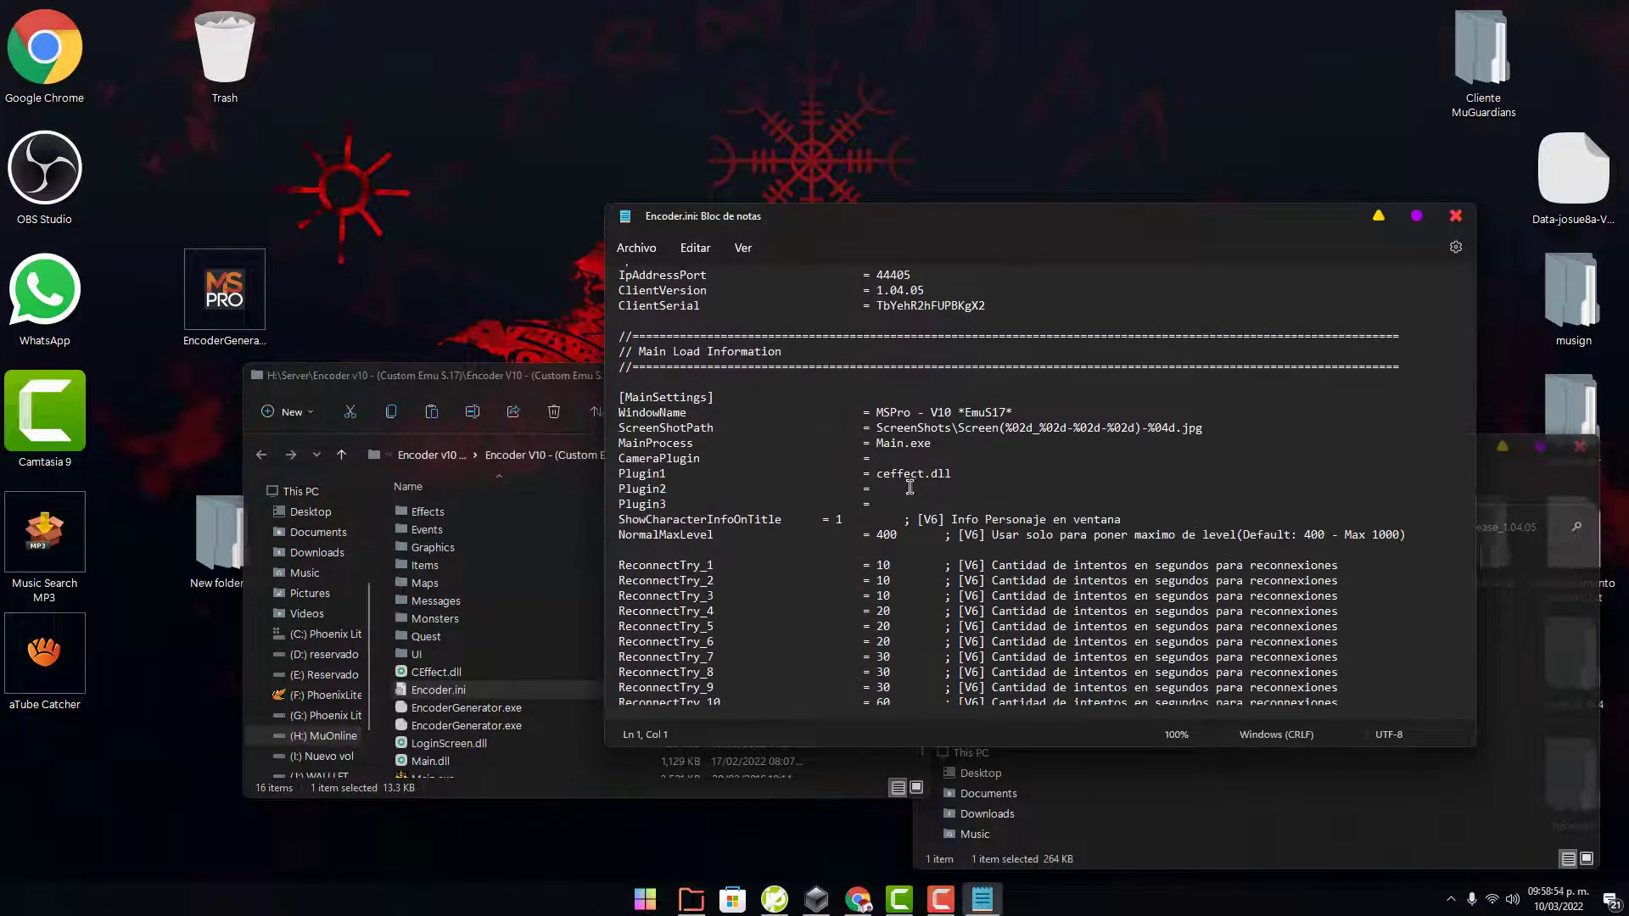
click(890, 489)
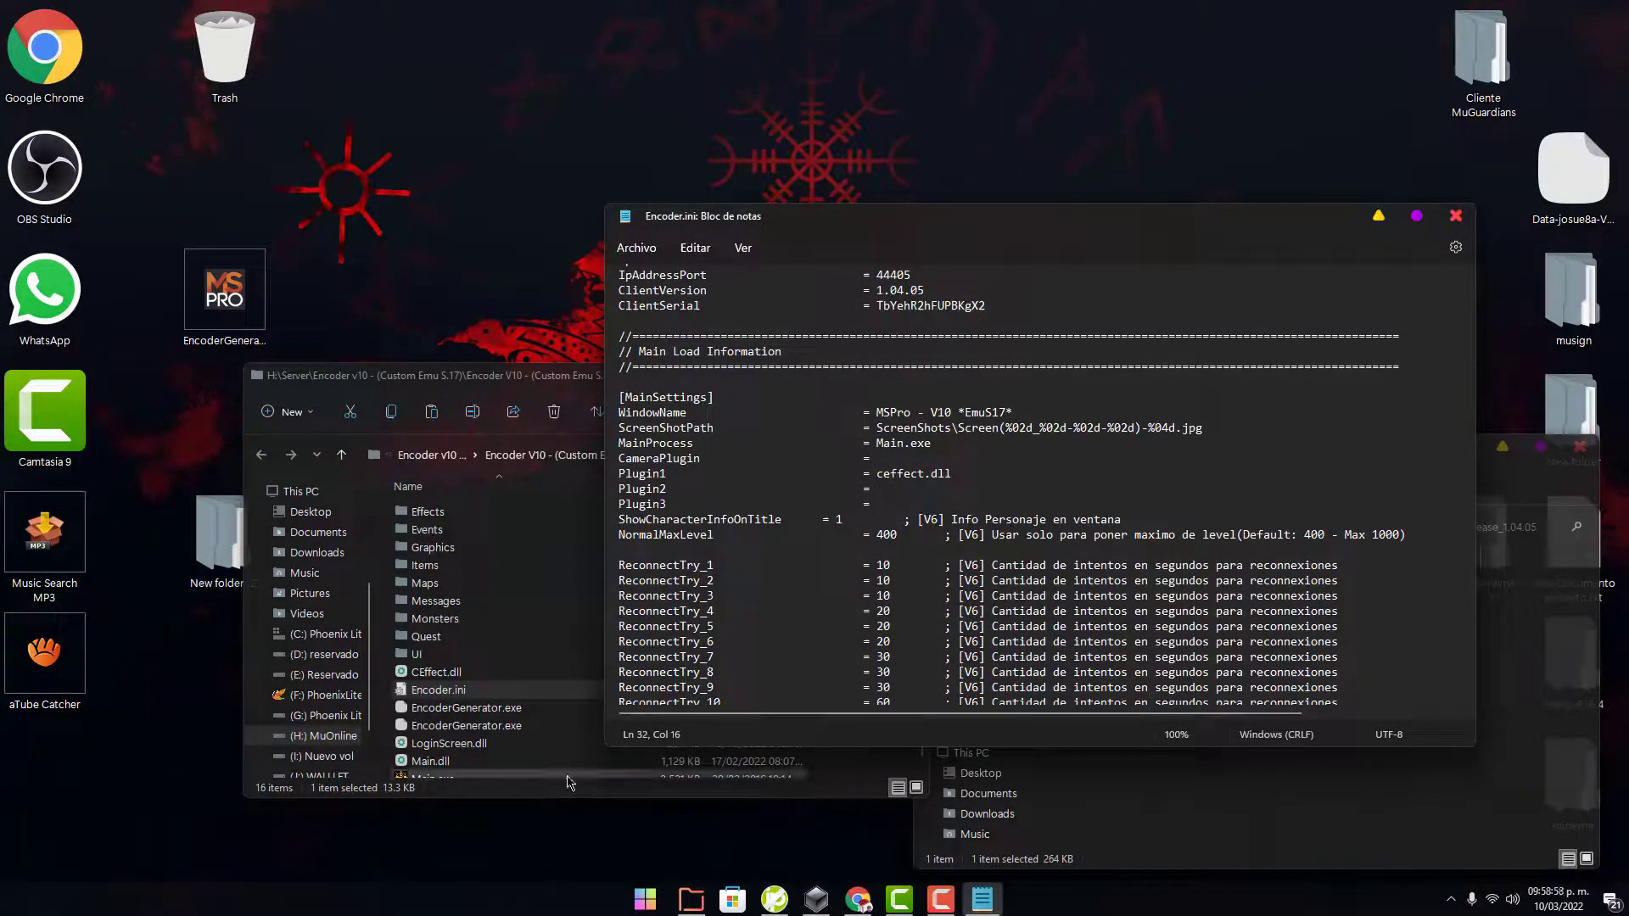
Step: Copy the LoginScreen file name from the encoder folder and set Plugin2 in Encoder.ini to LoginScreen.dll
click(490, 745)
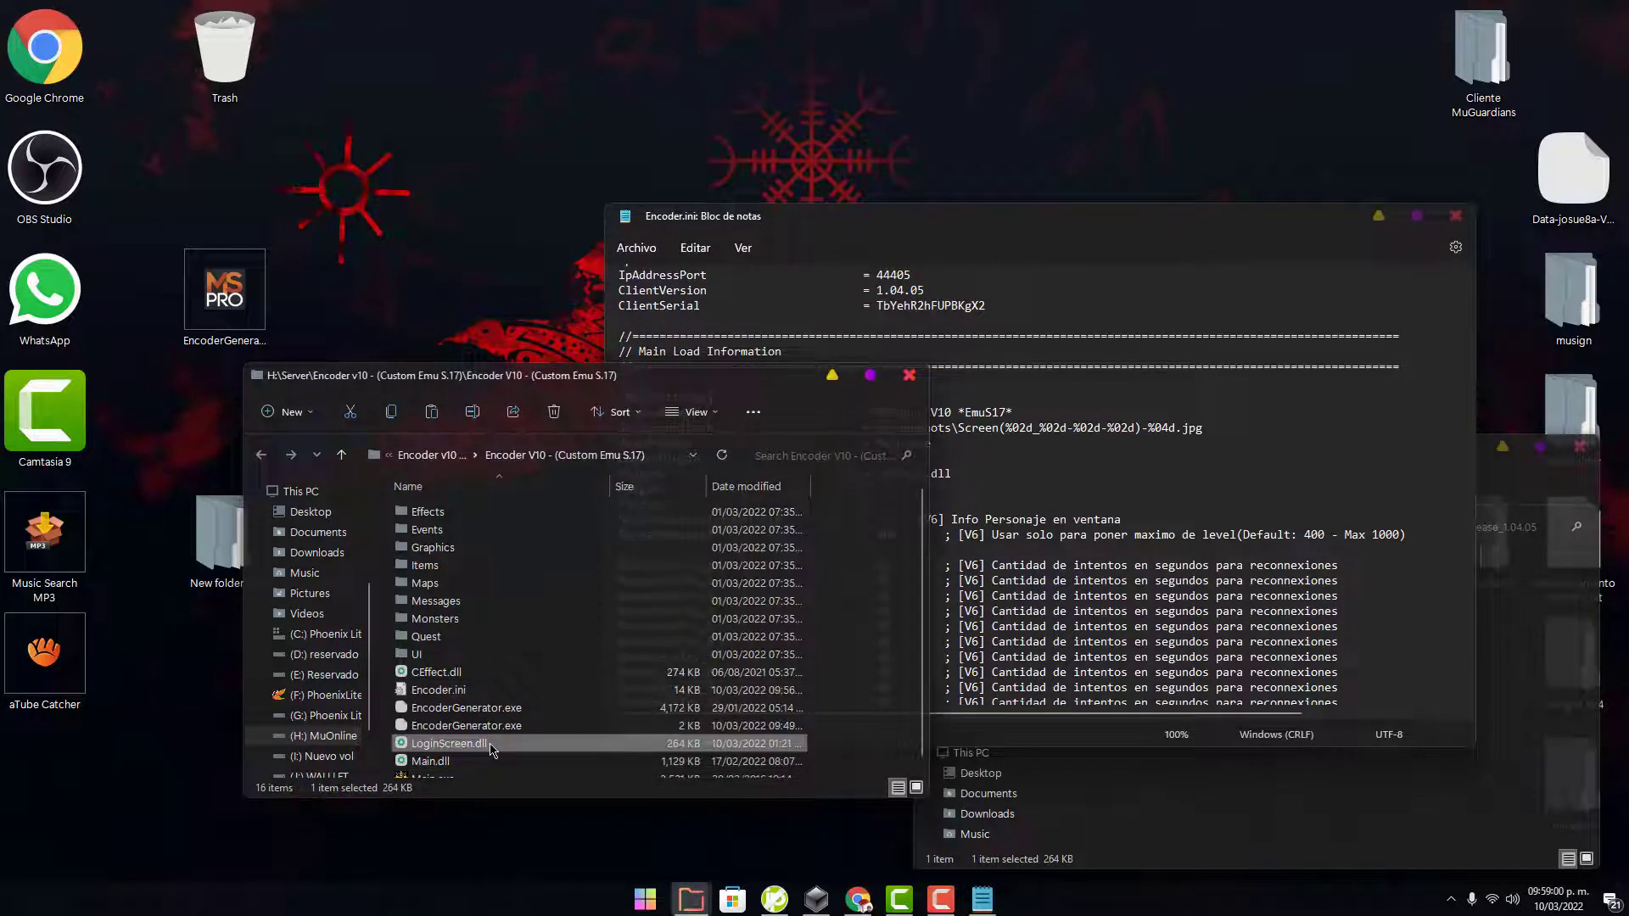
right_click(490, 745)
click(547, 711)
key(ctrl+c)
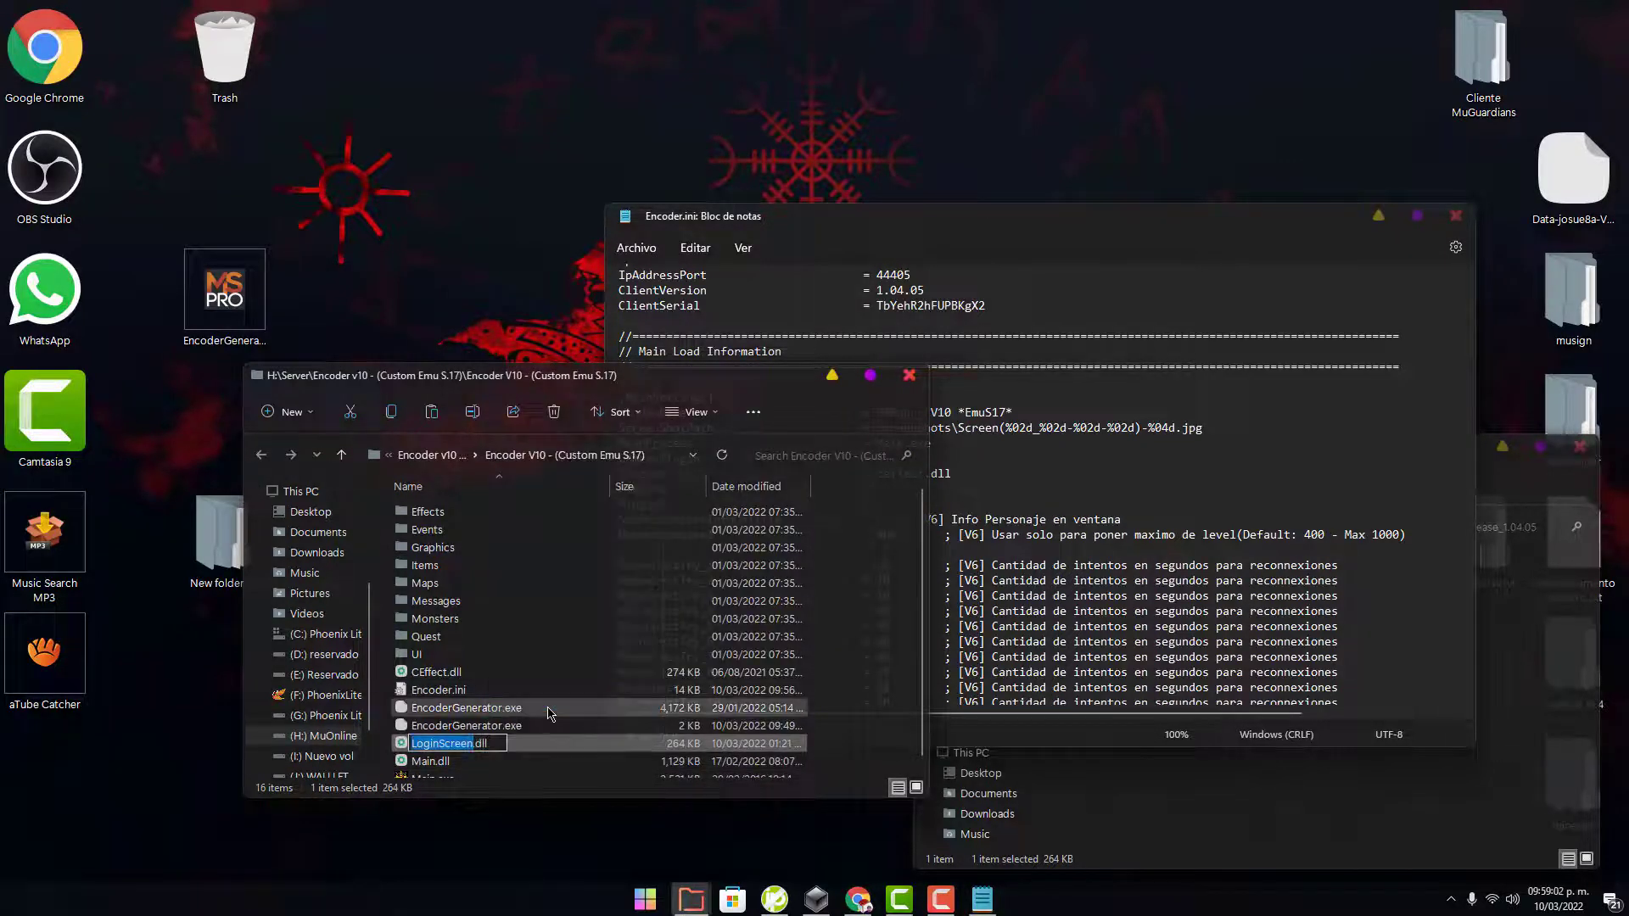
click(998, 436)
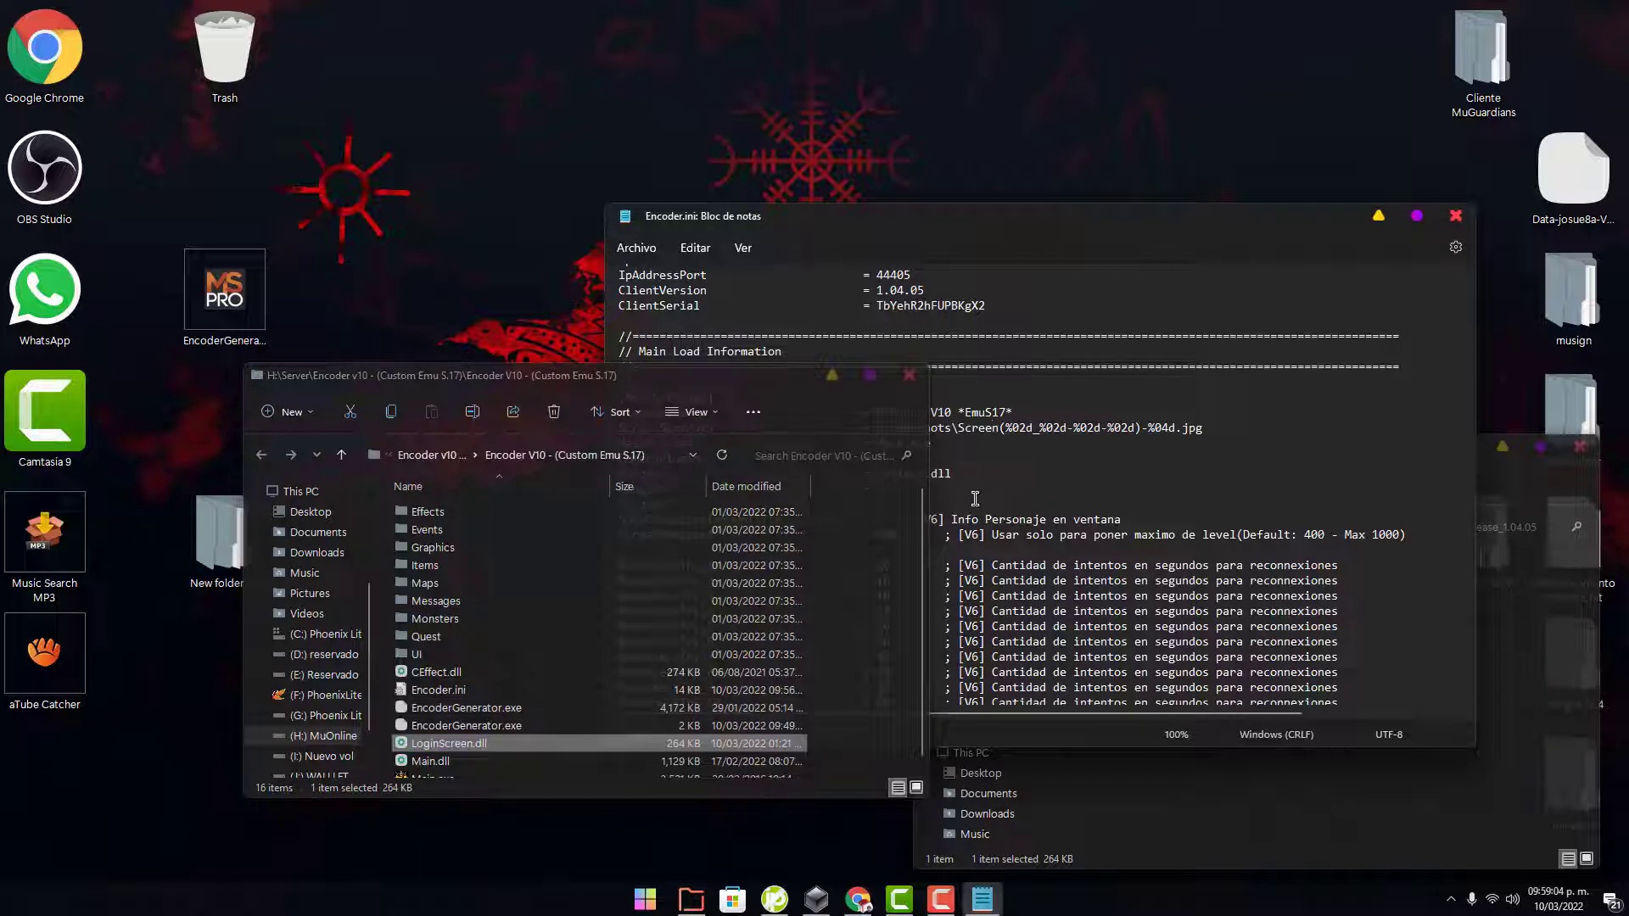
click(840, 376)
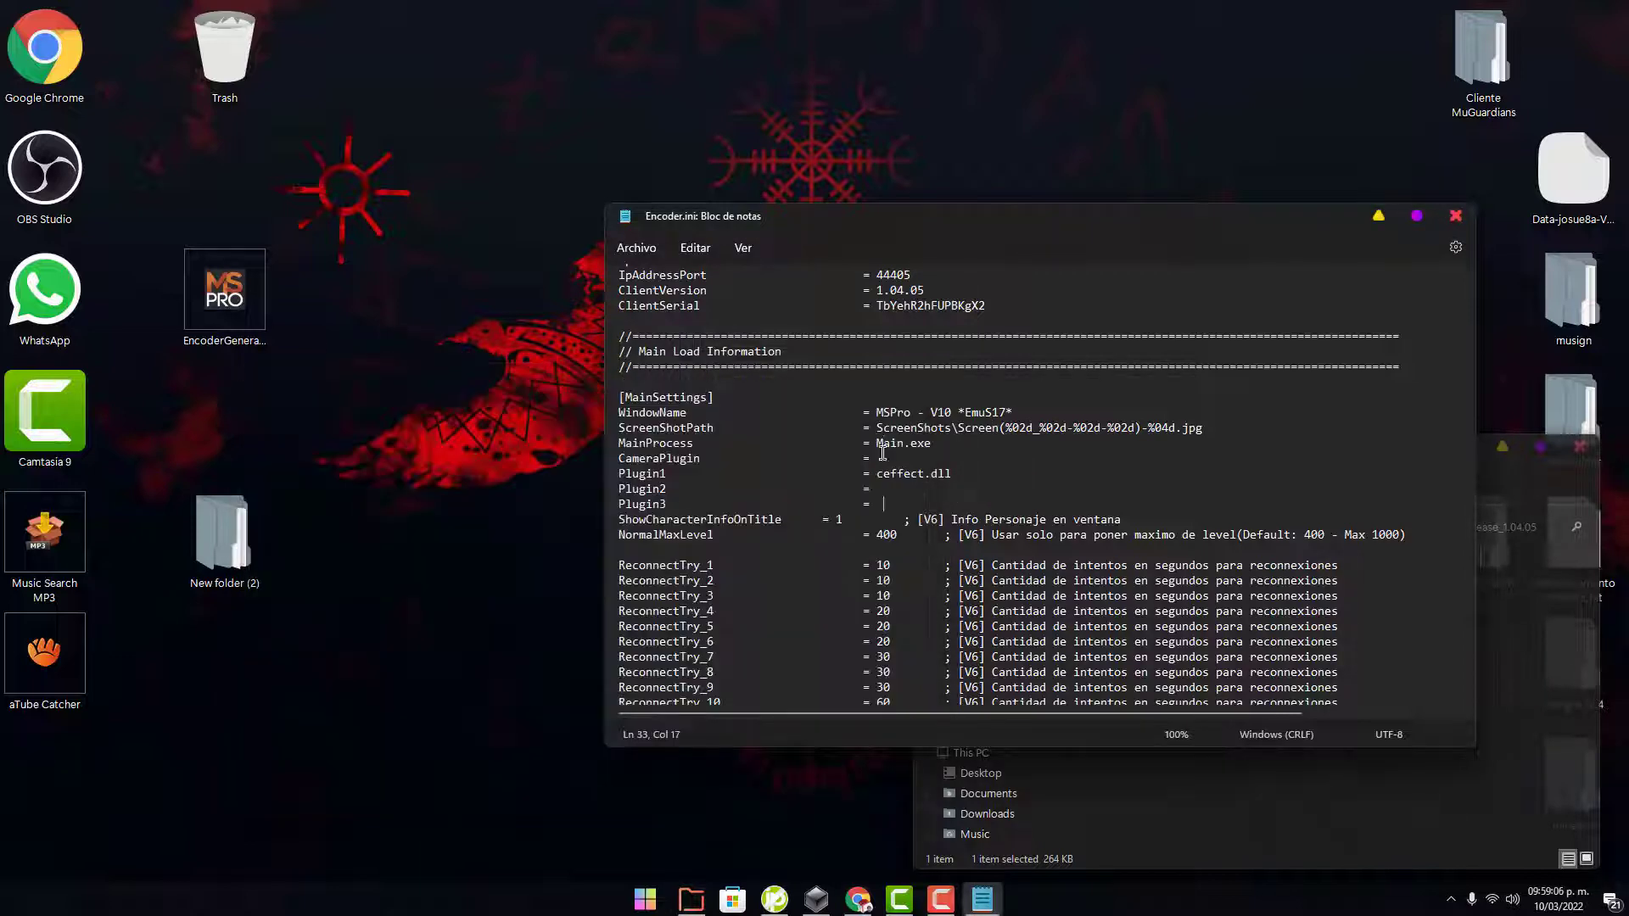
click(890, 492)
key(ctrl+v)
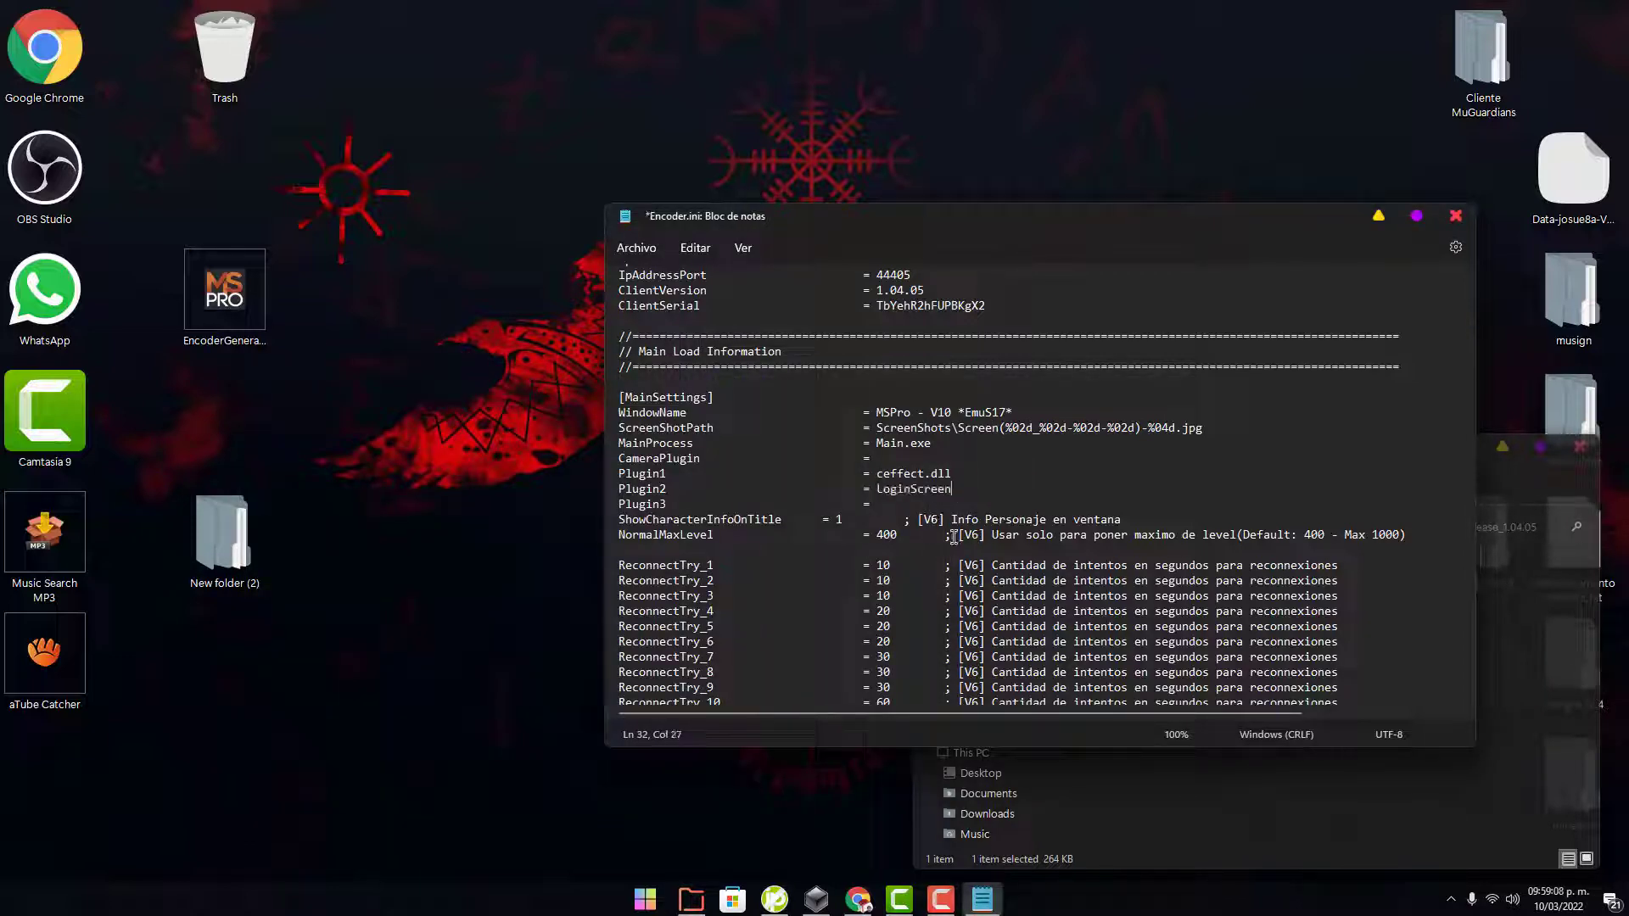
text(.dll)
Step: Save the changes to Encoder.ini and close the file
click(638, 248)
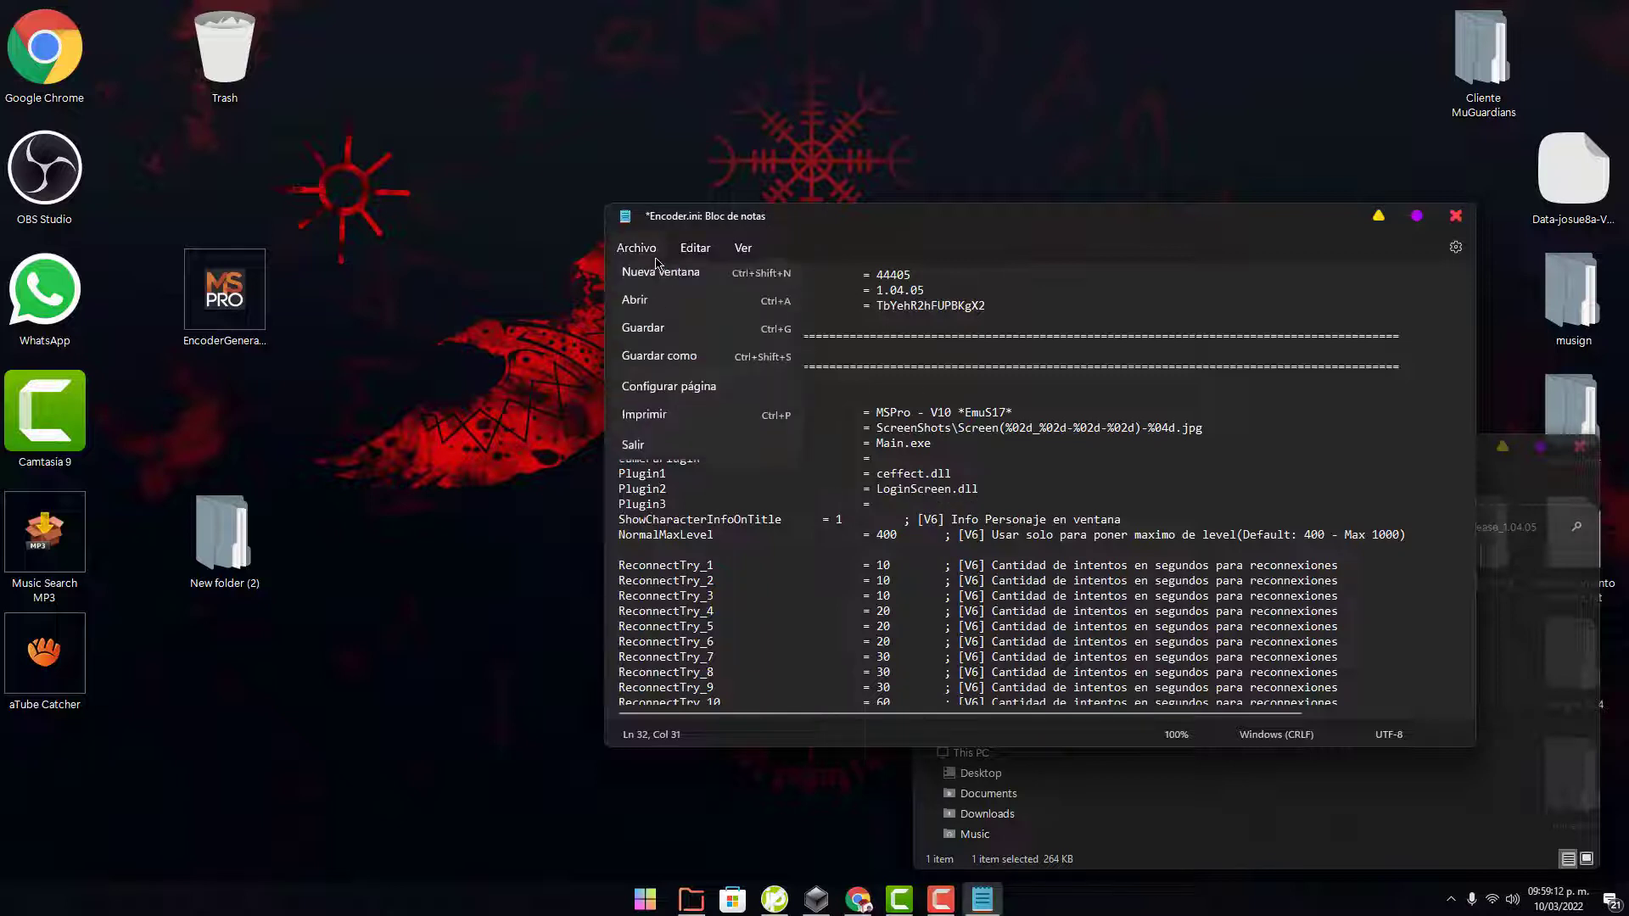
click(643, 362)
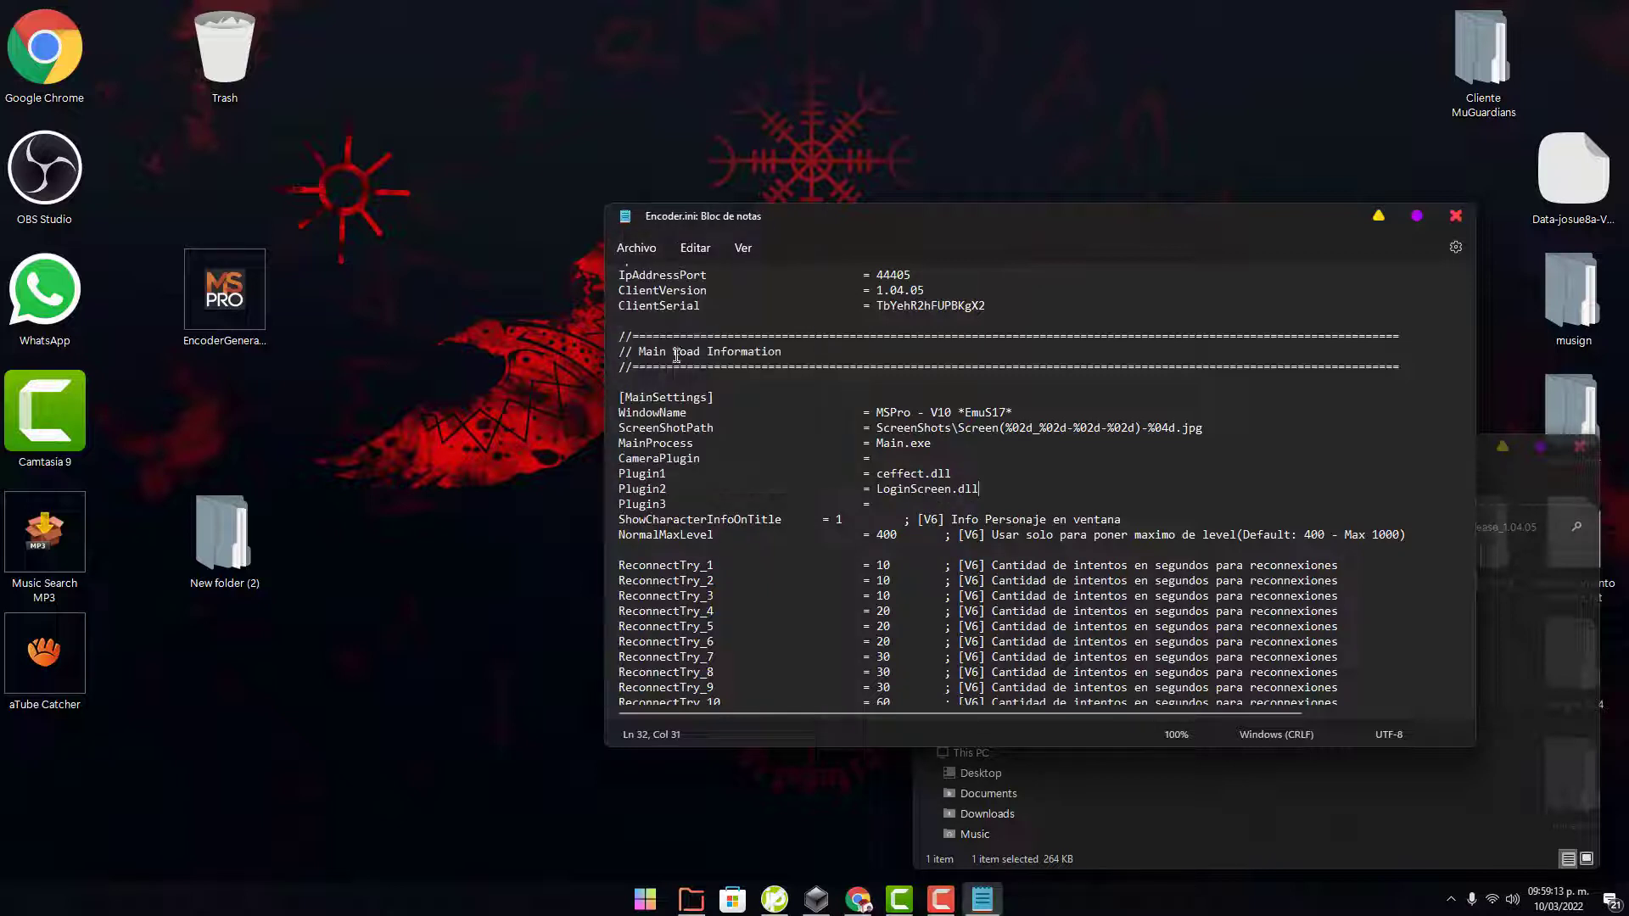
click(1455, 217)
click(1293, 691)
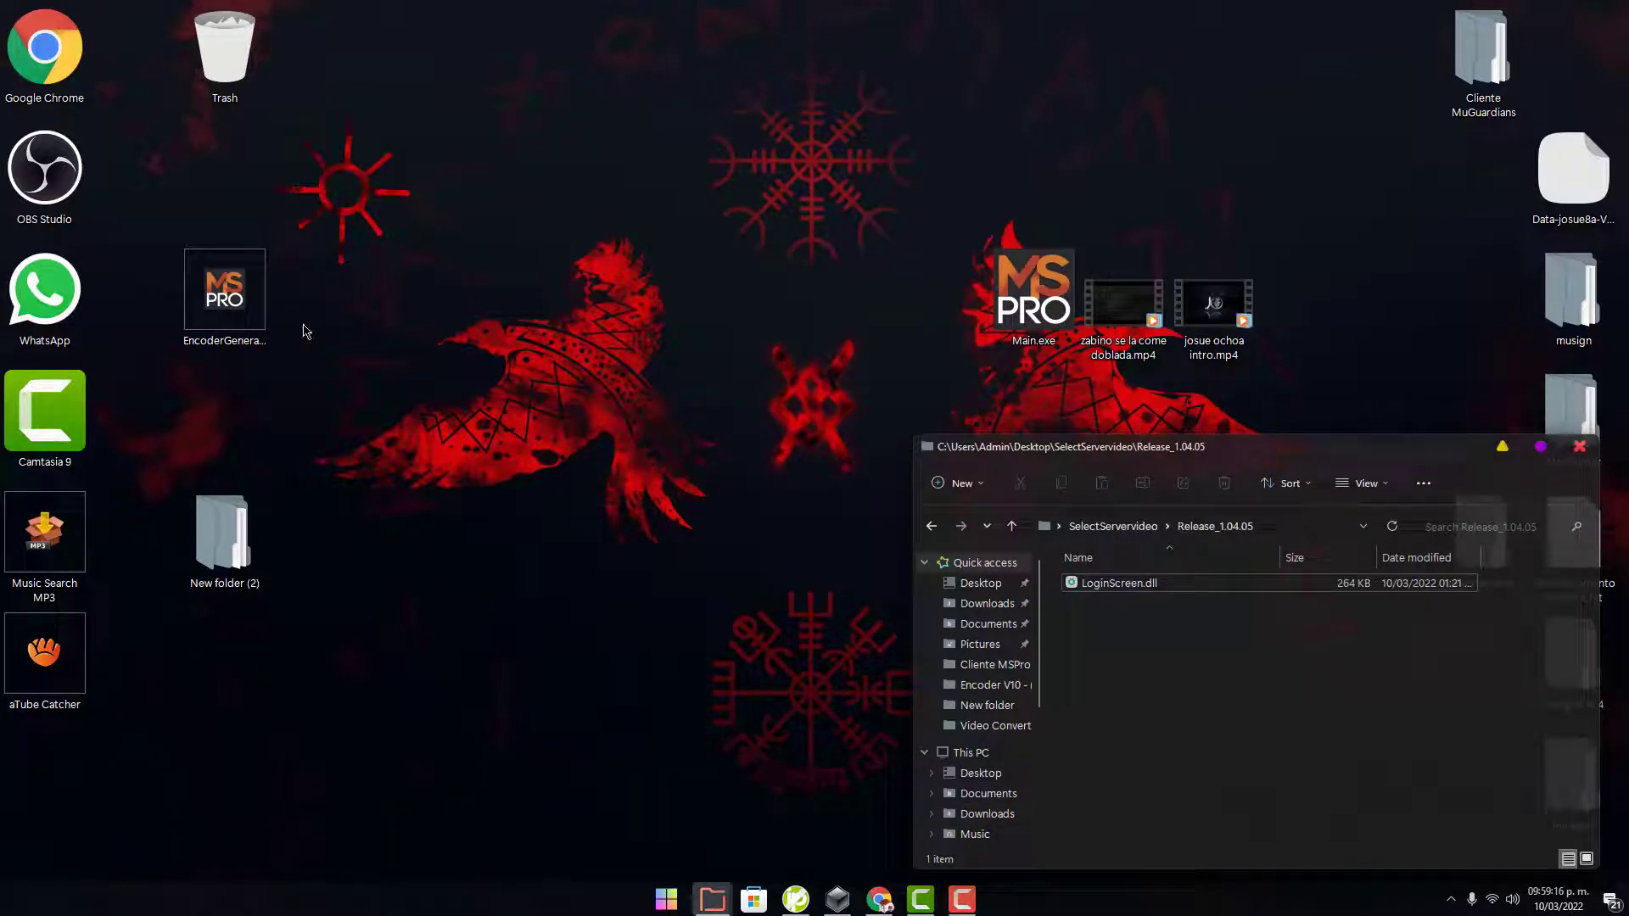
Step: Run EncoderGenerator.exe from the desktop to regenerate the client files, and dismiss its console when finished
double_click(237, 318)
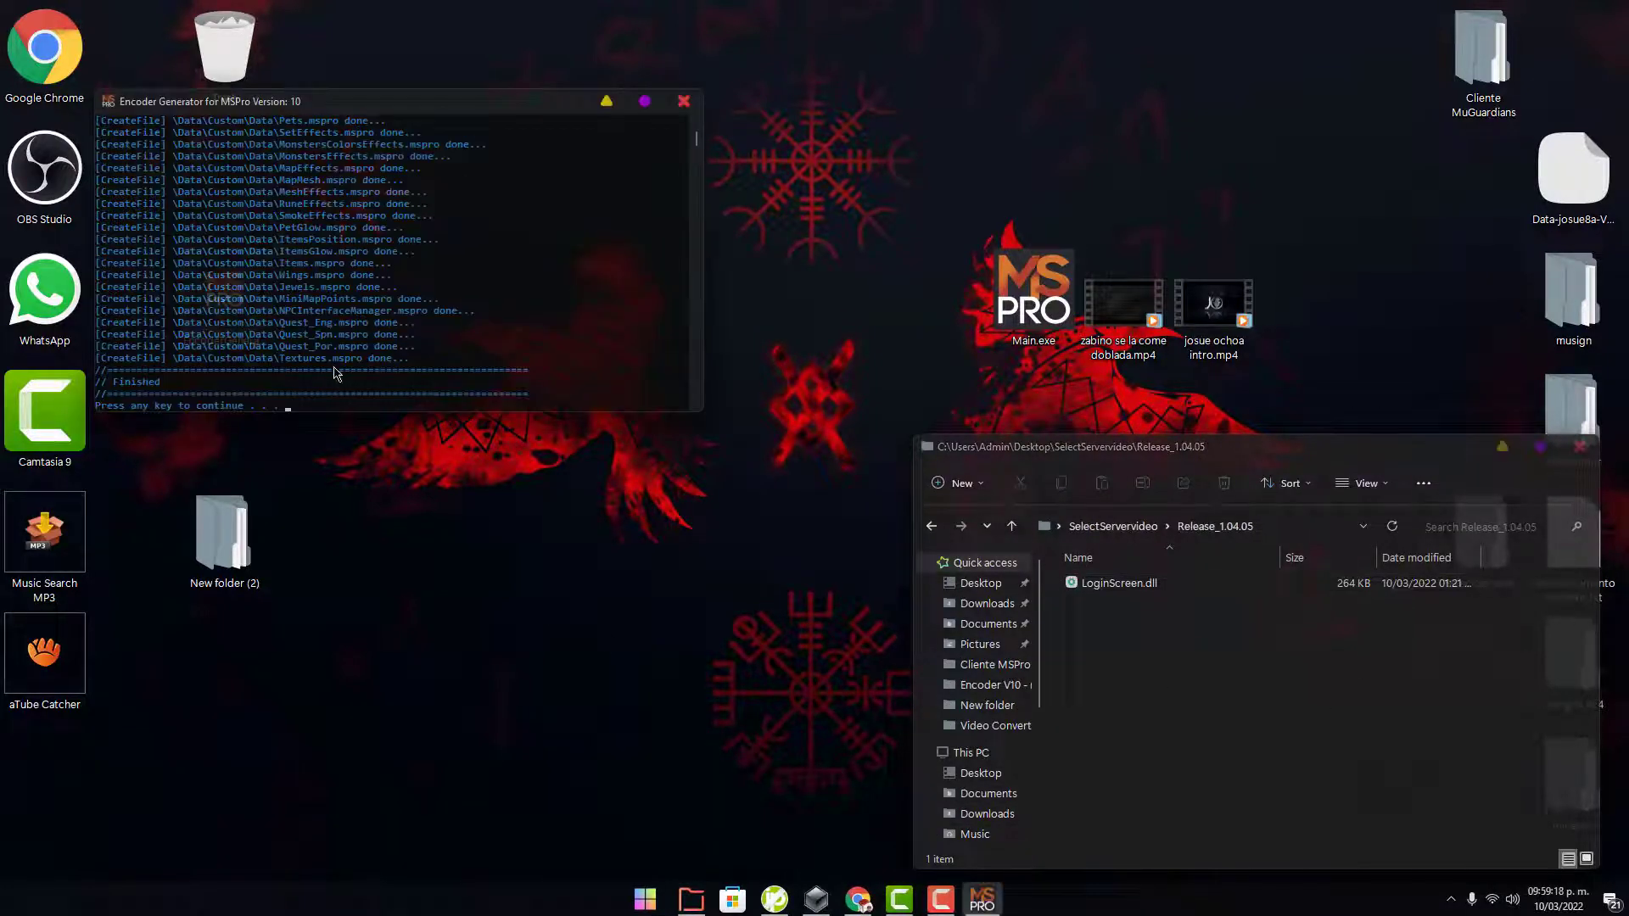
key(Return)
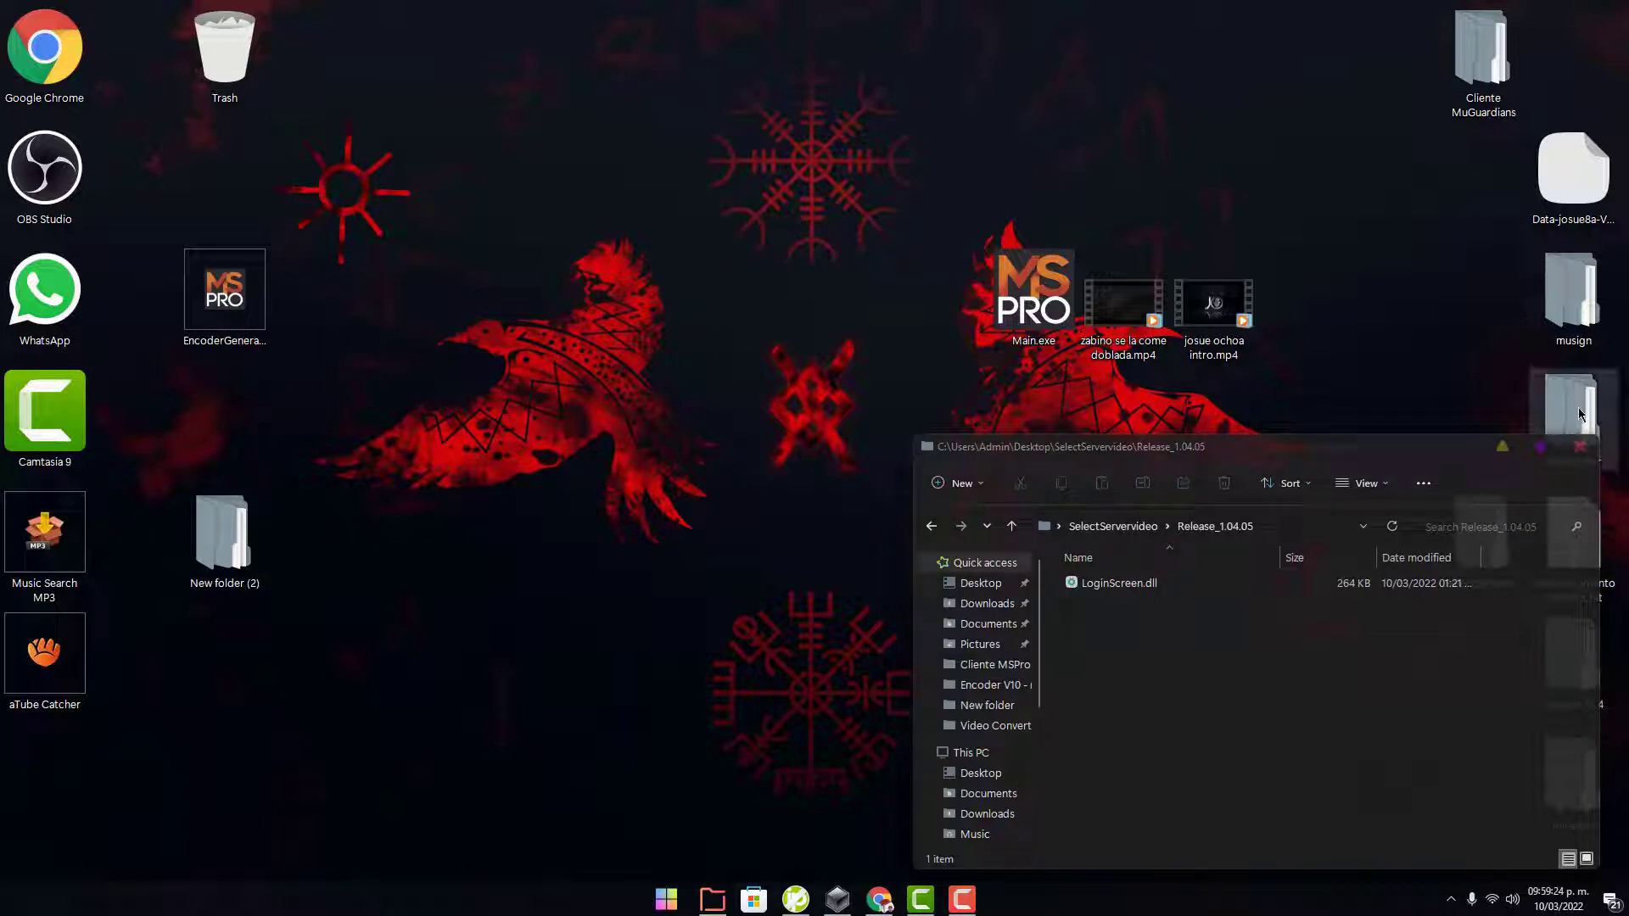
Step: Return to the SelectServervideo folder and open its Video Converter subfolder
click(1355, 443)
drag(1354, 443, 996, 435)
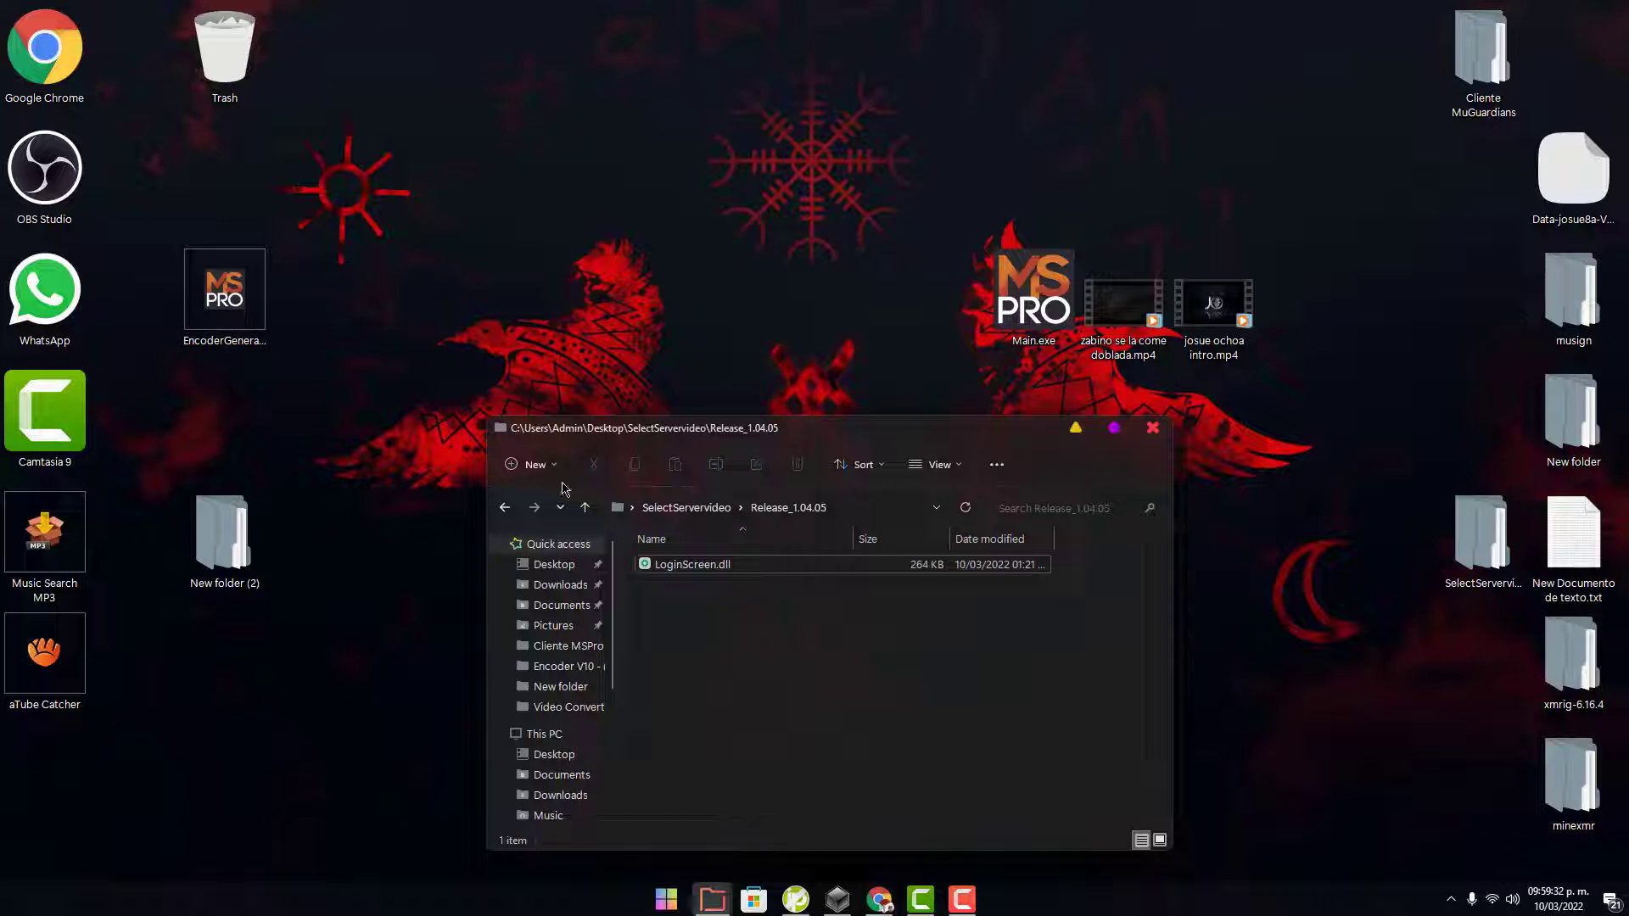
click(506, 511)
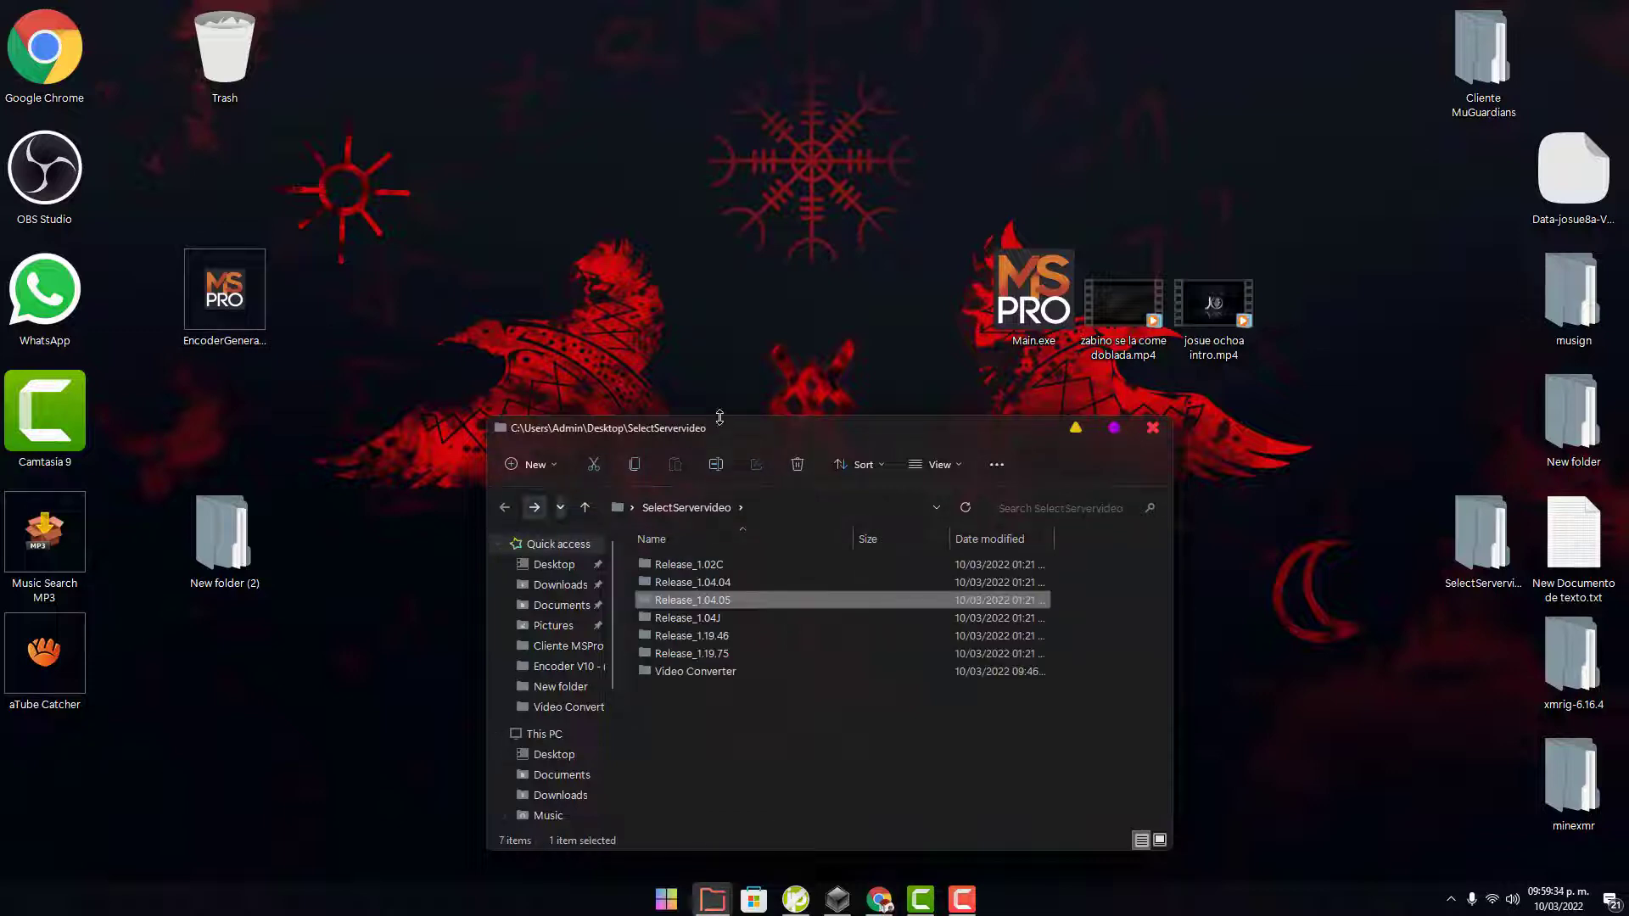
drag(721, 438, 1108, 455)
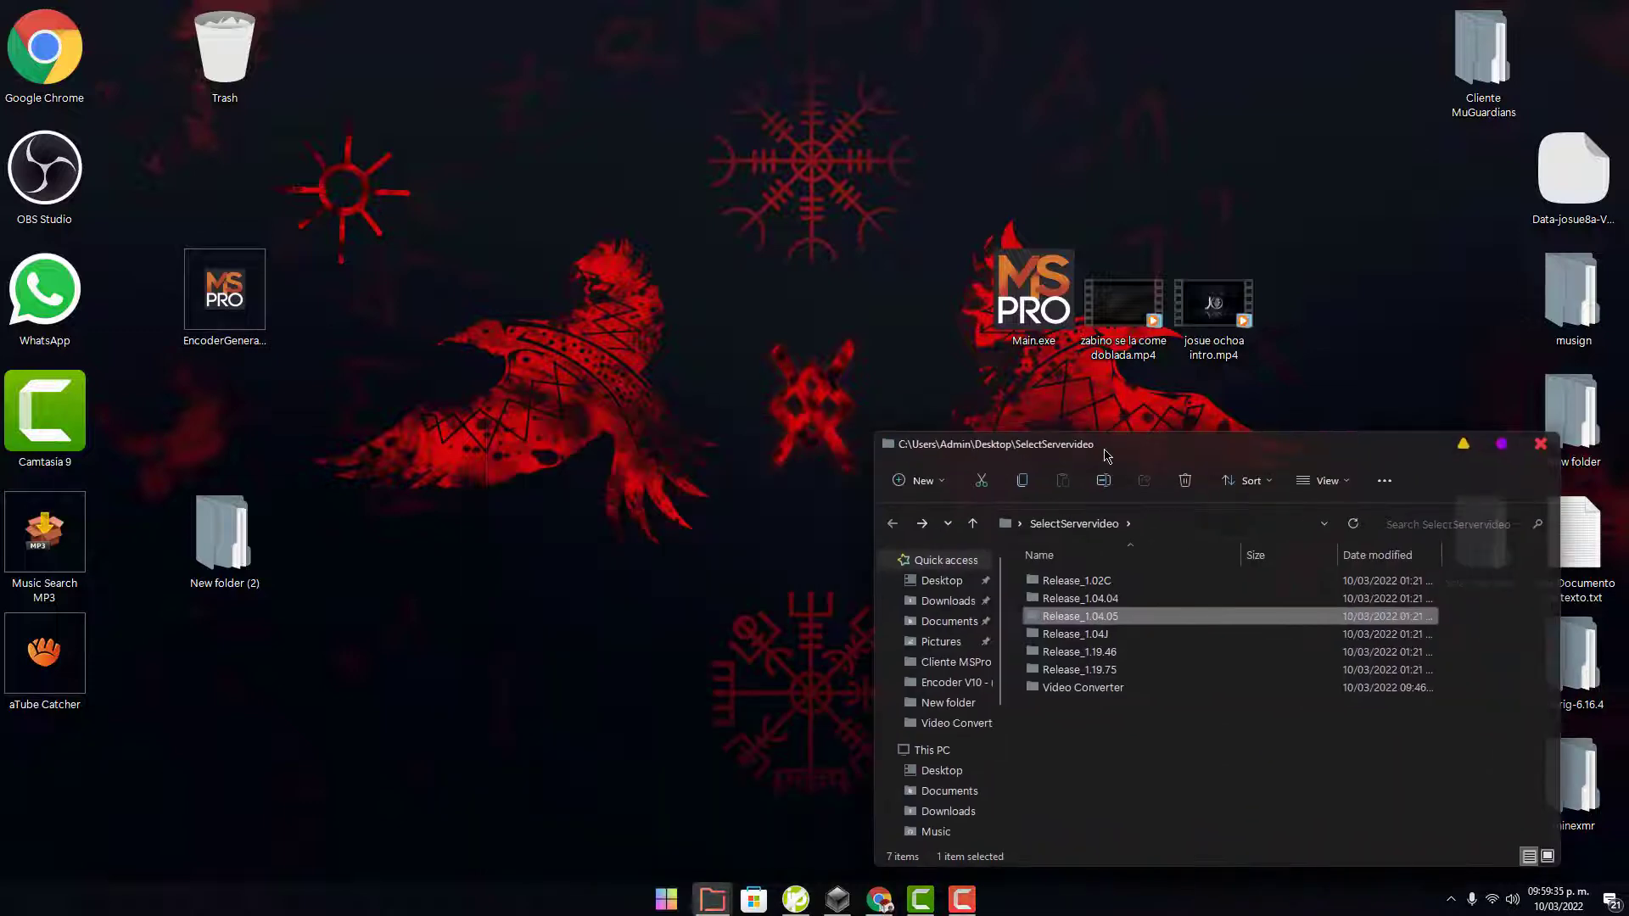
click(1142, 731)
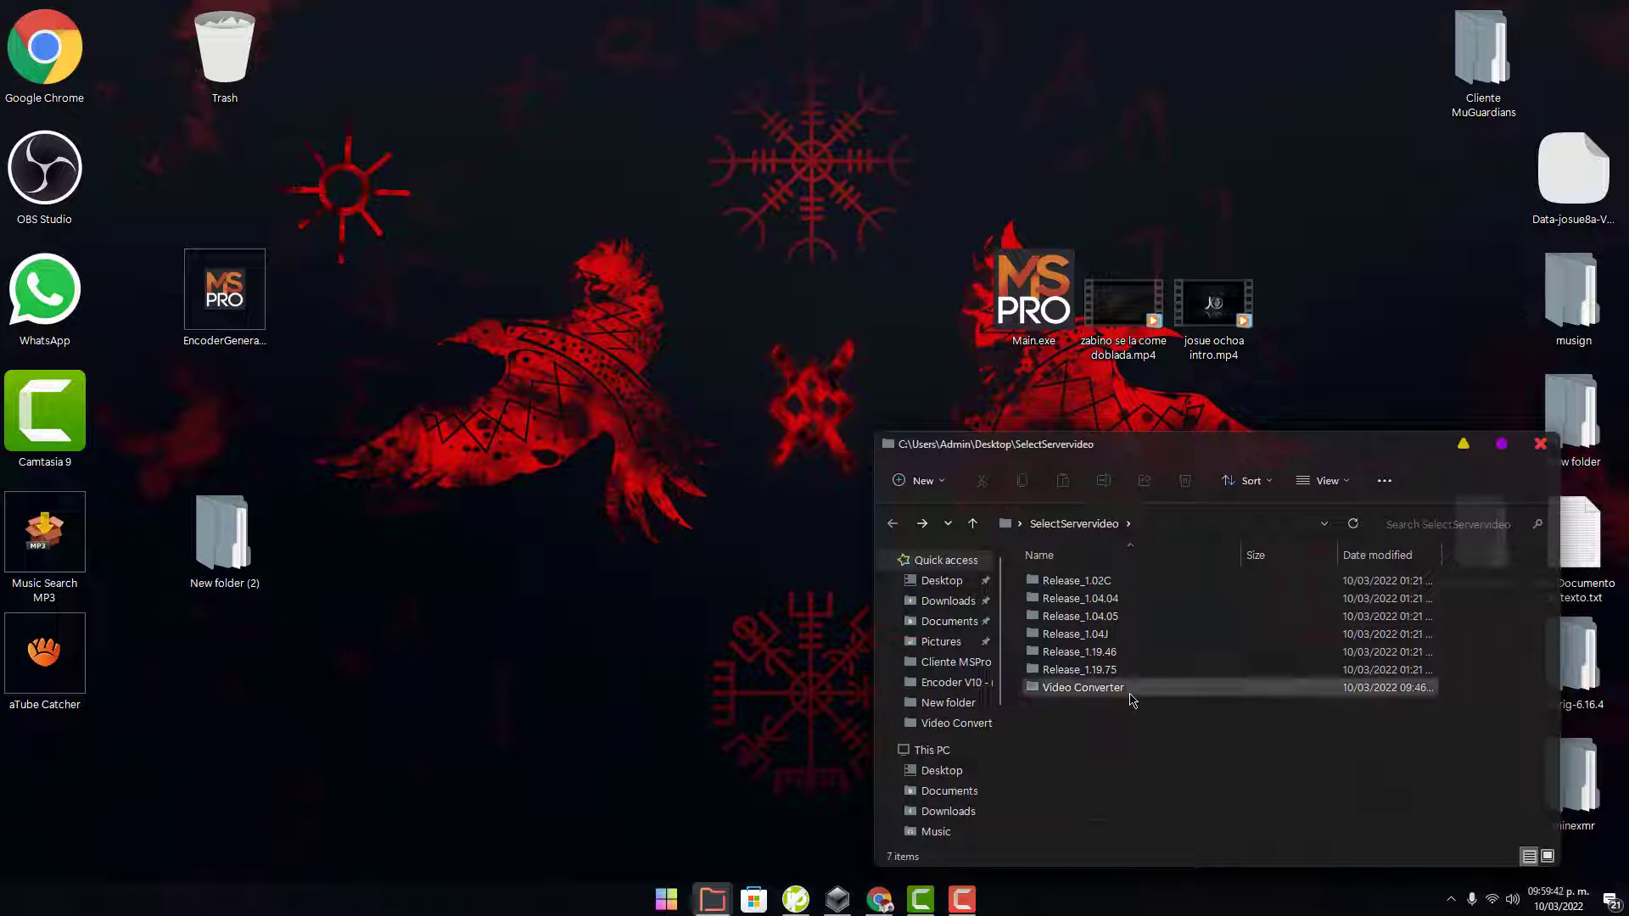
mouse_move(1130, 698)
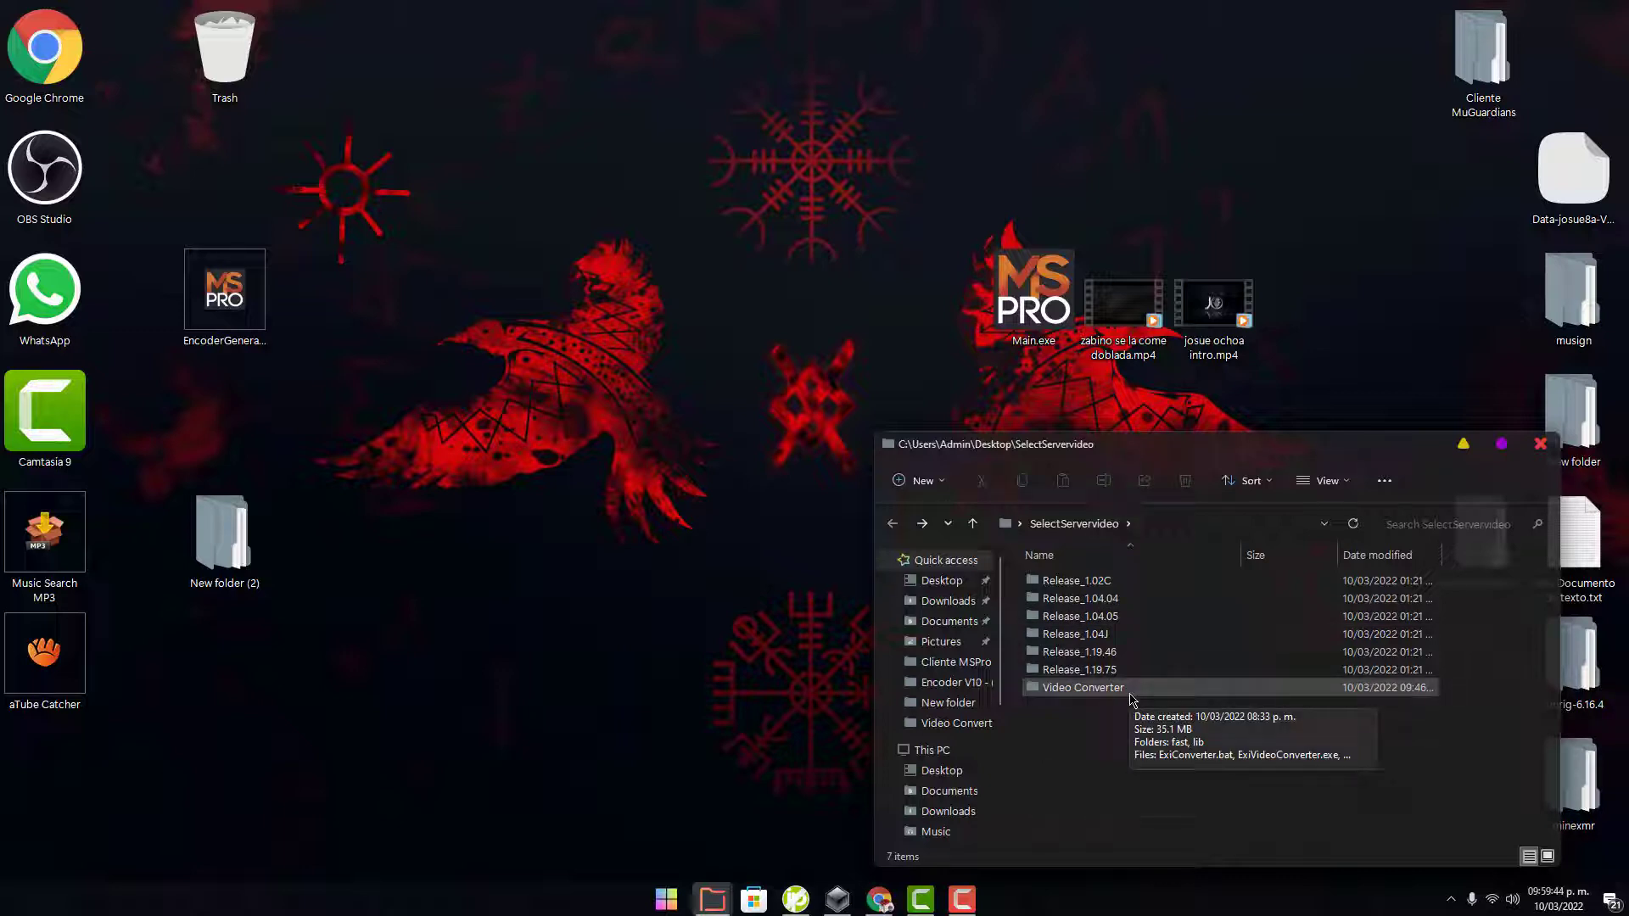
double_click(1130, 694)
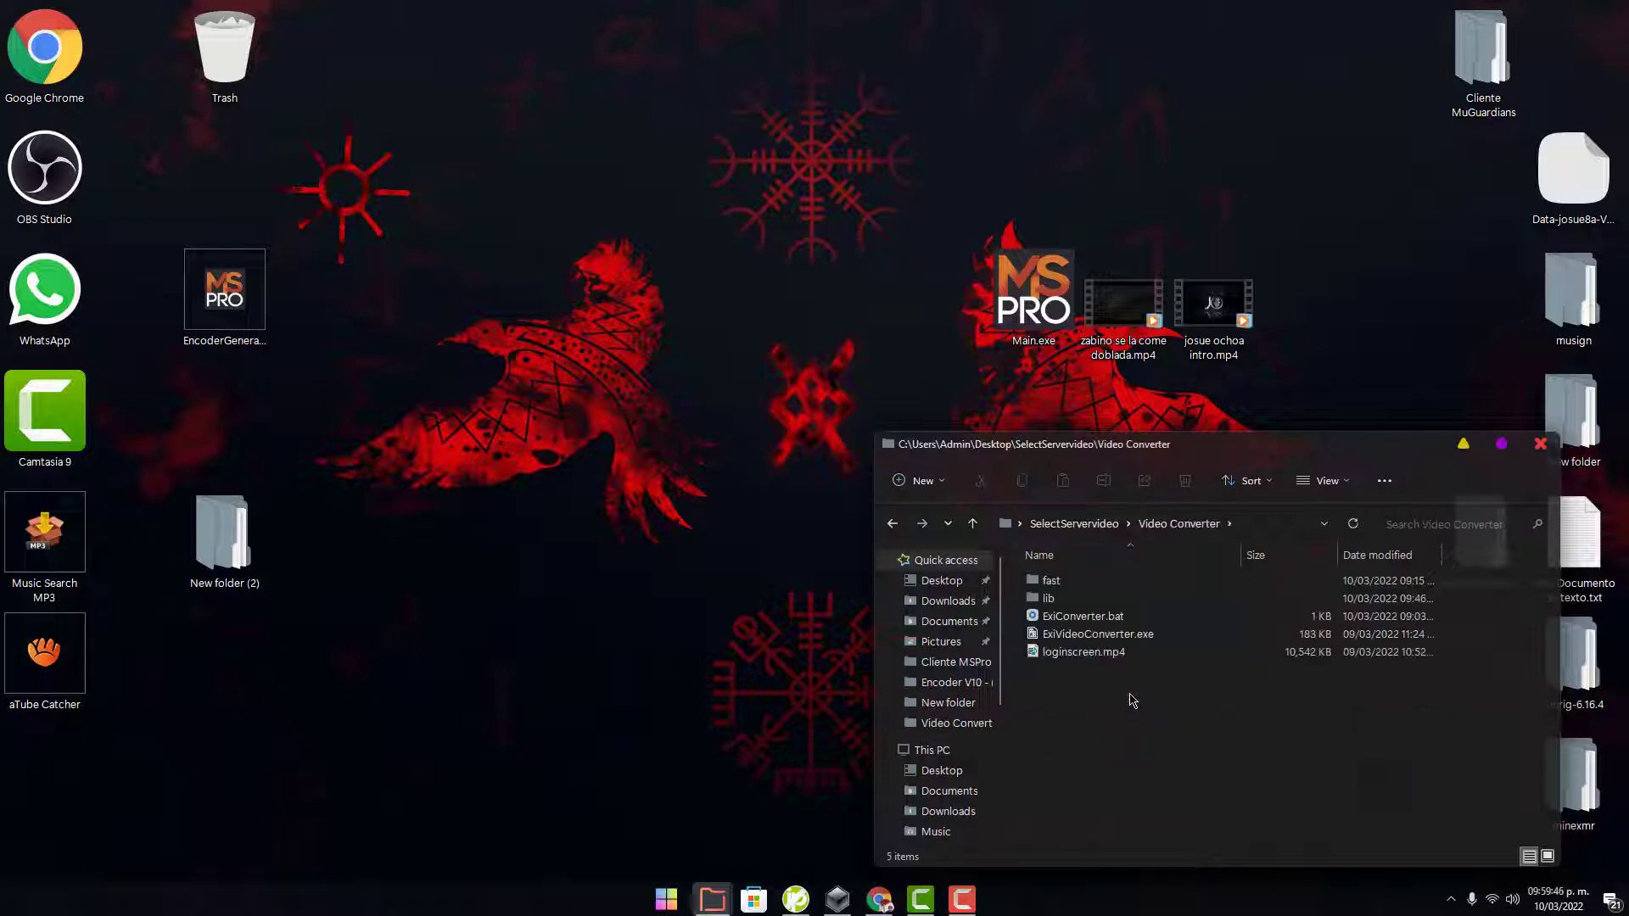
Step: Play loginscreen.mp4 from the Video Converter folder with its sound muted, and close the player
drag(1130, 700, 1127, 636)
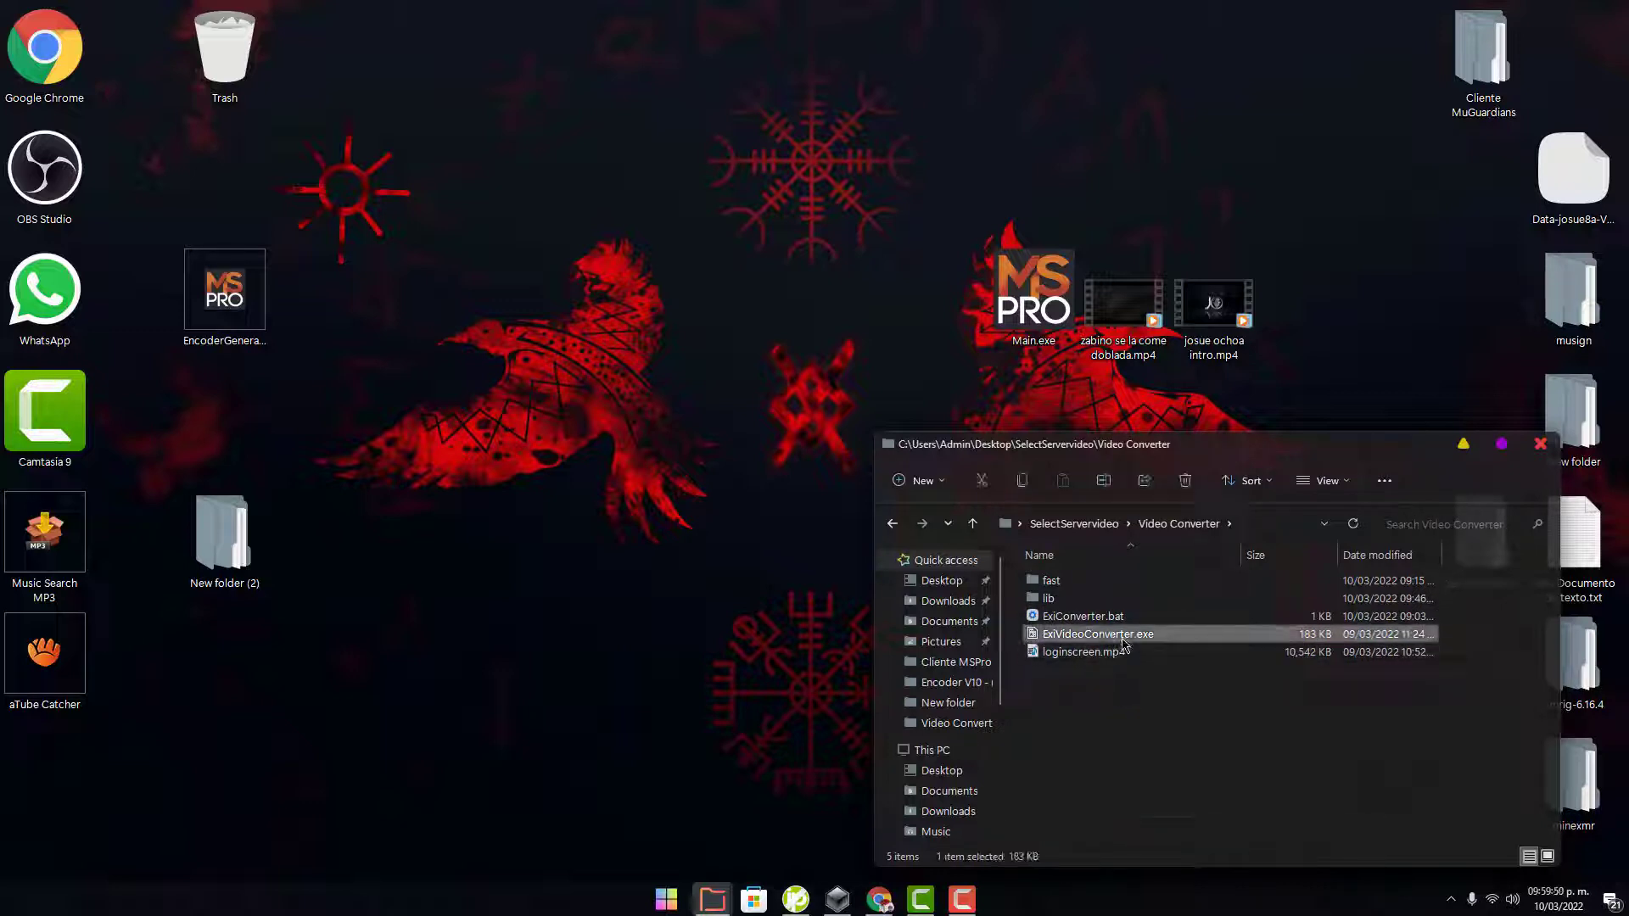
click(1128, 618)
drag(1139, 707, 1130, 661)
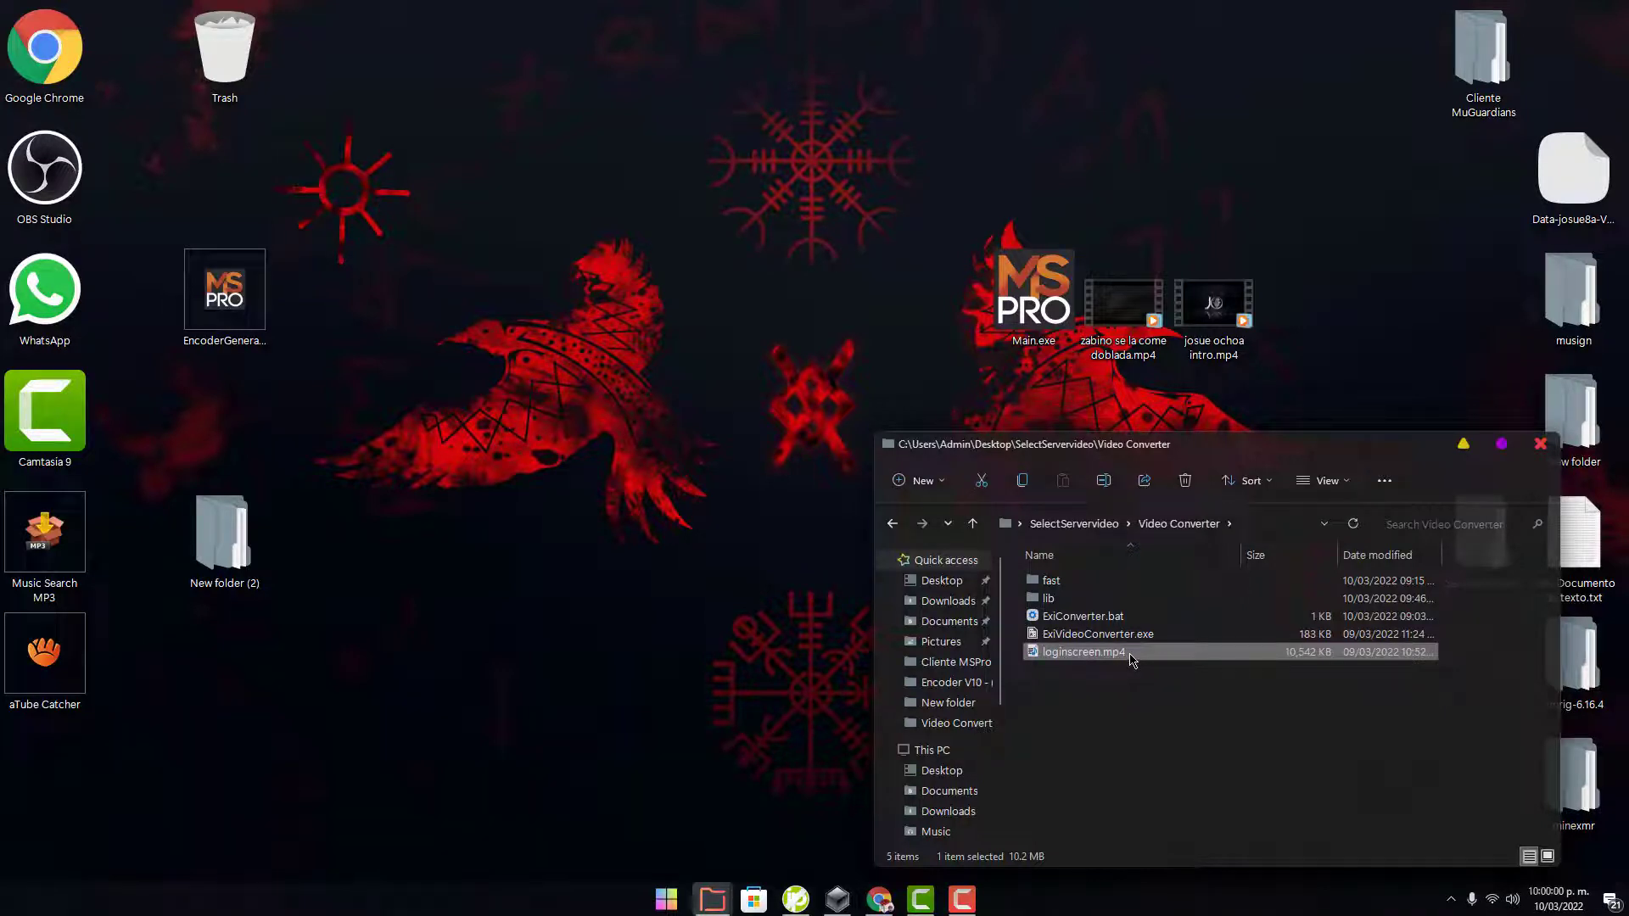
double_click(1086, 652)
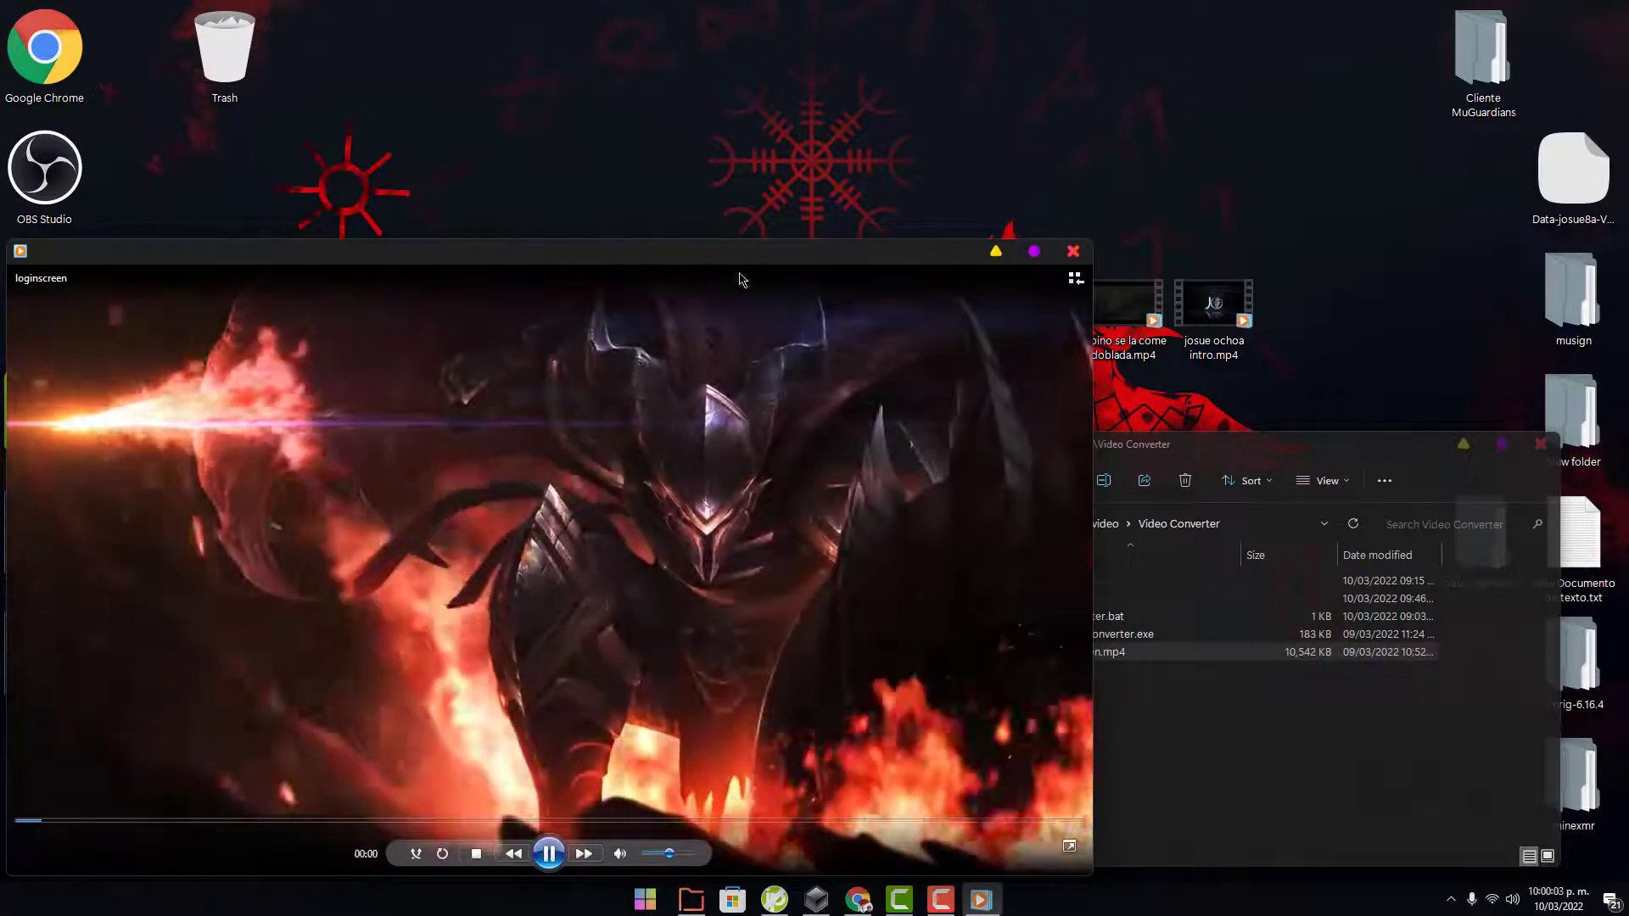
drag(744, 259, 979, 144)
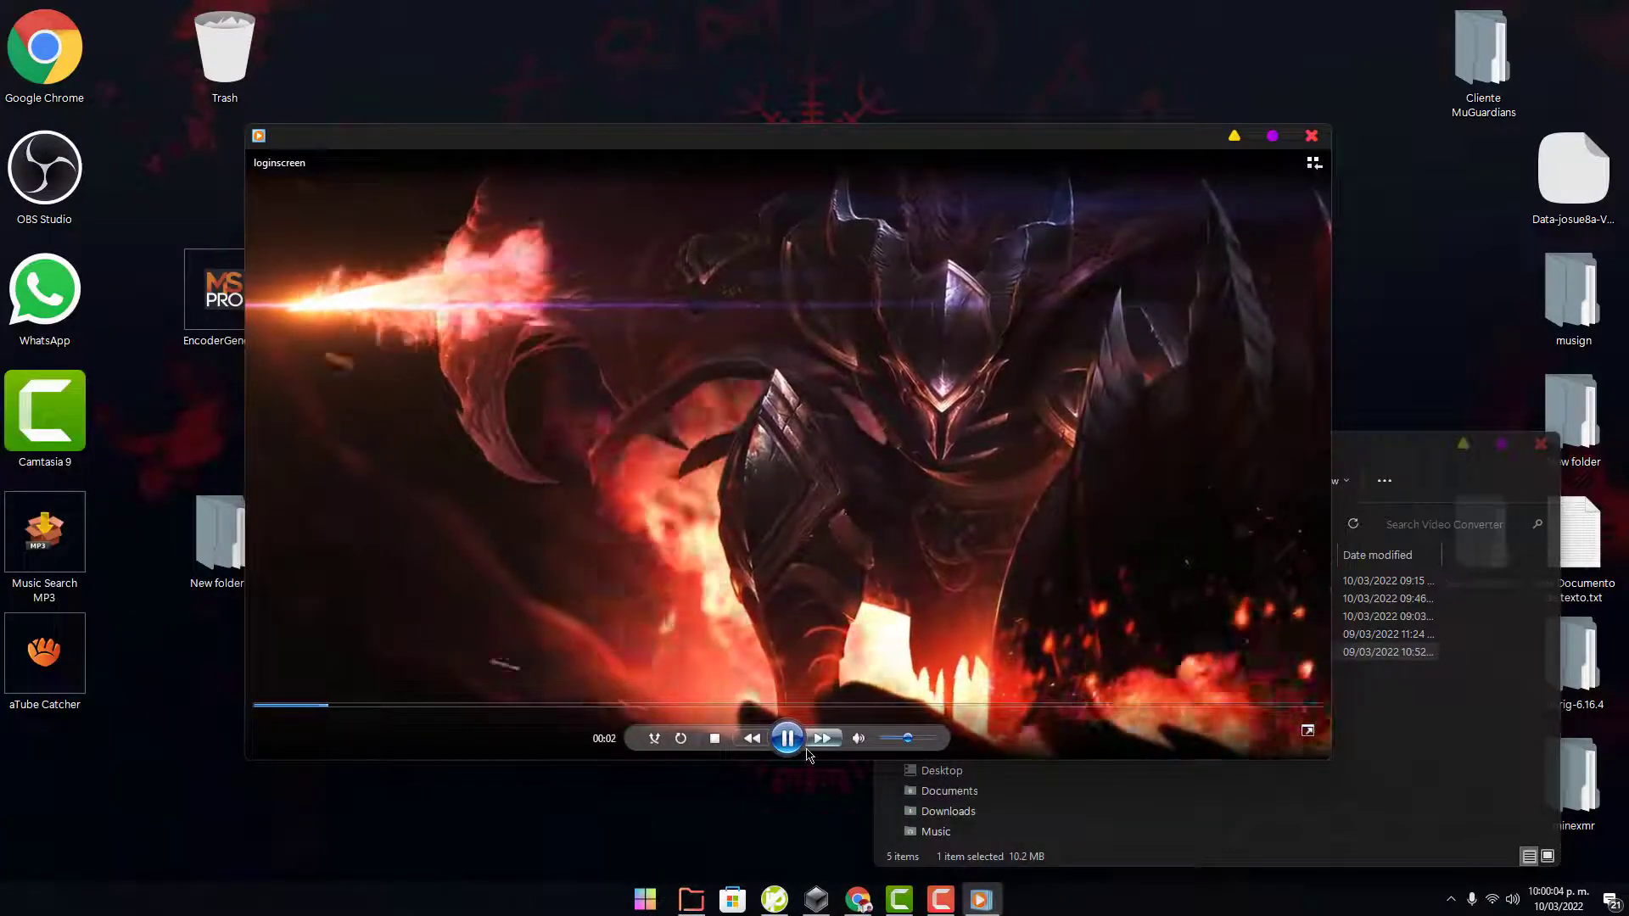
click(858, 738)
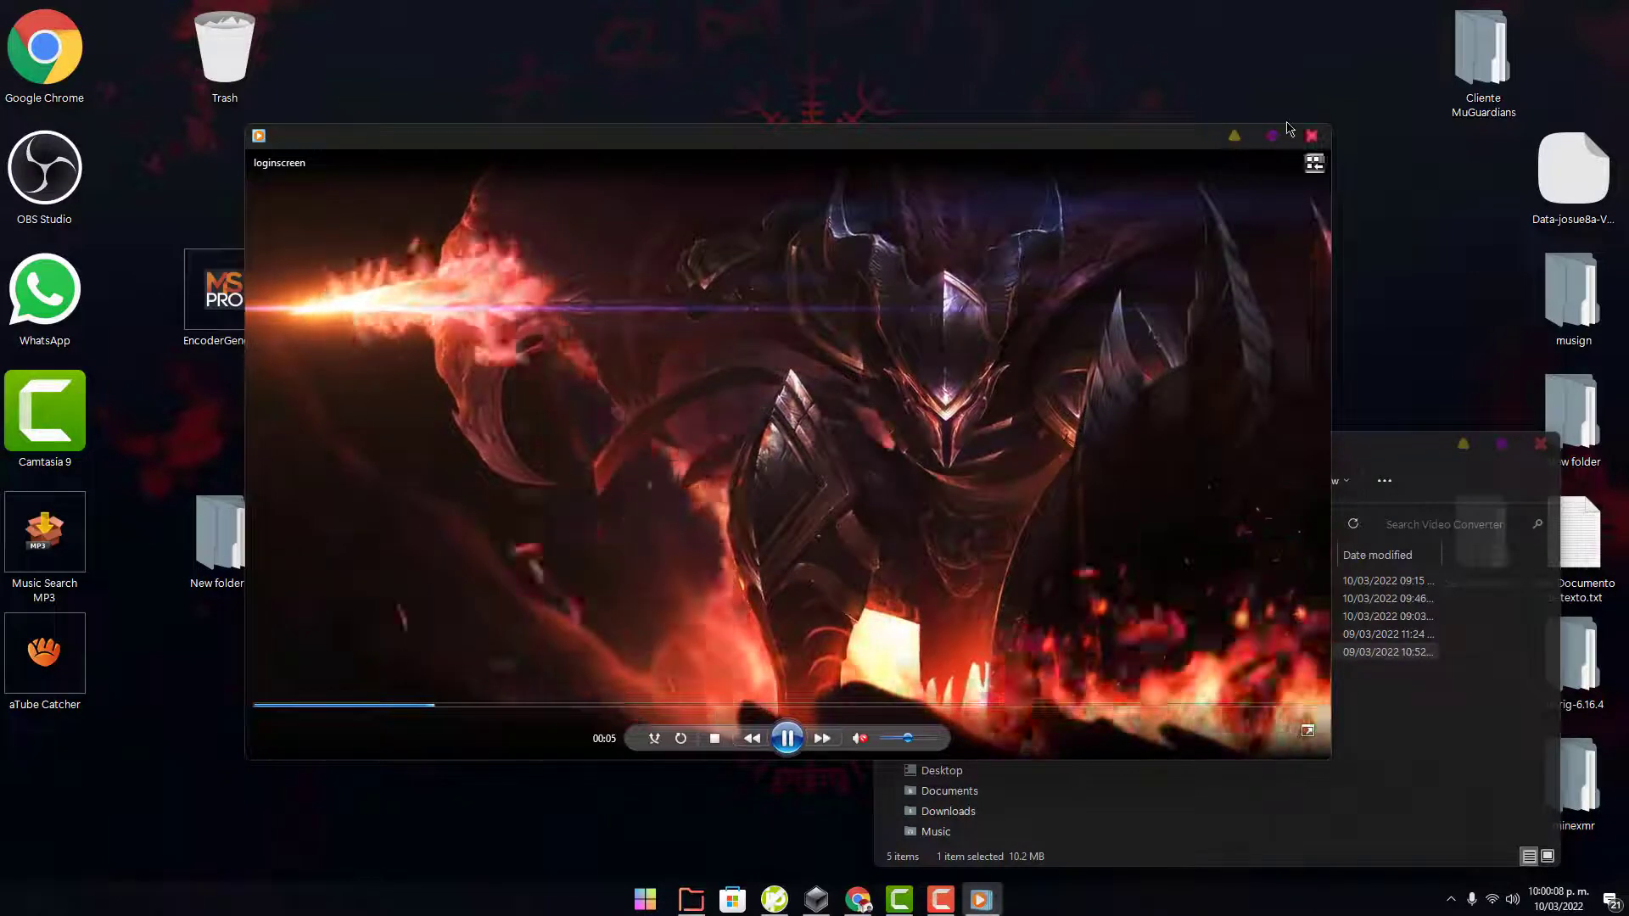
click(1311, 137)
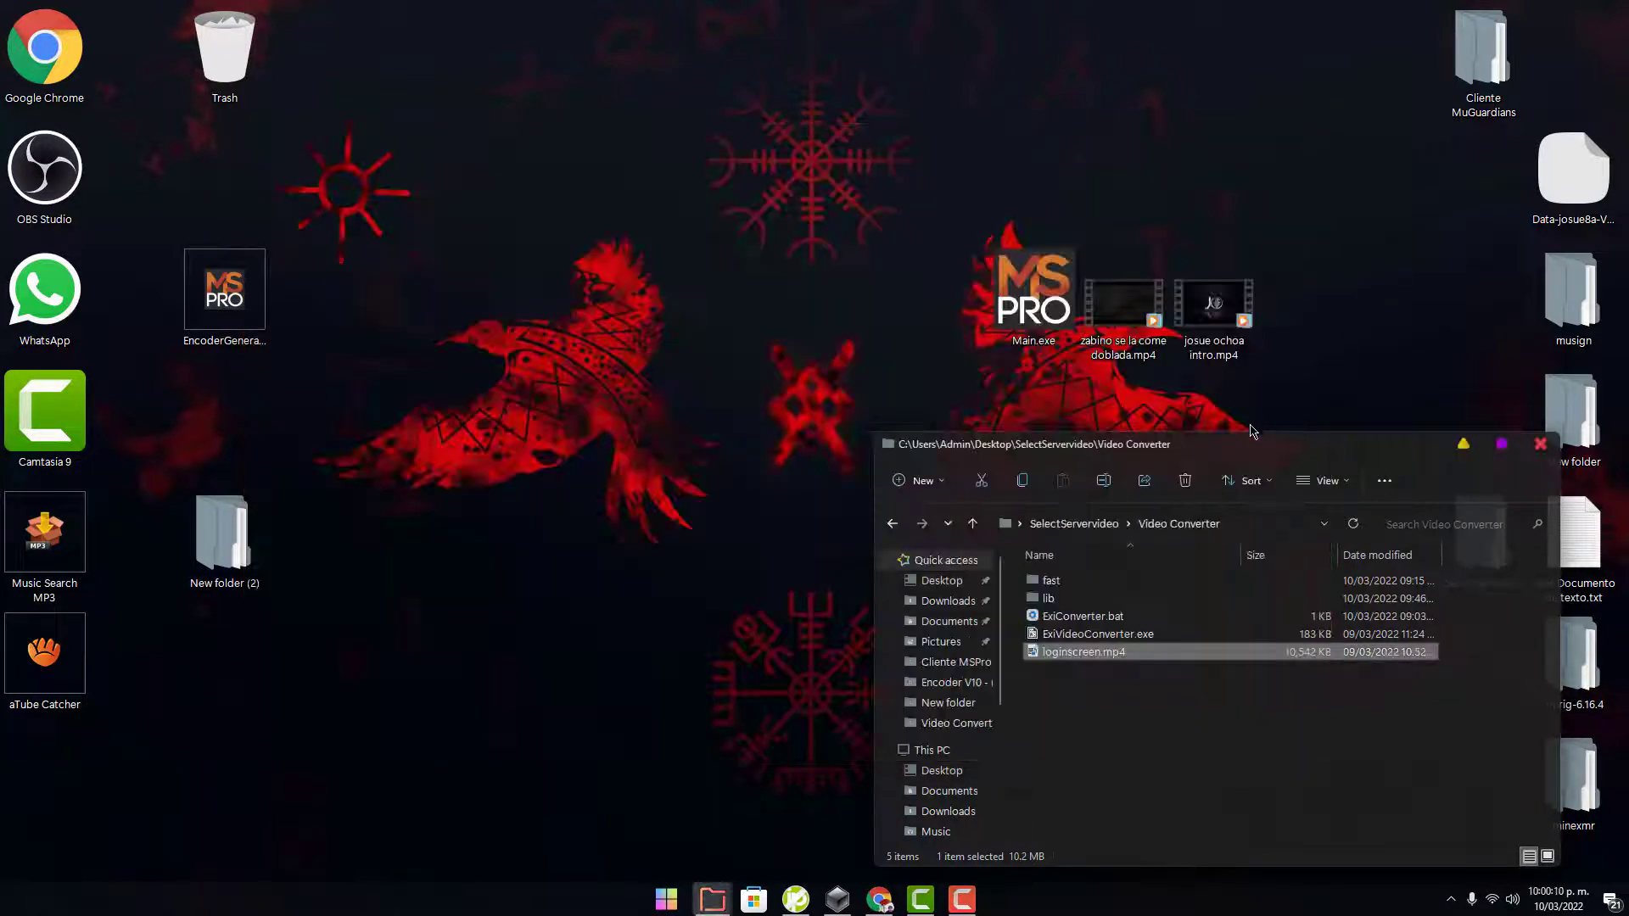
Step: Play loginscreen.mp4 again, skip ahead to about 00:16 and 00:32, and close the player
drag(1254, 448, 725, 406)
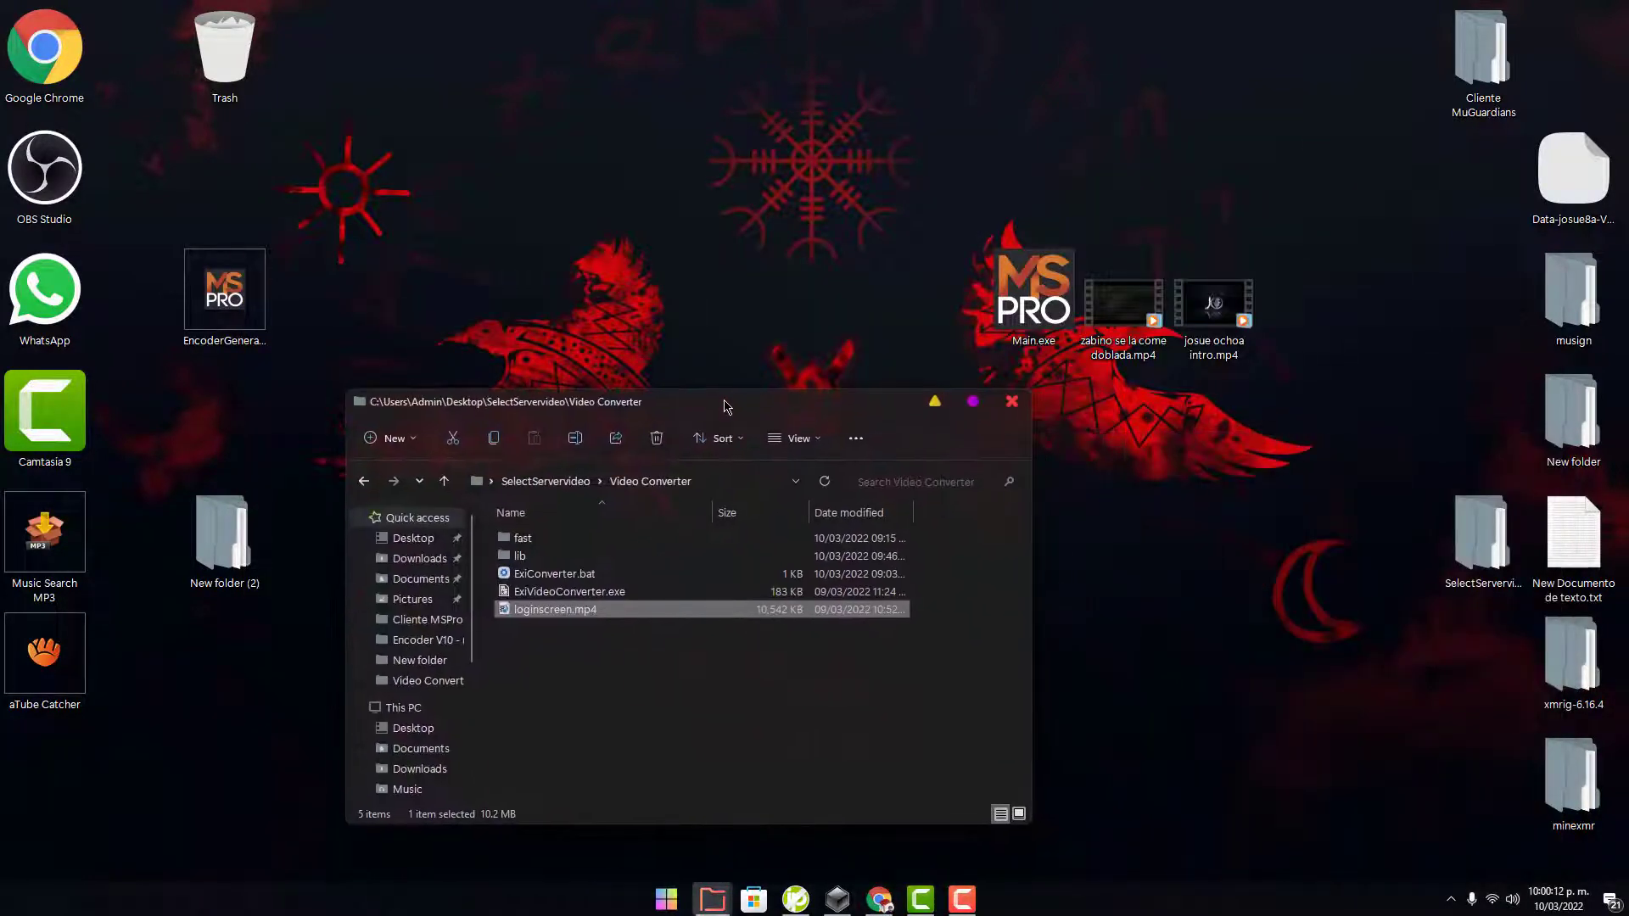
click(782, 656)
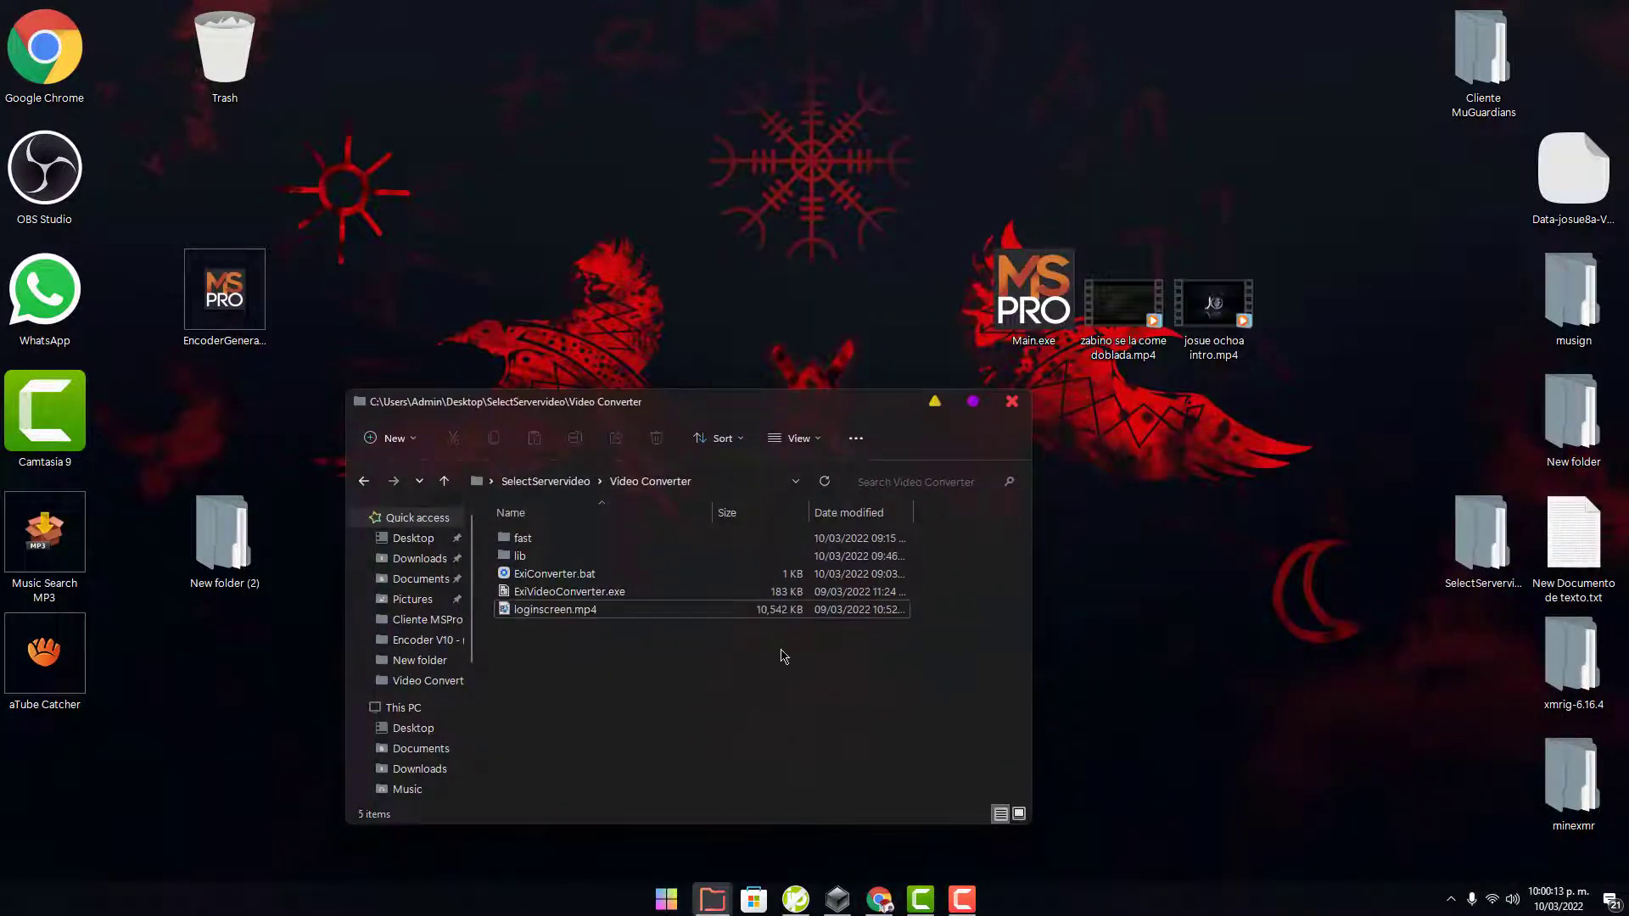
double_click(751, 613)
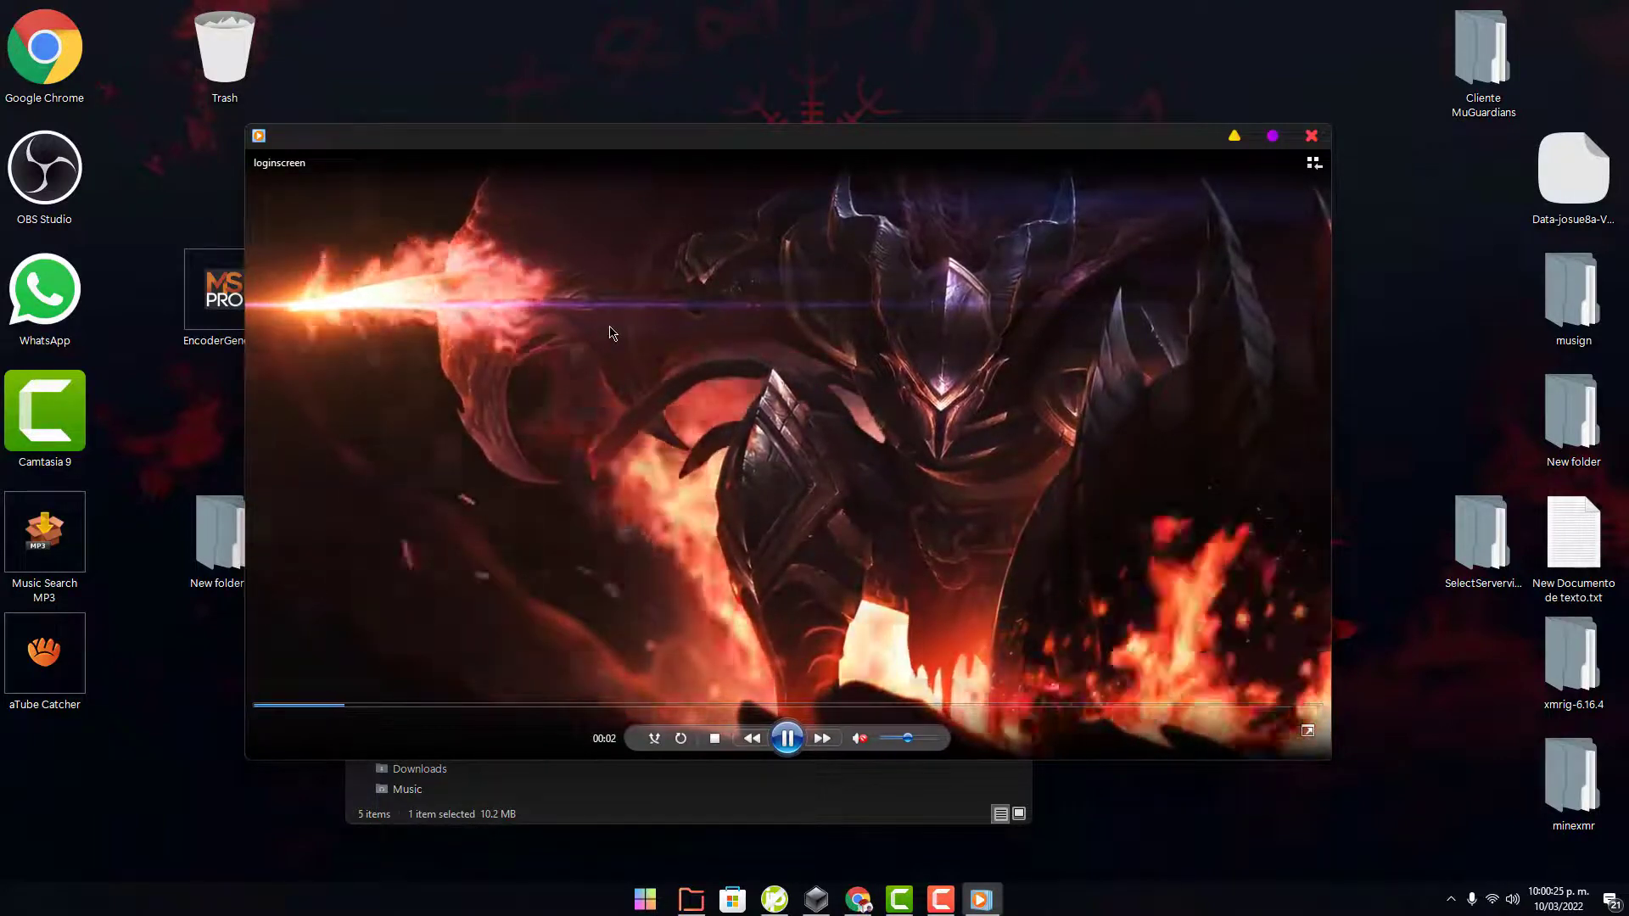
click(700, 706)
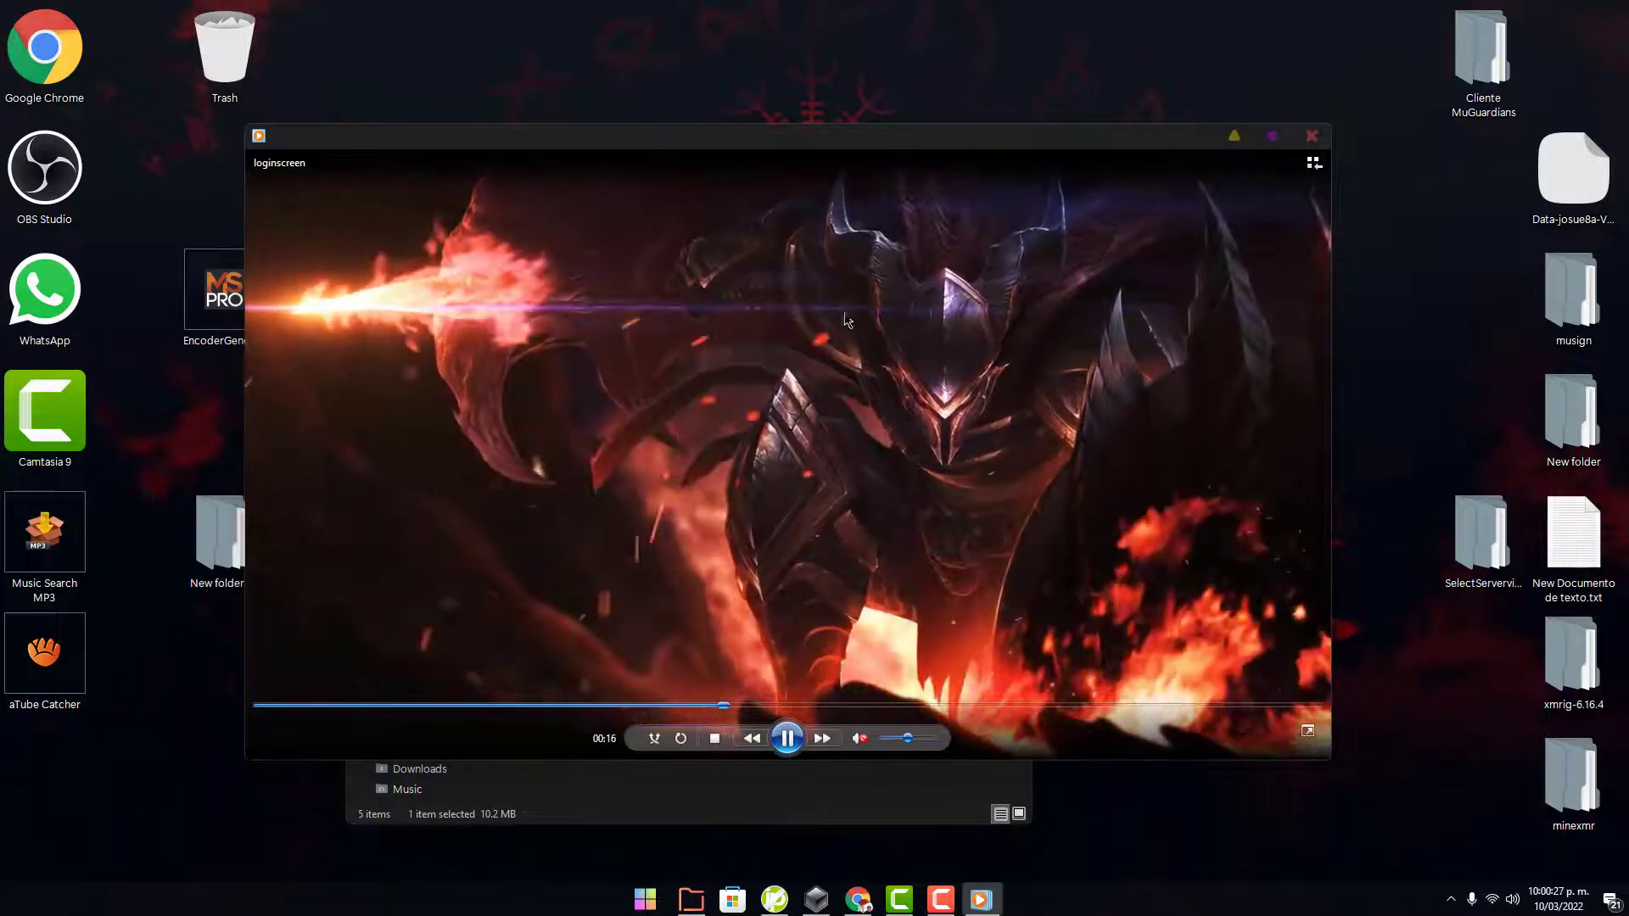
click(1143, 706)
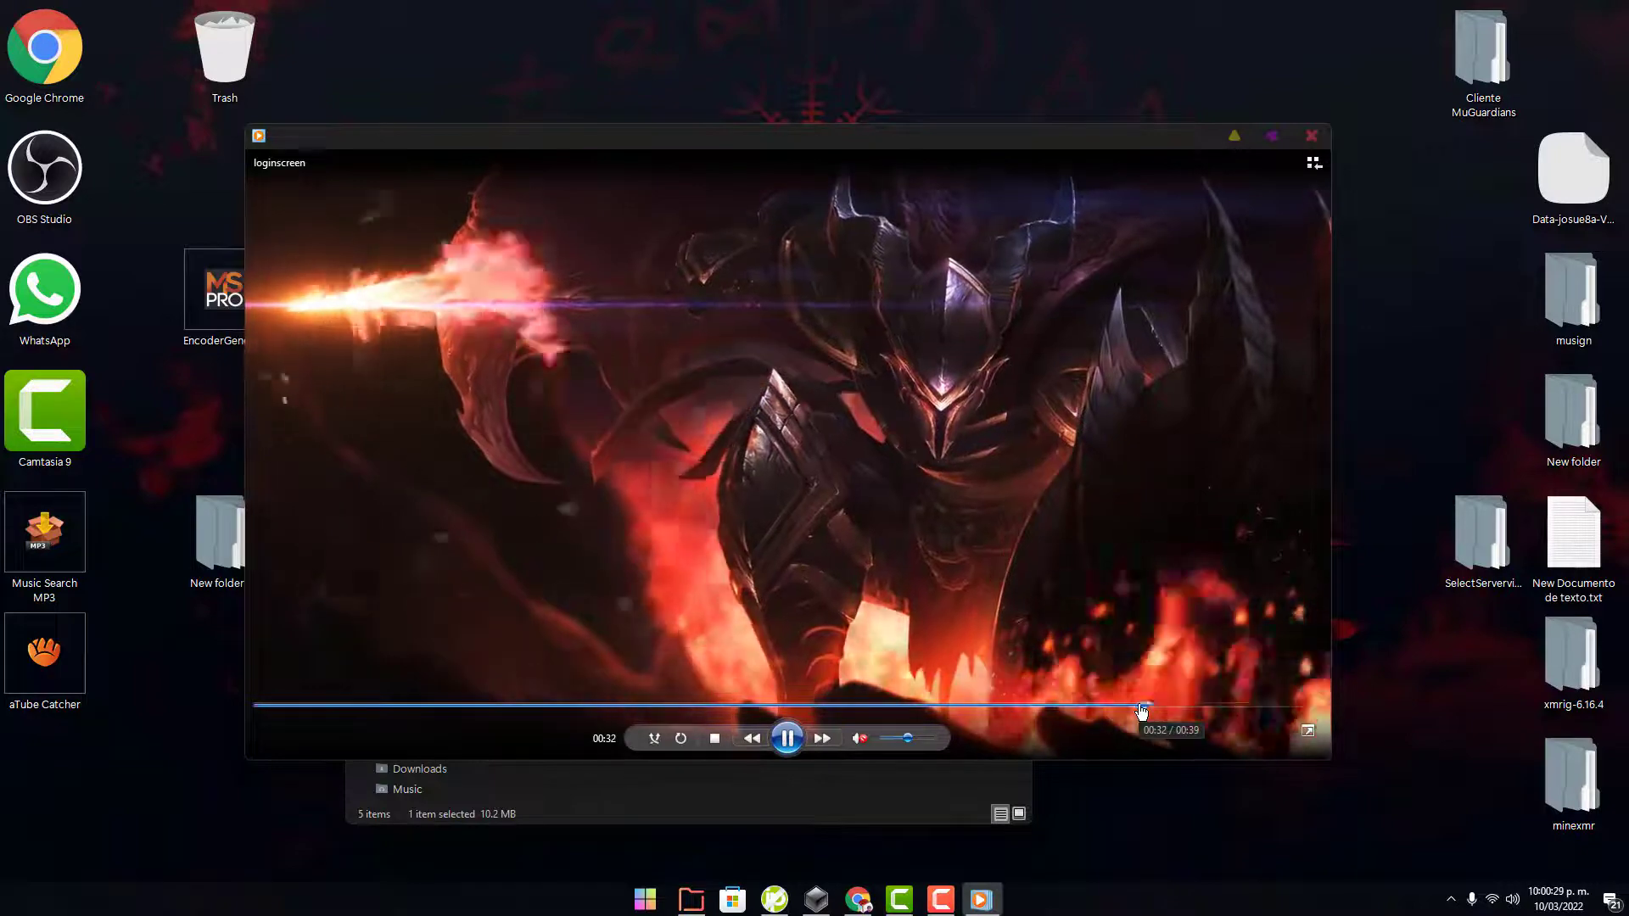
click(1311, 136)
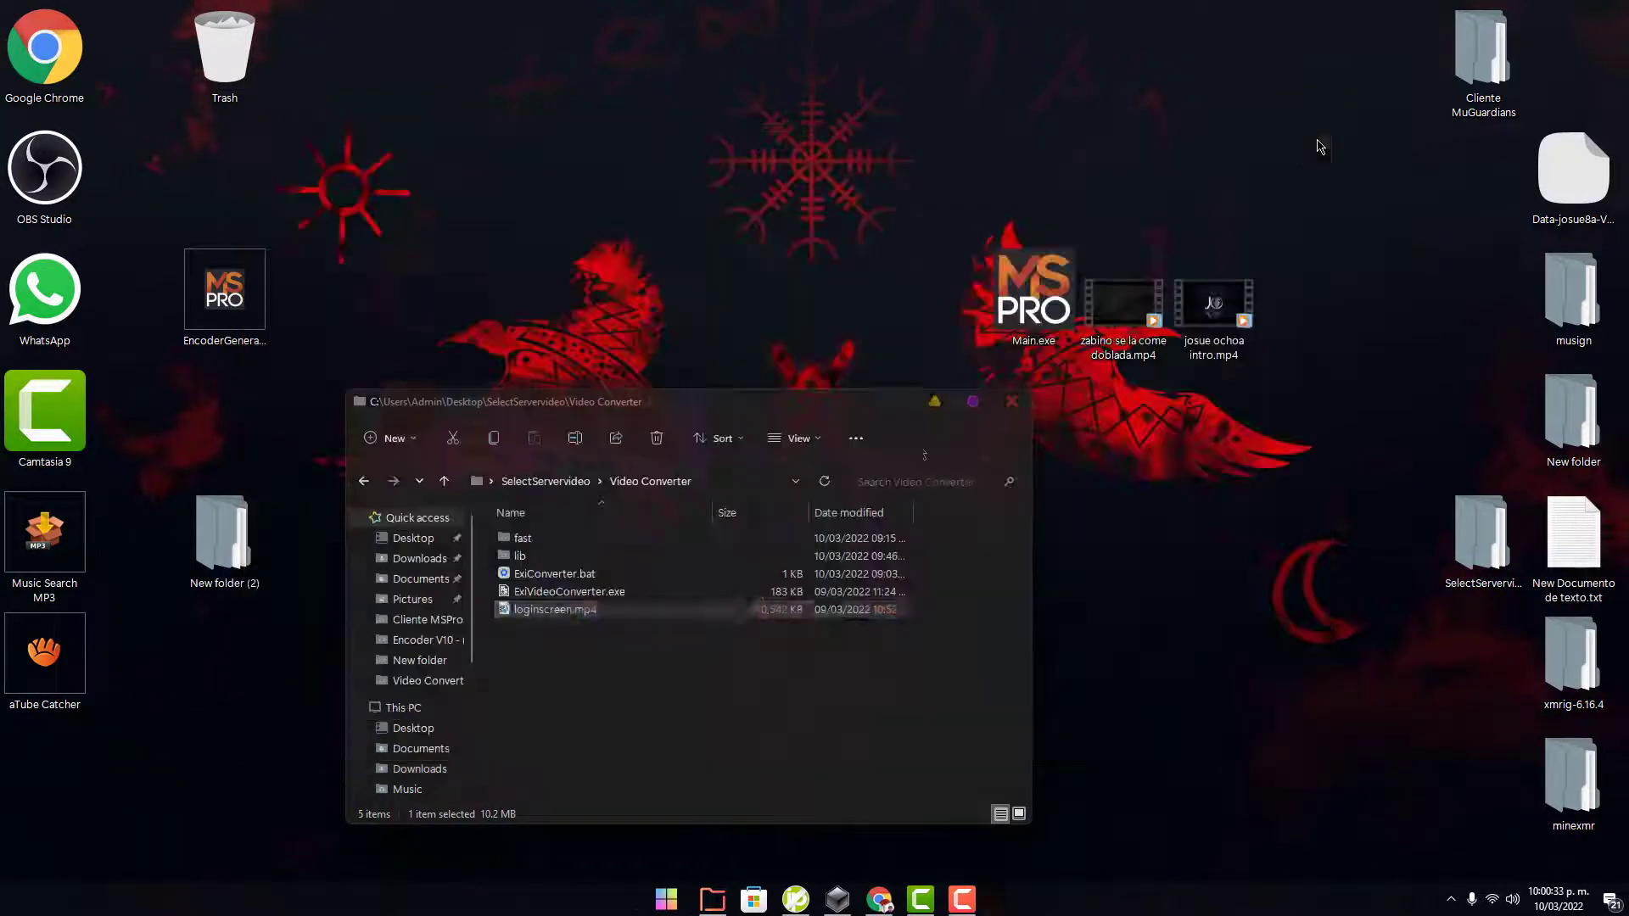
Step: Run ExiConverter.bat and enter quality 1 and resolution 1920x1080 for the conversion
drag(782, 402, 813, 446)
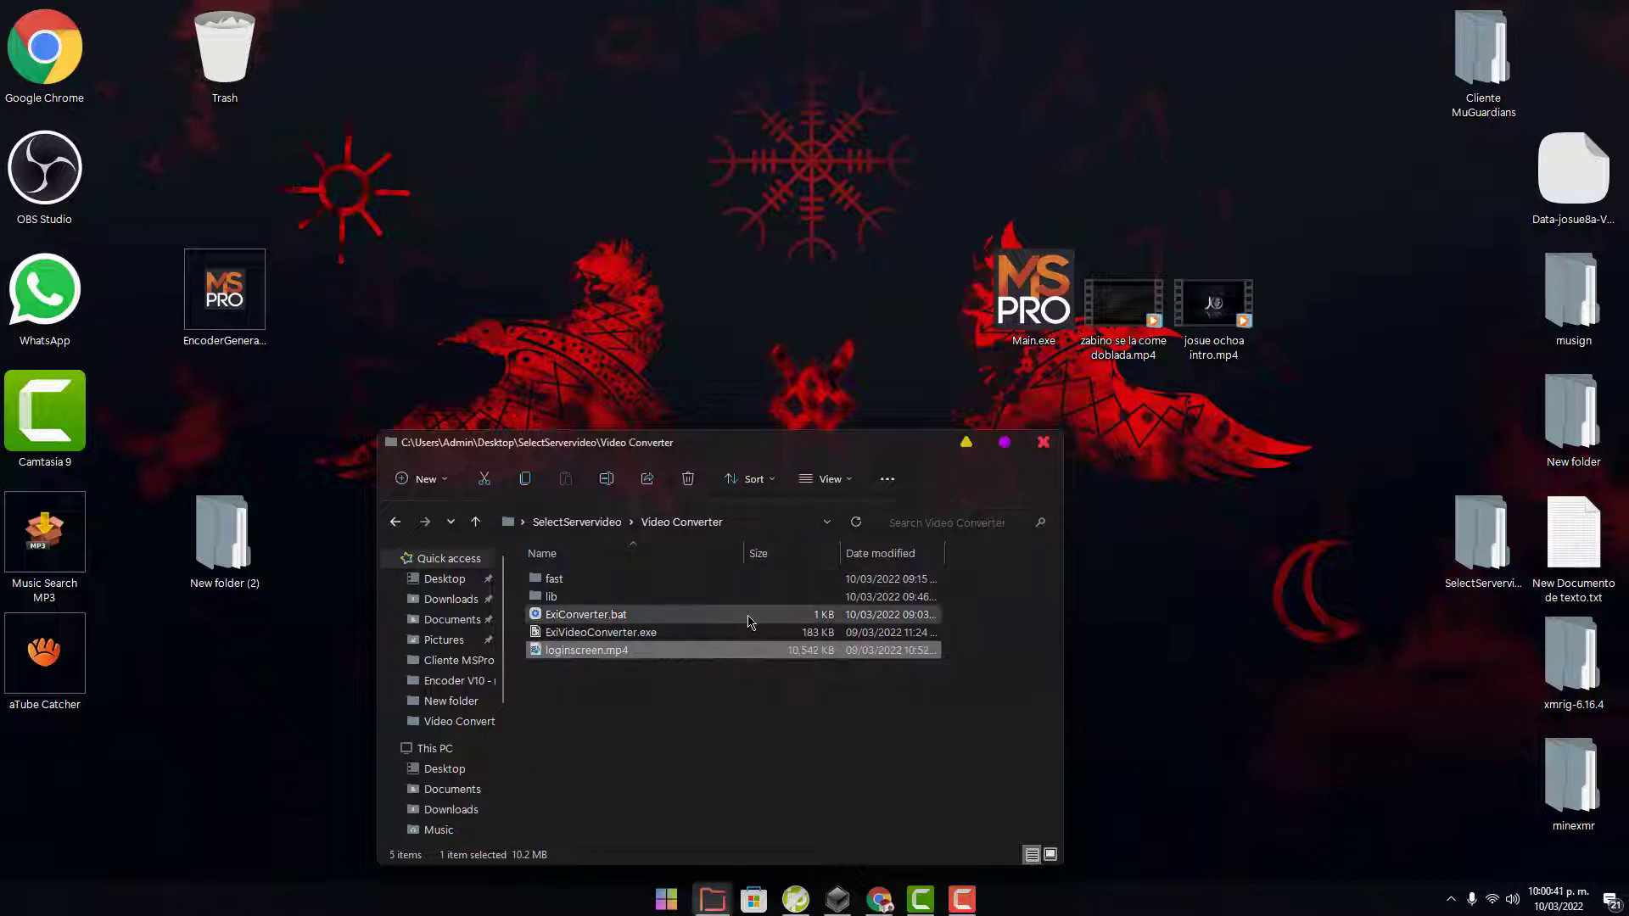
click(748, 618)
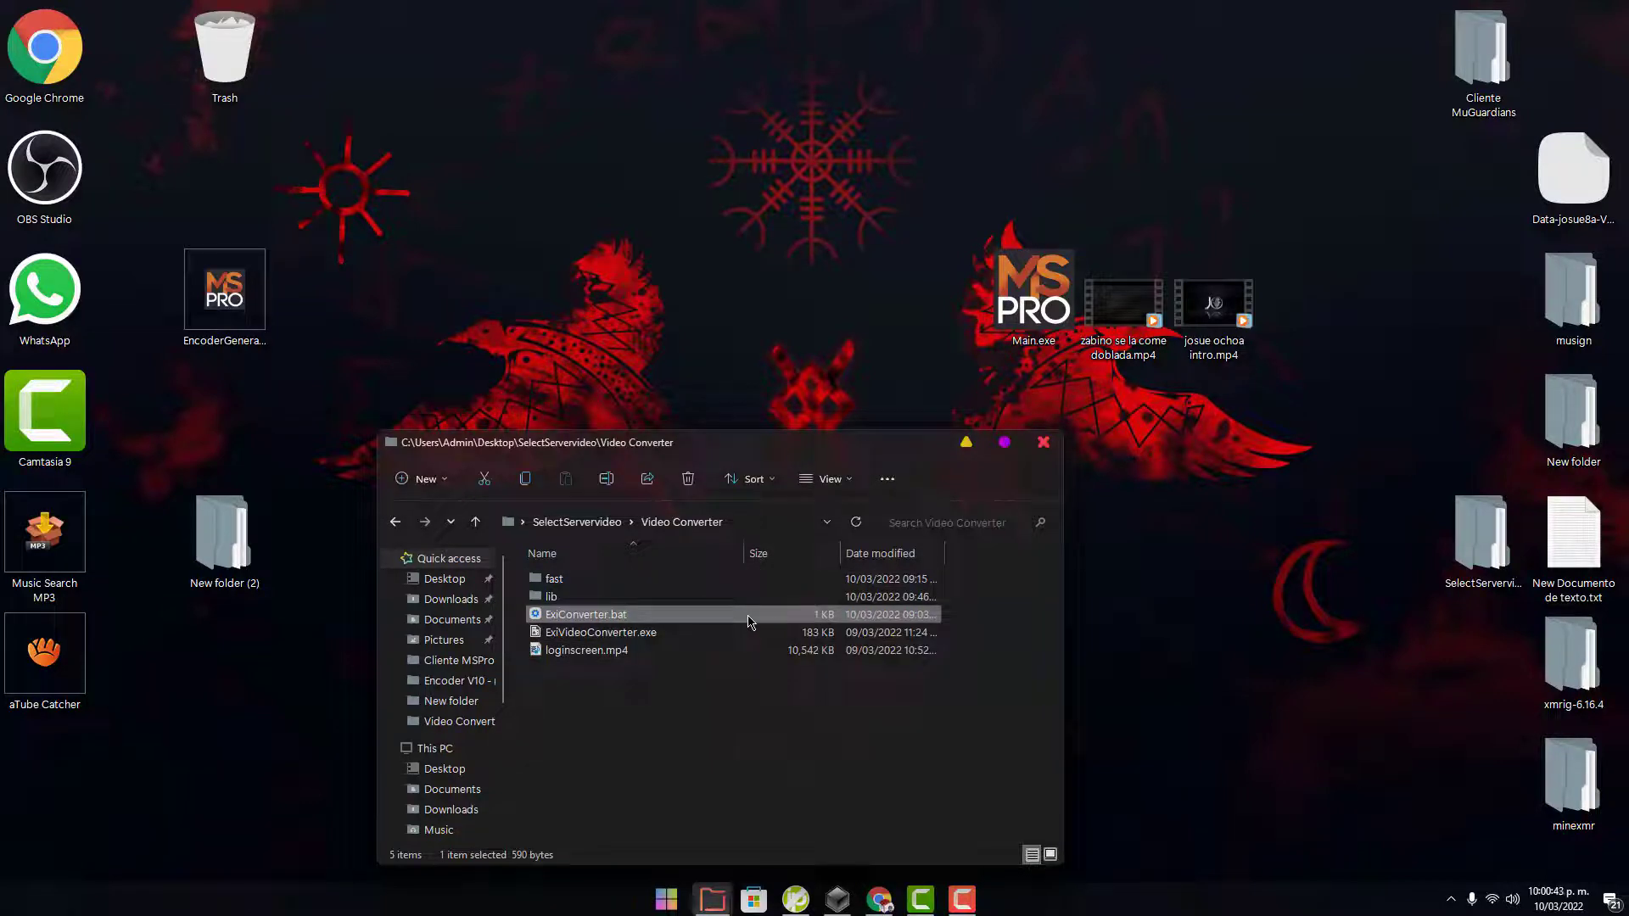
double_click(748, 622)
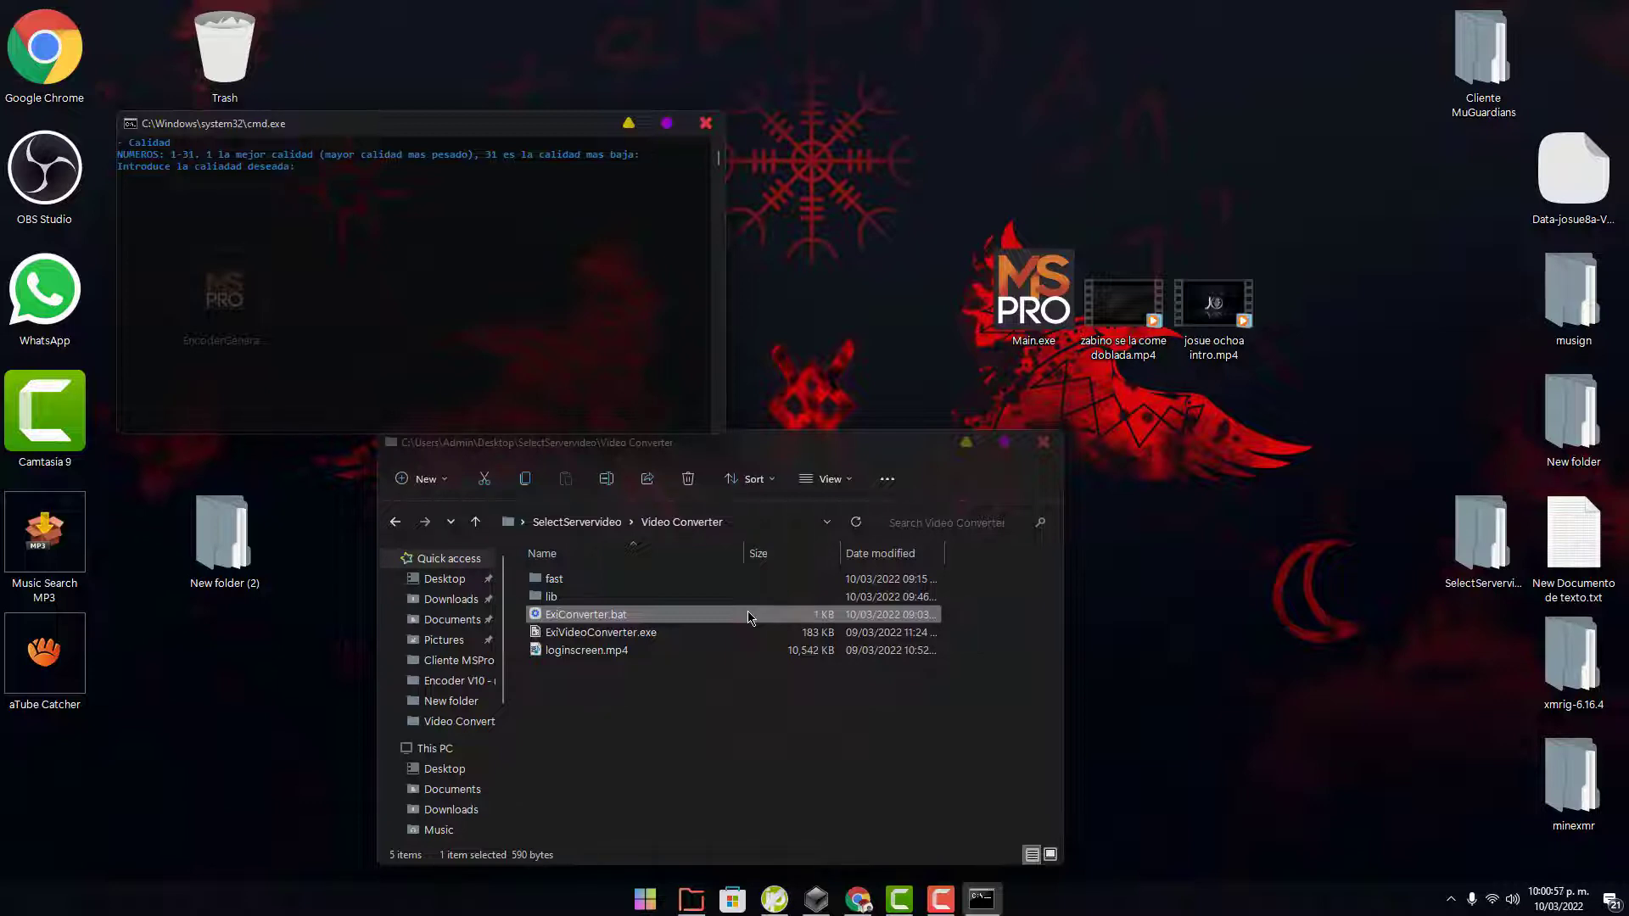
key(Return)
text(080)
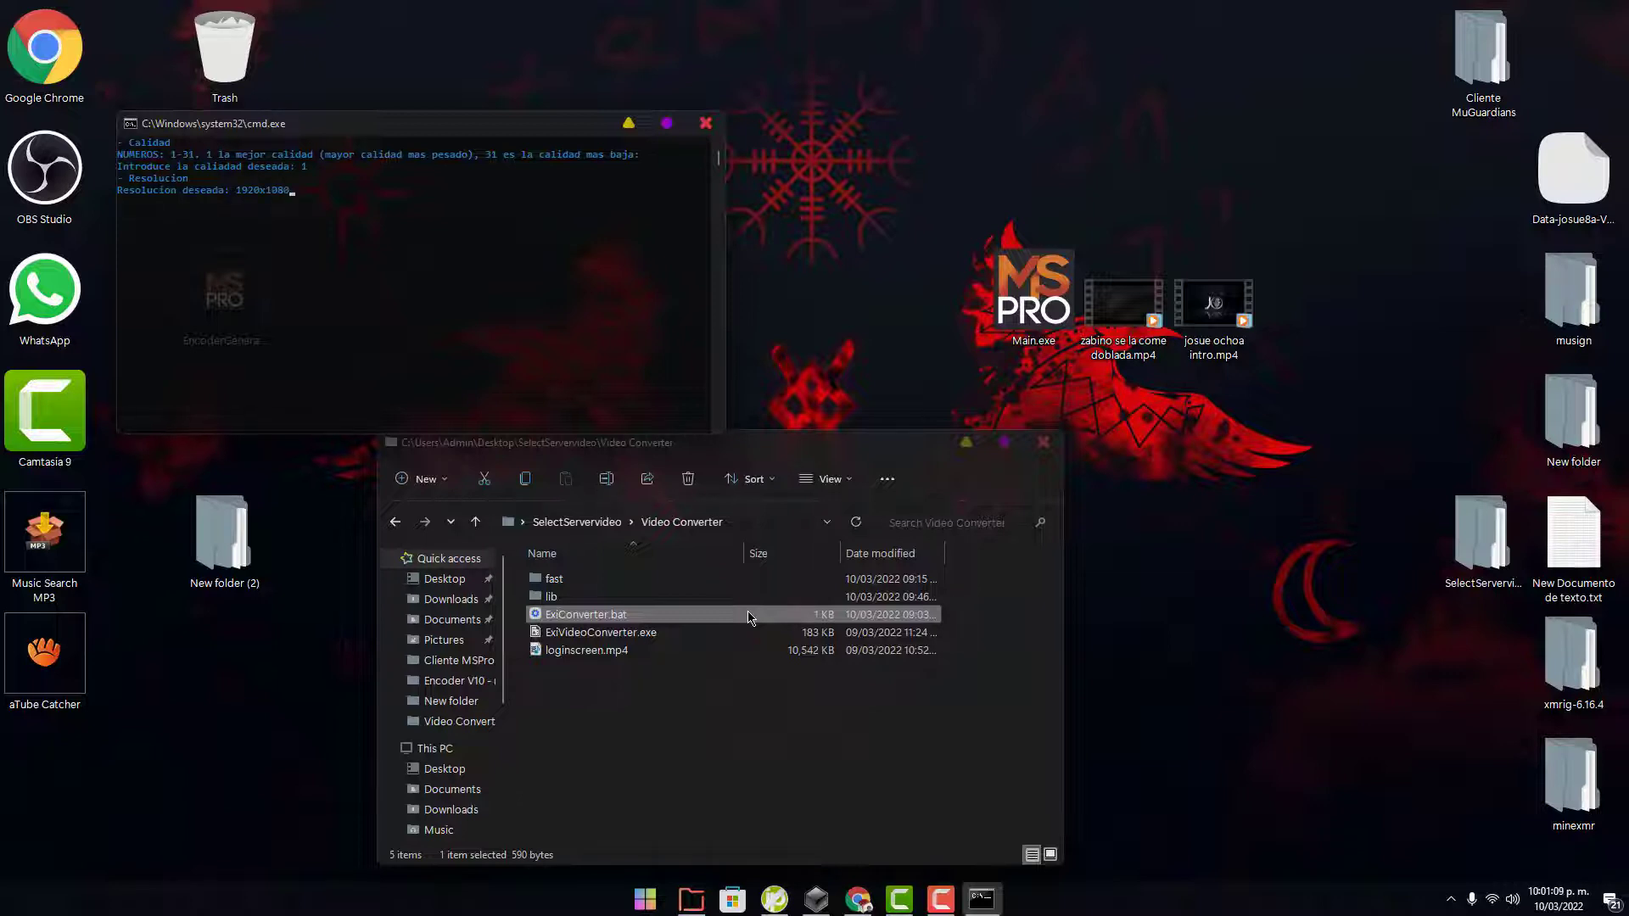
key(Return)
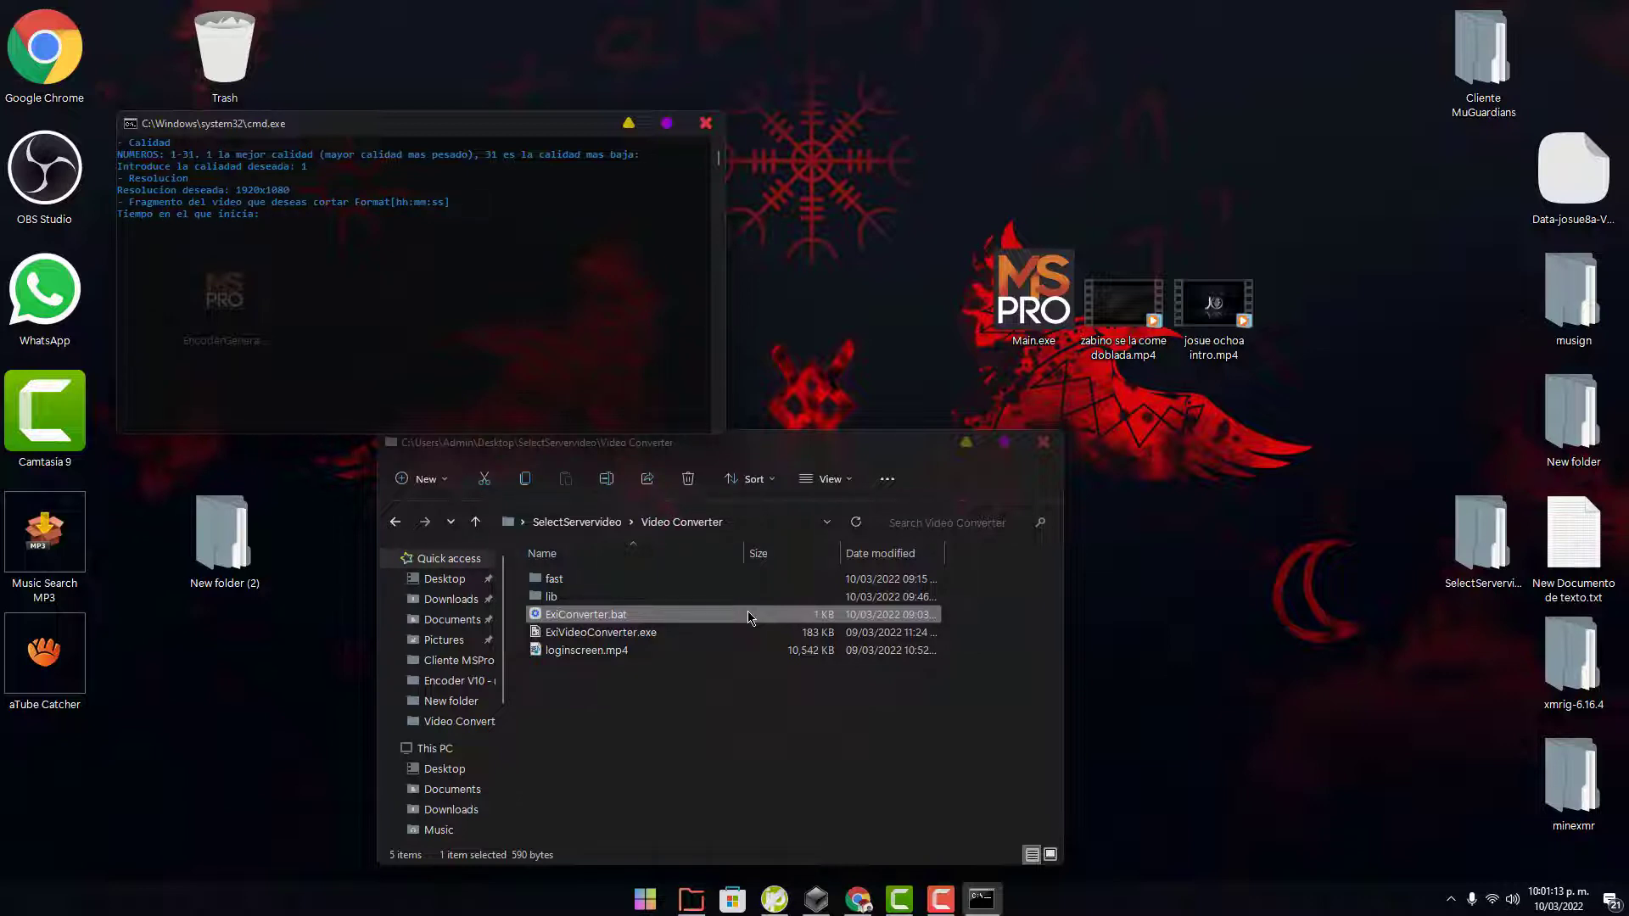
Step: Preview the opening seconds of loginscreen.mp4 to decide which fragment to cut, and close the player
click(681, 653)
double_click(681, 655)
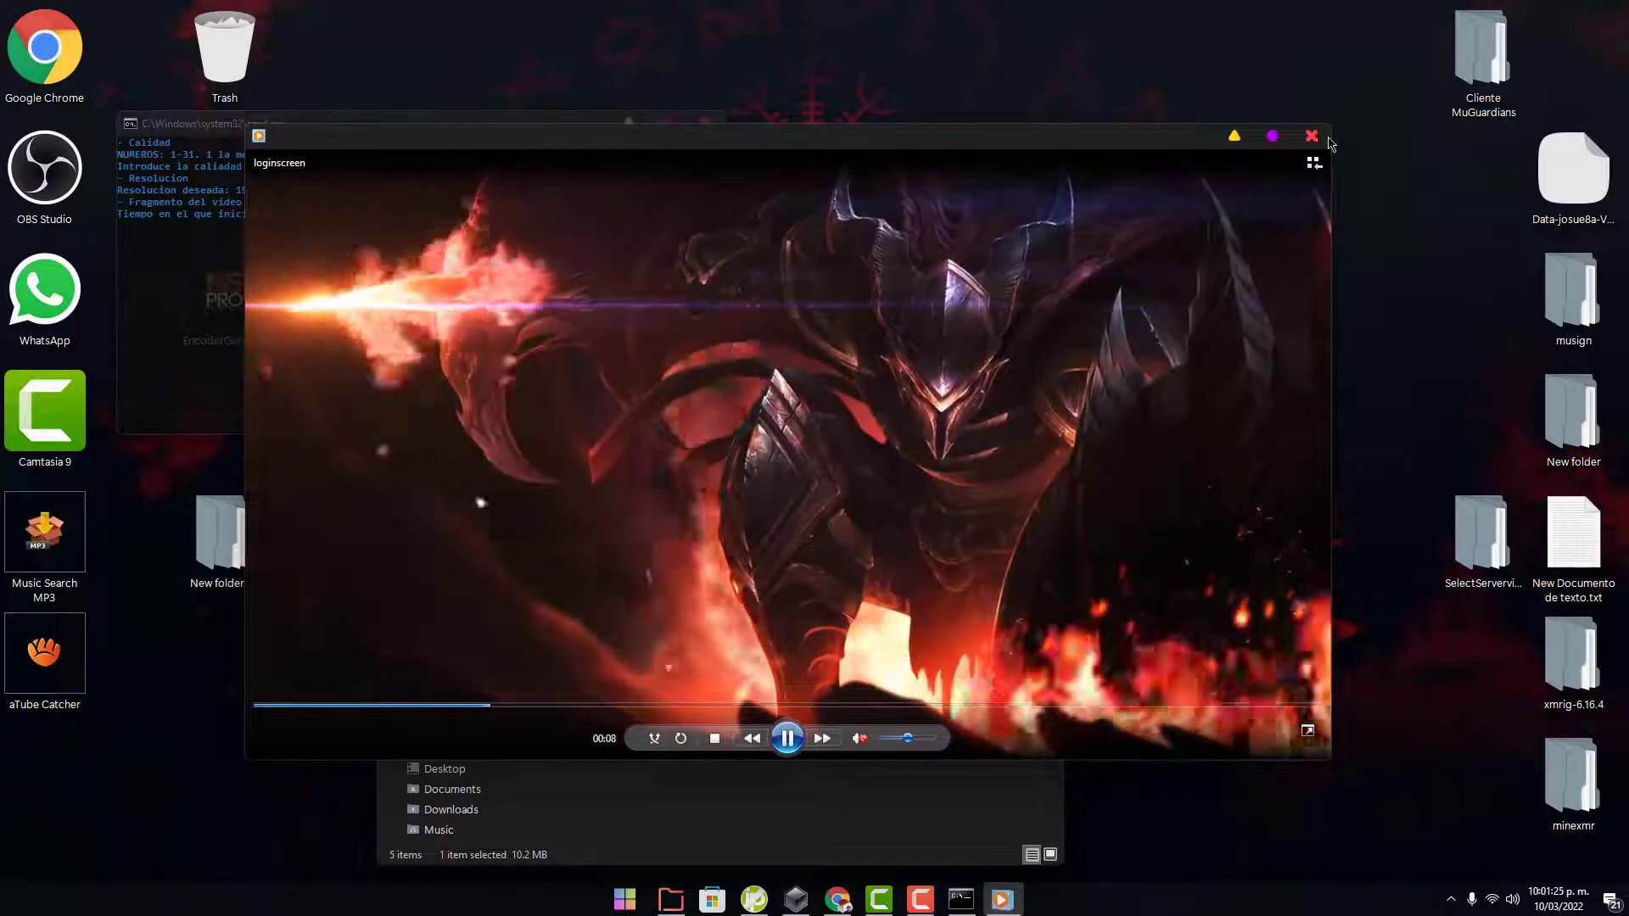
key(alt+F4)
Step: Enter 00:00:00 as the fragment's start time and 00:00:08 as its end time, and run the conversion
click(378, 232)
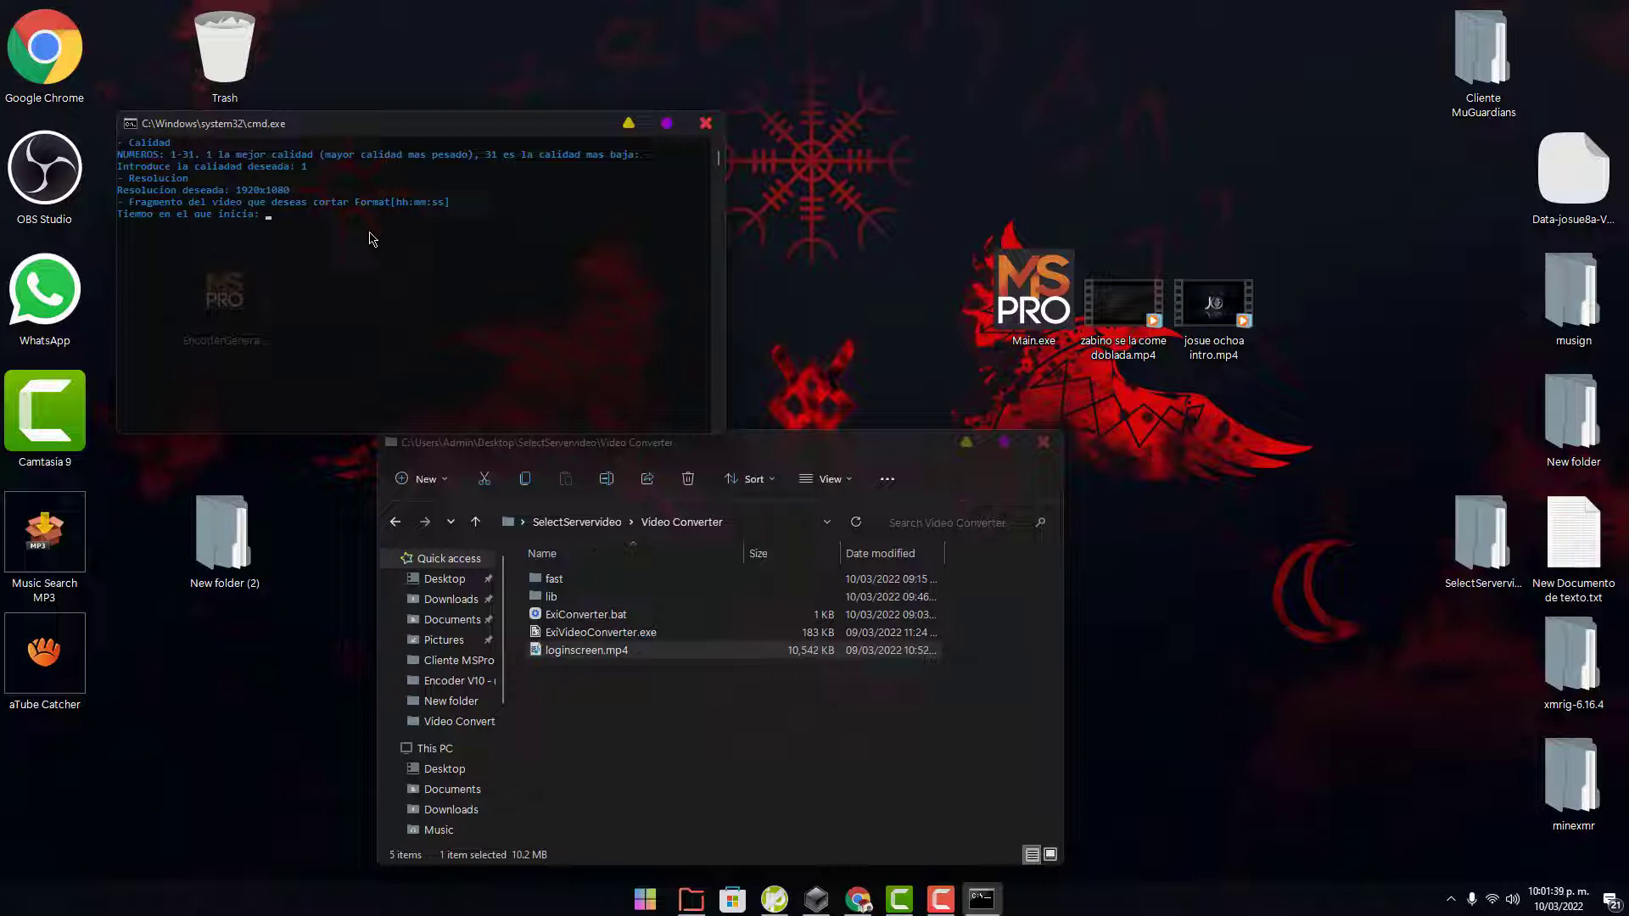
text(00:00:00)
key(Return)
text(:08)
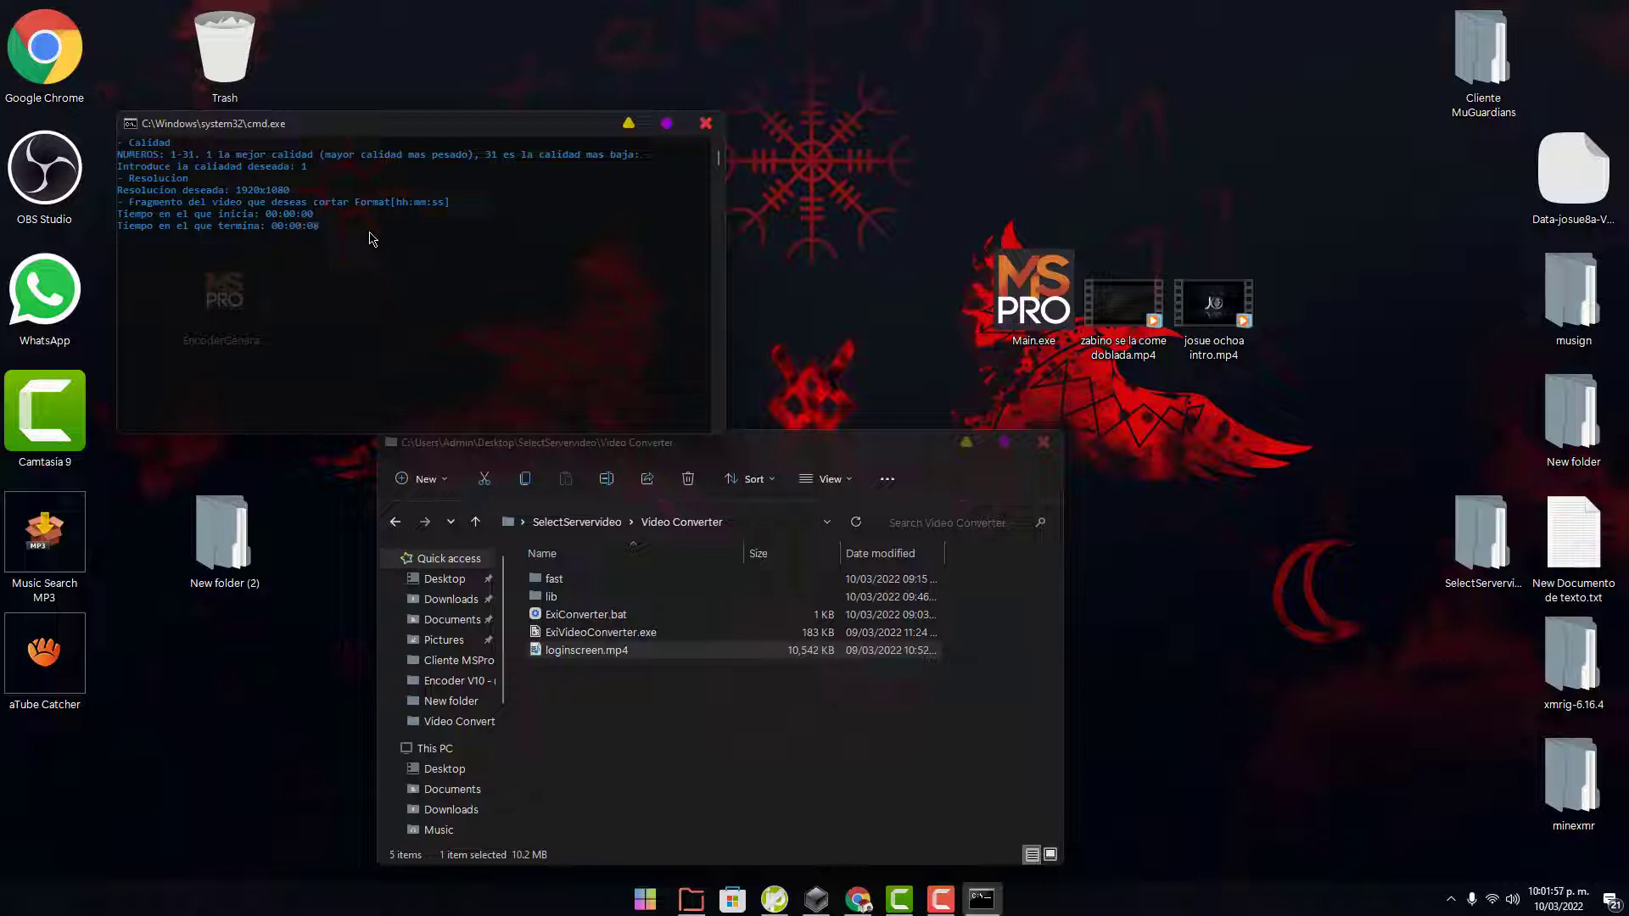
key(Return)
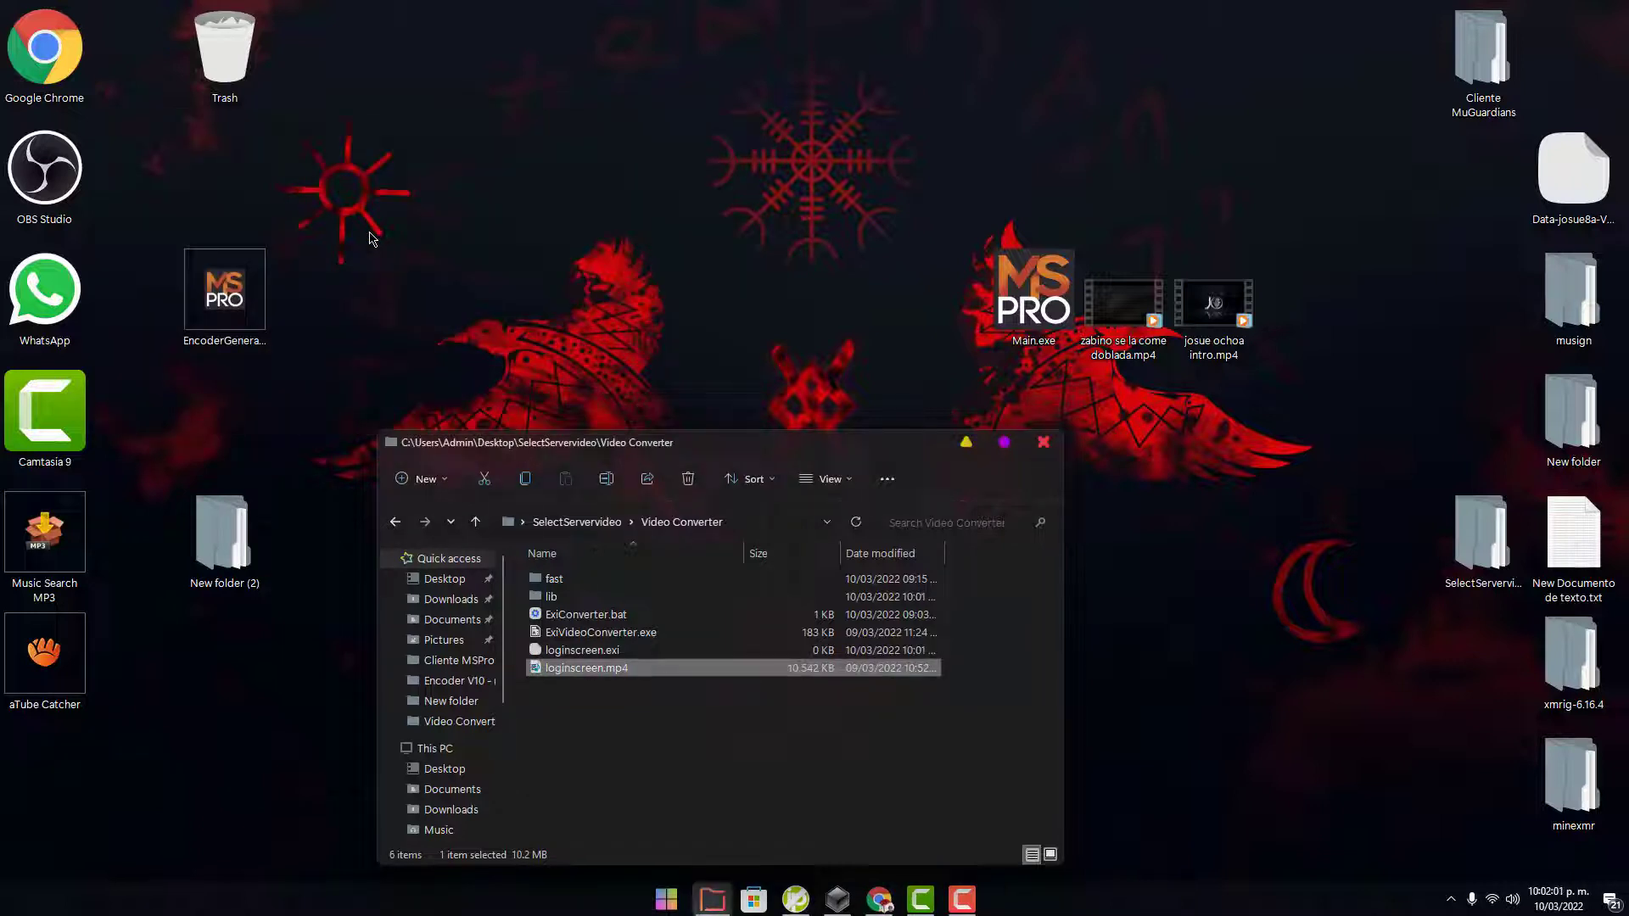
Step: Copy loginscreen.exi from the Video Converter folder into the Data folder of the MSPro client, reached through the file location of the Main.exe shortcut
click(669, 651)
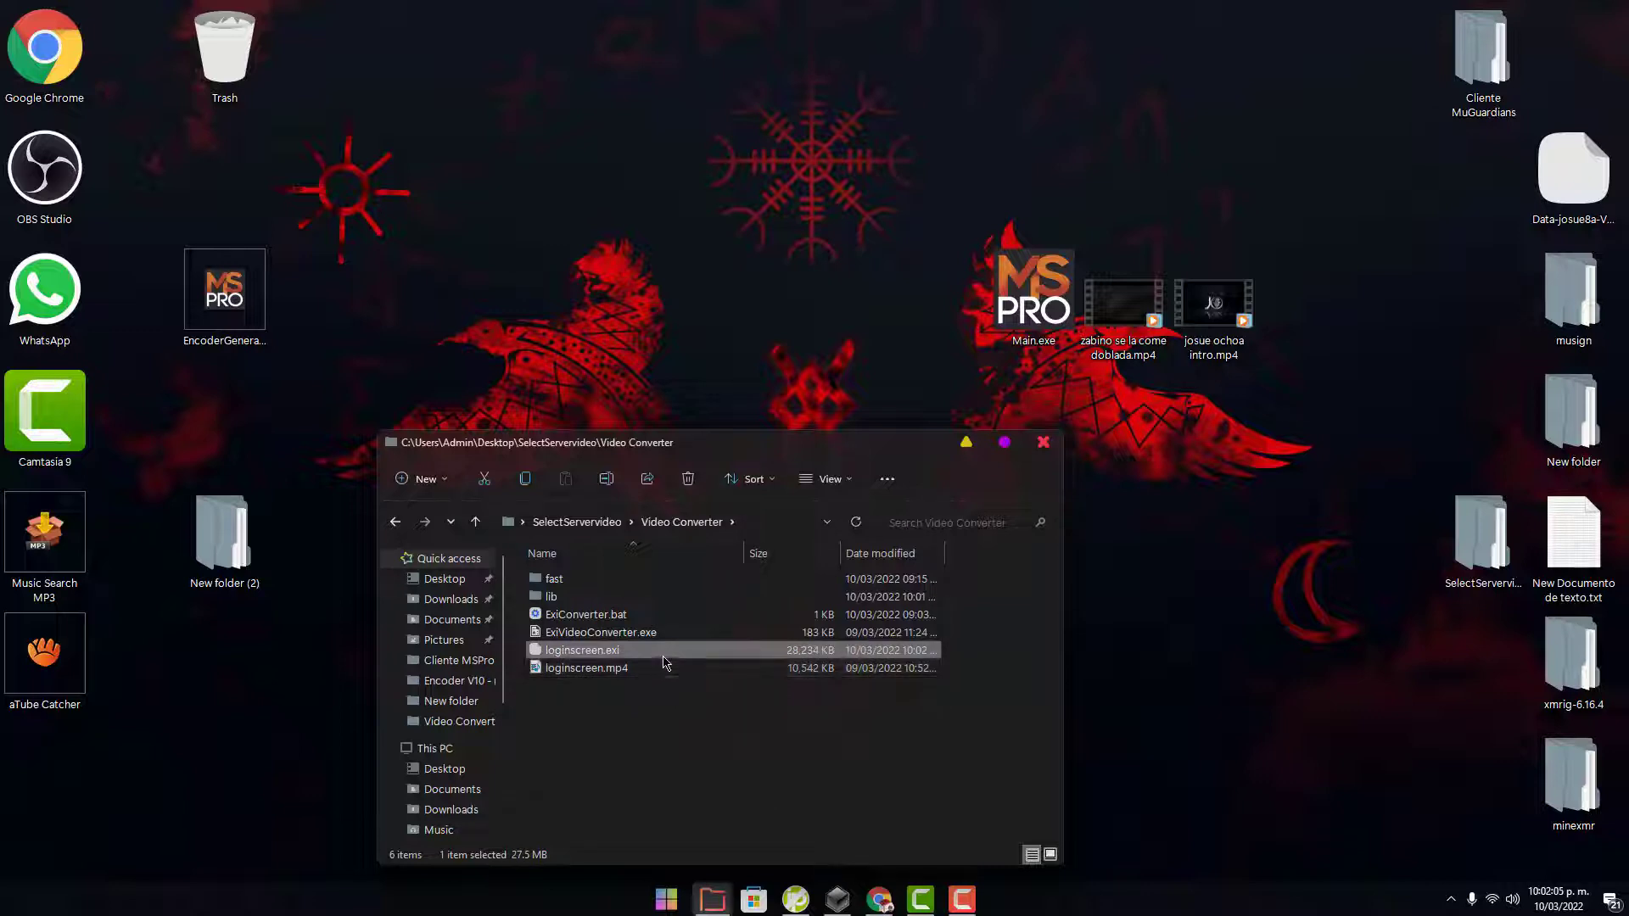
right_click(674, 649)
click(699, 543)
click(1001, 326)
right_click(1001, 327)
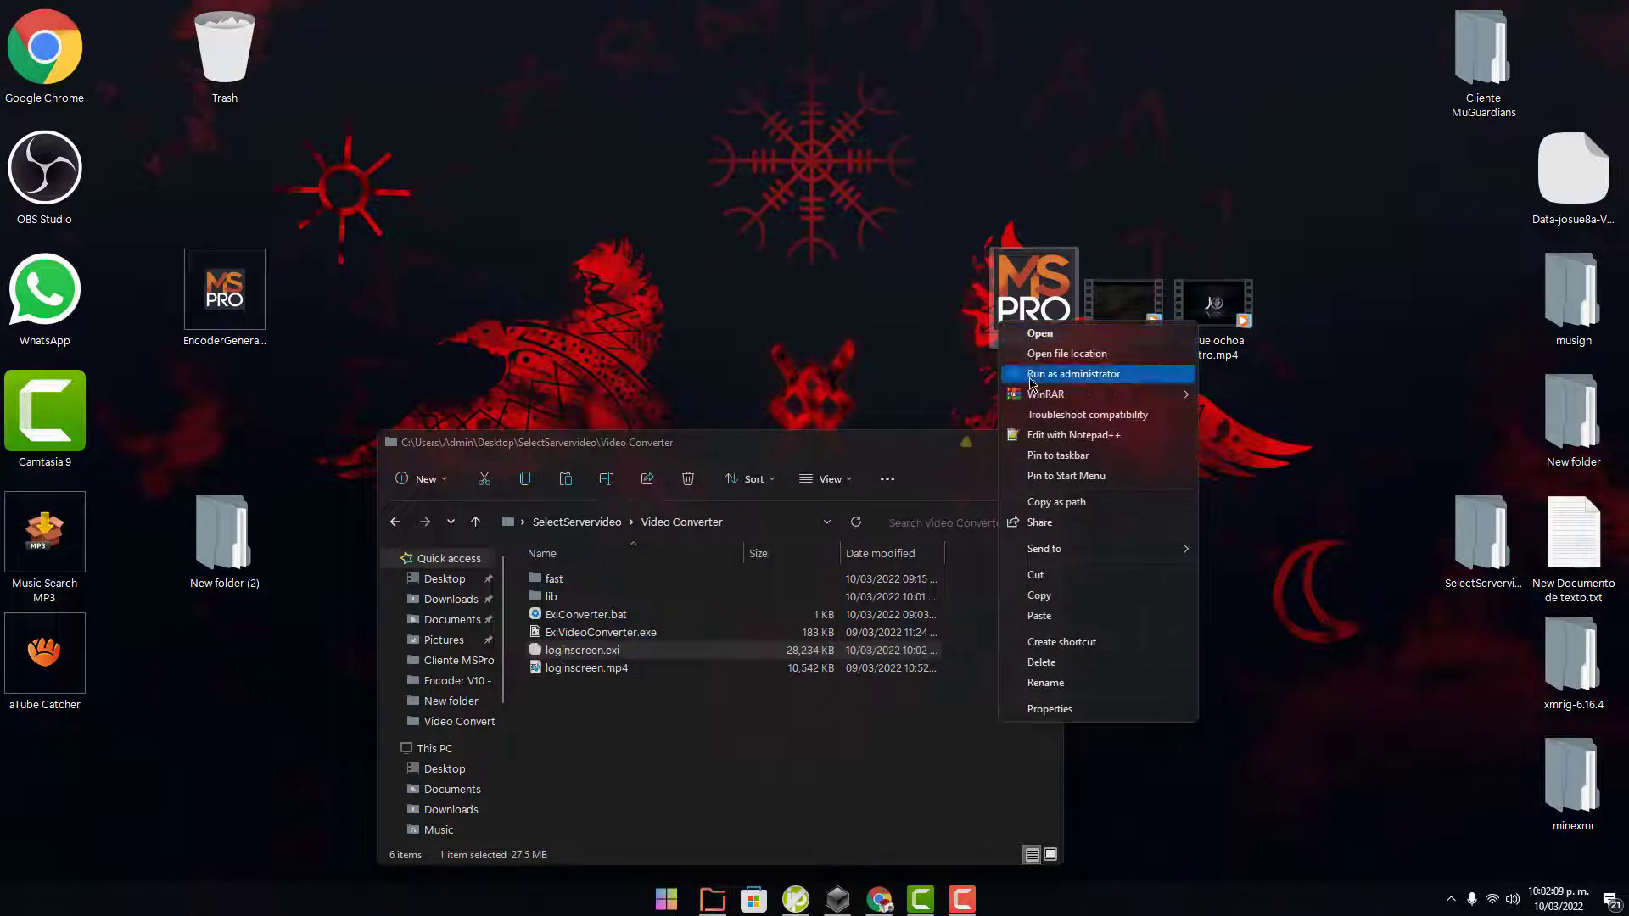
click(1031, 361)
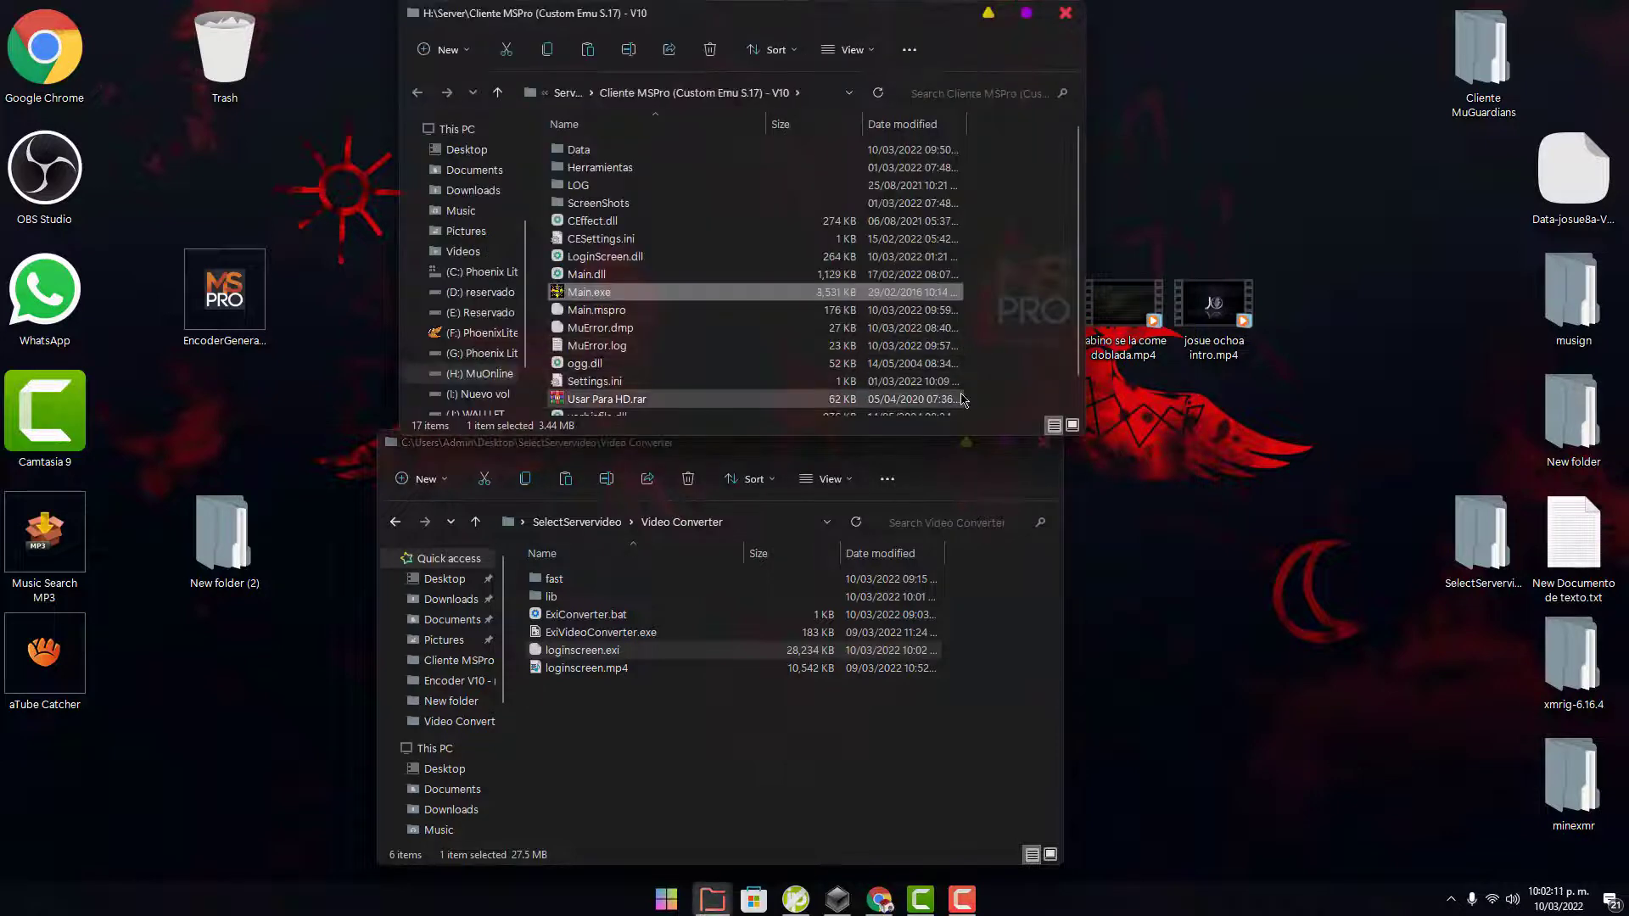
double_click(860, 151)
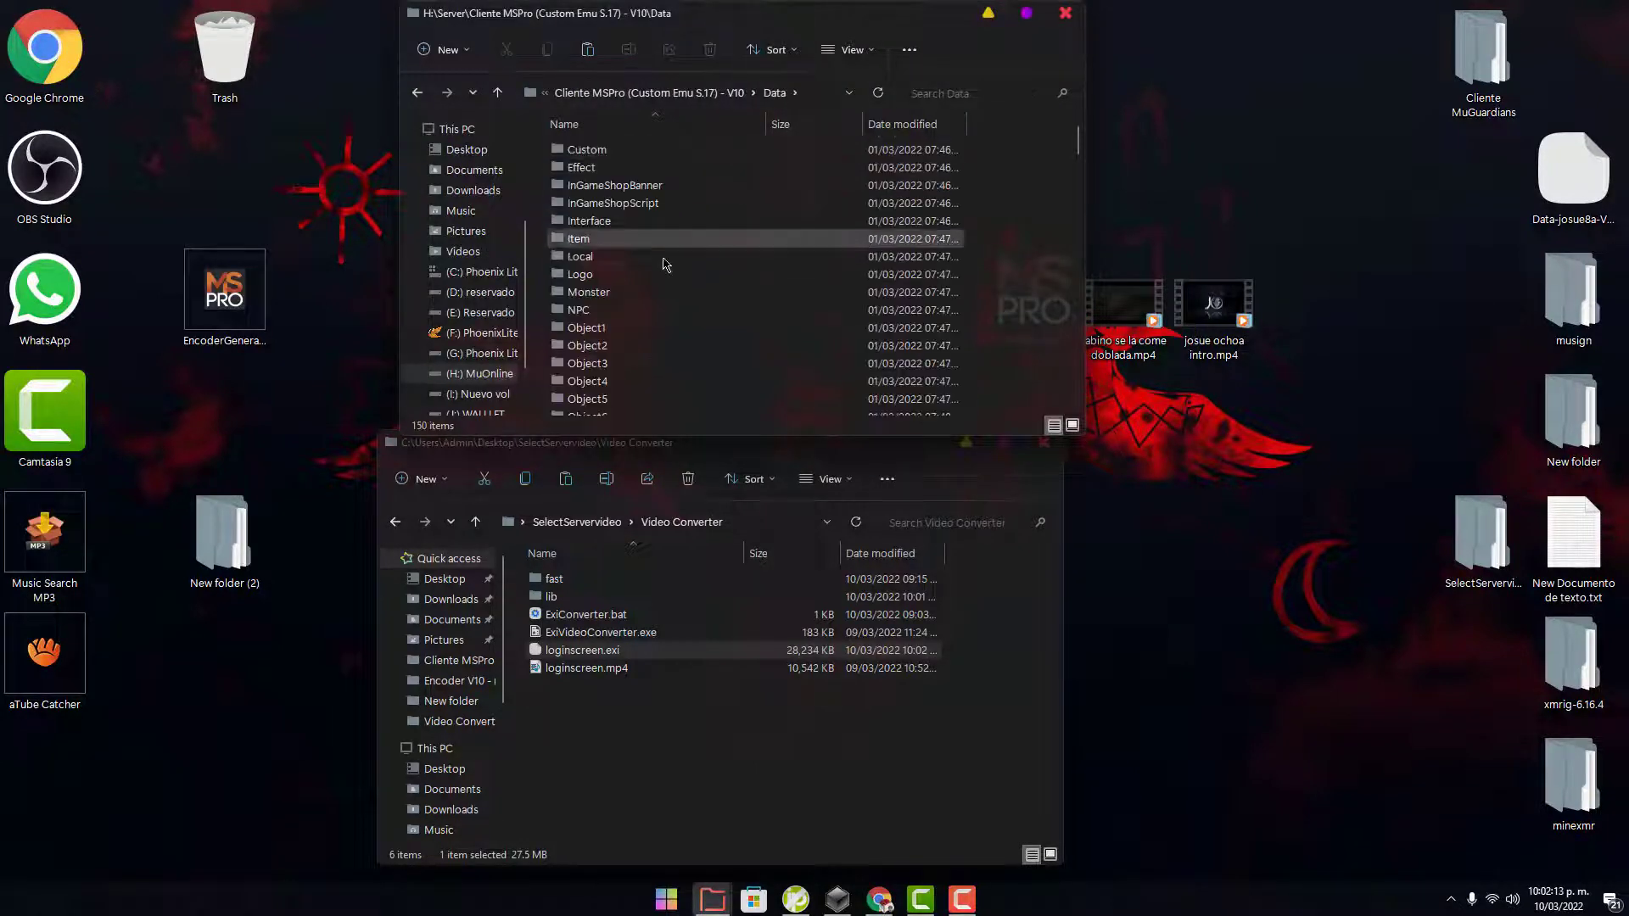
right_click(543, 326)
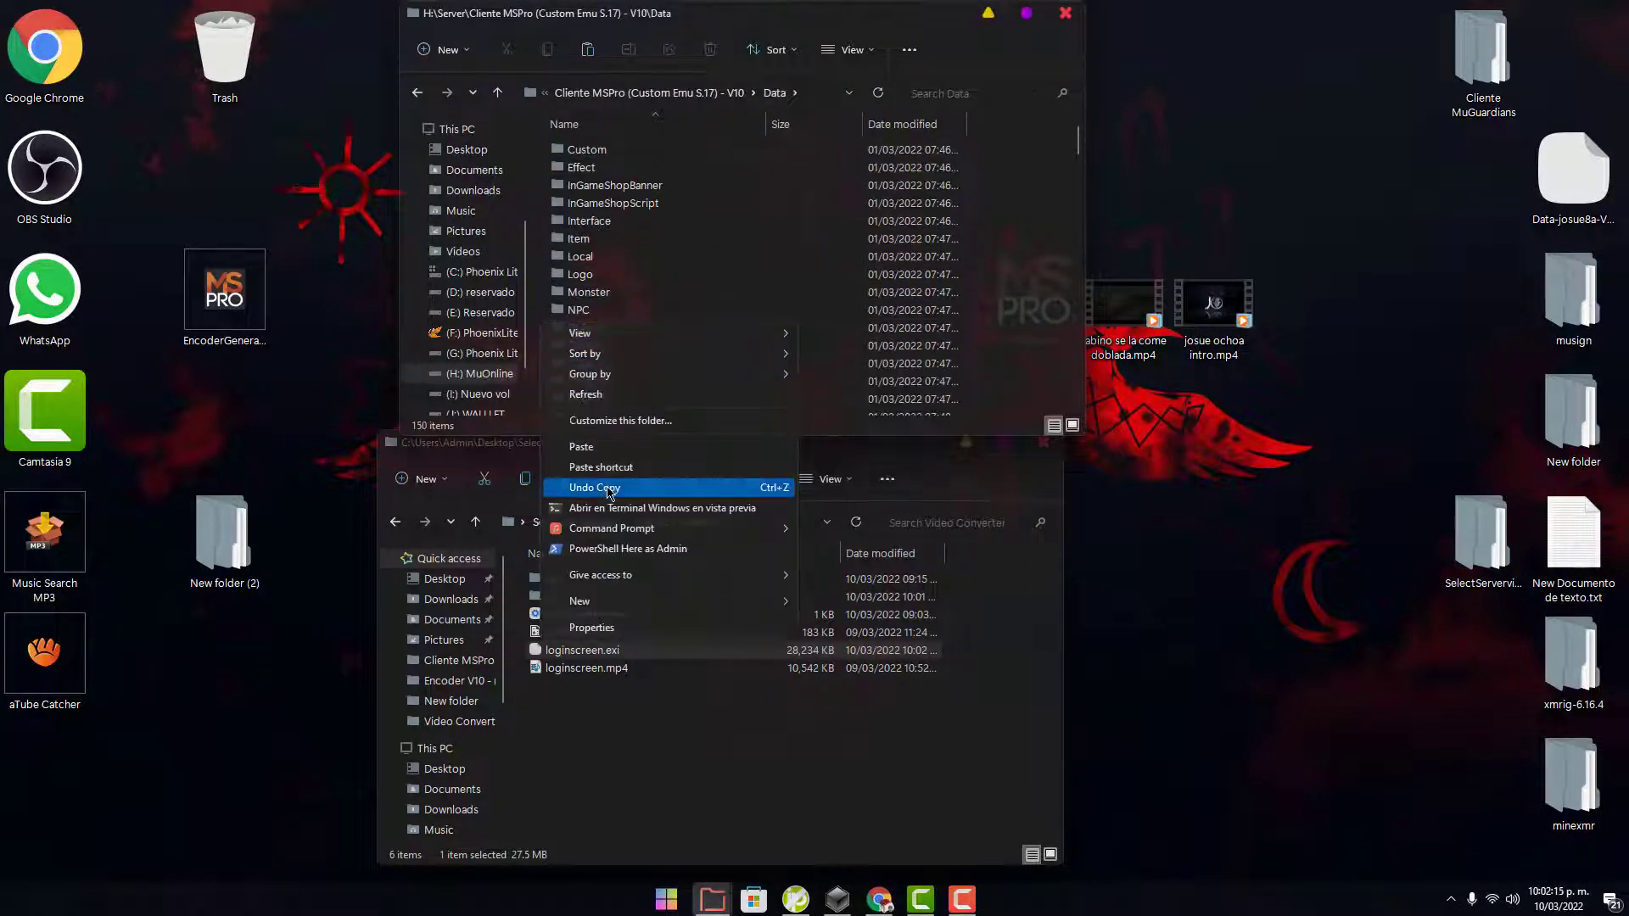
click(605, 457)
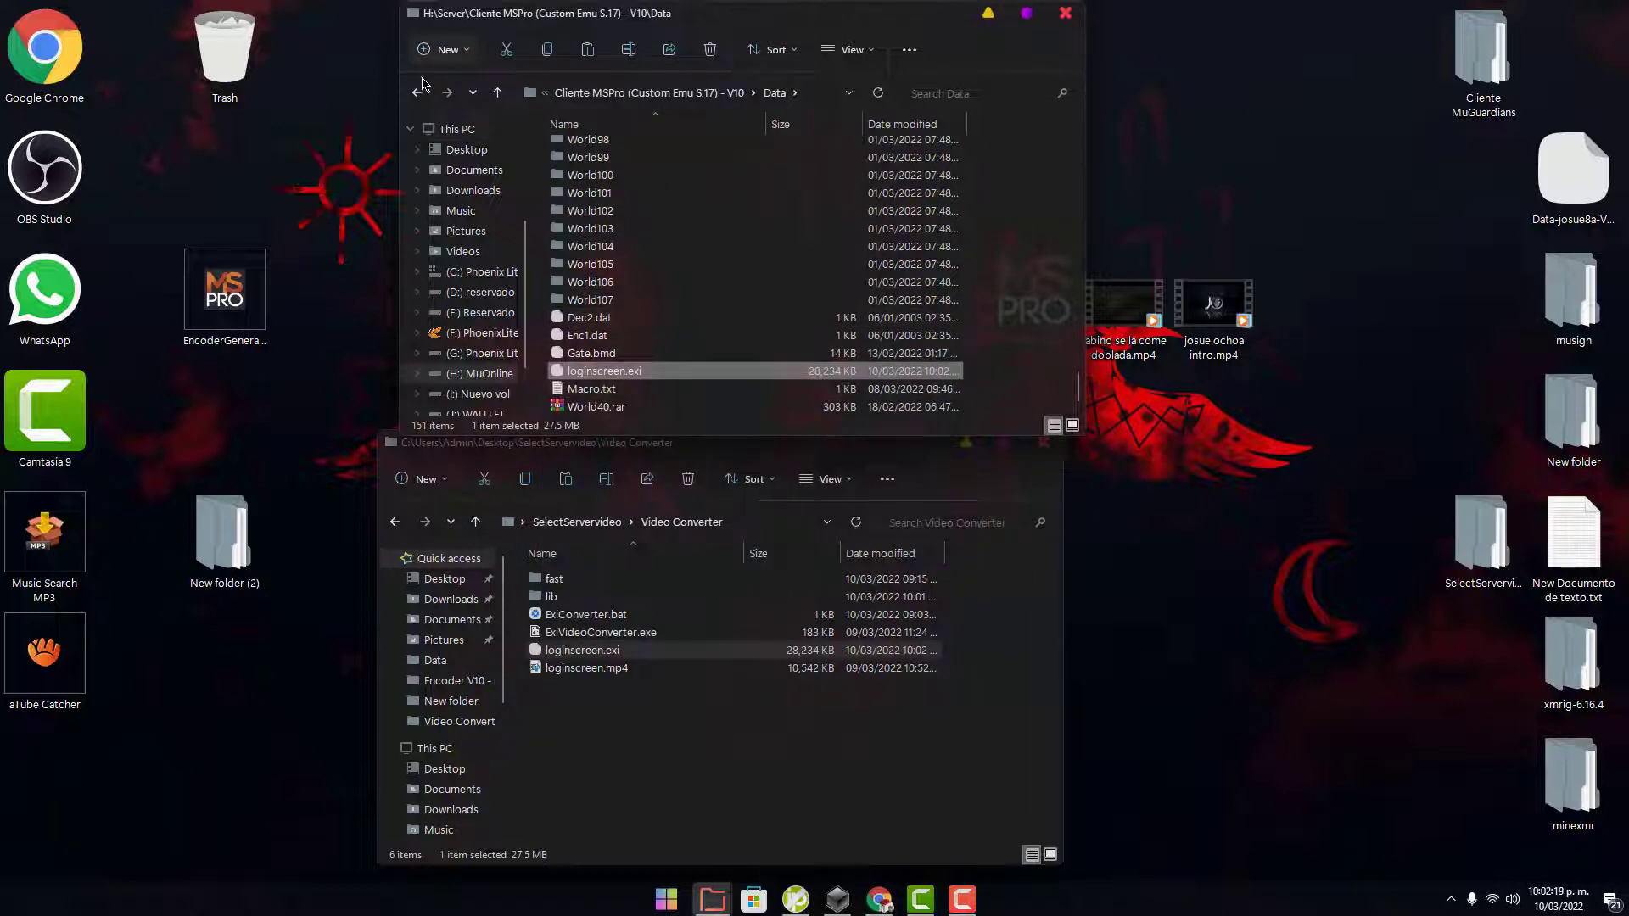
Step: Launch Main.exe from the client folder to check the video, and choose Sub-ProTeam under the MSPro server group
click(417, 96)
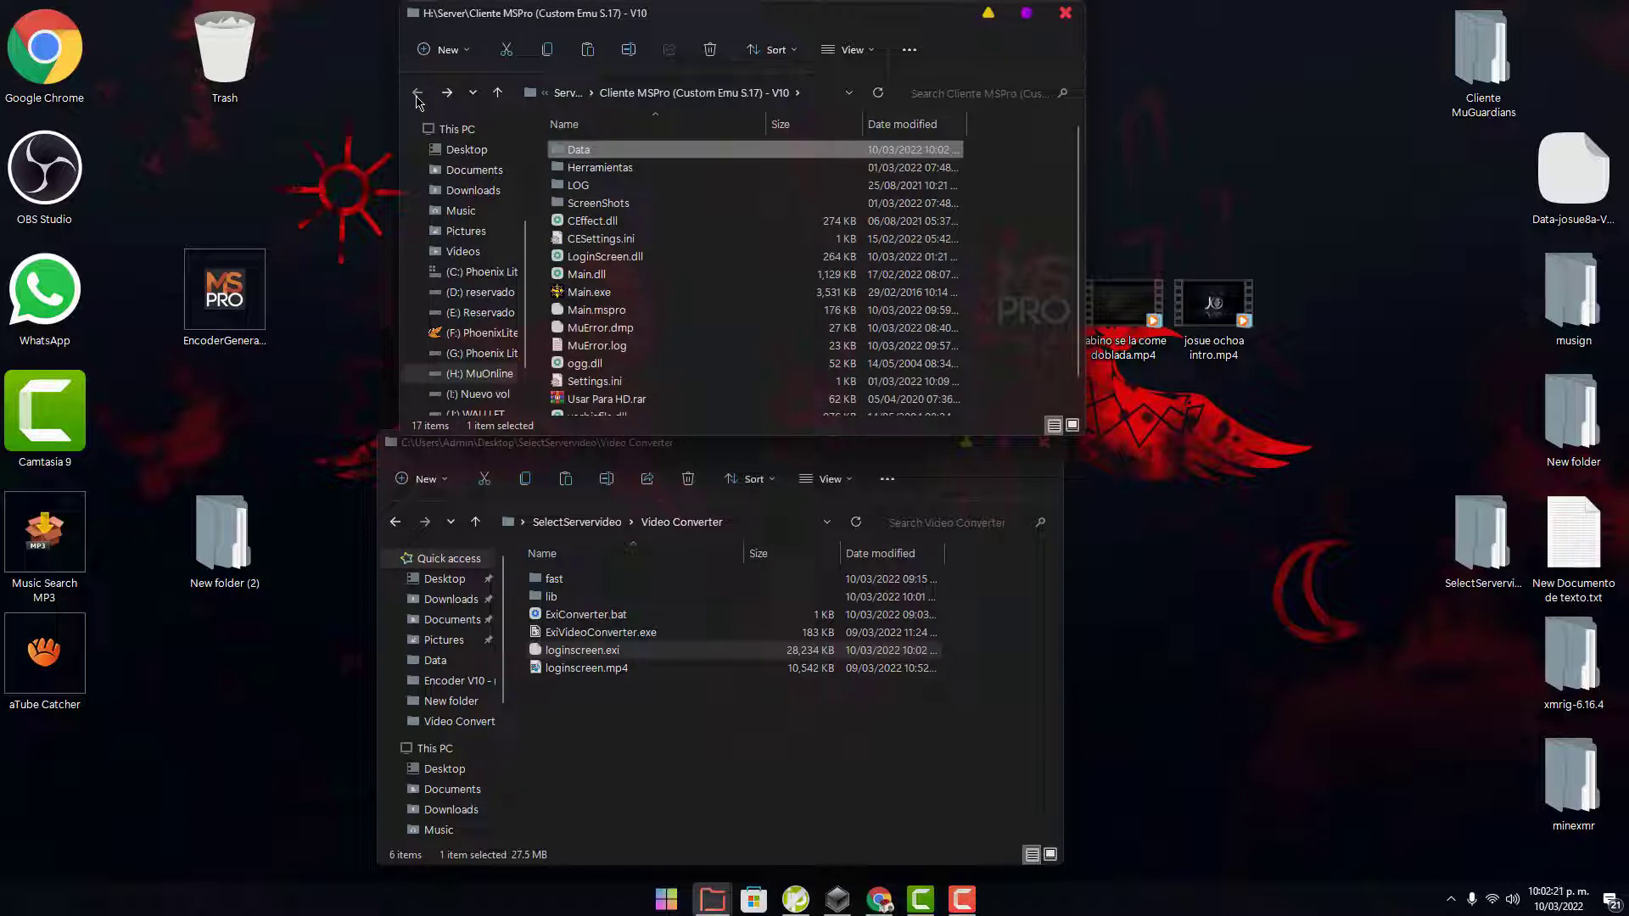
click(577, 293)
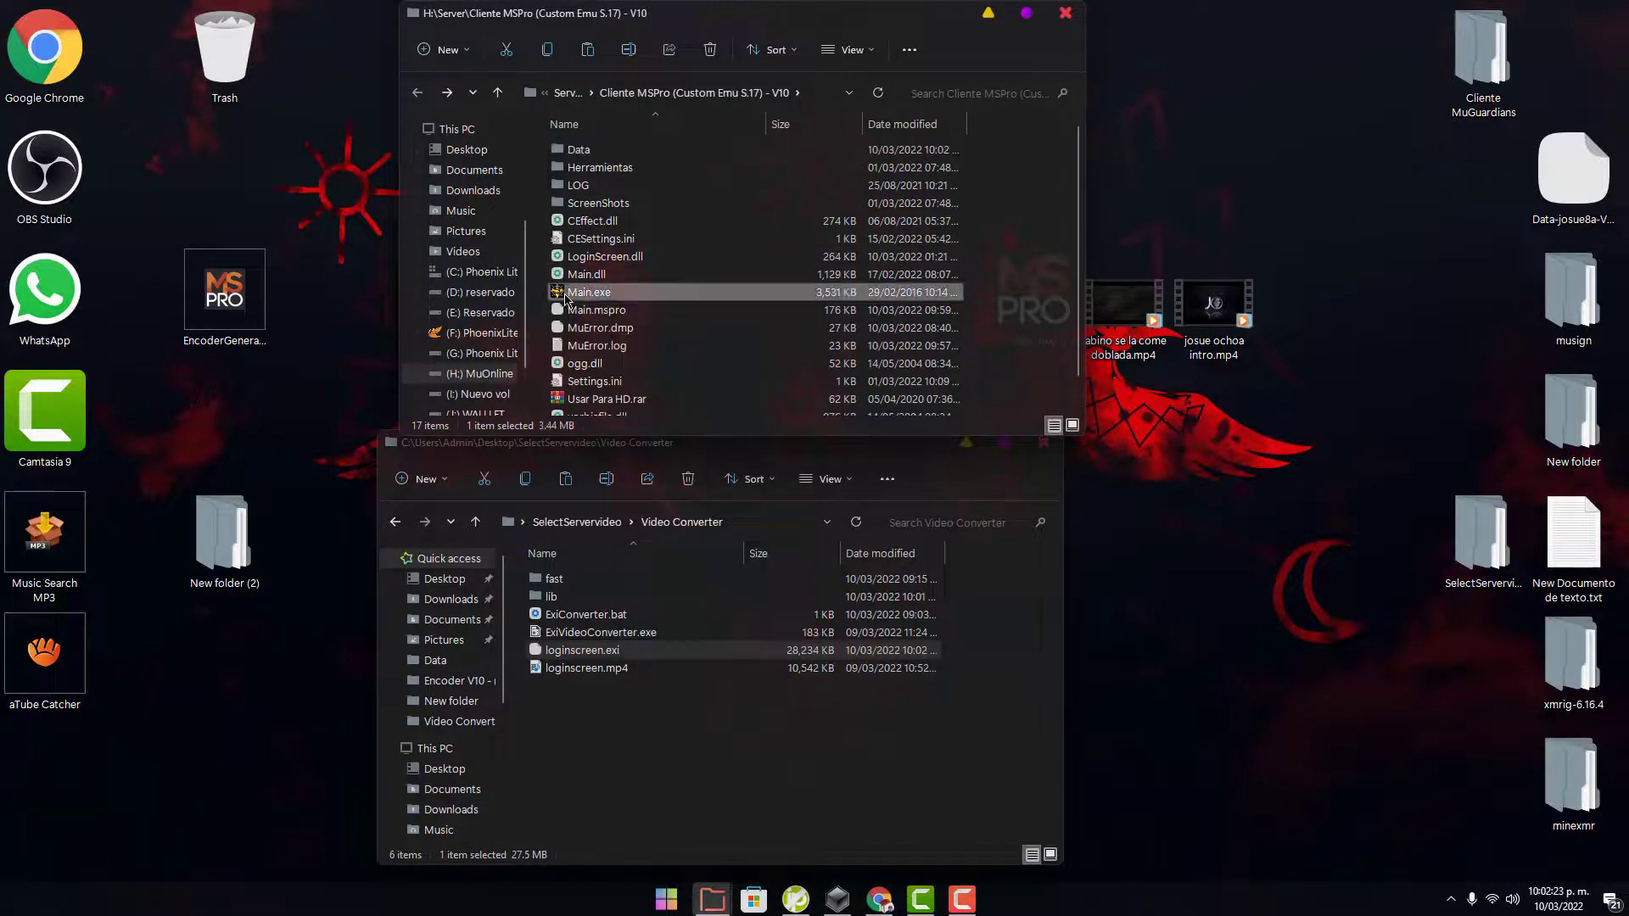
double_click(570, 296)
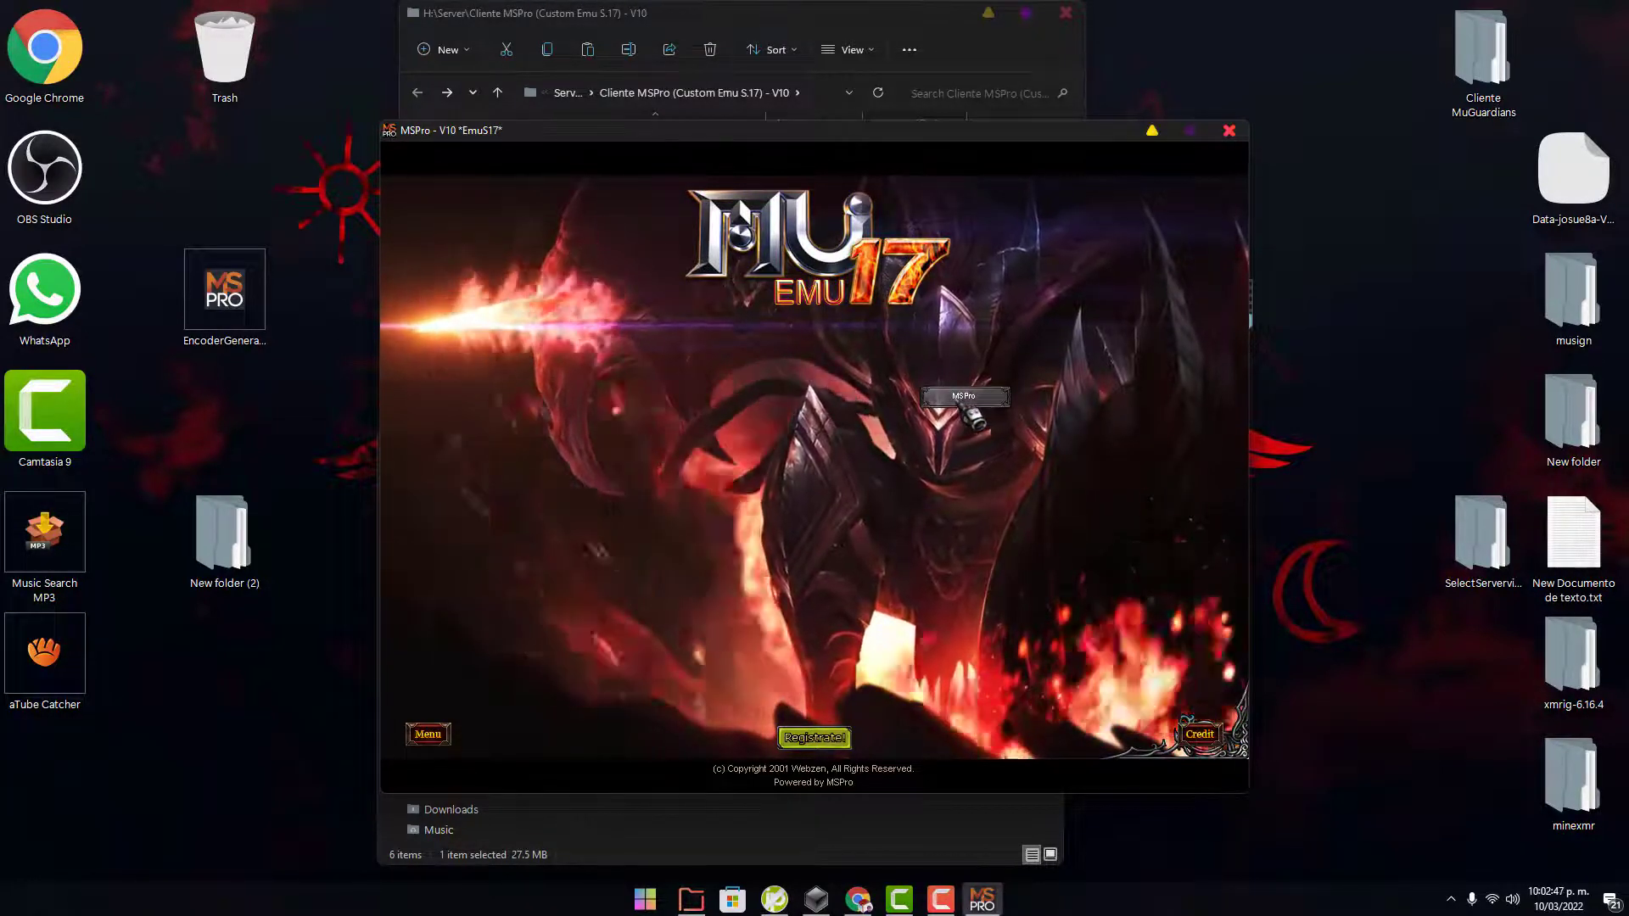
click(964, 397)
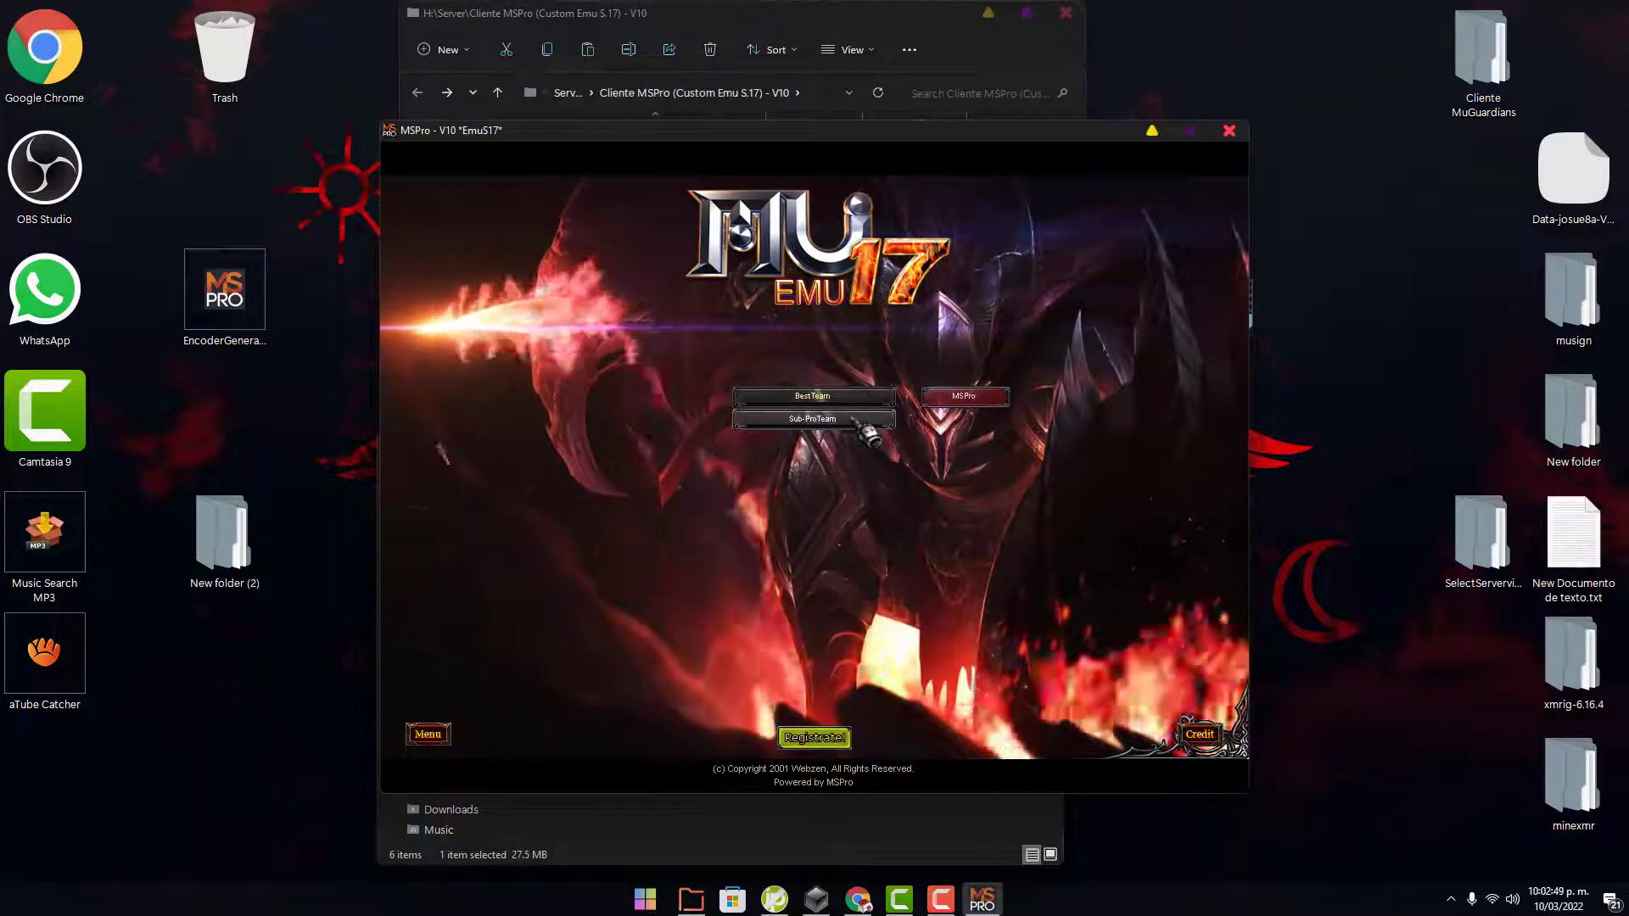
click(853, 419)
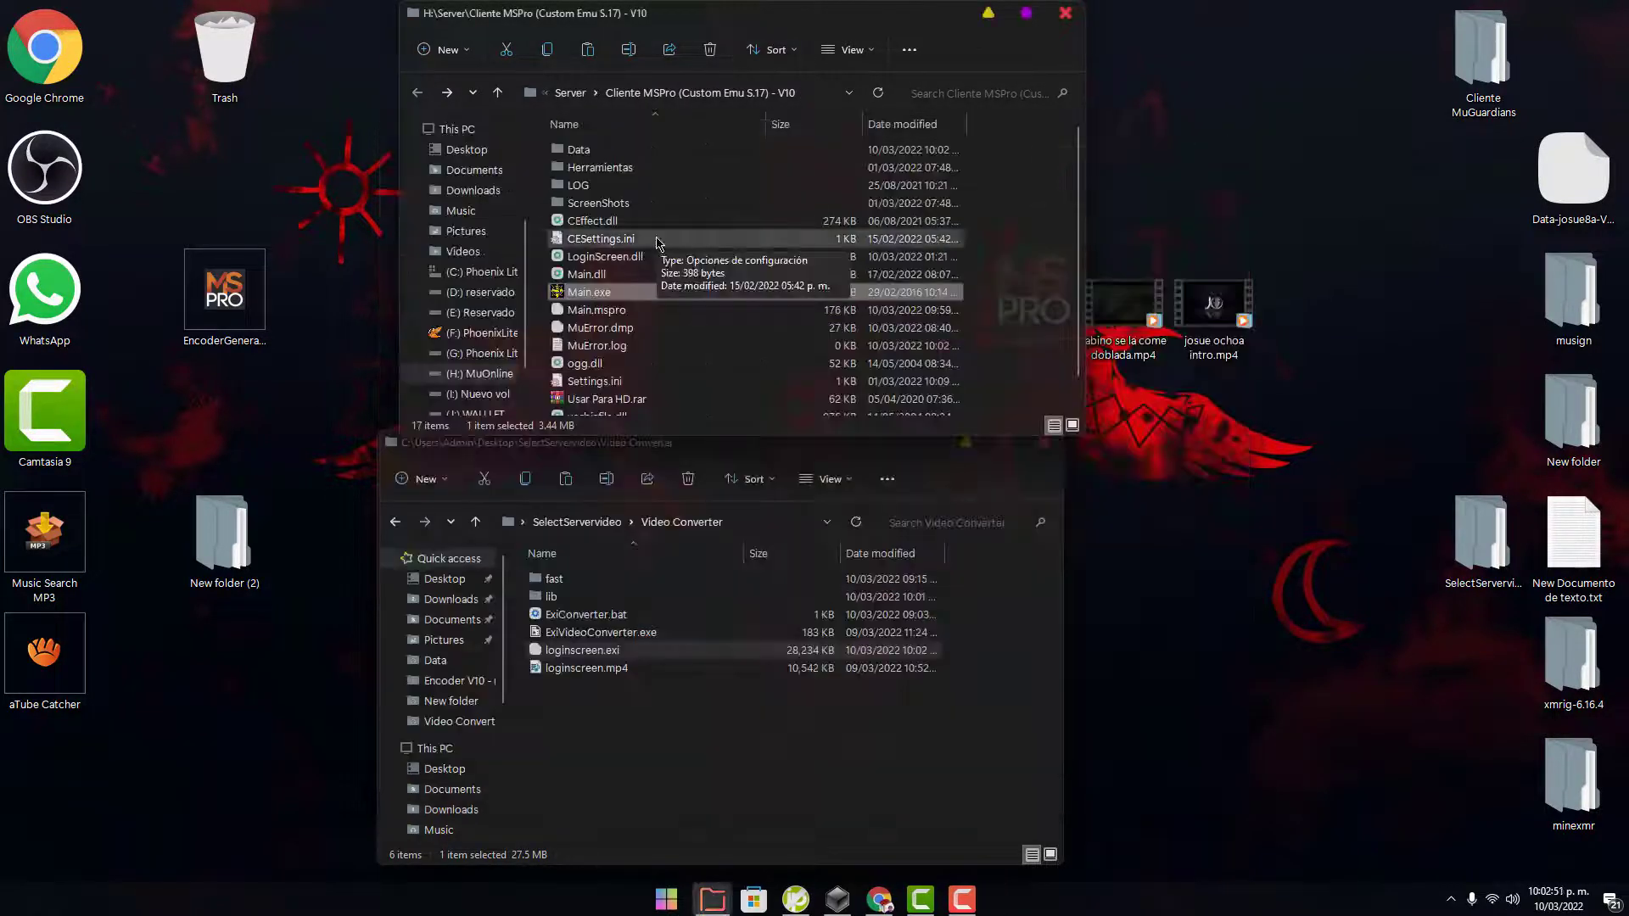
Step: Check the file properties of loginscreen.exi in the client's Data folder, including its size, and return to the client folder
double_click(579, 150)
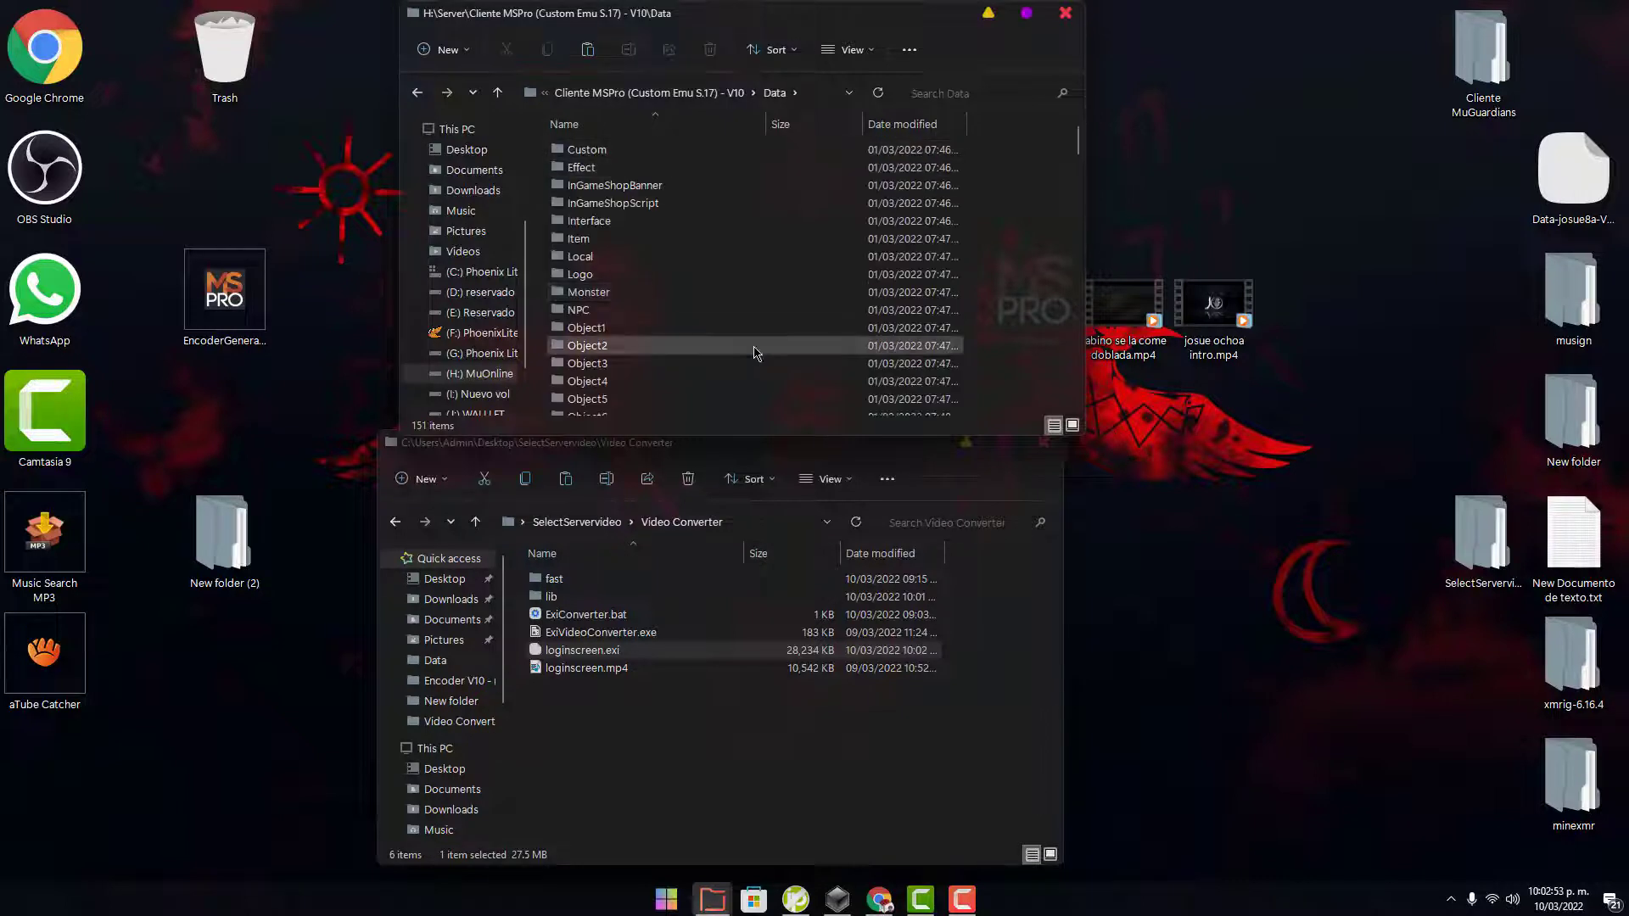
scroll(756, 353, down, 20)
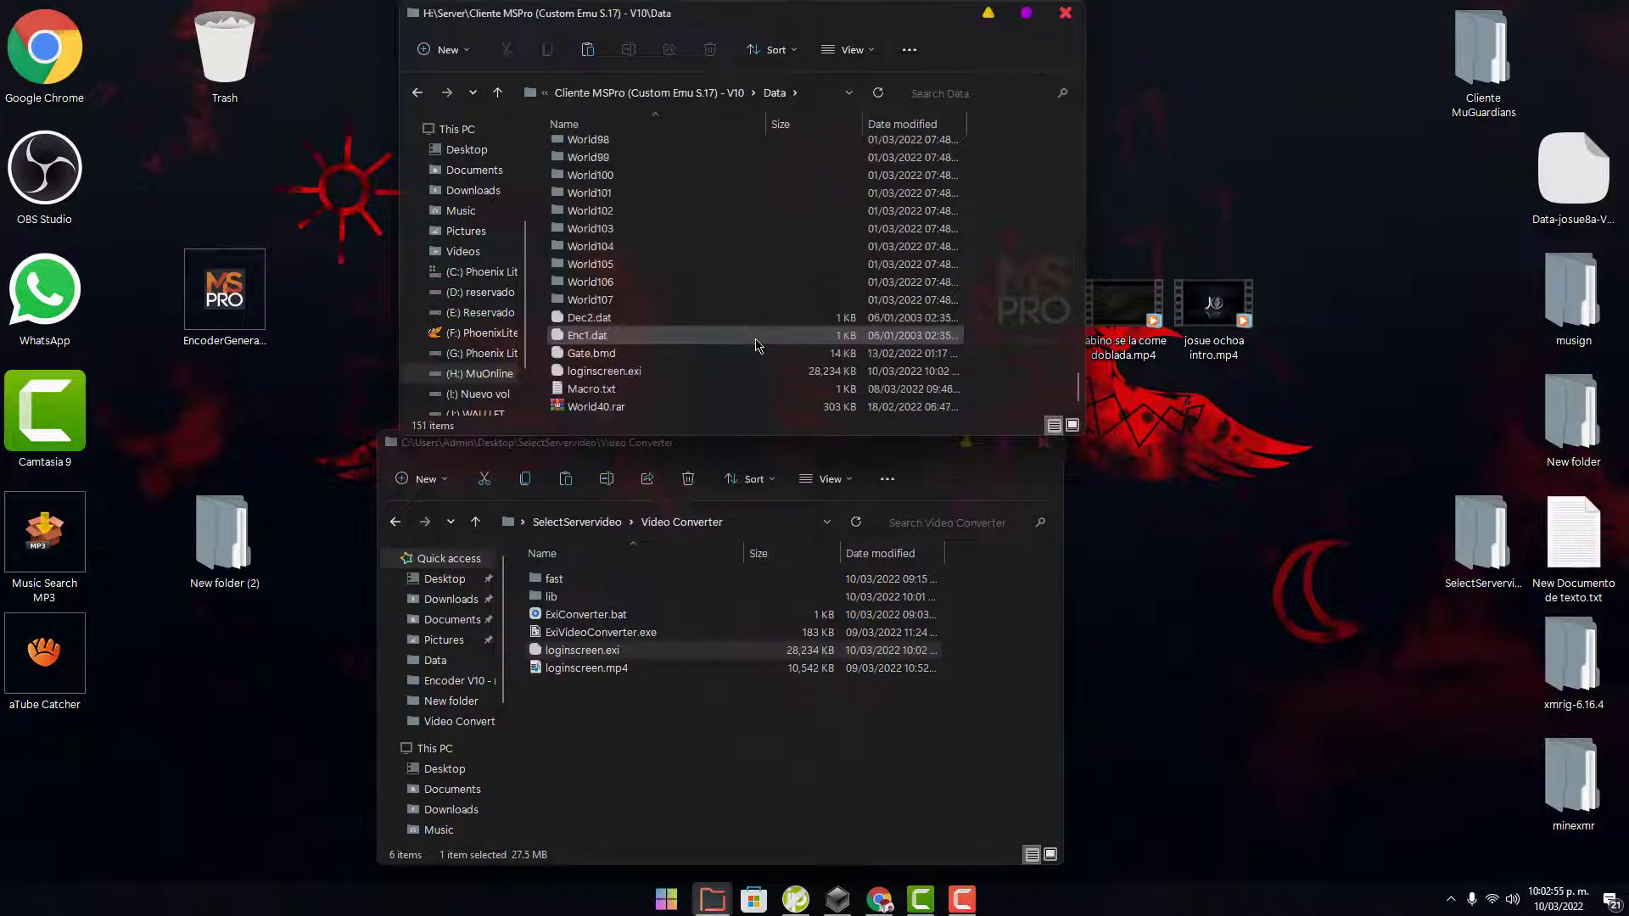
click(755, 373)
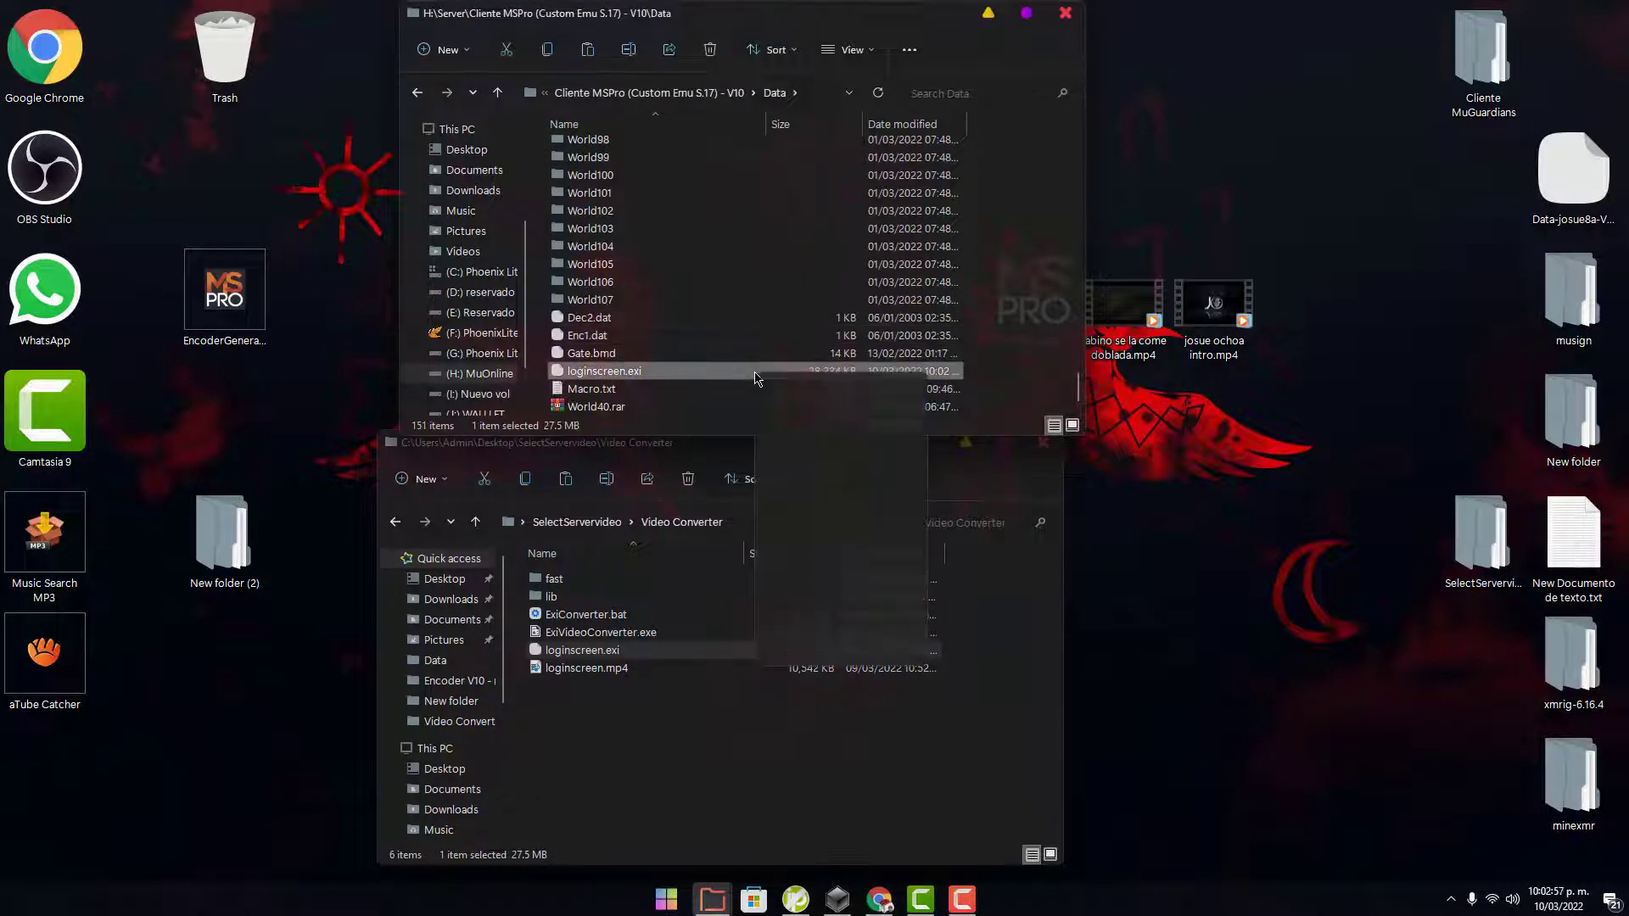
right_click(755, 373)
click(861, 659)
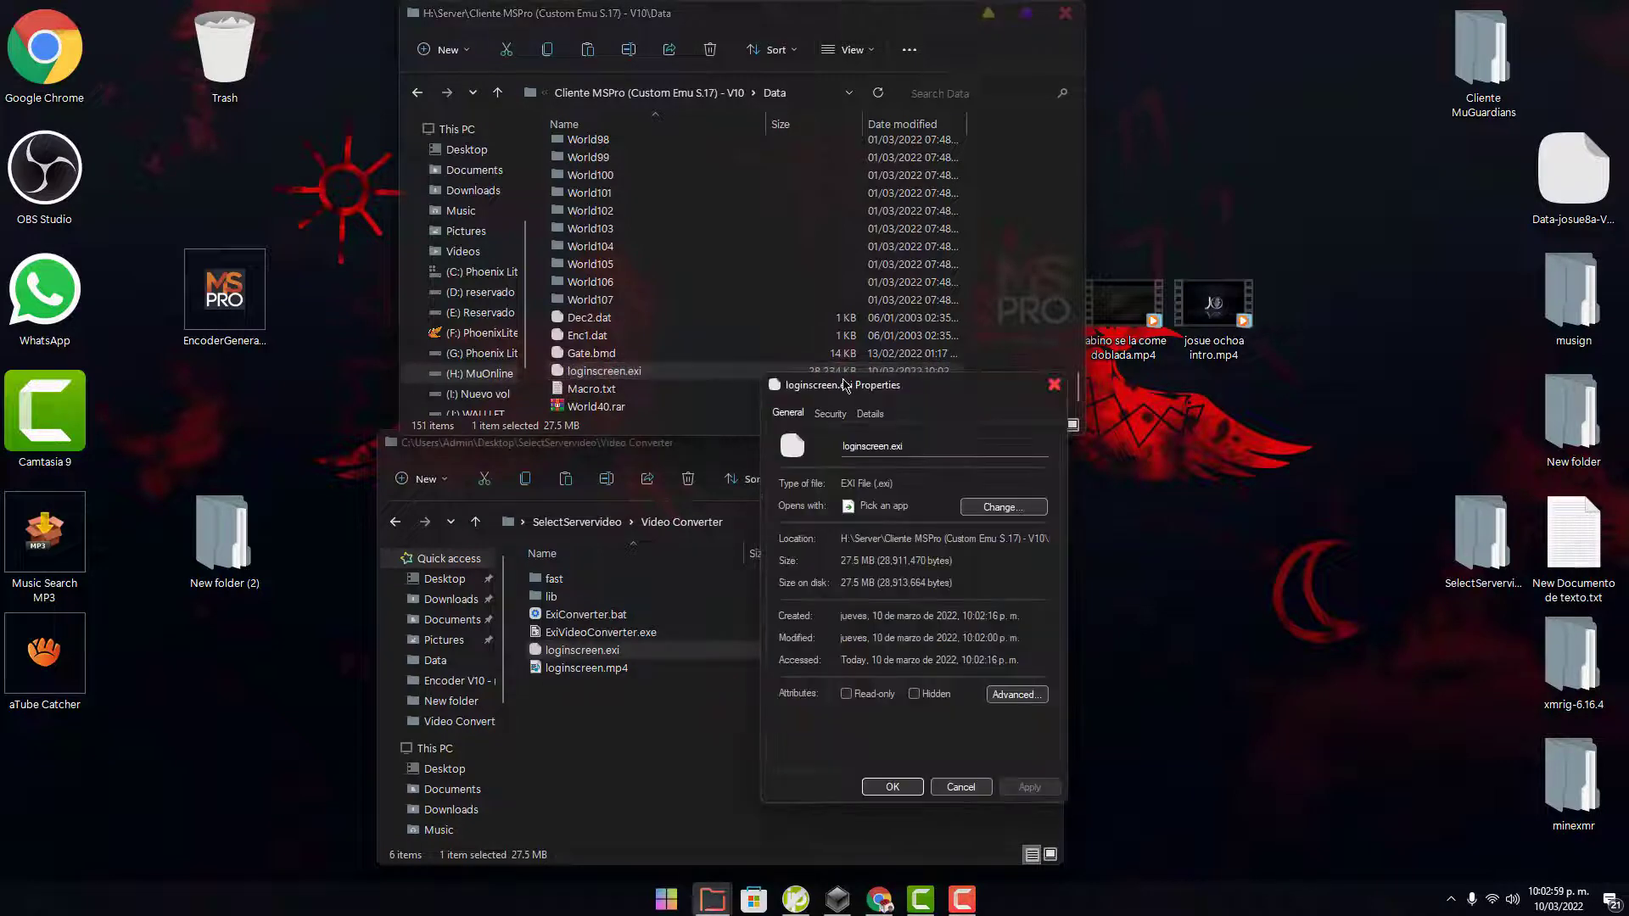
drag(846, 386, 845, 400)
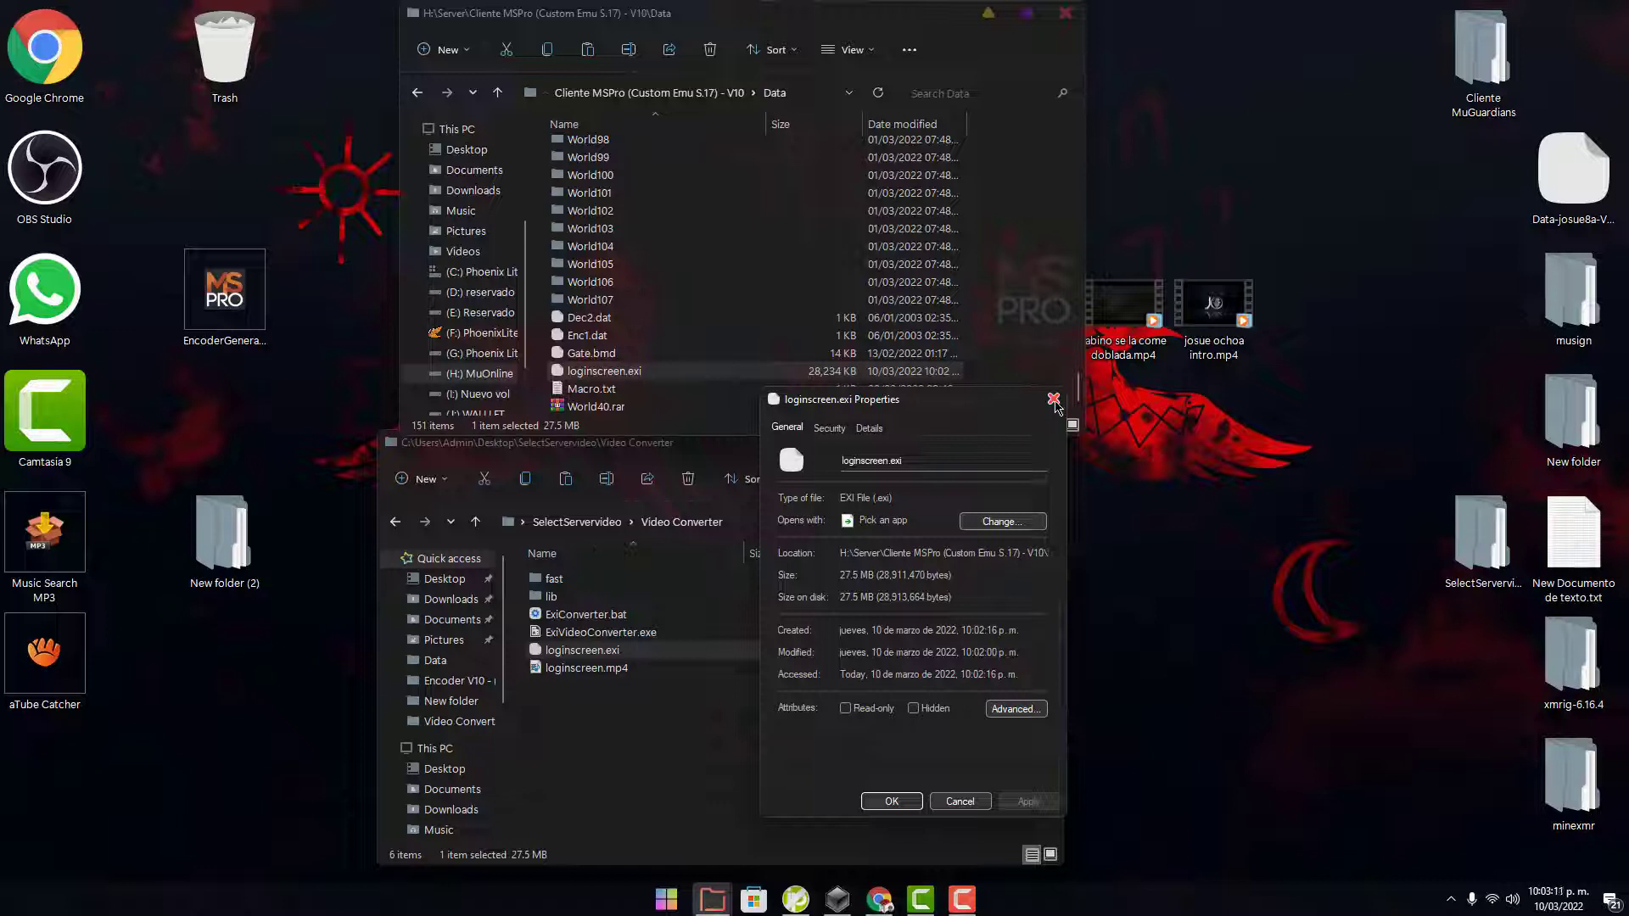
click(1053, 399)
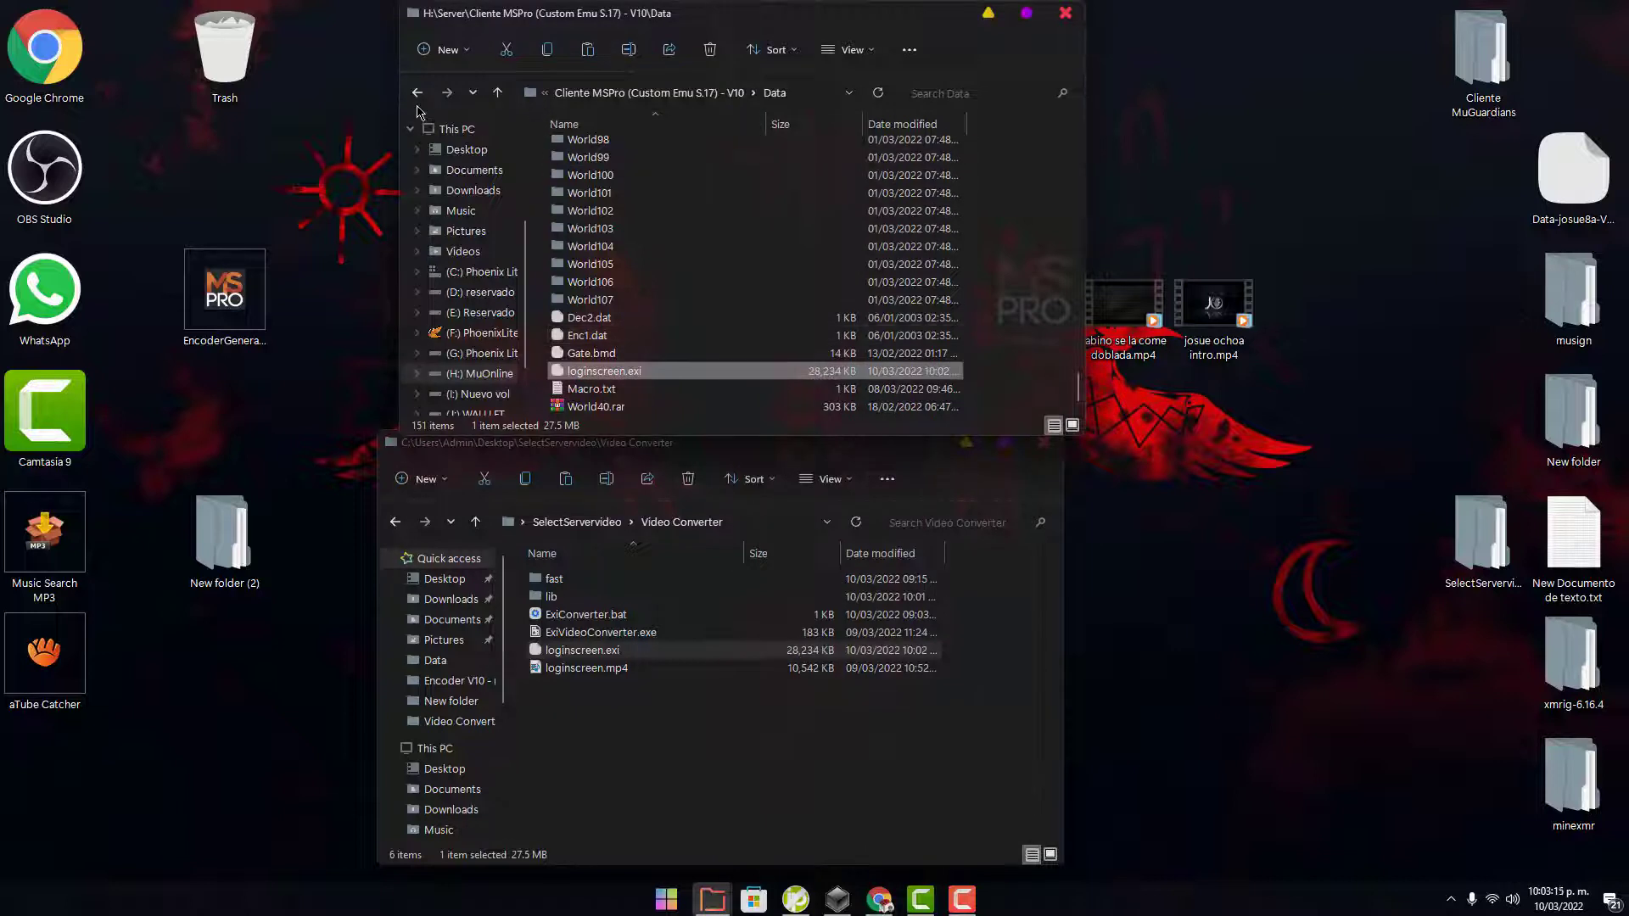
click(417, 103)
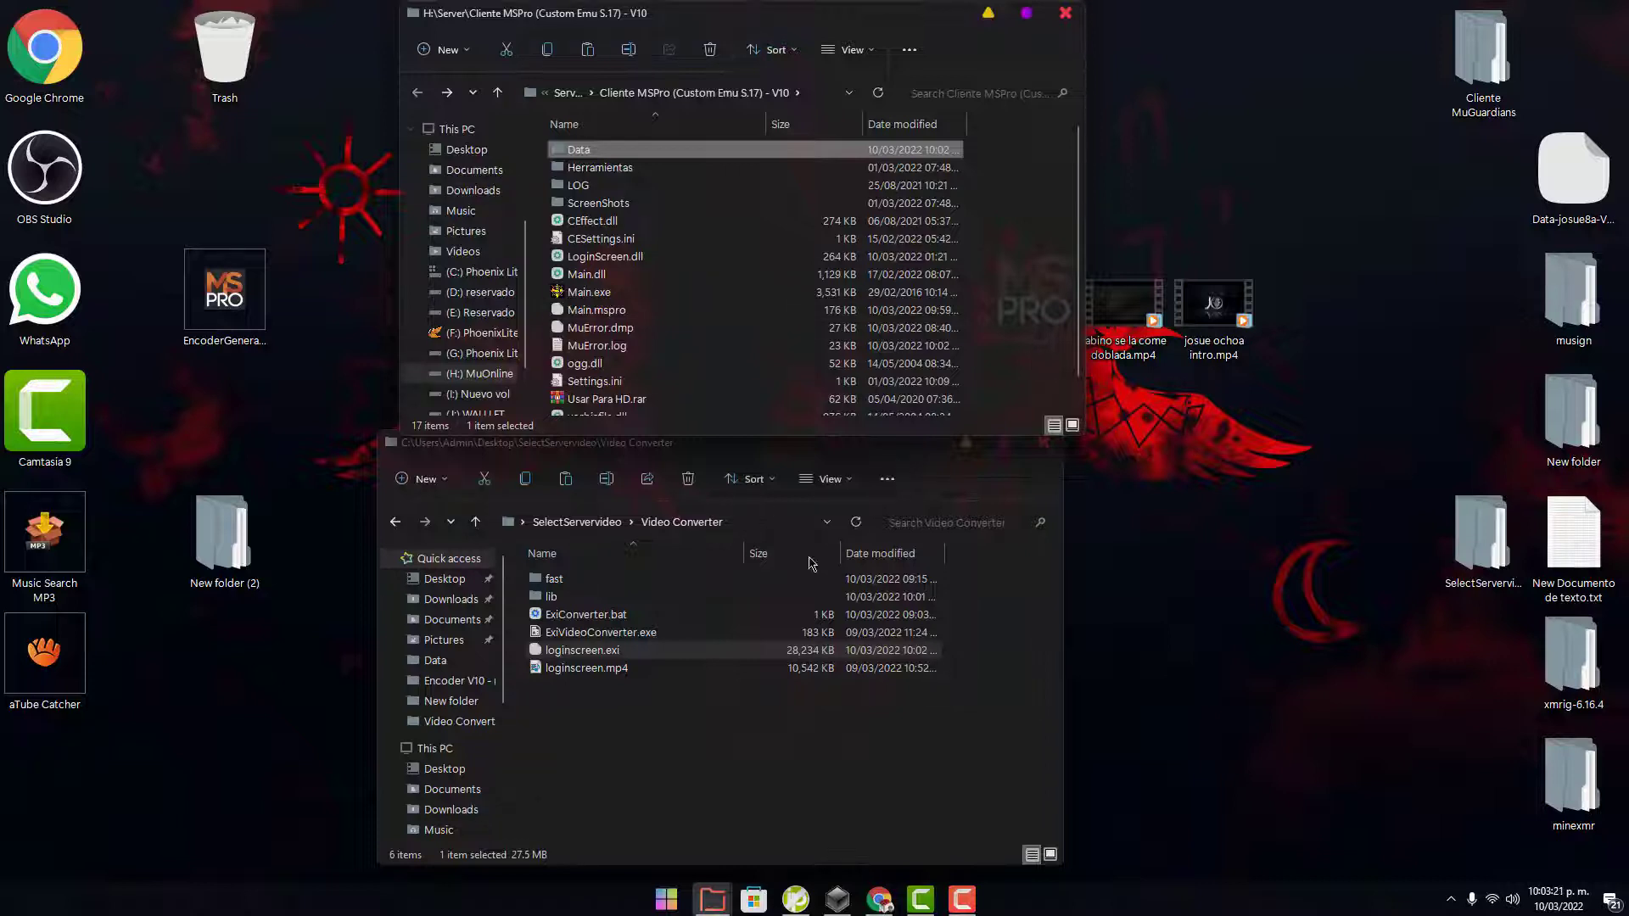
Step: Move the intro MP4 from the desktop into the Video Converter folder, and move the existing loginscreen.mp4 out to the desktop
click(893, 694)
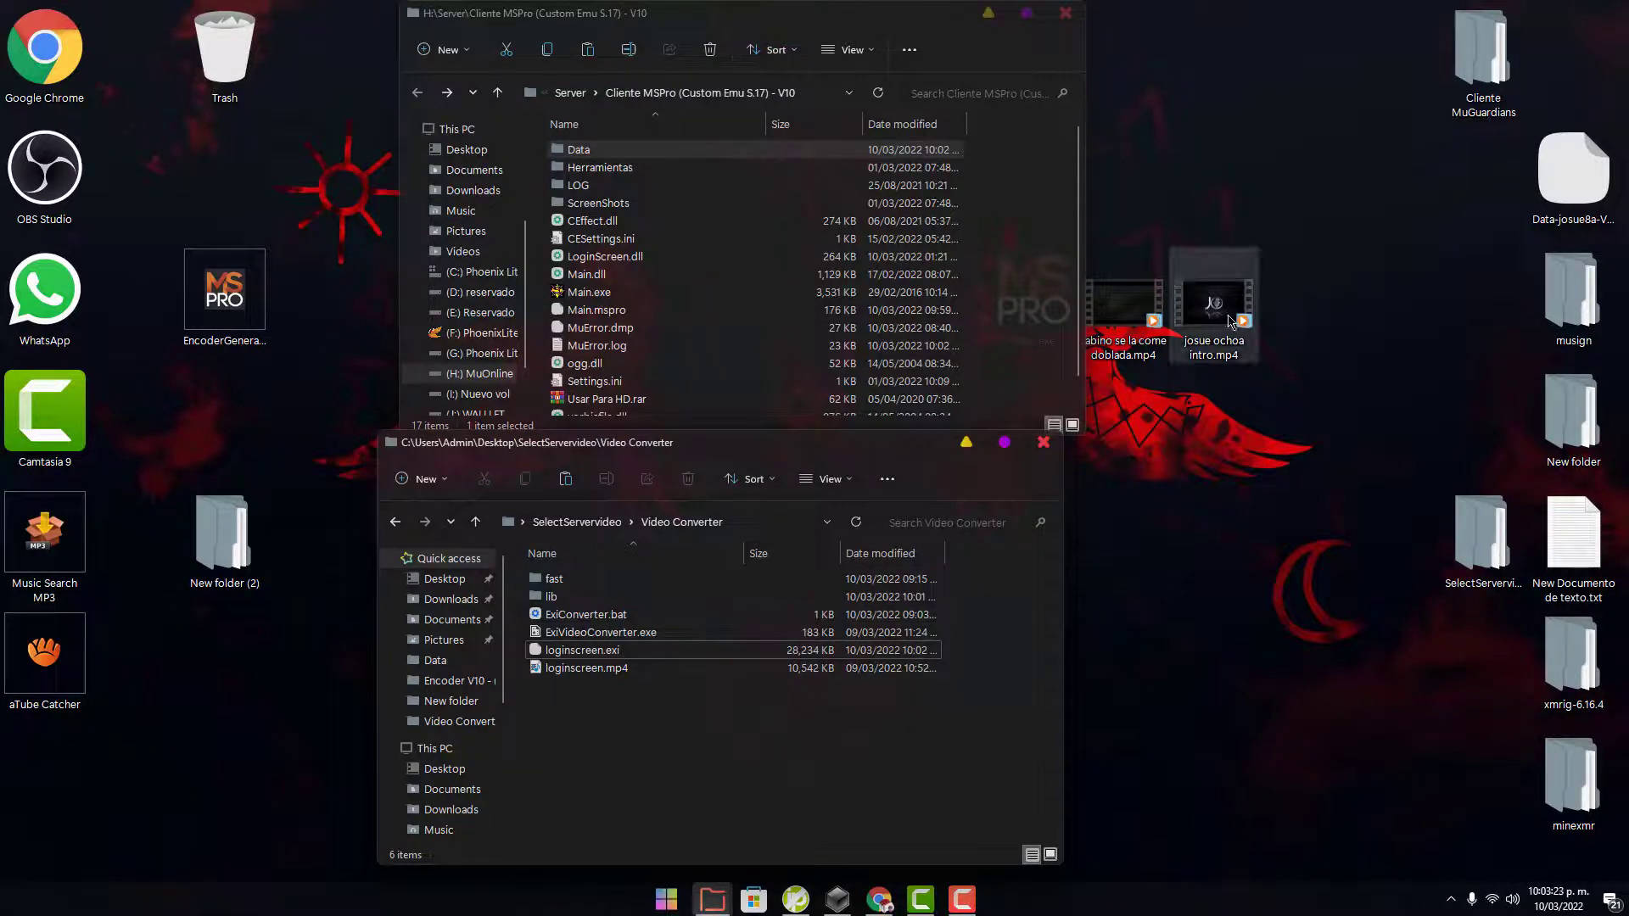
click(1219, 316)
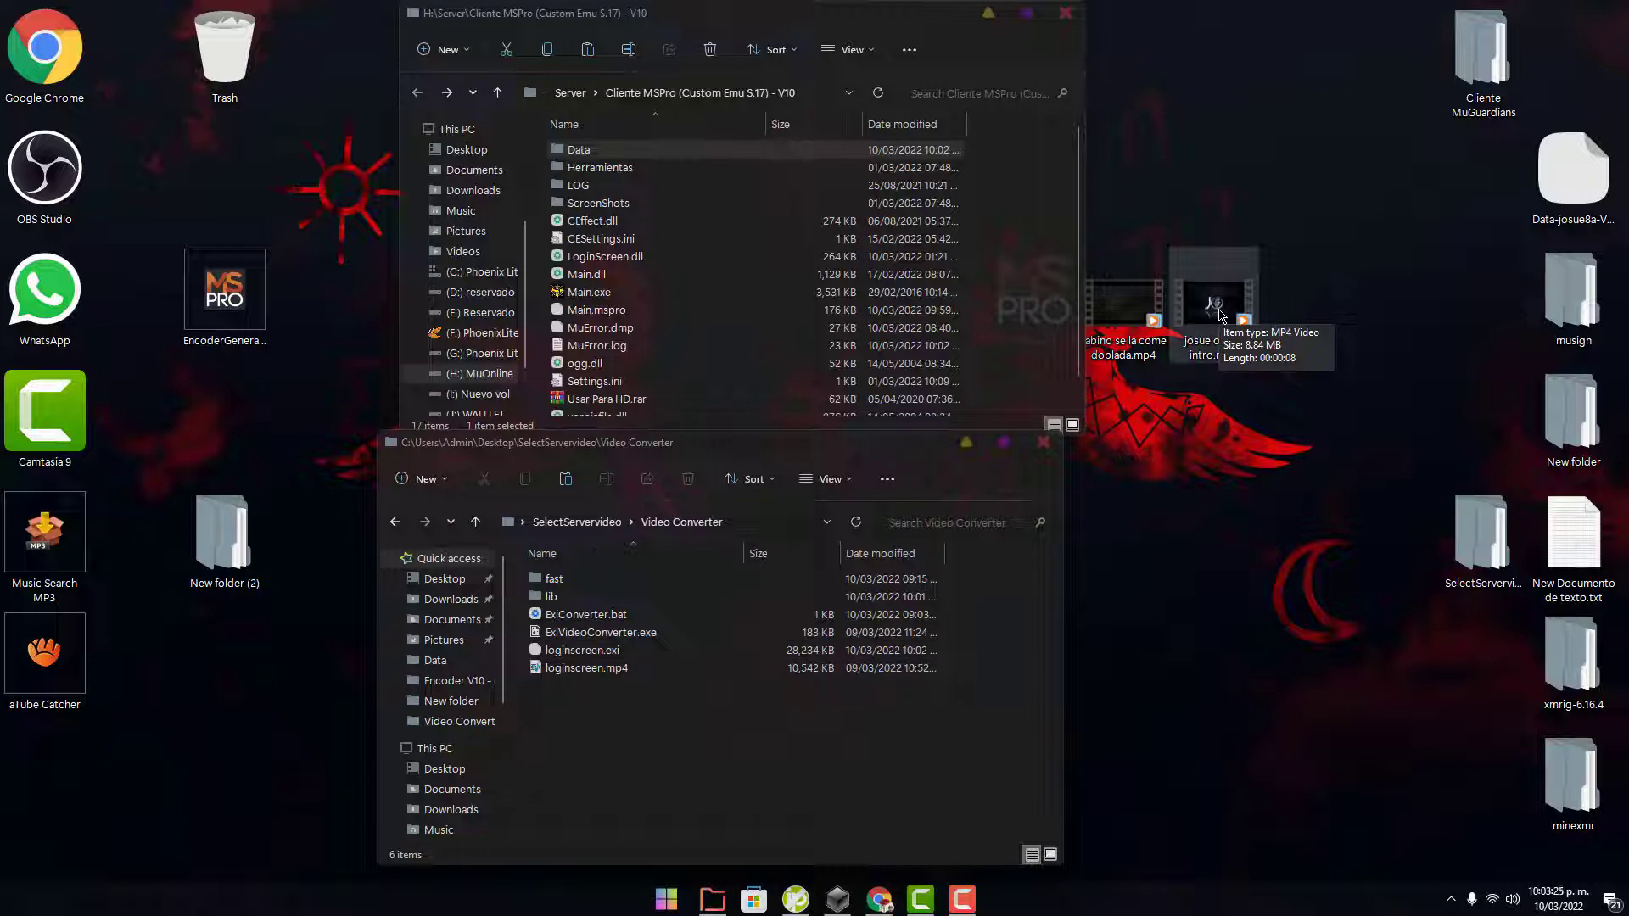
drag(1220, 315, 908, 781)
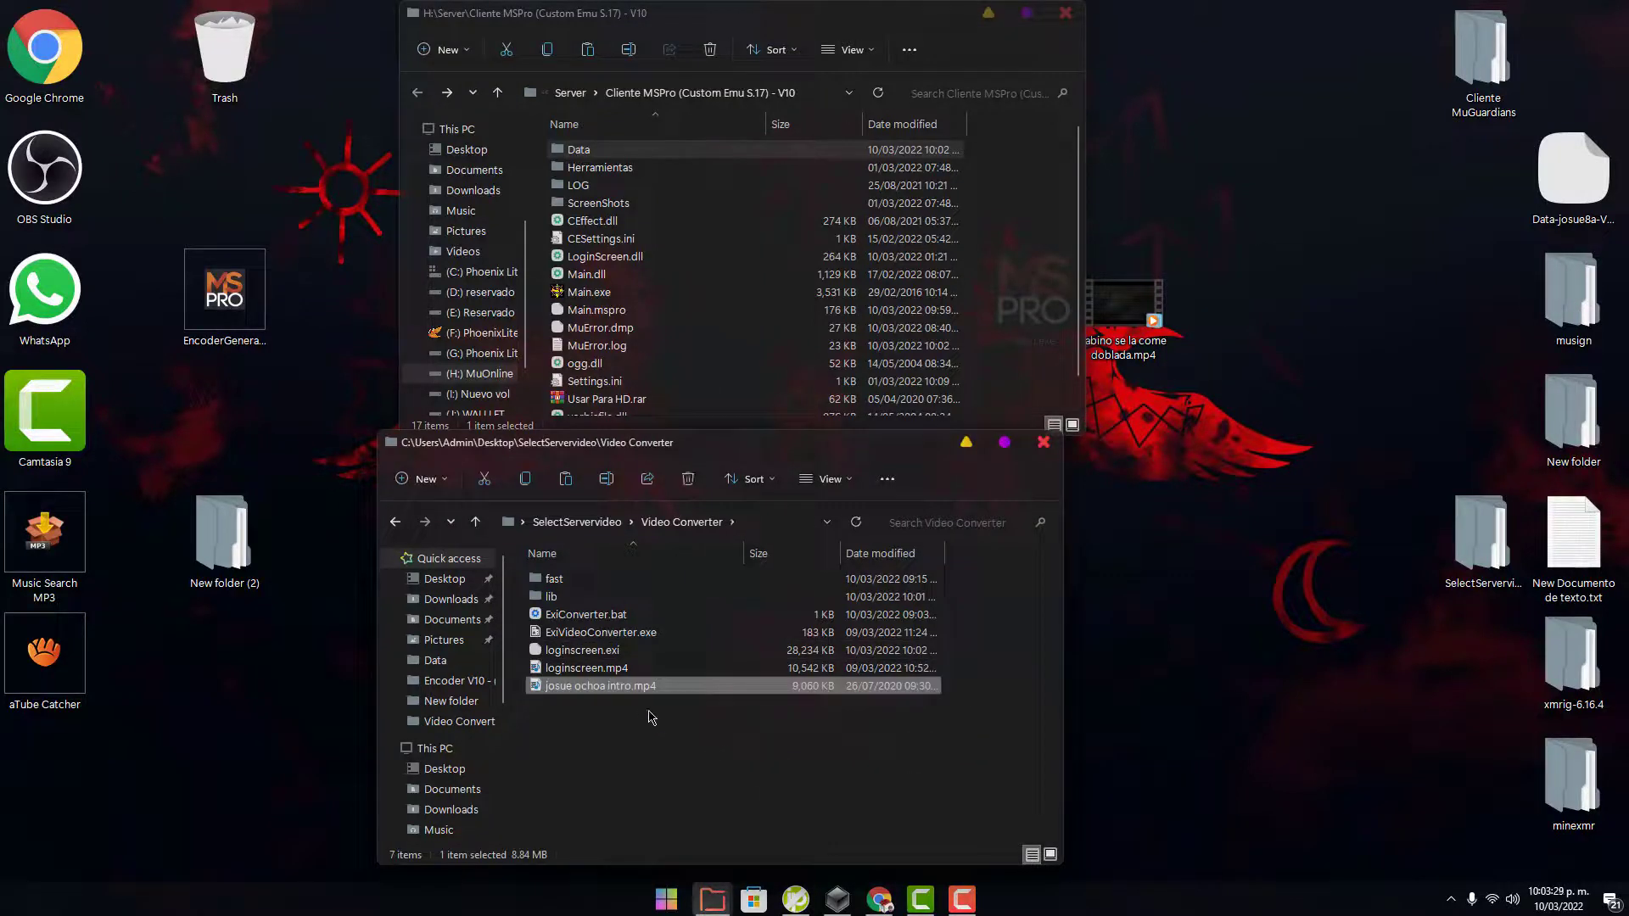
drag(610, 676, 1319, 314)
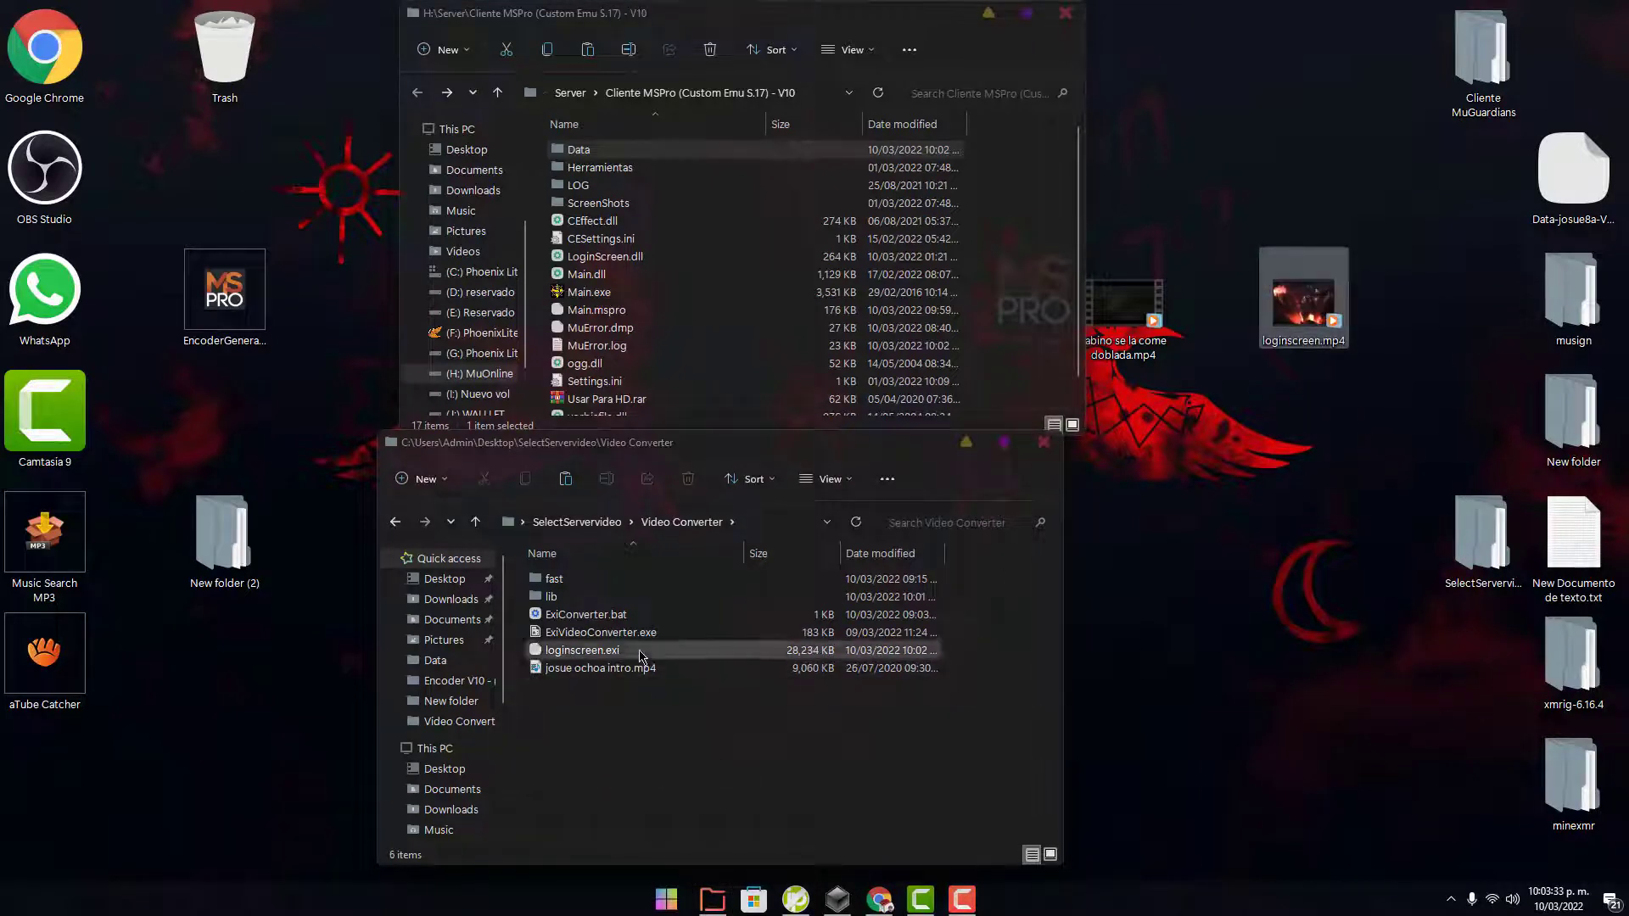
Step: Rename the intro video in the Video Converter folder as loginscreen.mp4
right_click(627, 676)
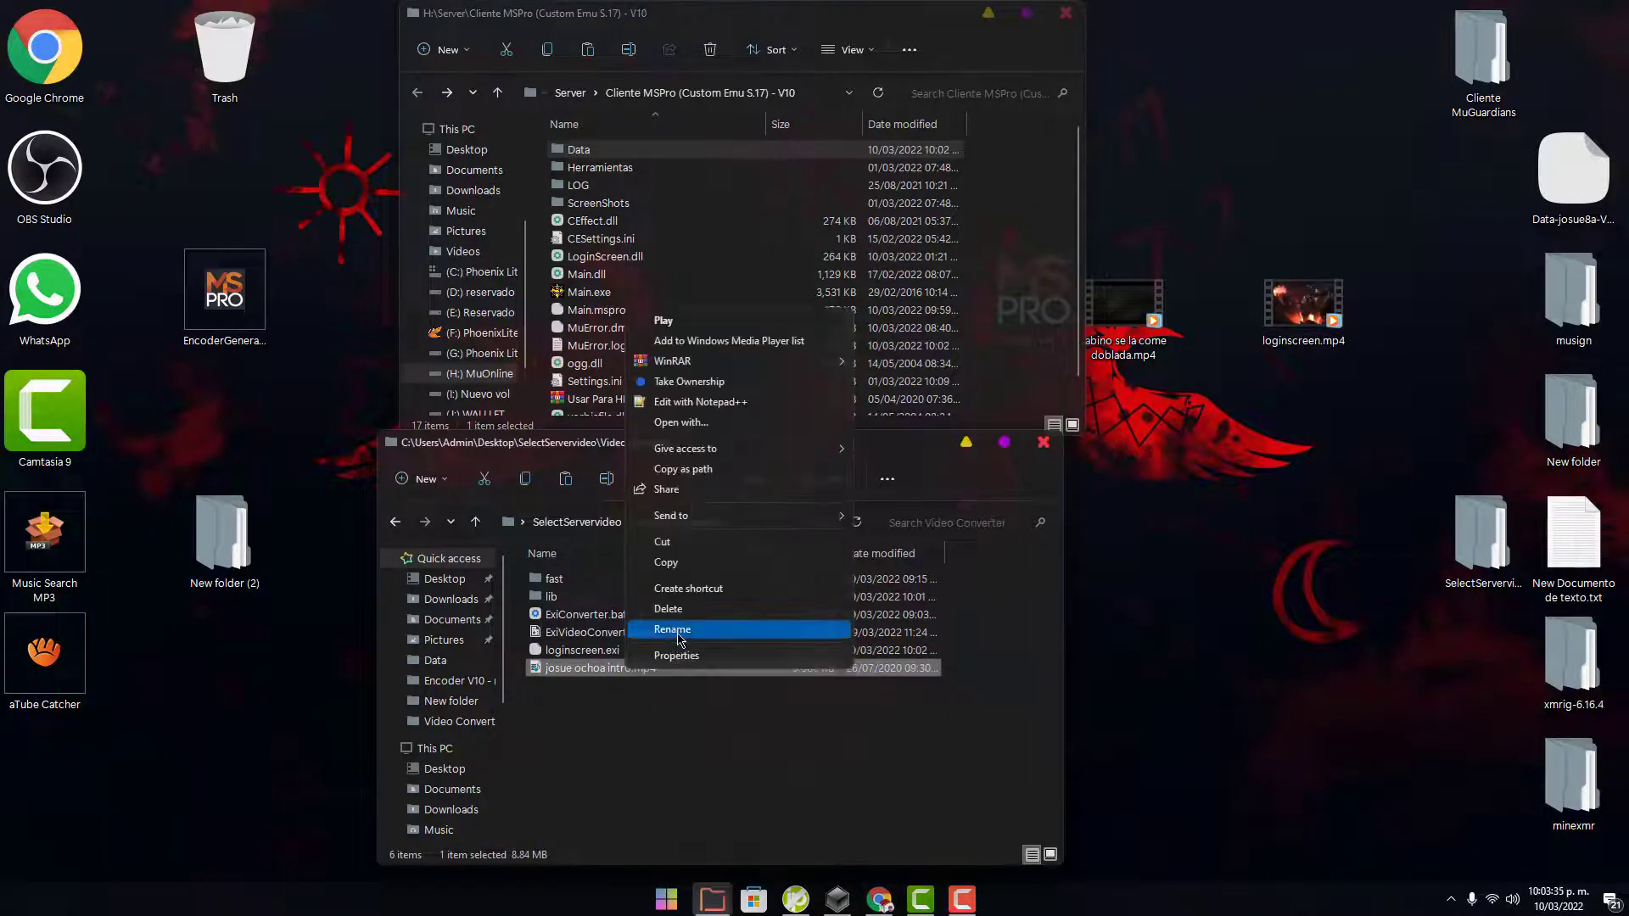
click(679, 637)
text(login)
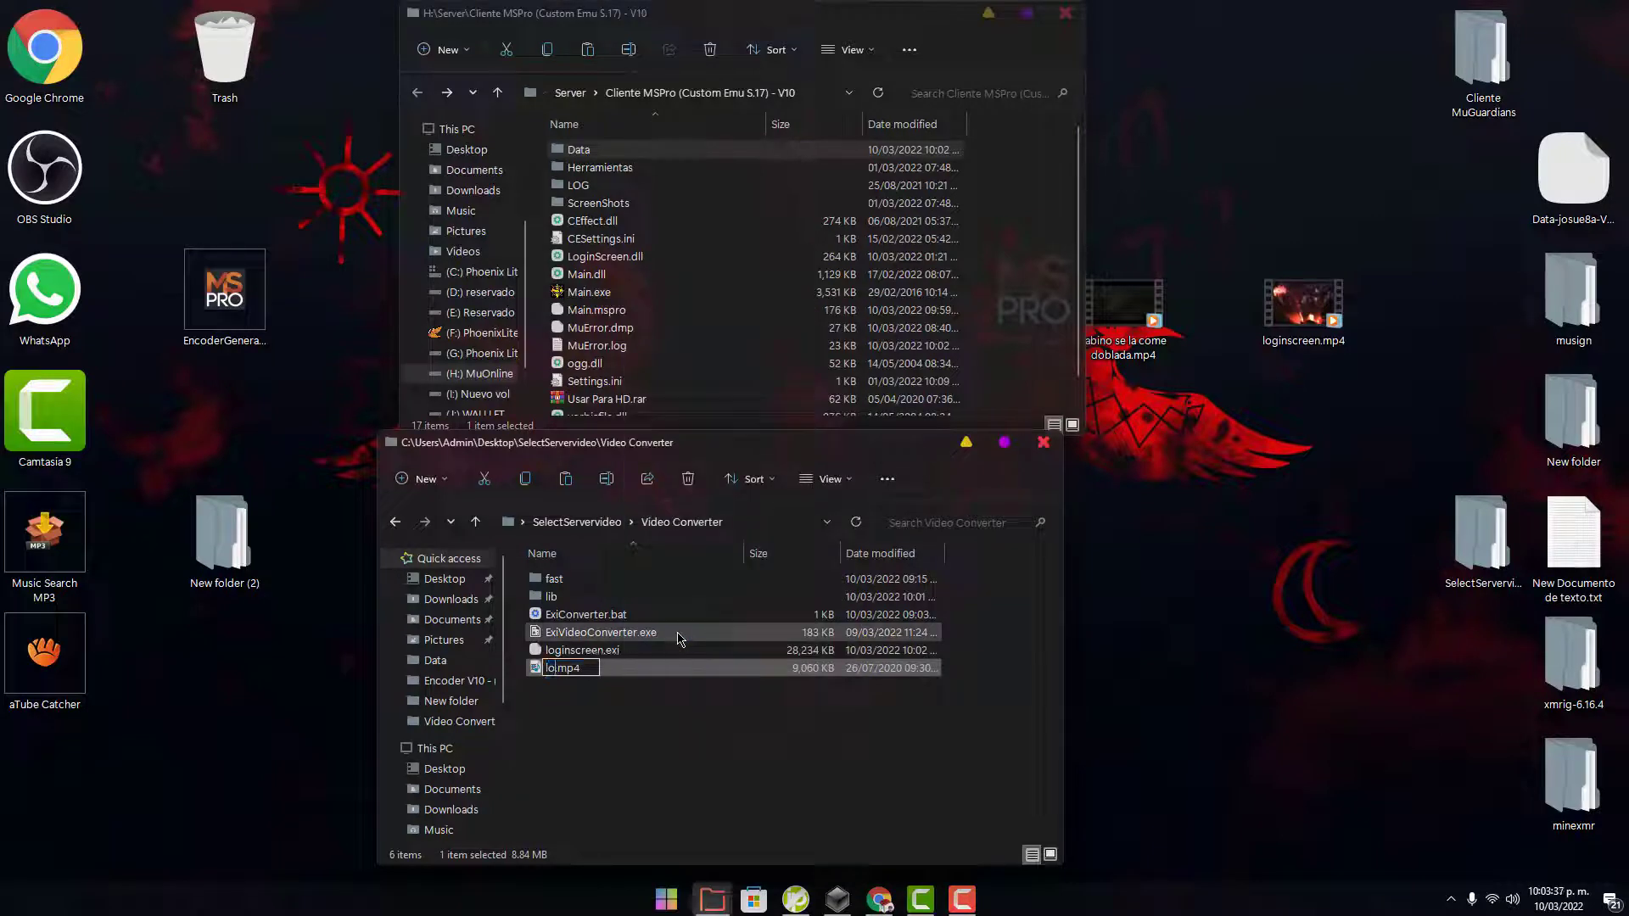
text(screen)
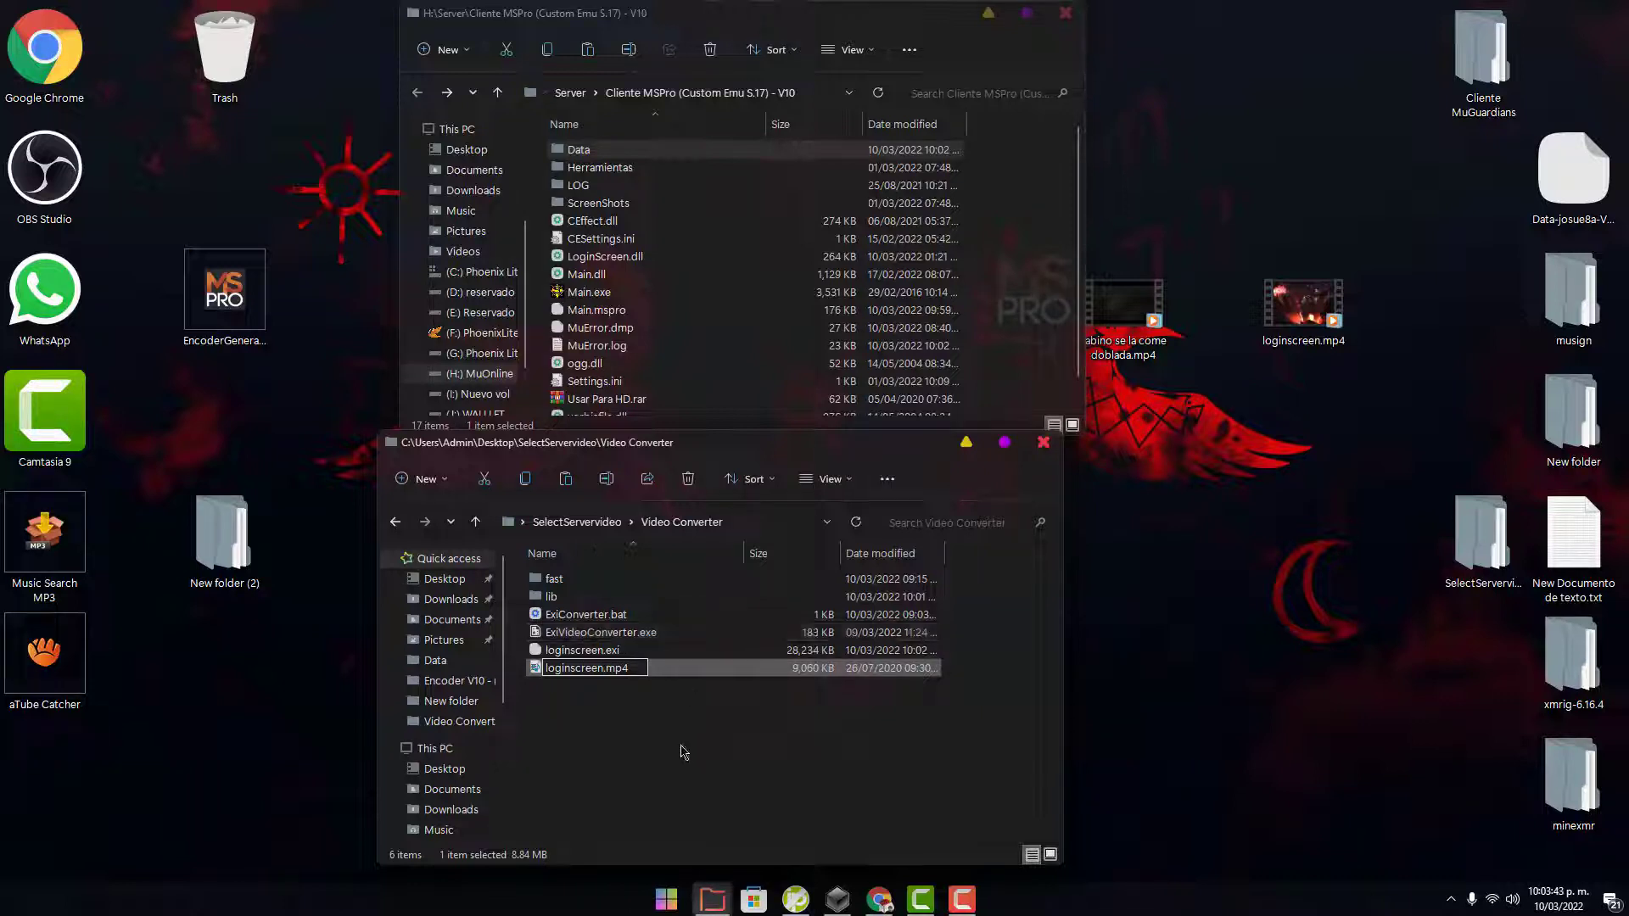
click(682, 749)
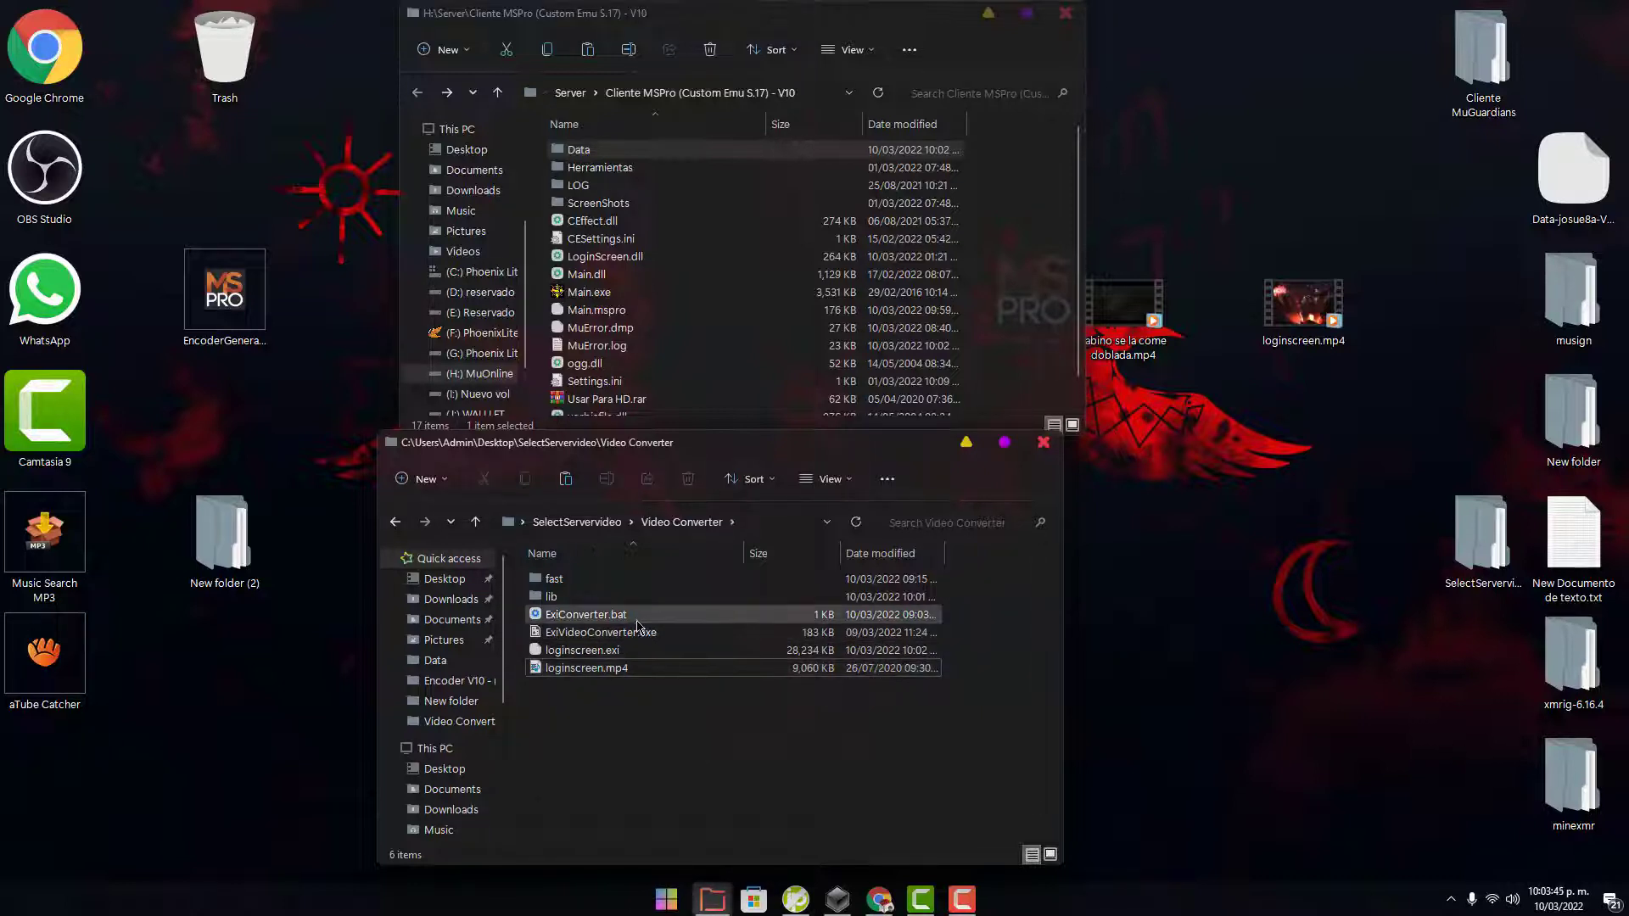
click(637, 624)
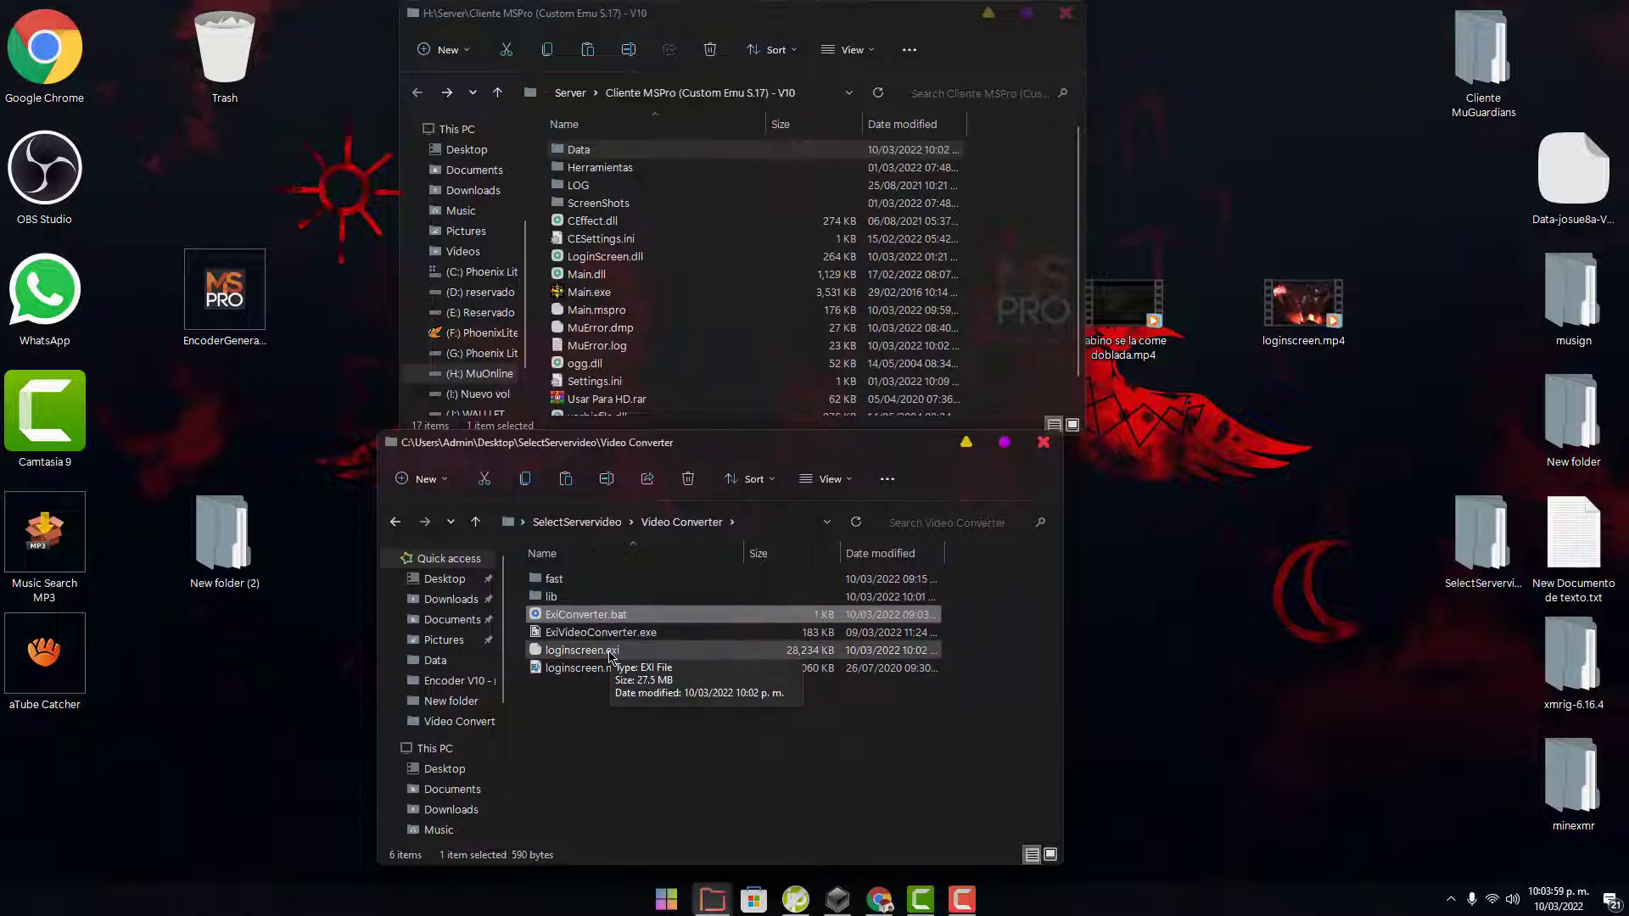
click(610, 654)
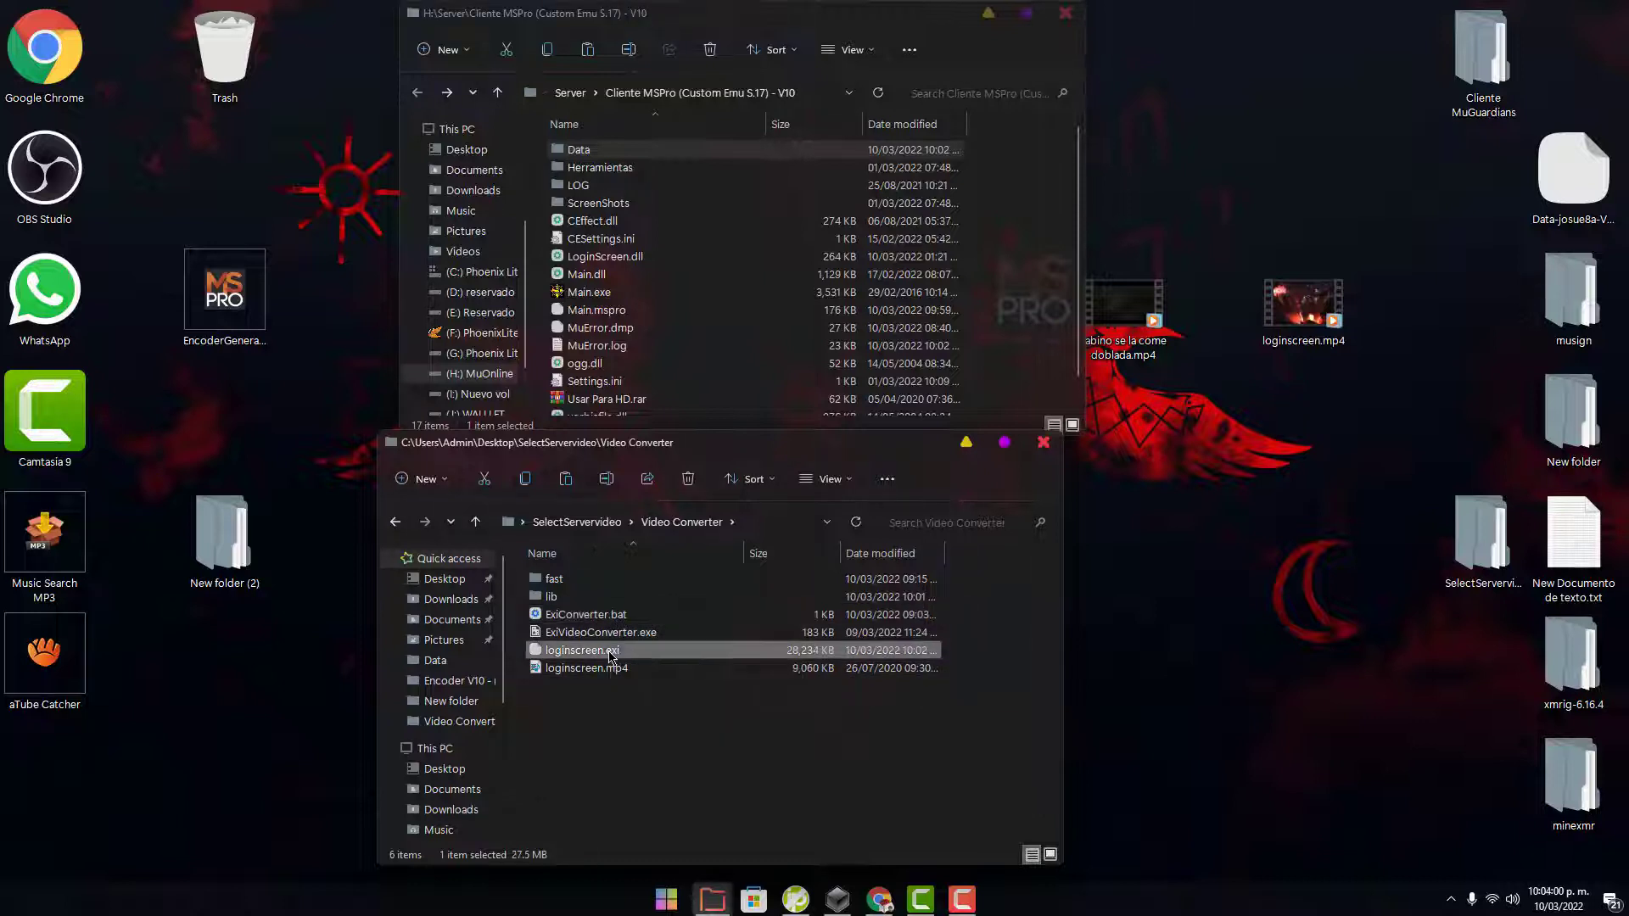
click(574, 674)
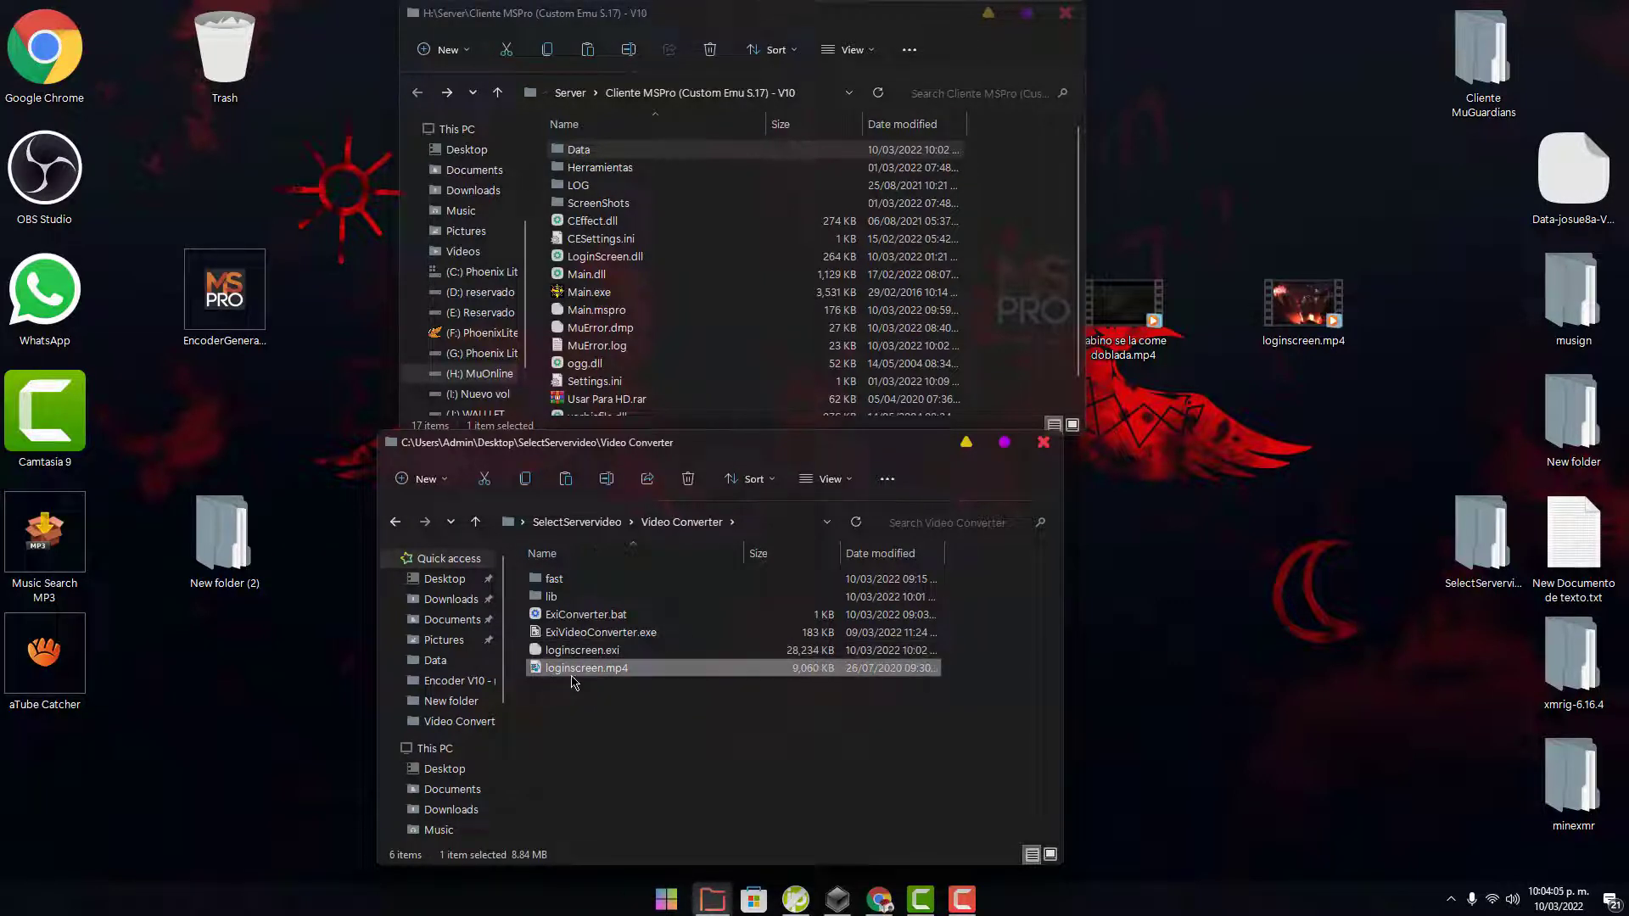
click(574, 722)
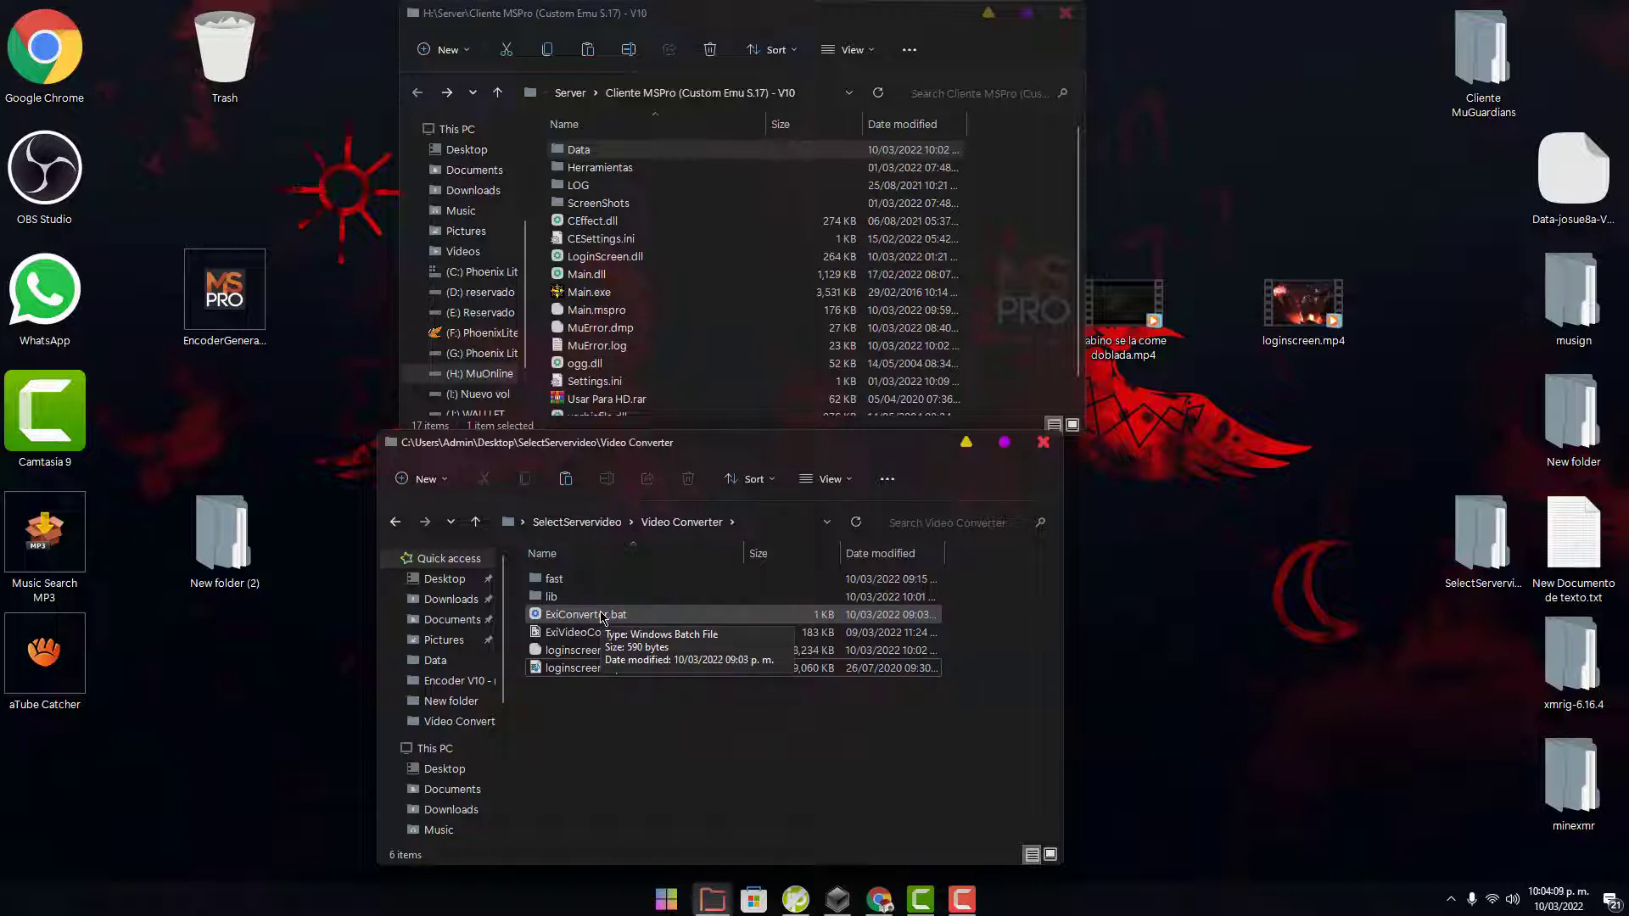
Step: Move ExiConverter.bat from the Video Converter folder to the desktop and put the ExiConverter.bat from the fast subfolder in its place
drag(601, 617, 1296, 464)
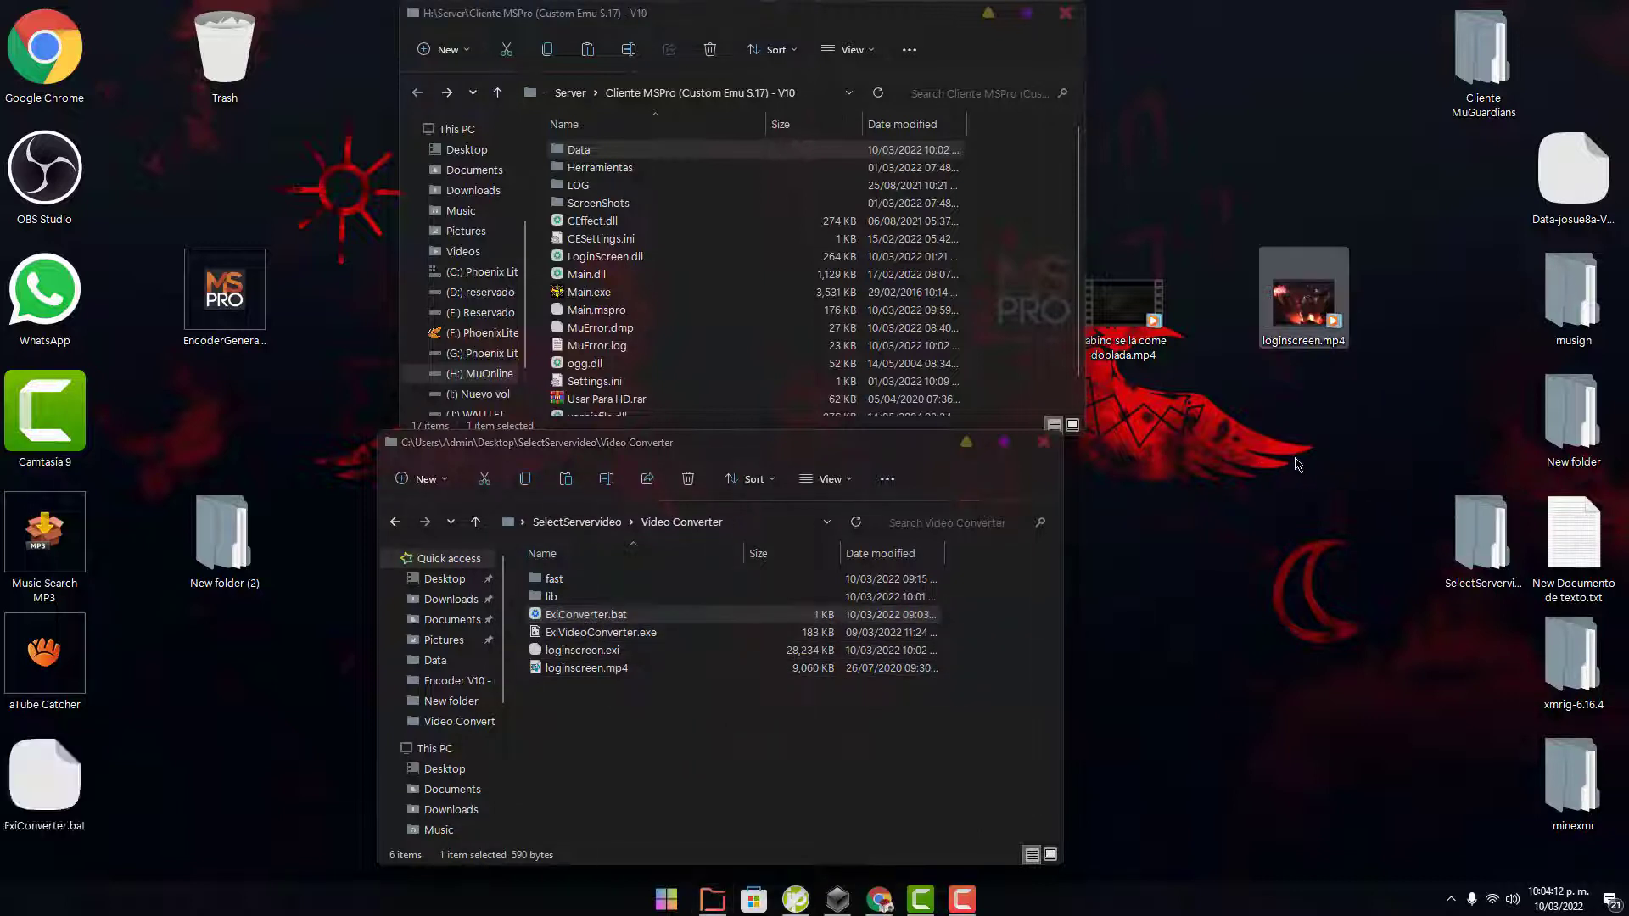
click(691, 781)
click(583, 581)
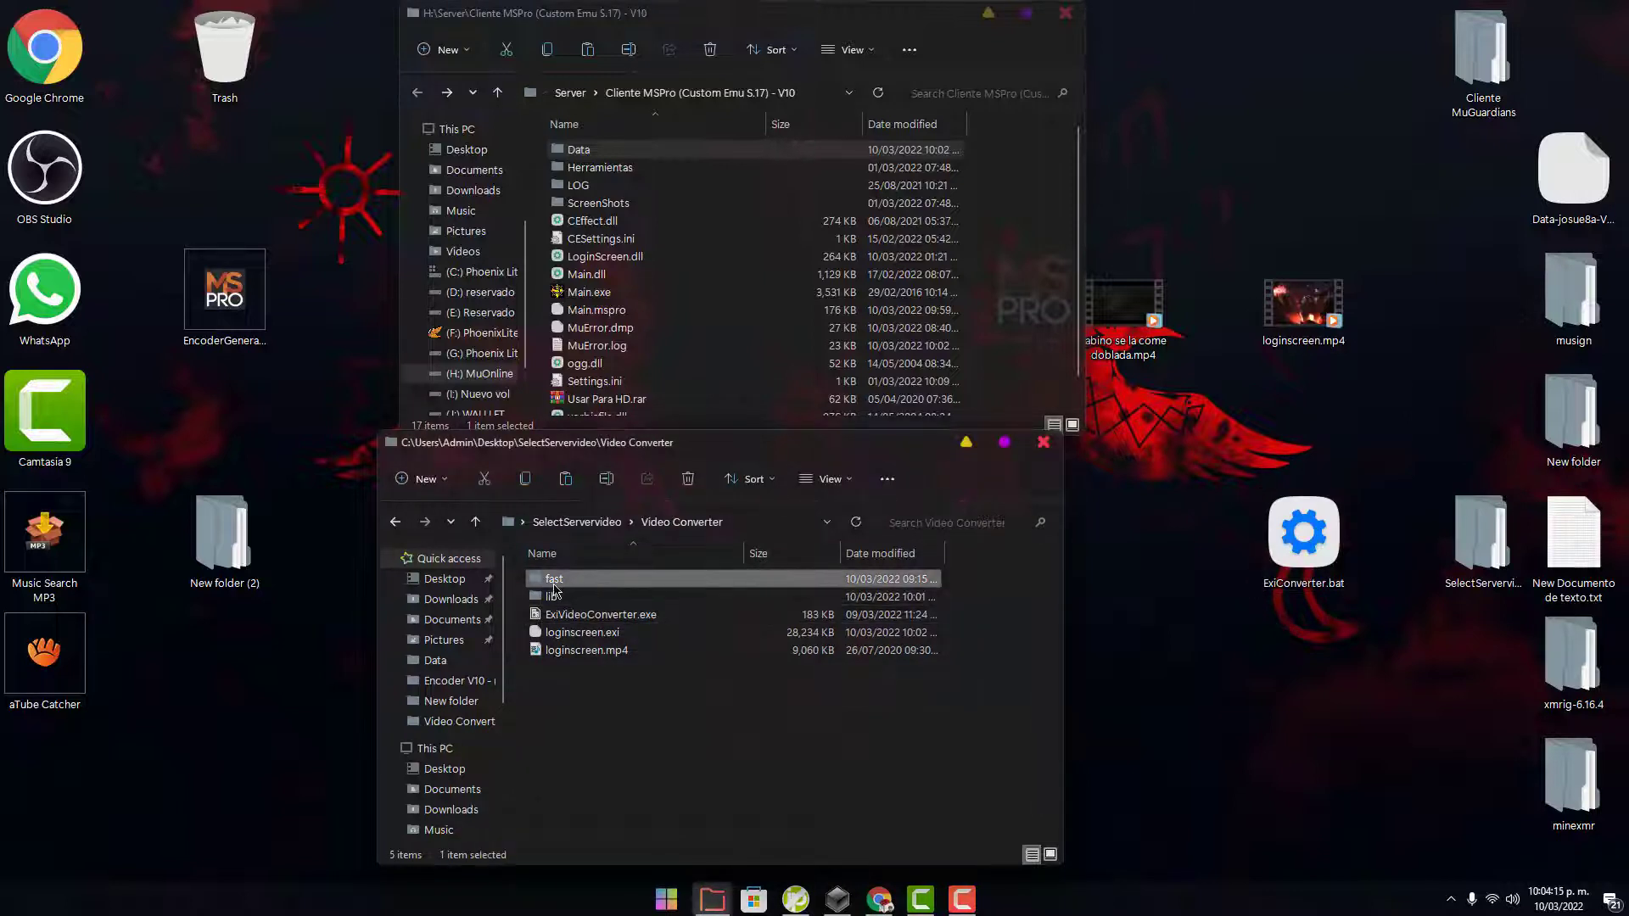
double_click(585, 579)
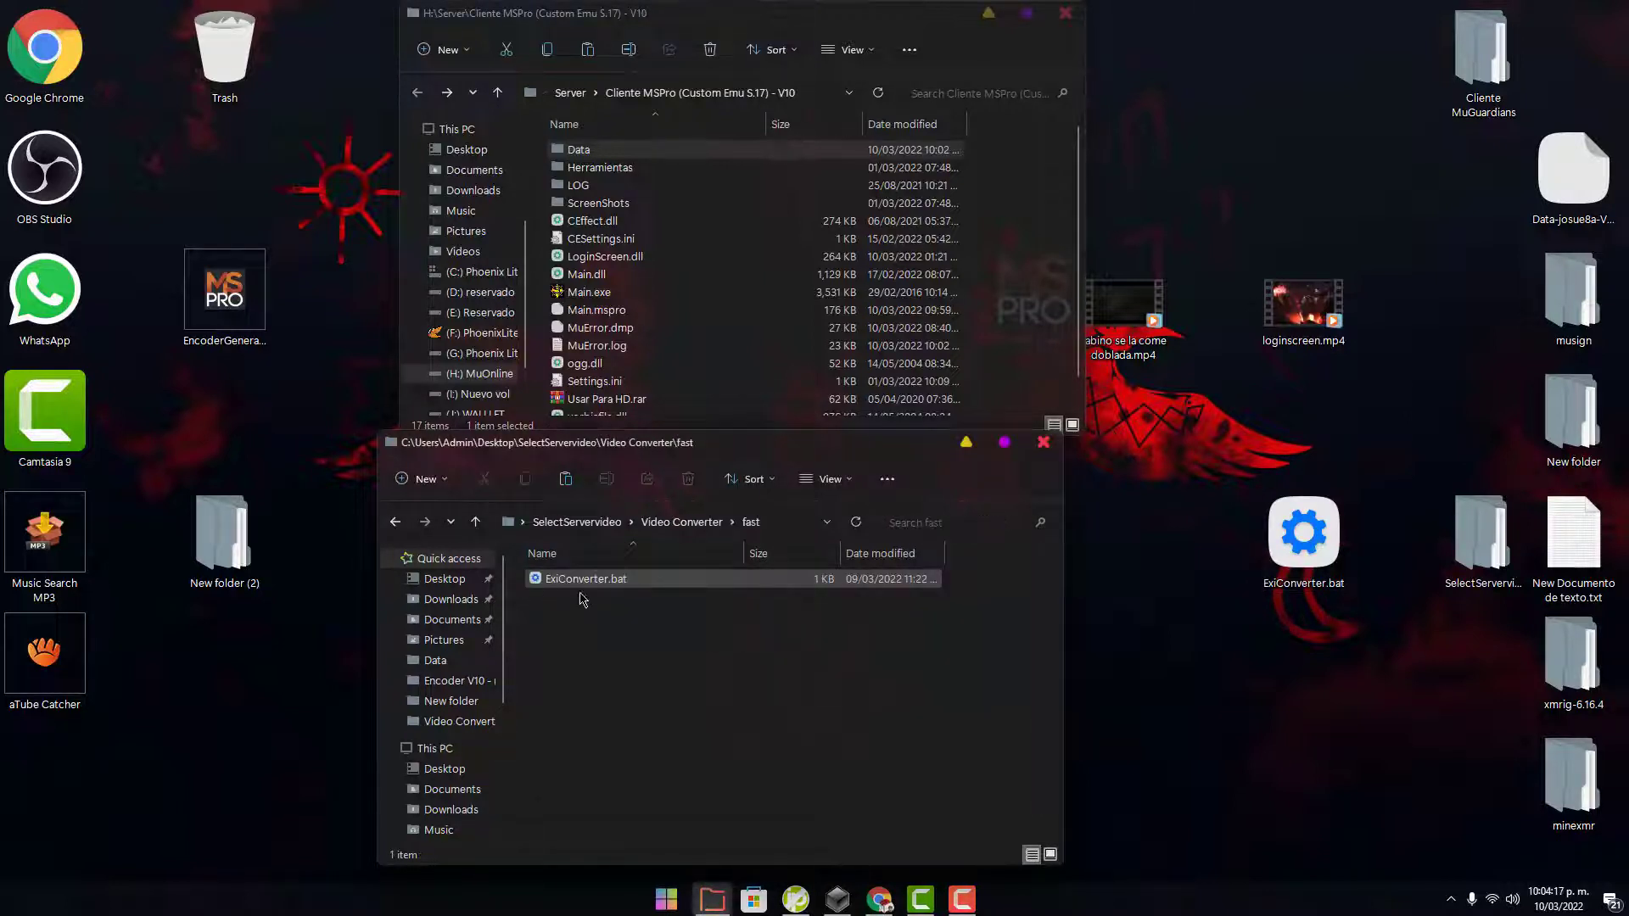
click(587, 580)
right_click(586, 580)
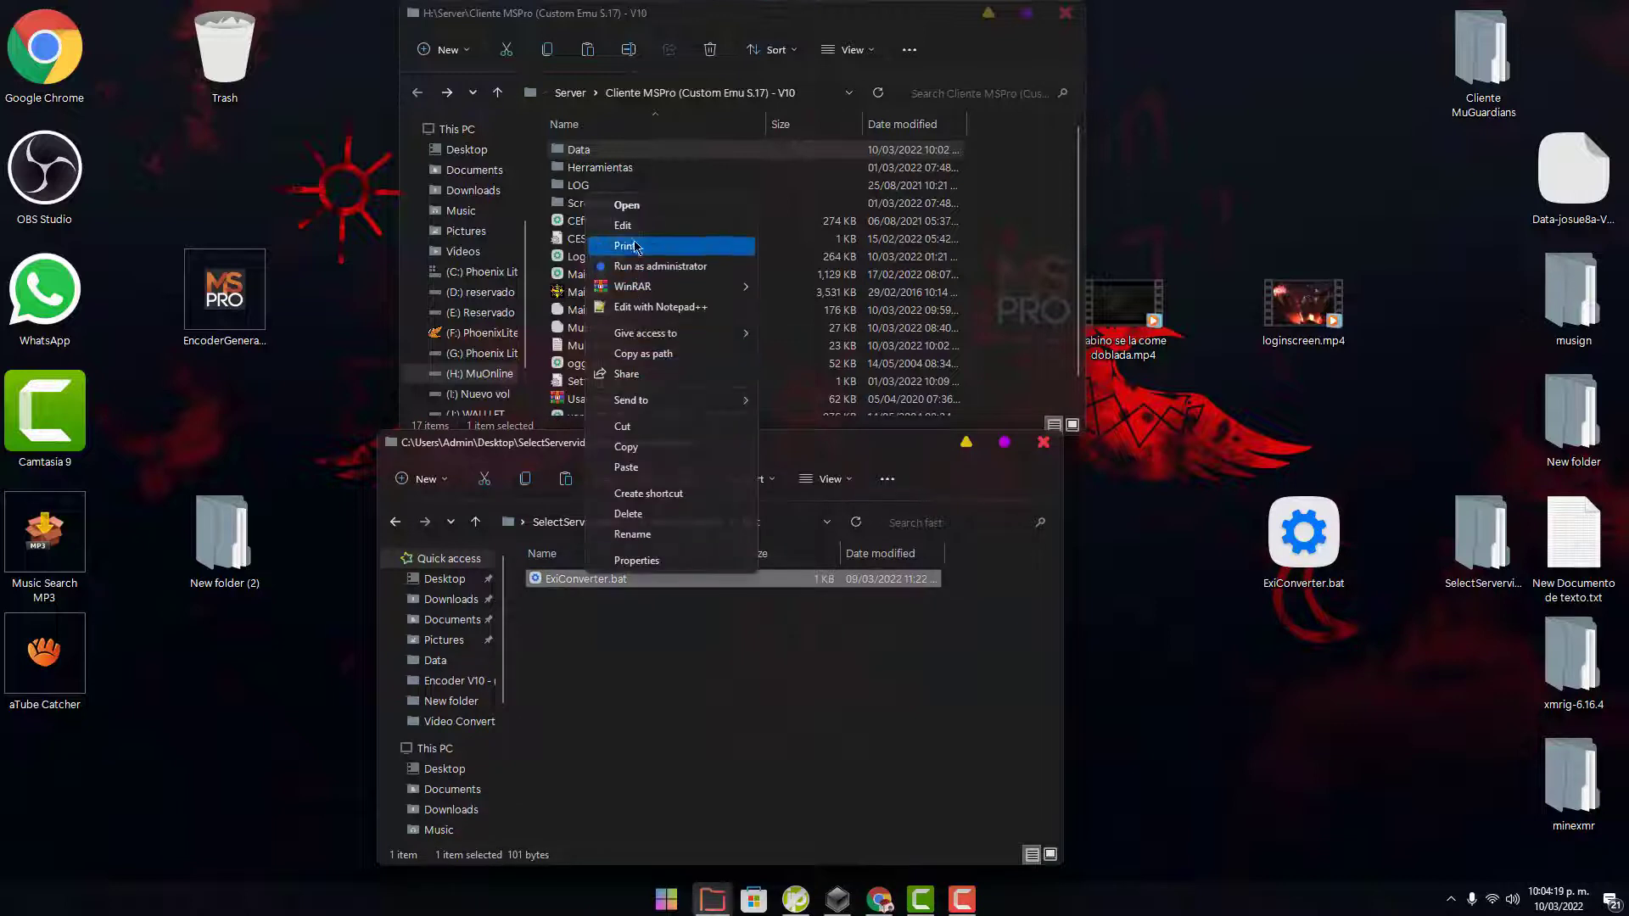
click(653, 433)
click(396, 524)
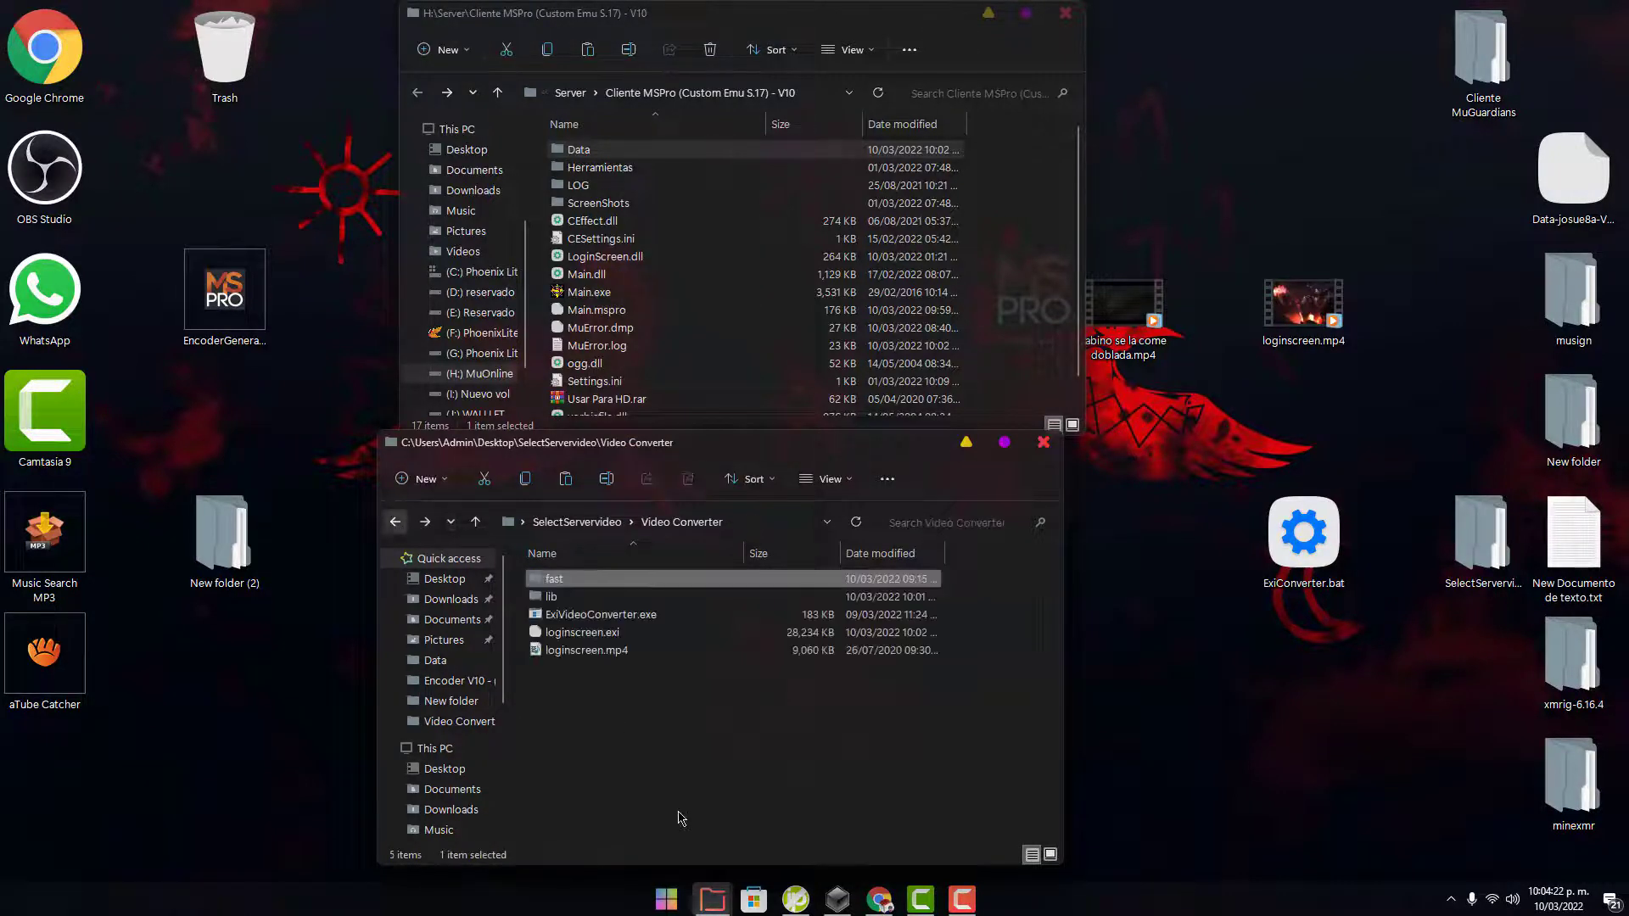
right_click(624, 757)
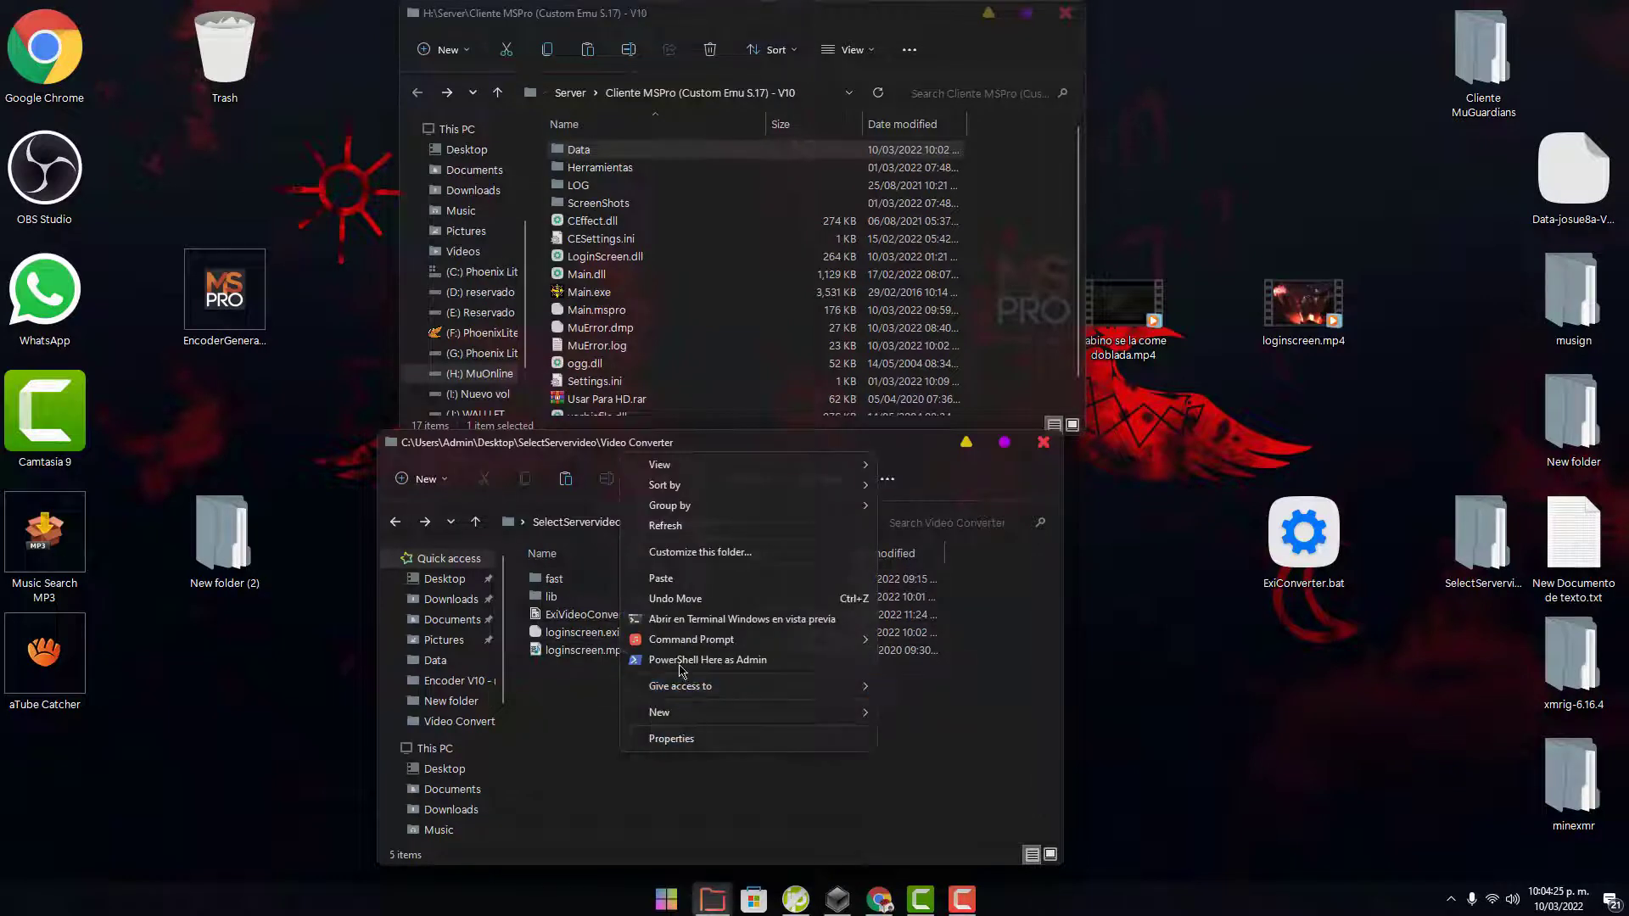
click(693, 583)
key(ctrl+v)
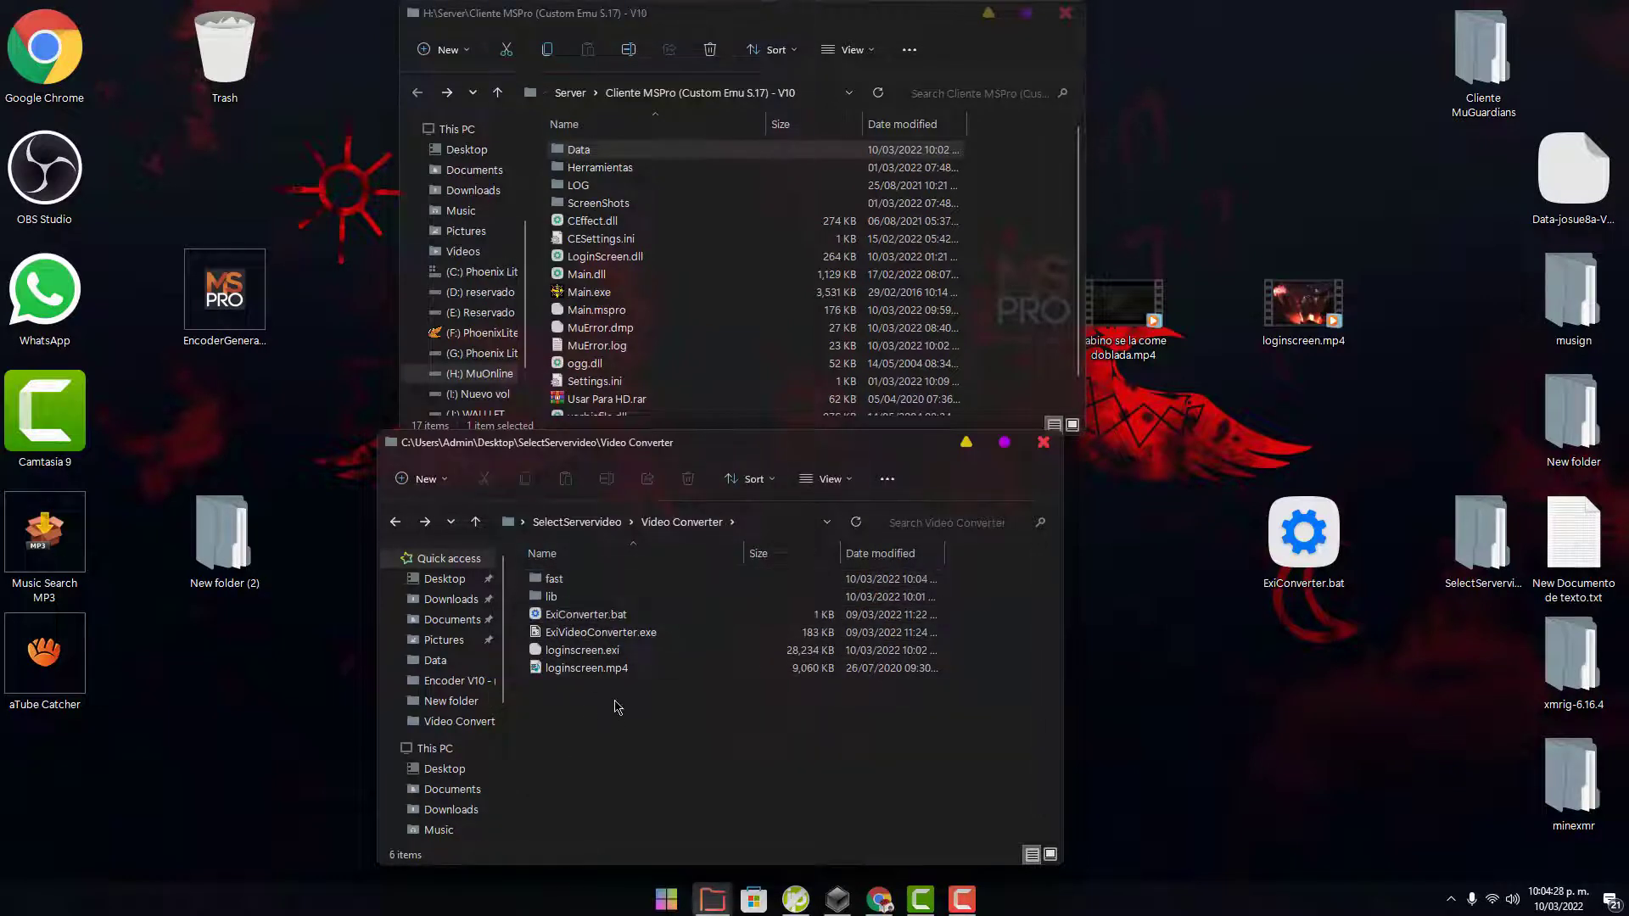
Step: Delete the old loginscreen.exi from the Video Converter folder and run ExiConverter.bat to convert the new loginscreen.mp4
click(599, 652)
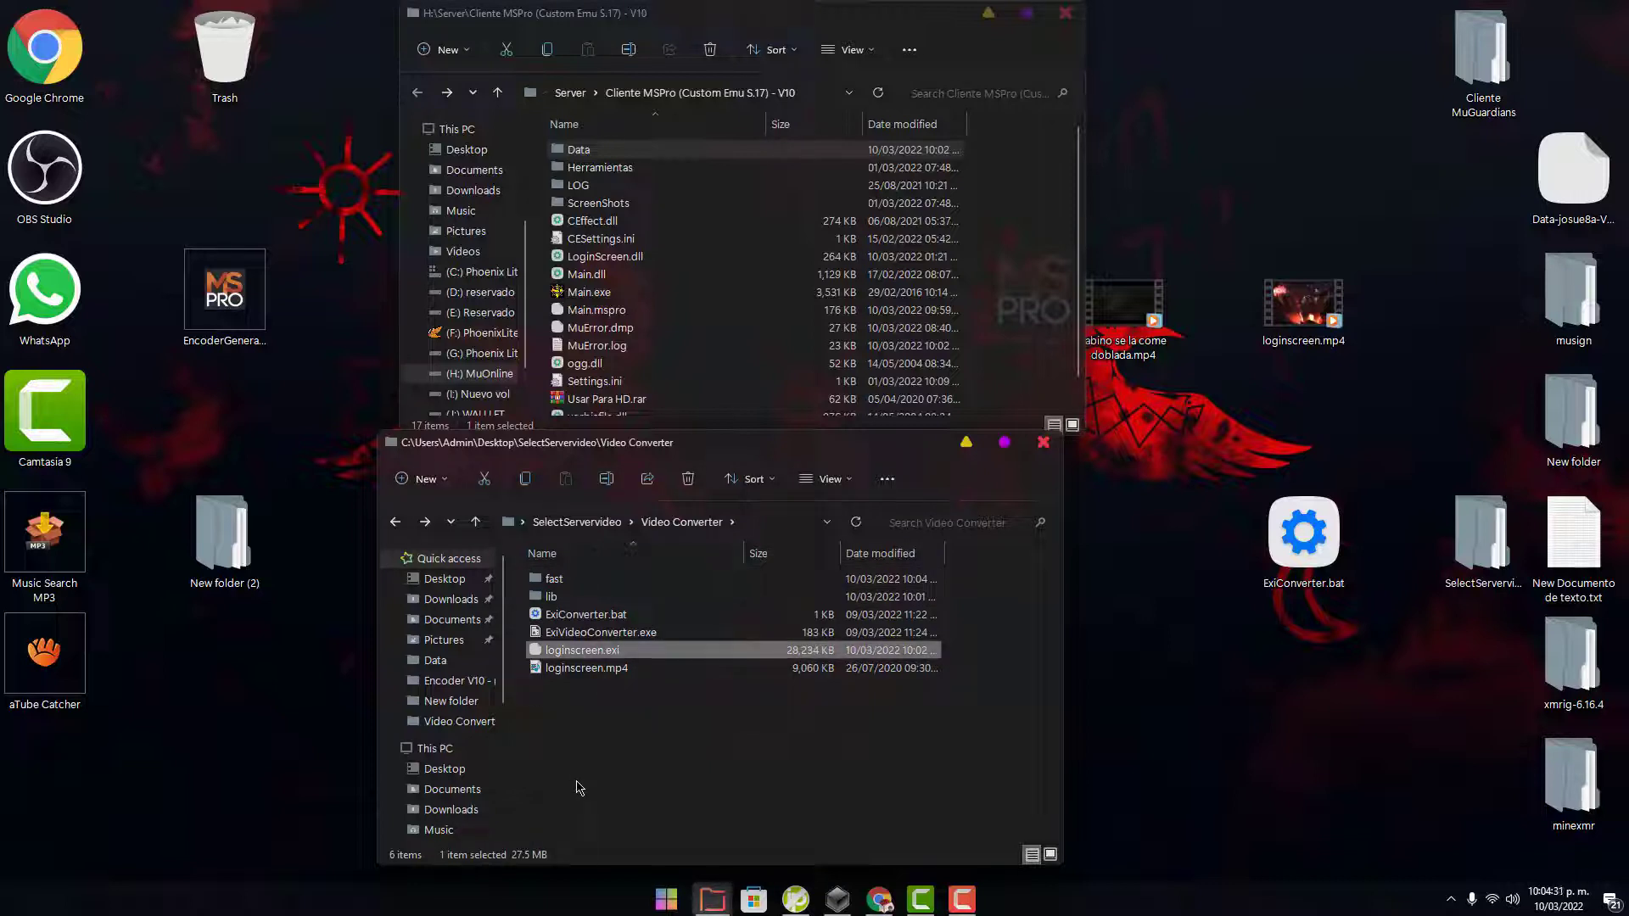
key(Delete)
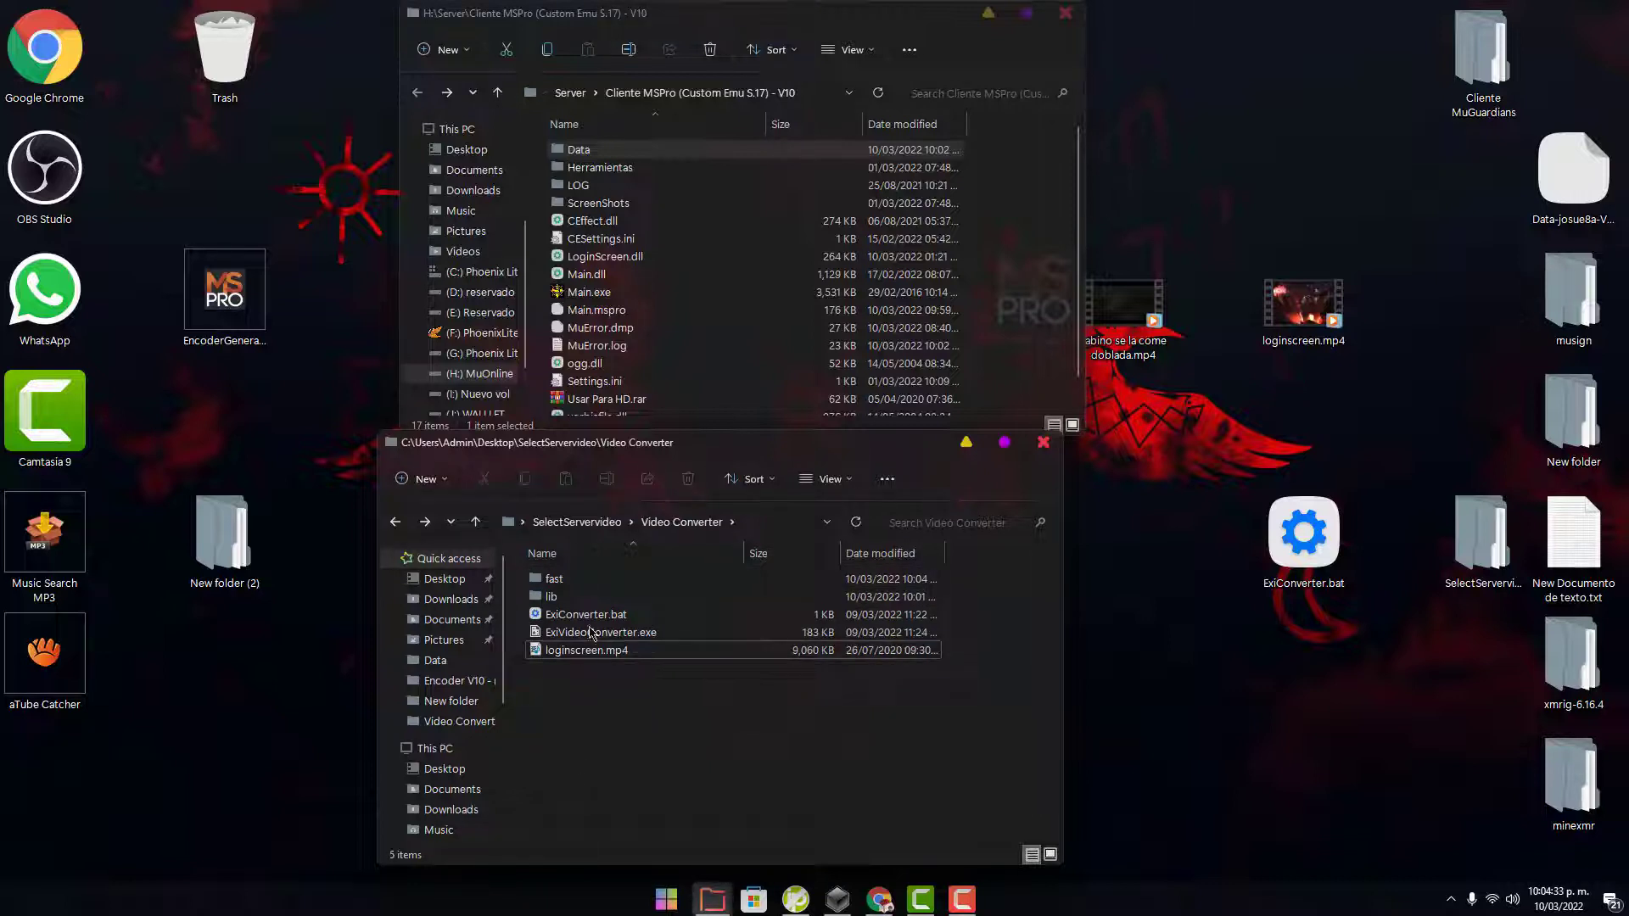
click(589, 616)
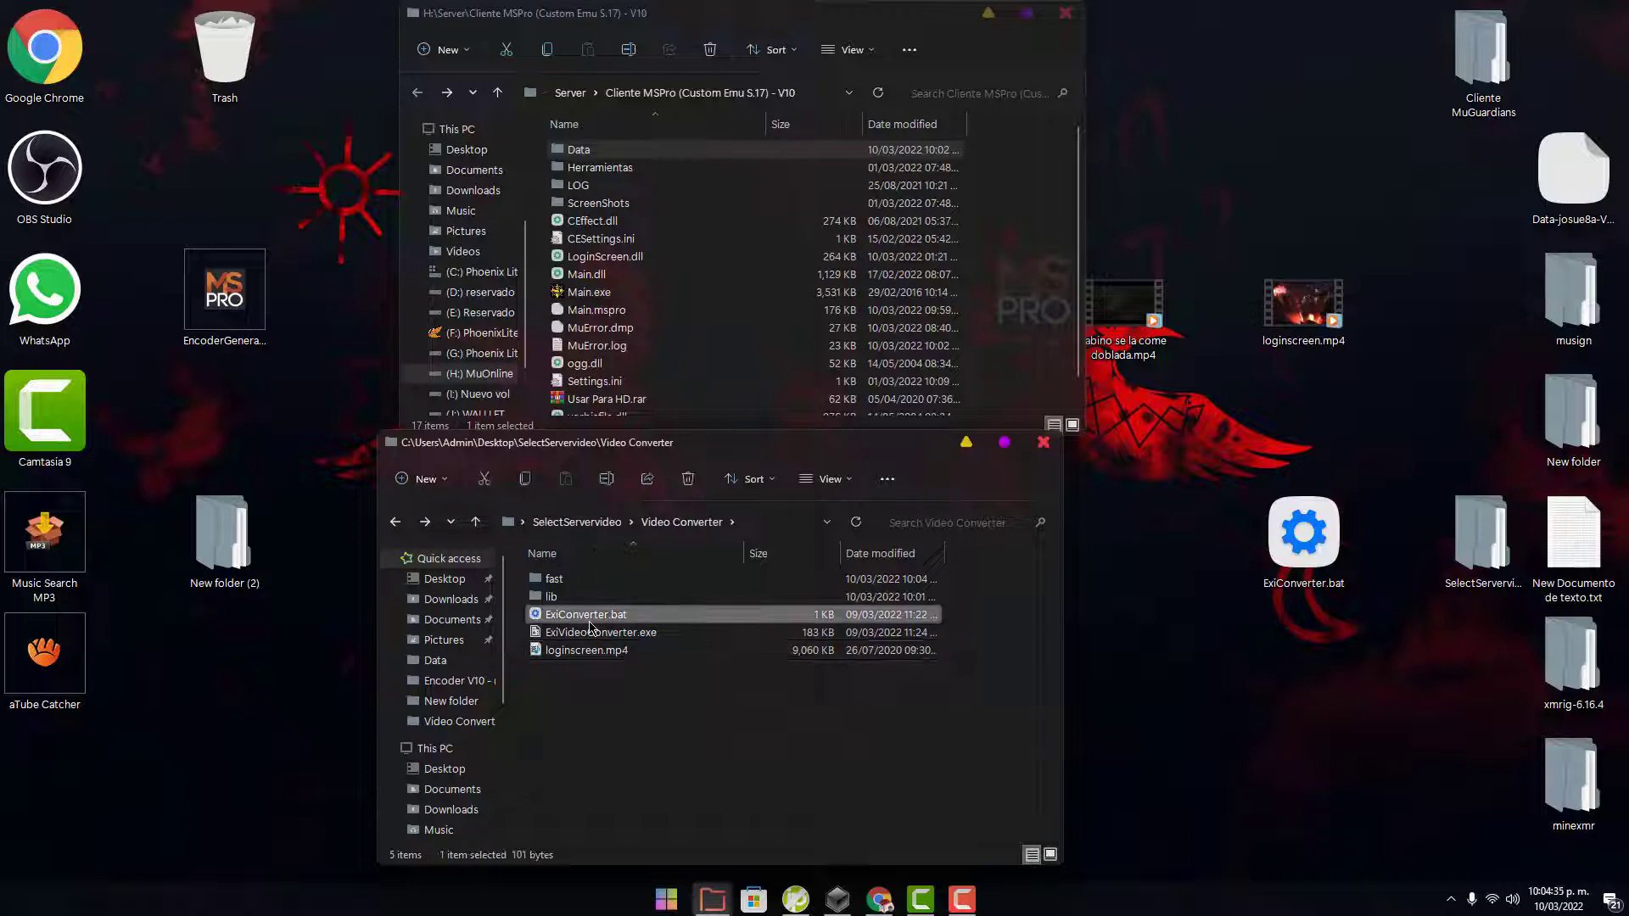
double_click(591, 623)
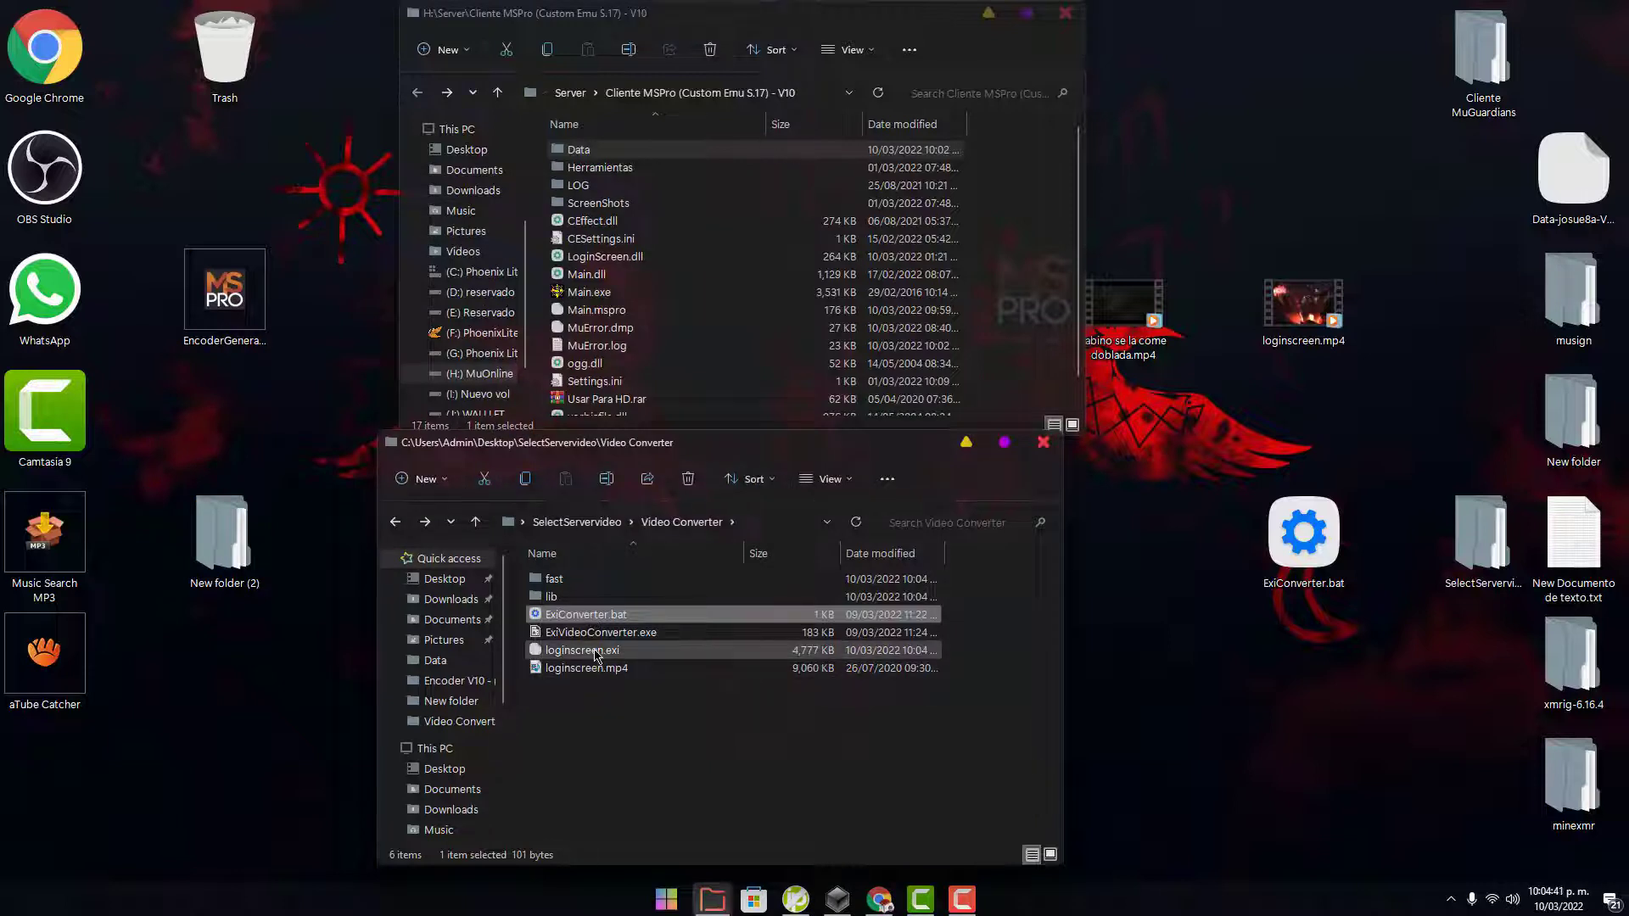
Step: Copy the new loginscreen.exi from the Video Converter folder into the MSPro client's Data folder, replacing the existing file
click(596, 652)
right_click(597, 652)
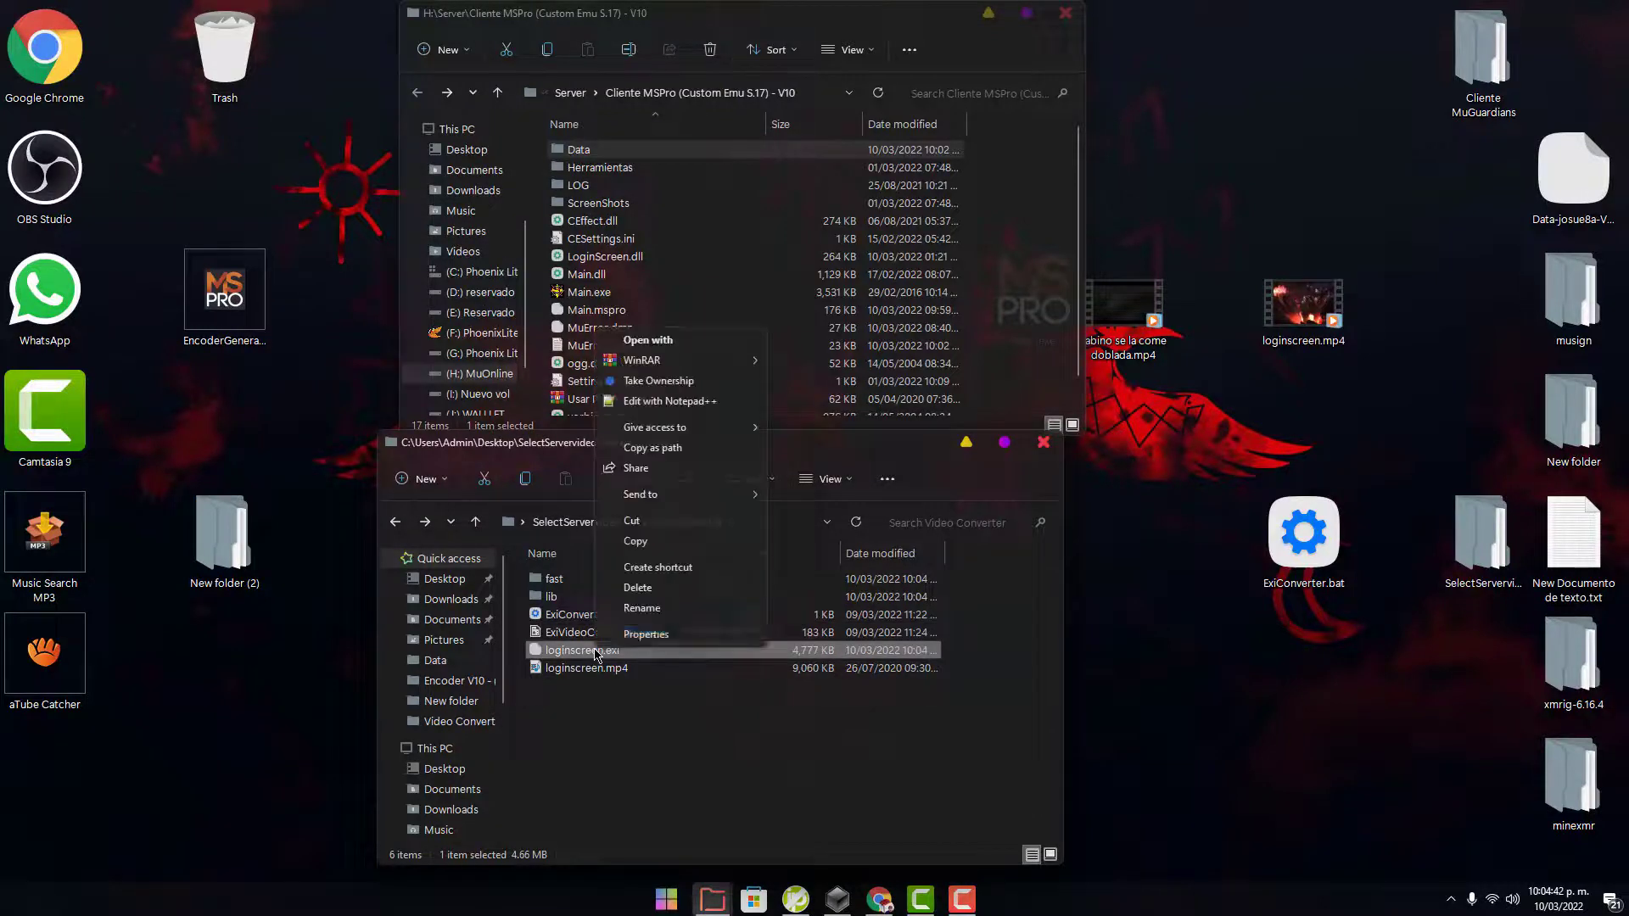
click(632, 550)
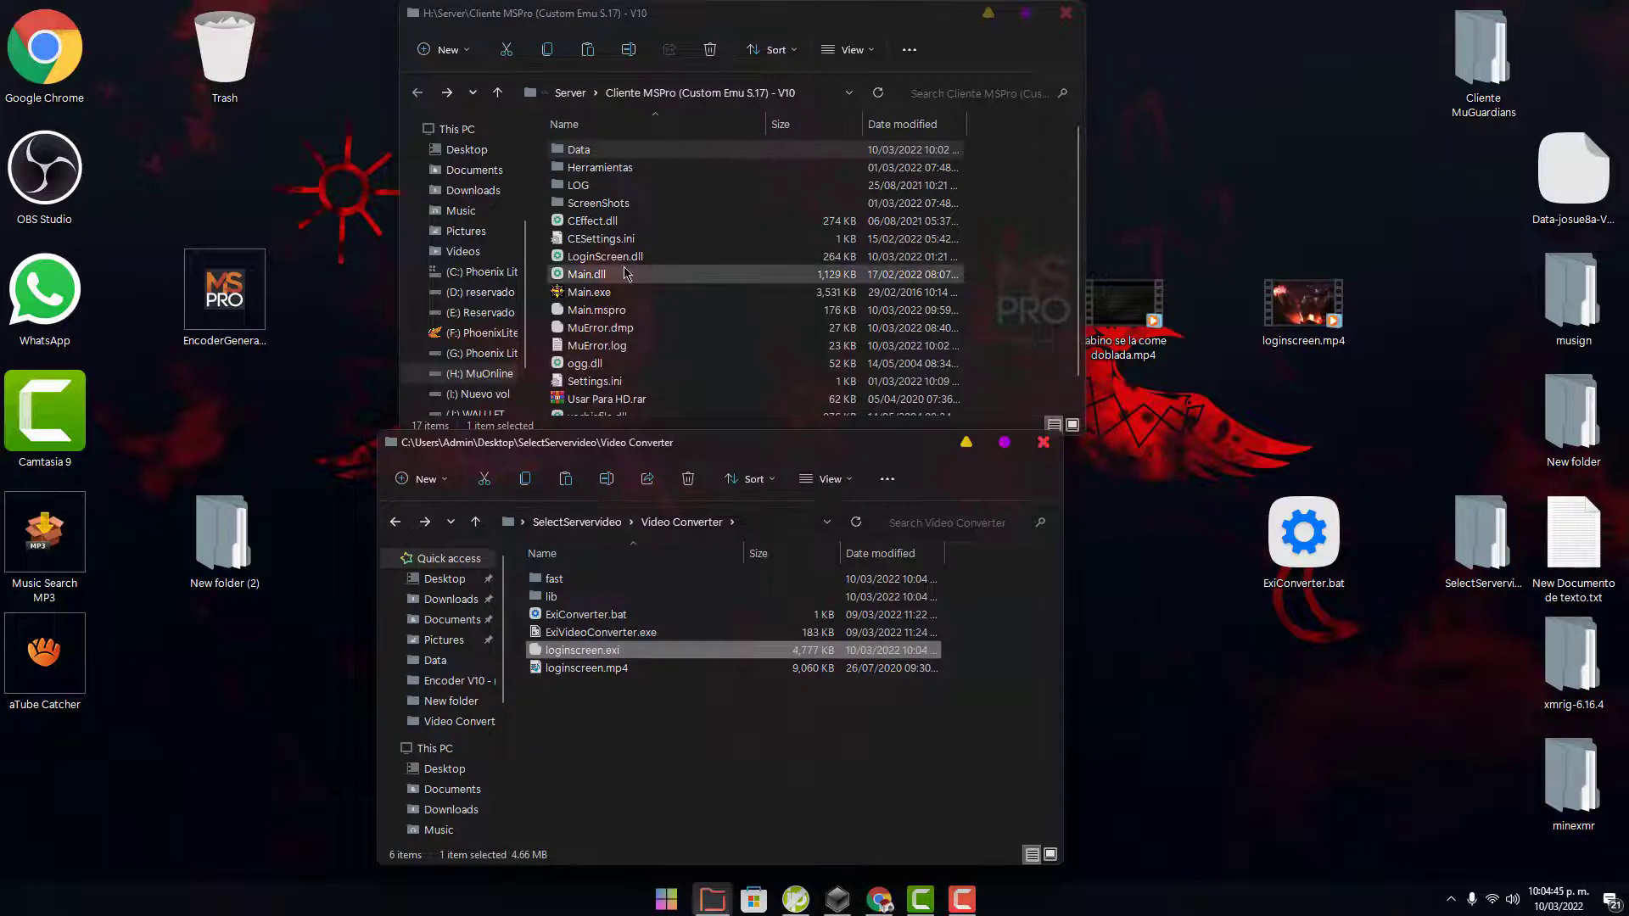
double_click(725, 153)
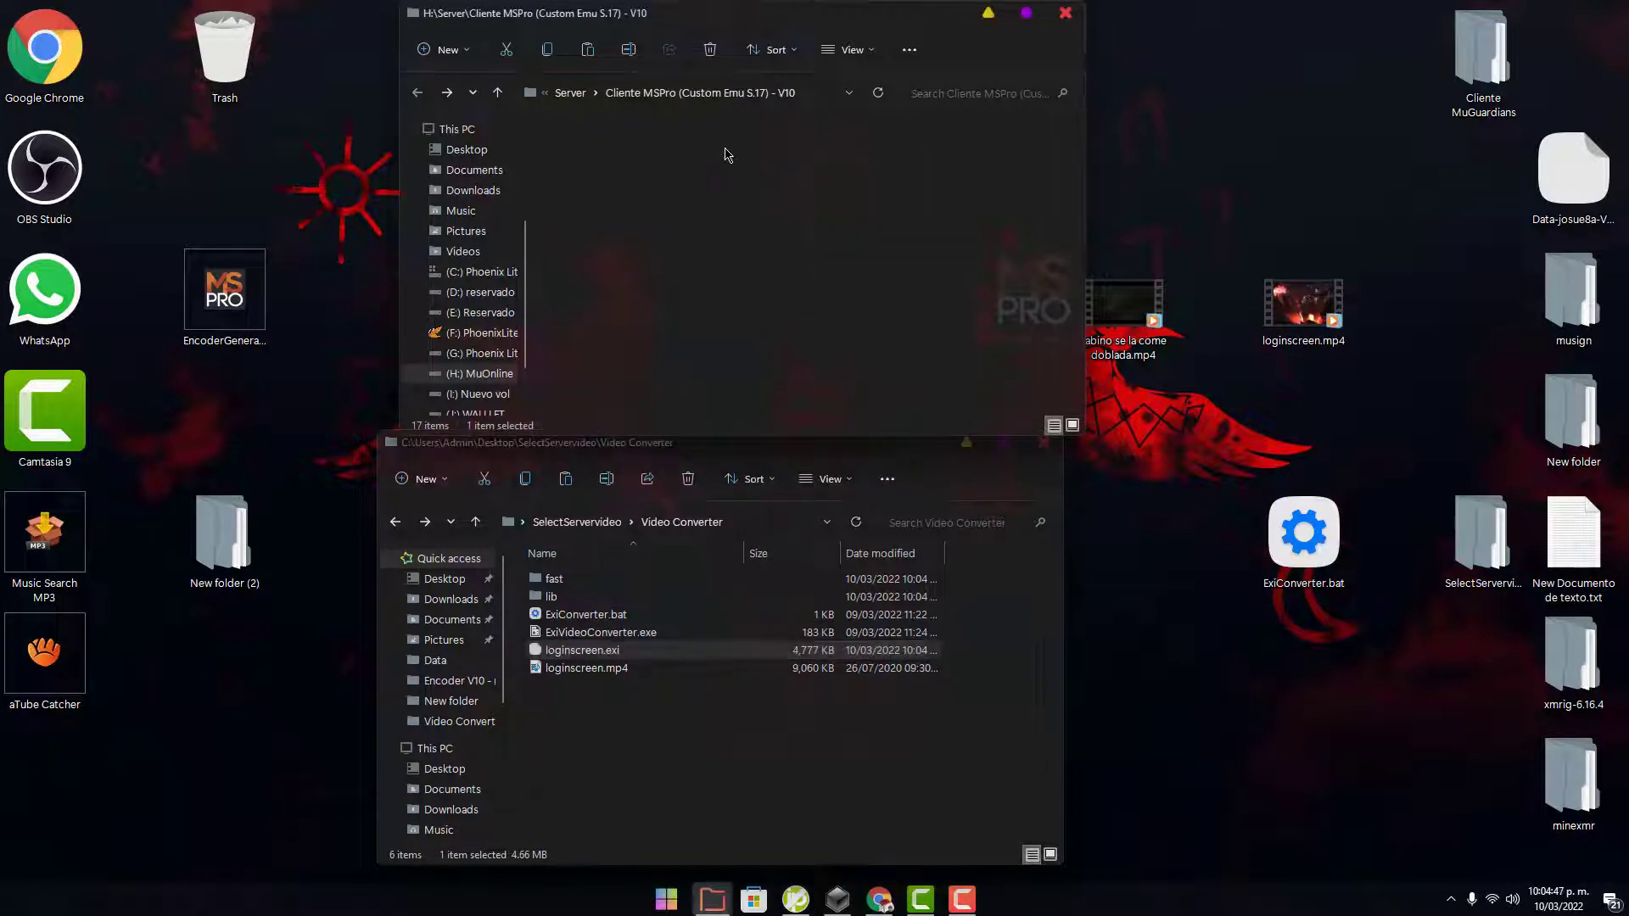
right_click(998, 358)
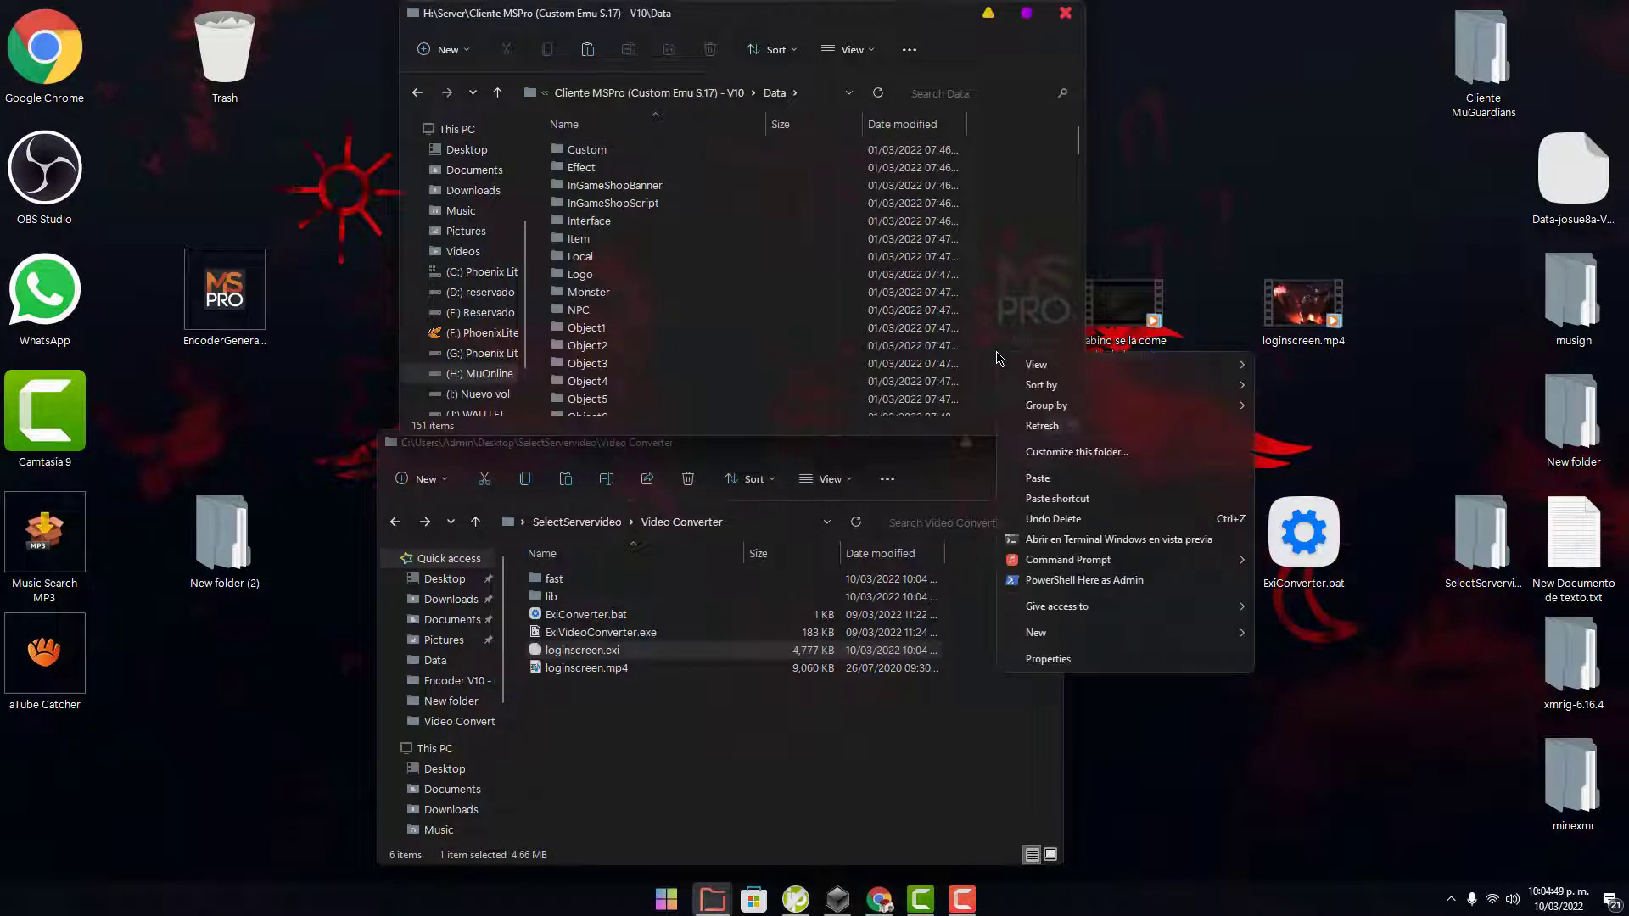
click(1039, 473)
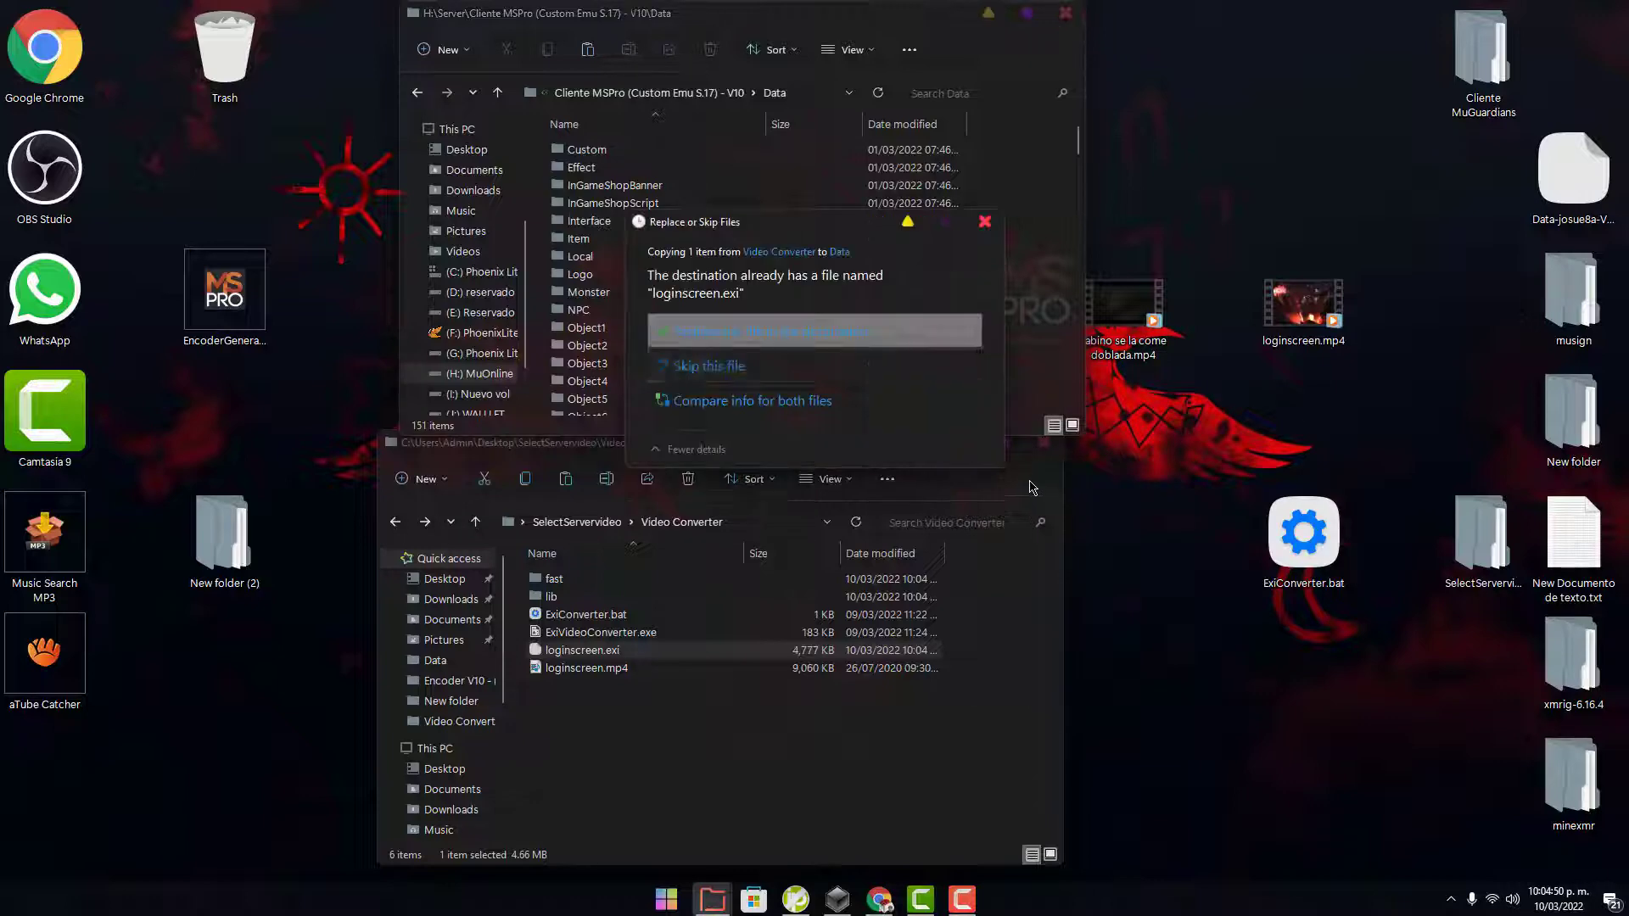
click(915, 324)
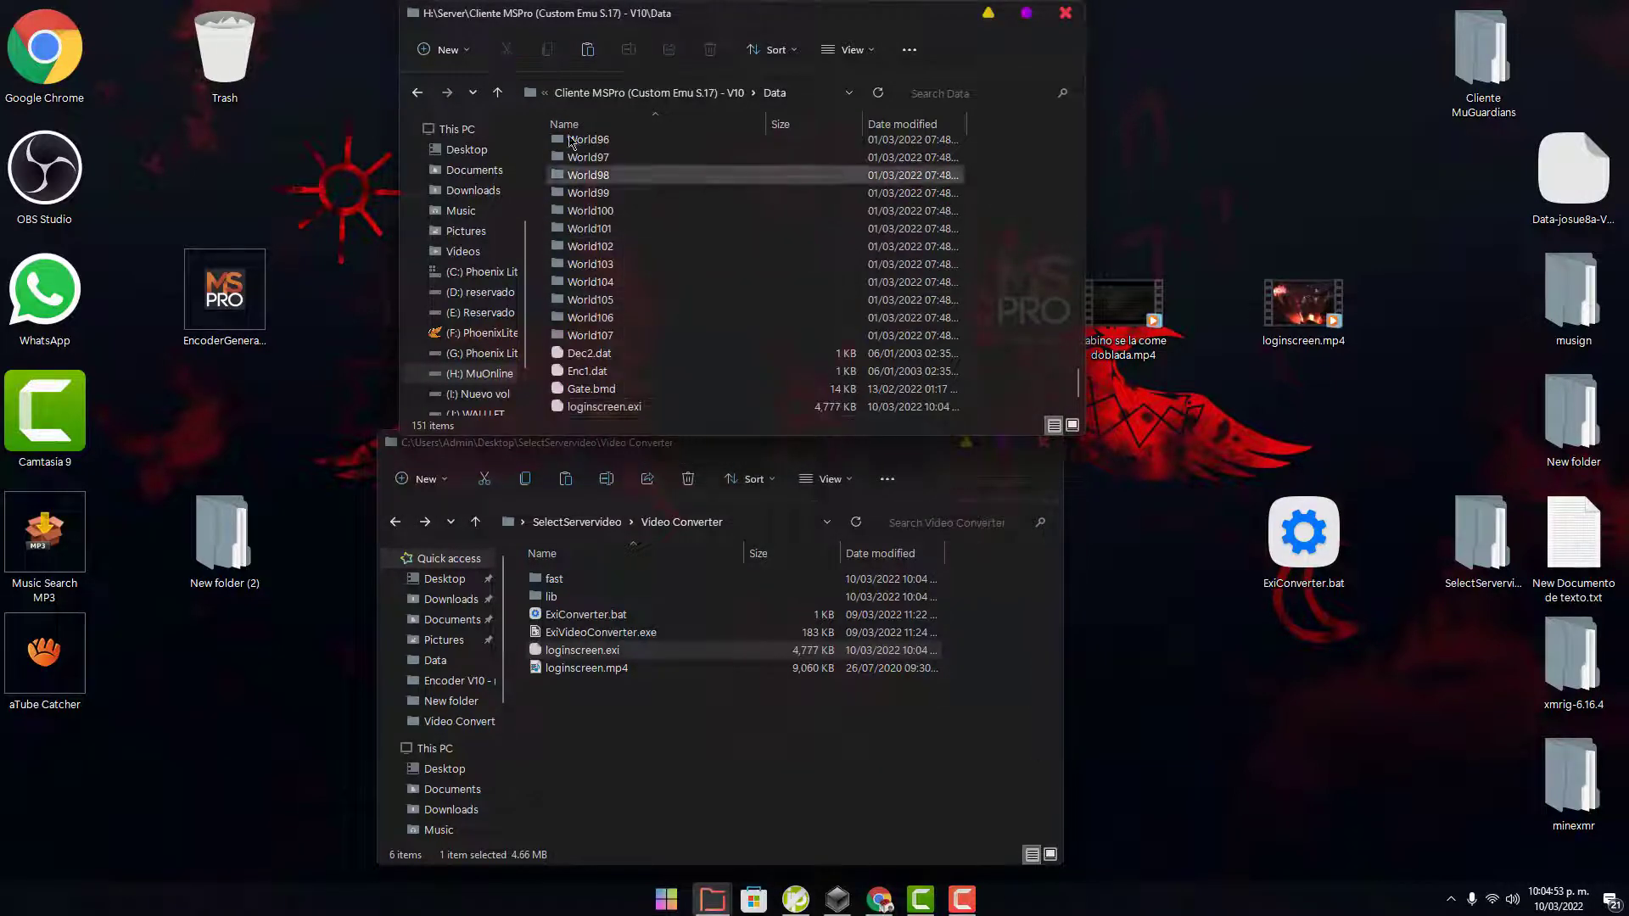
Step: Launch Main.exe from the client folder to check the video on the server selection screen, and close the game and the folder
click(417, 92)
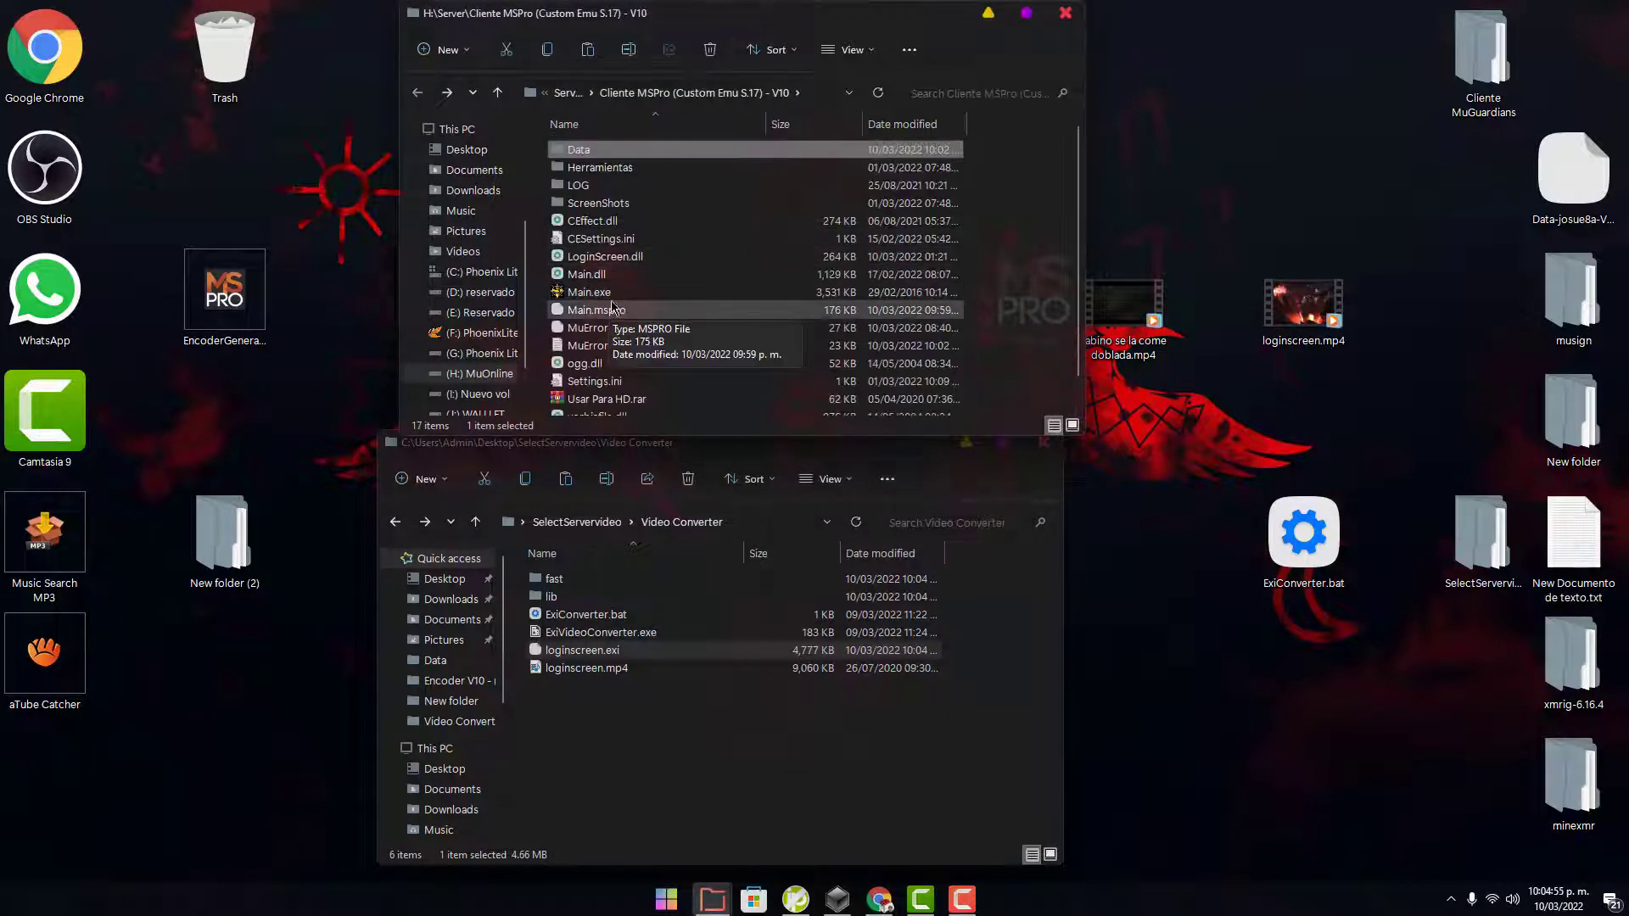
click(612, 295)
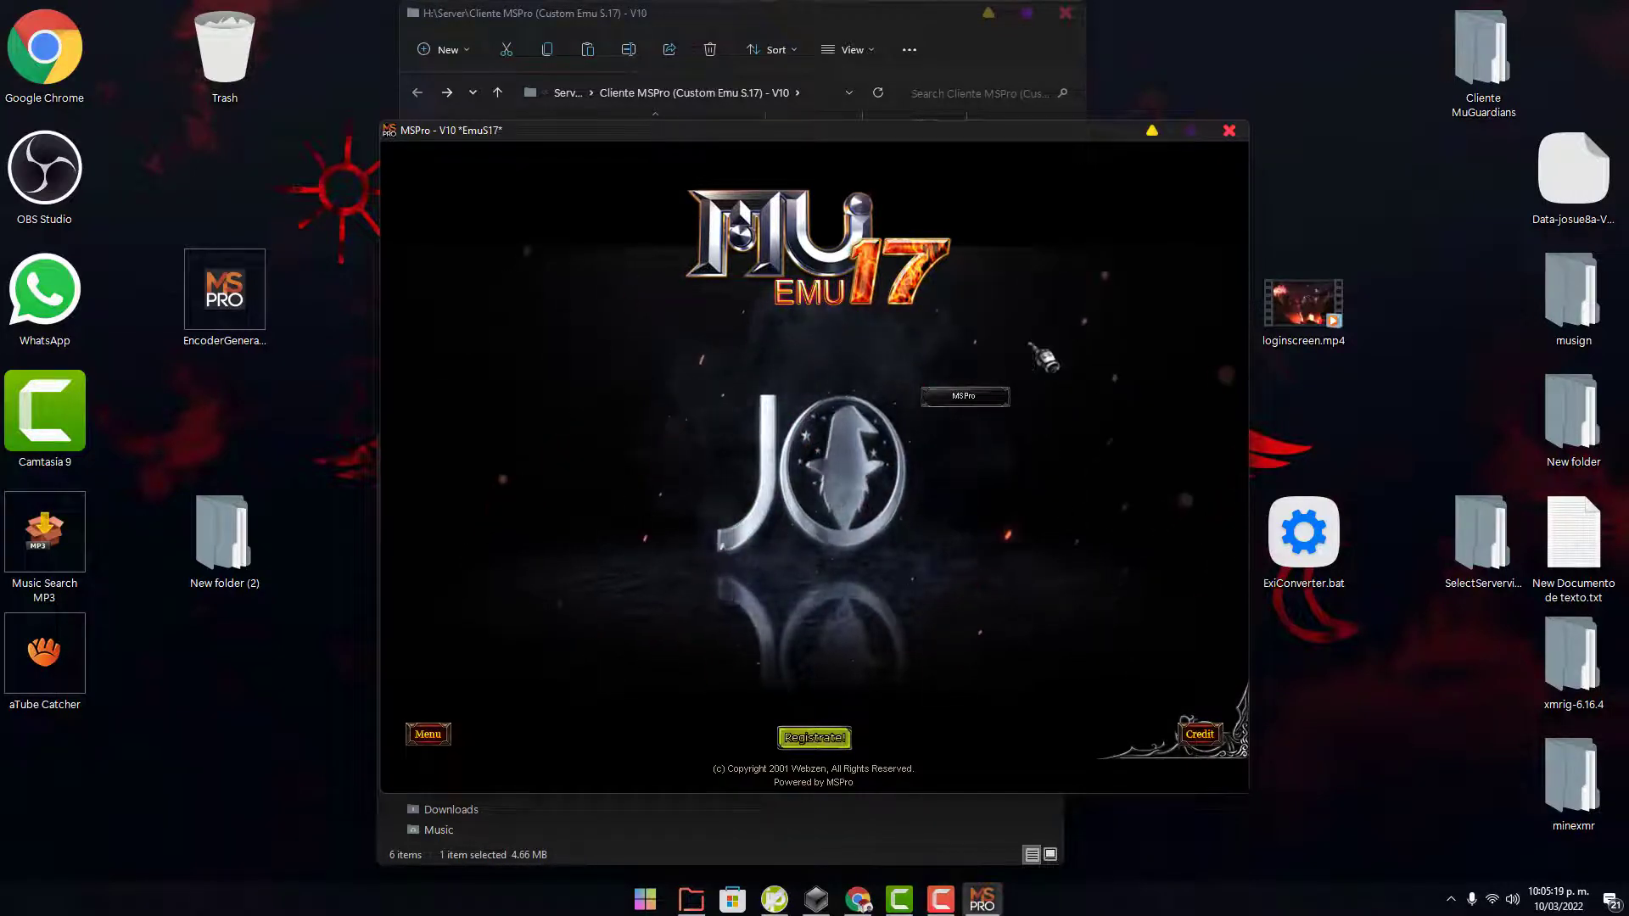
click(1228, 130)
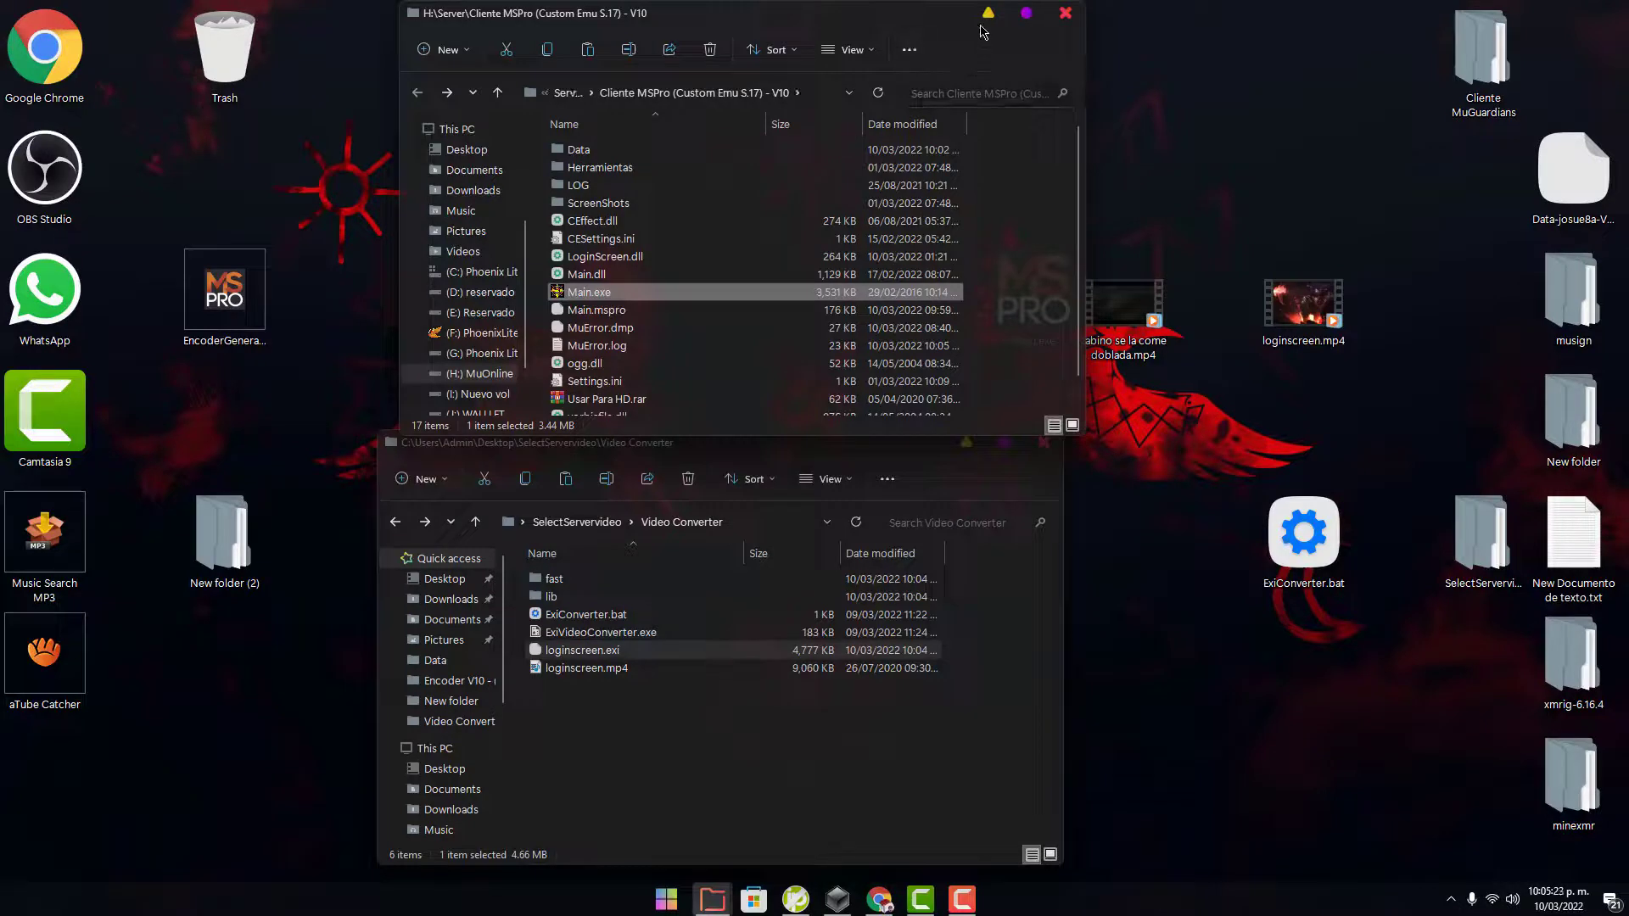
click(1065, 12)
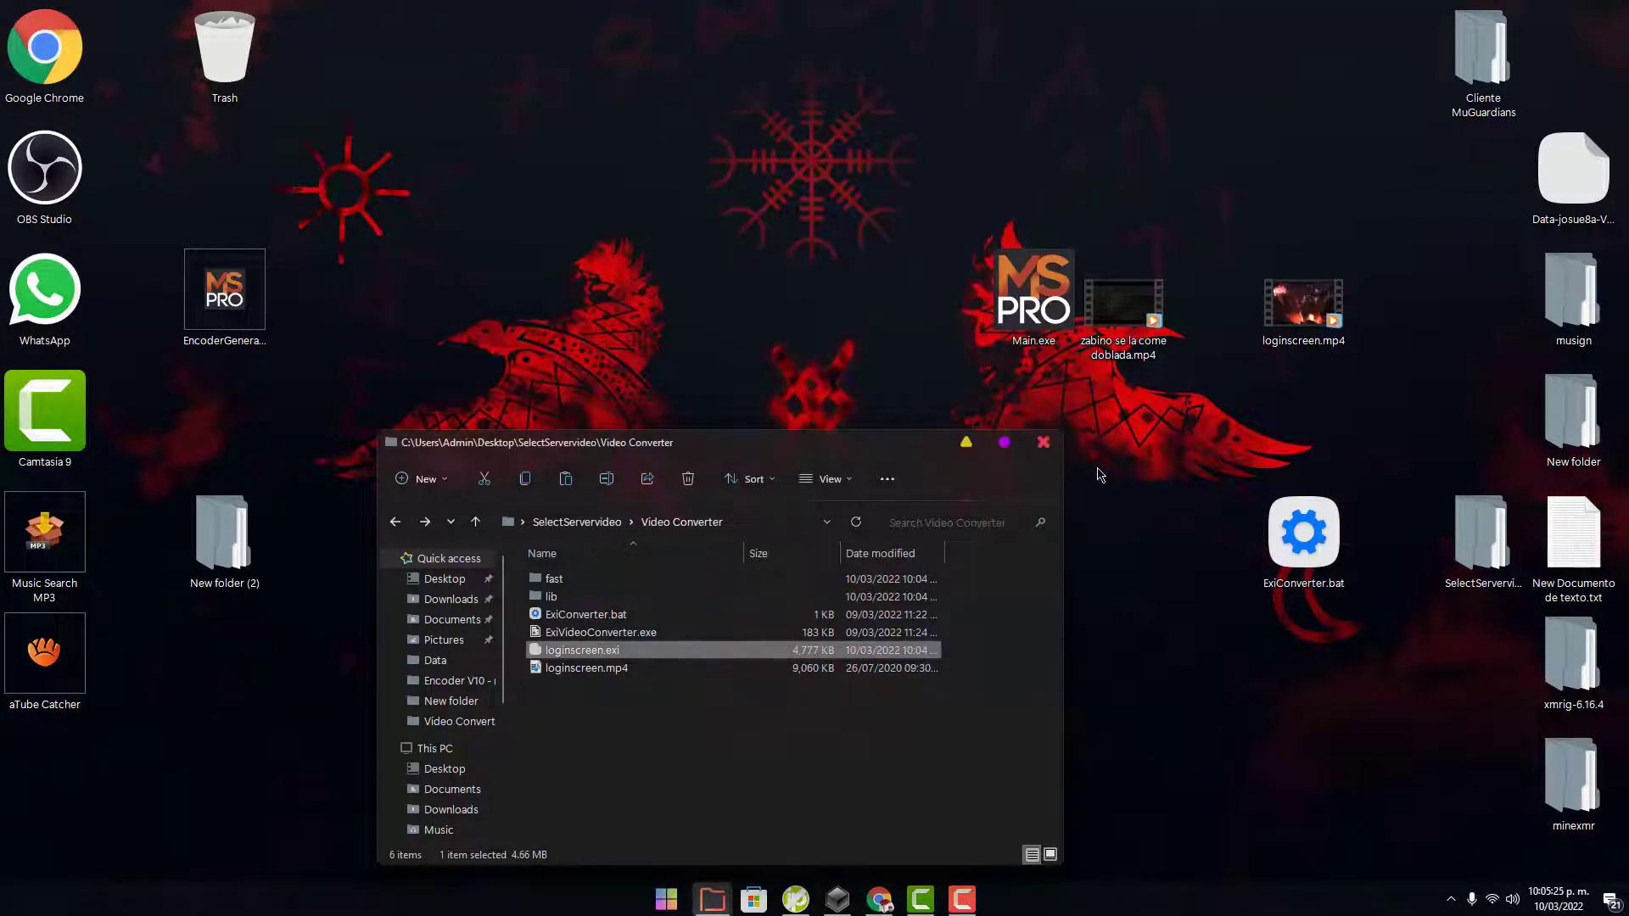
Step: Move the MP4 beside Main.exe on the desktop into the Video Converter folder and delete the old loginscreen.mp4 there
drag(1124, 309, 853, 755)
click(654, 670)
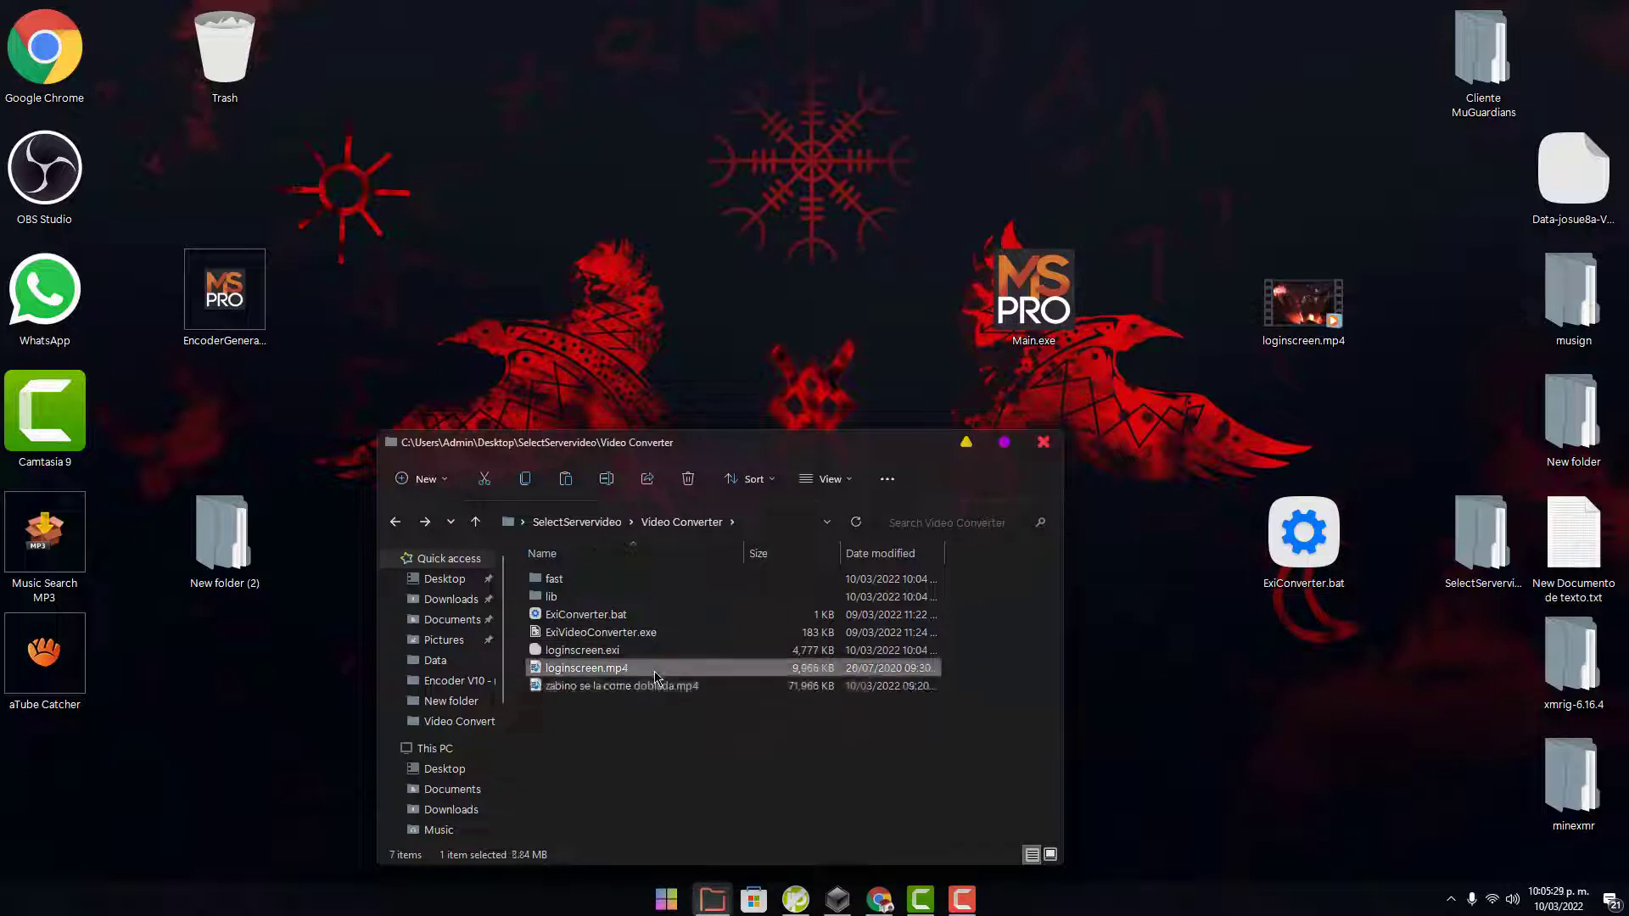
key(Delete)
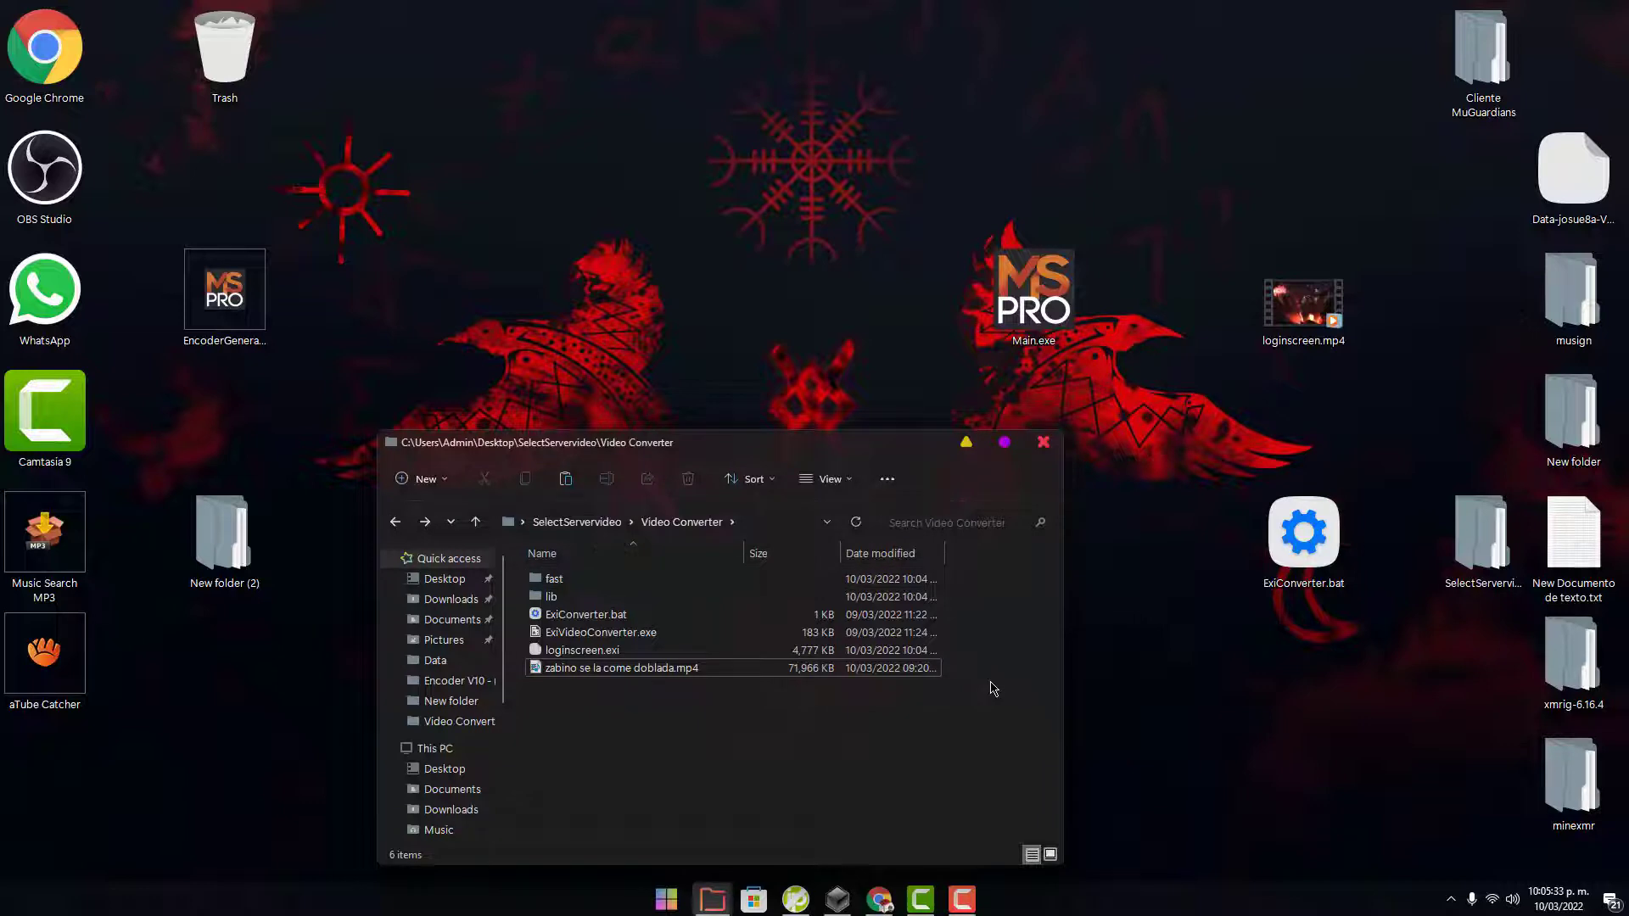
Step: Rename the newly added MP4 in the Video Converter folder as loginscreen.mp4
right_click(779, 671)
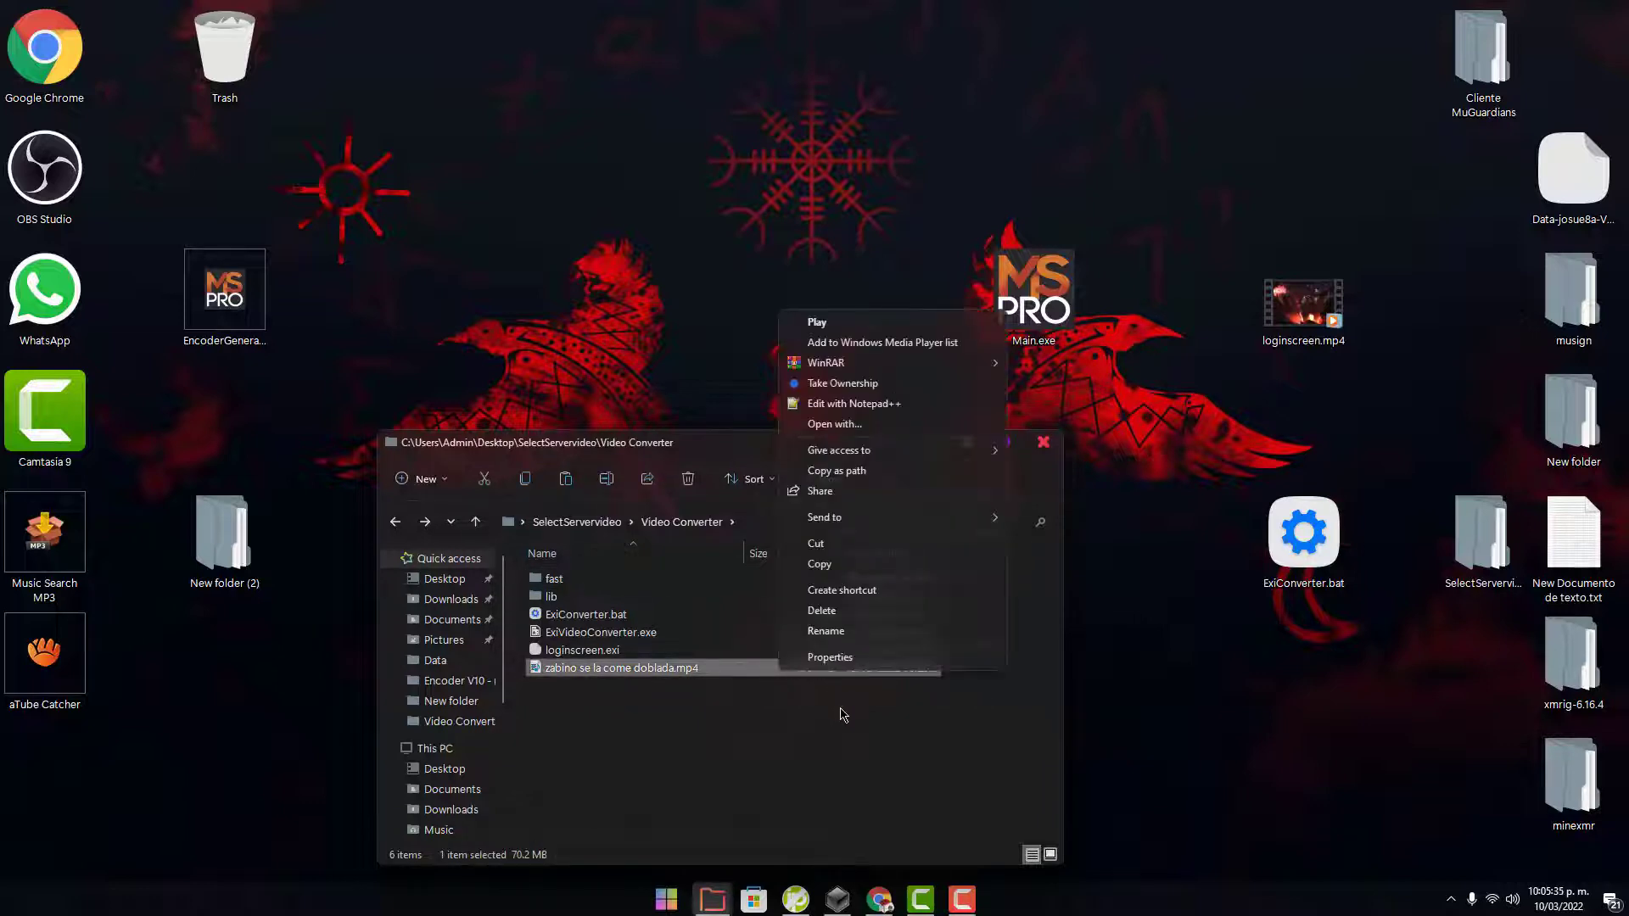
click(849, 631)
key(BackSpace)
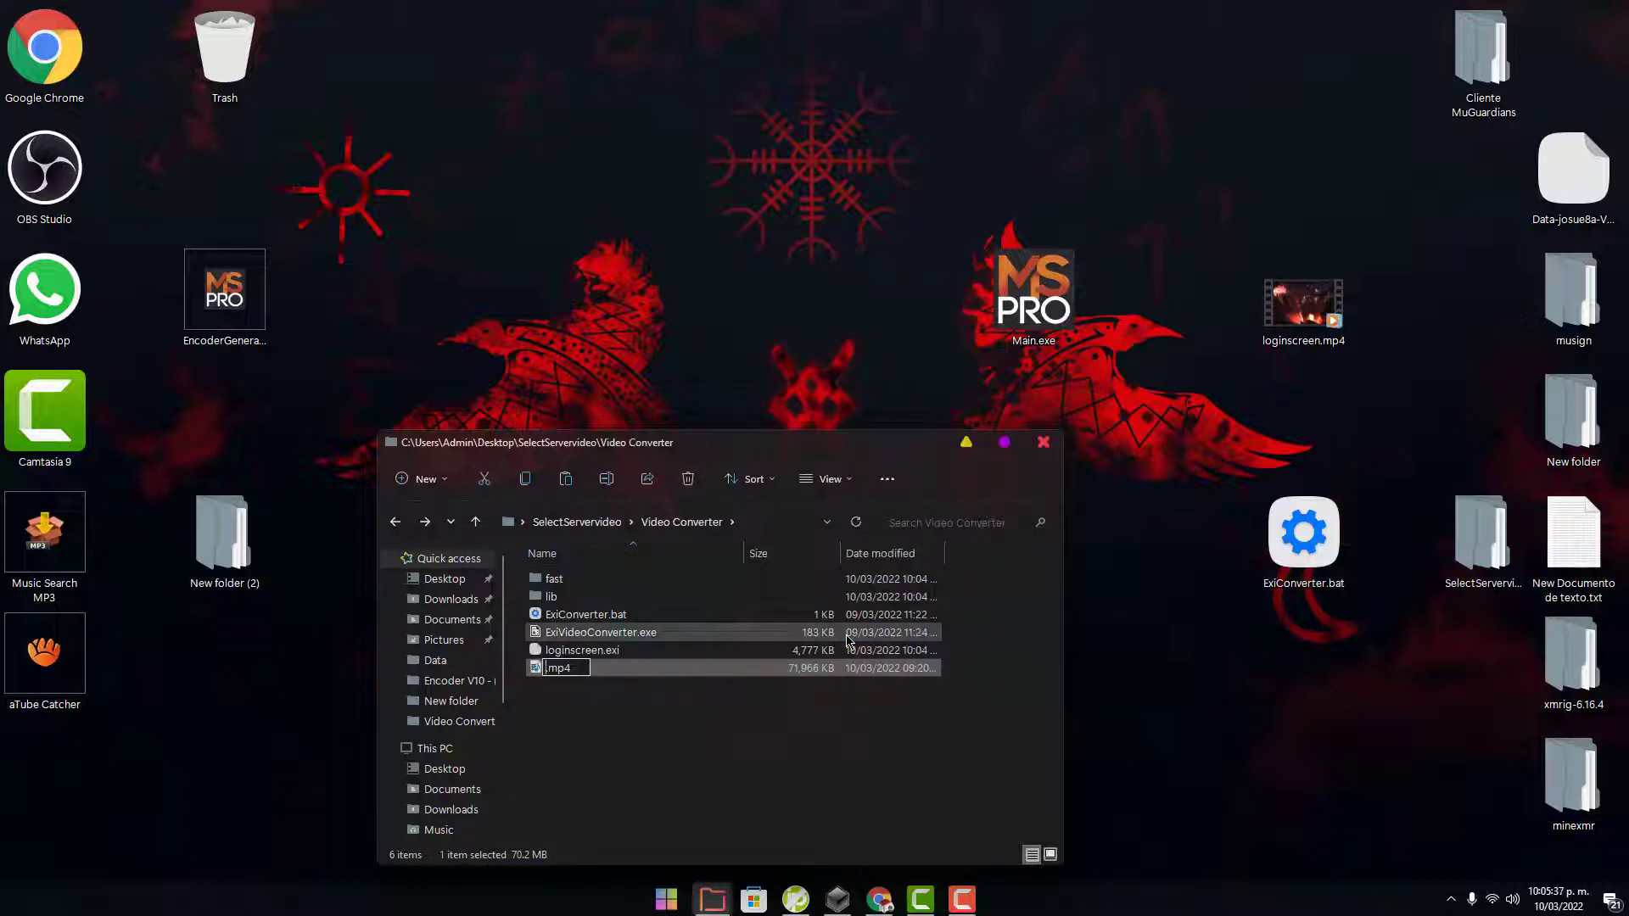
text(loginscreen)
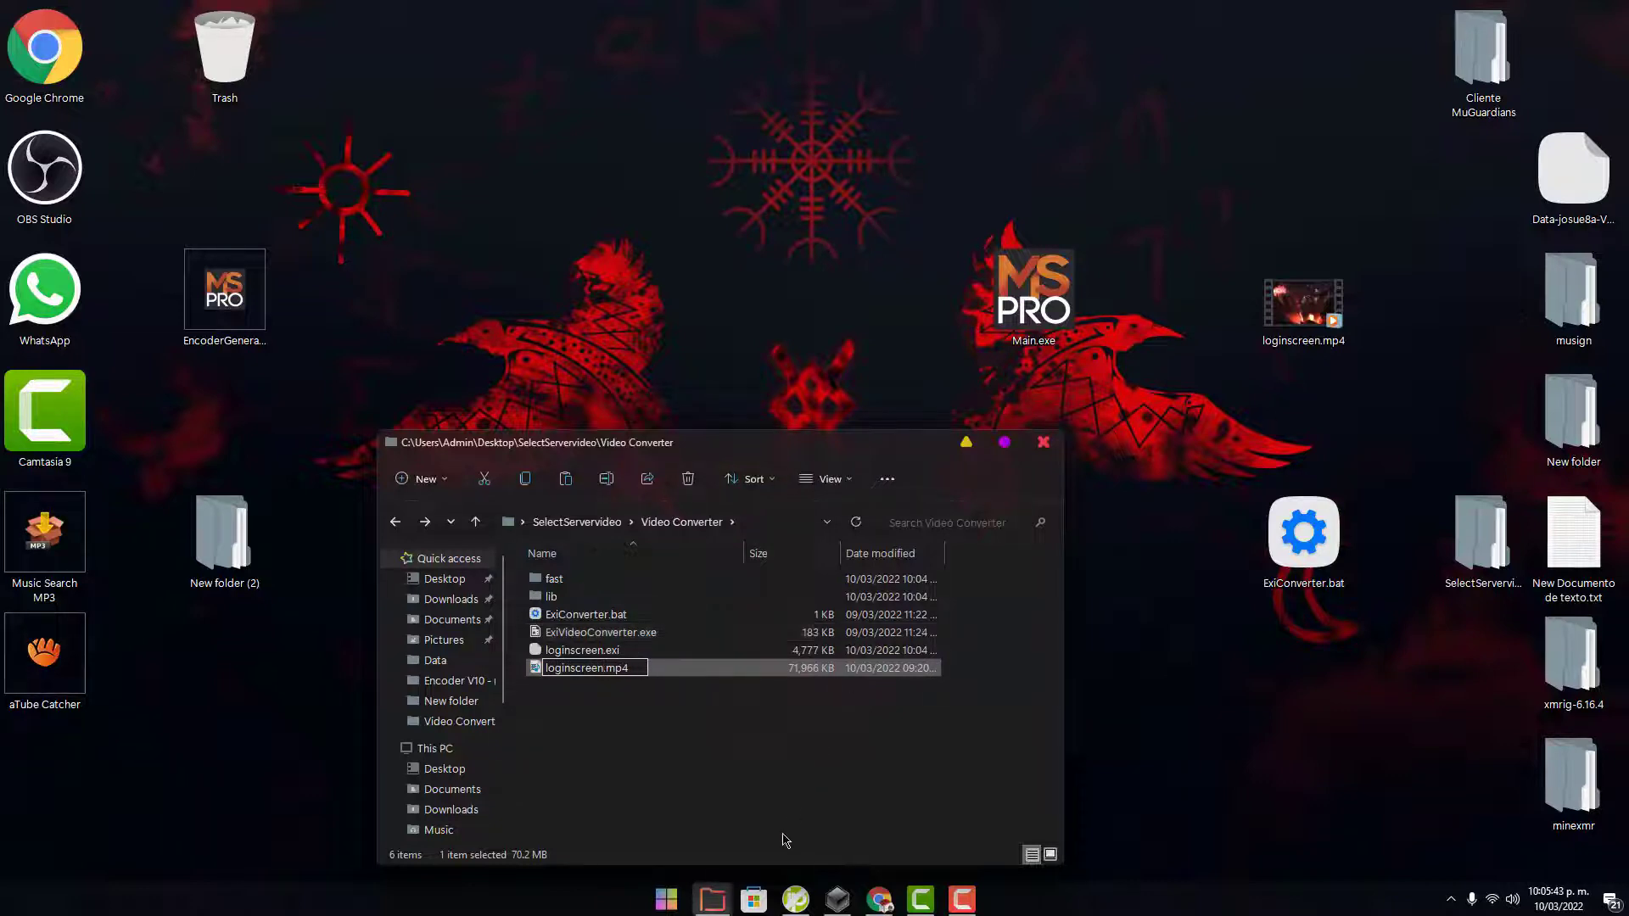
click(654, 718)
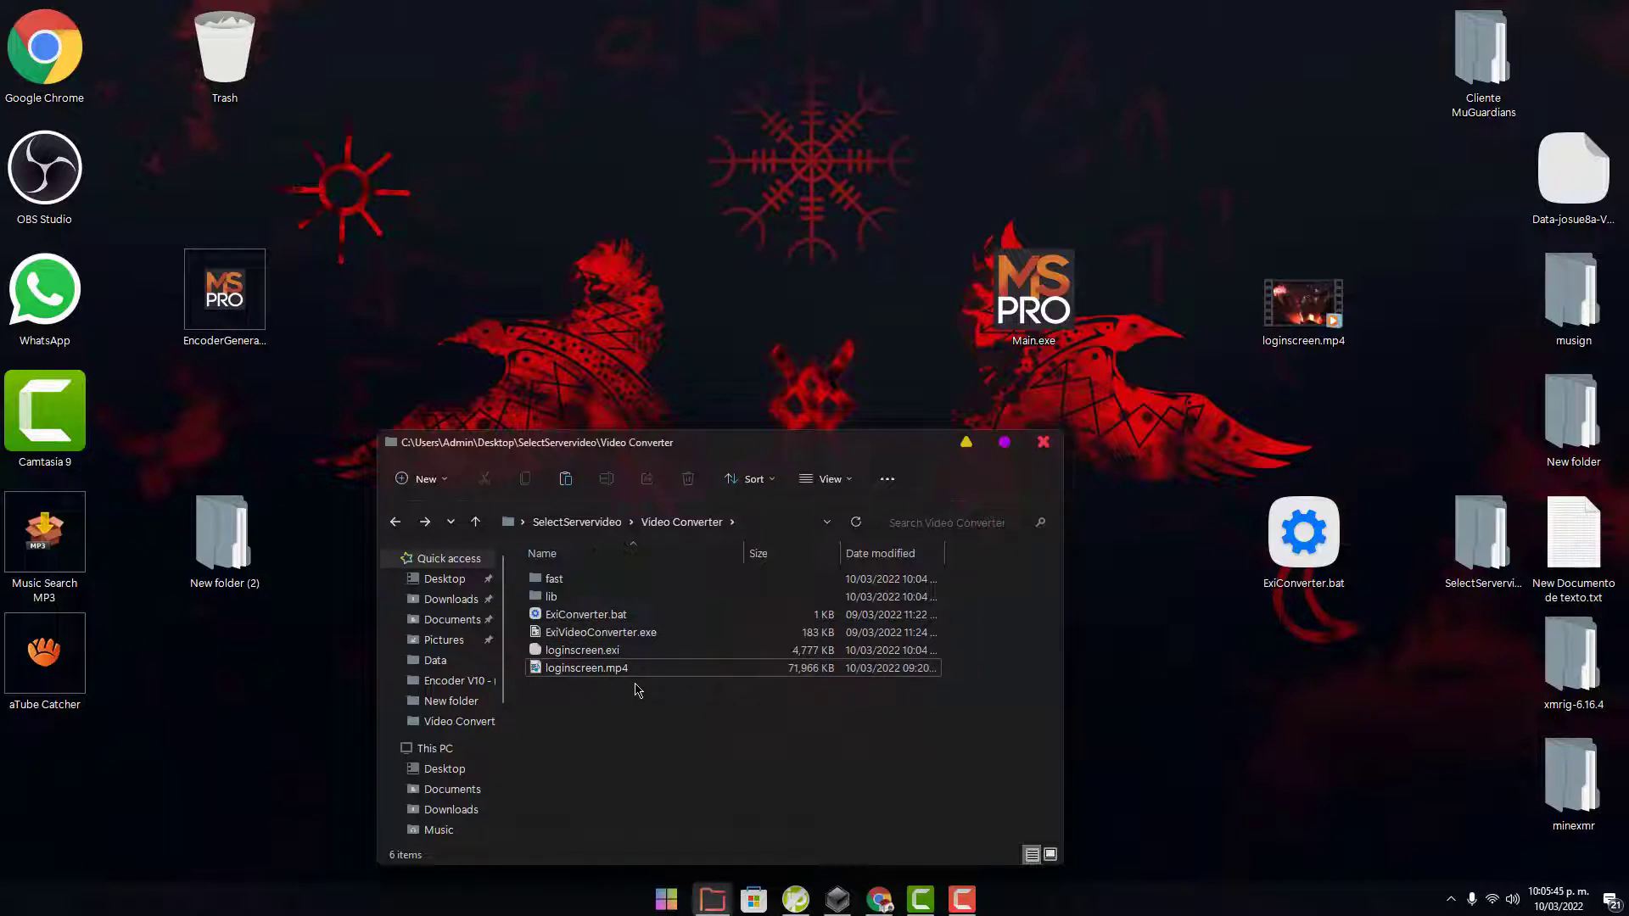
Step: Play loginscreen.mp4 and skip towards its end to check the video's length, and close the player
double_click(642, 670)
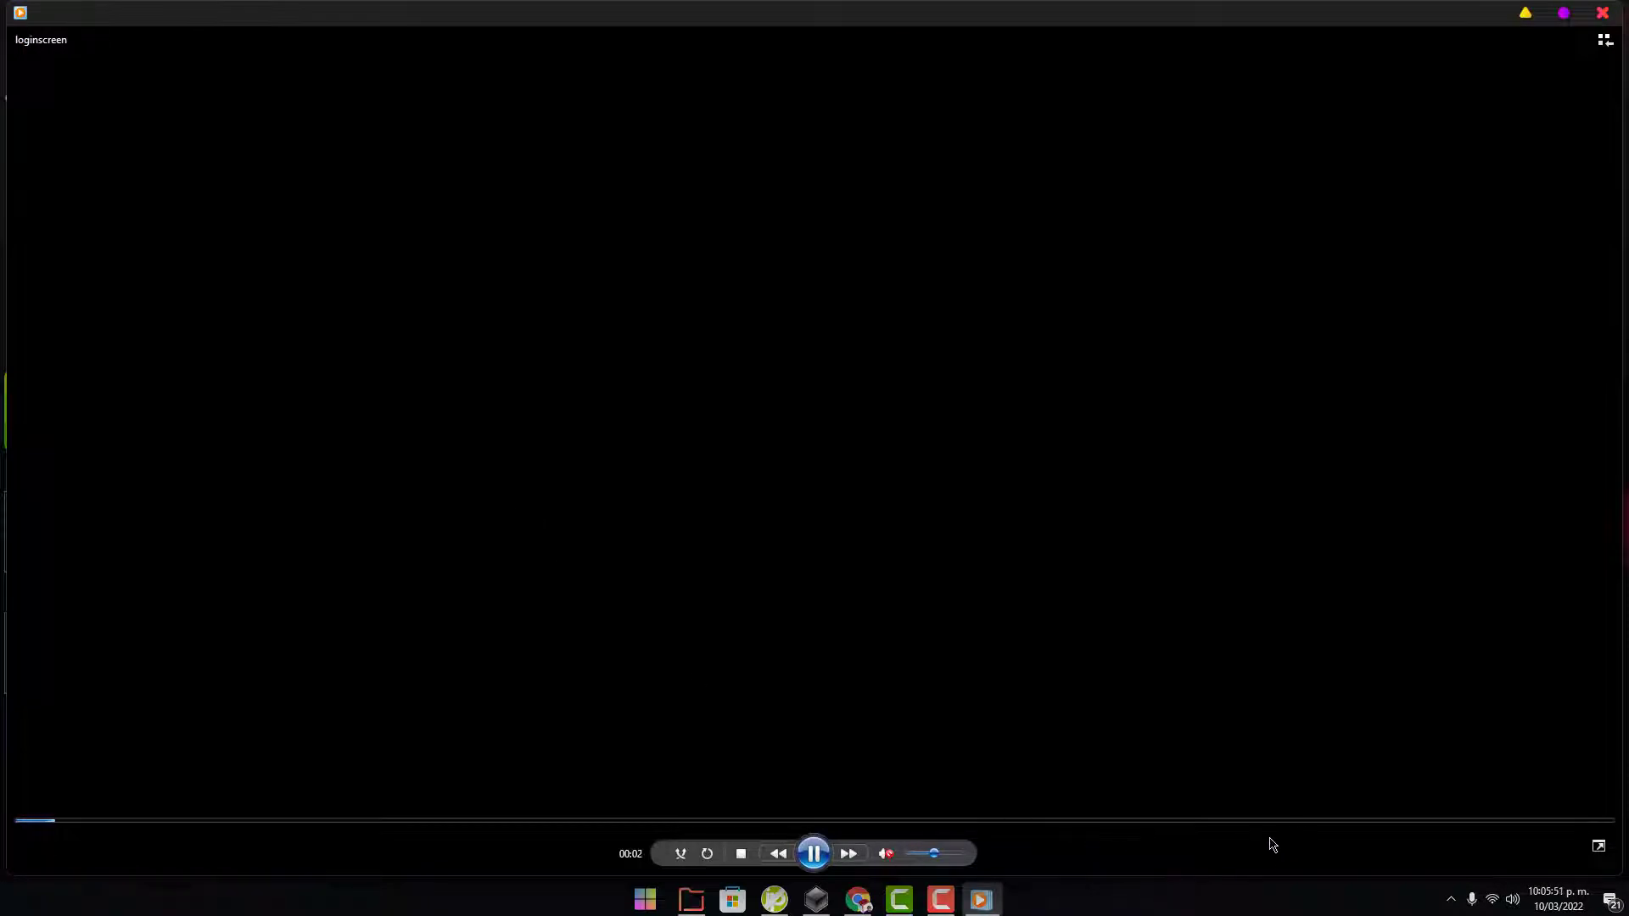
drag(997, 24, 862, 61)
click(1376, 866)
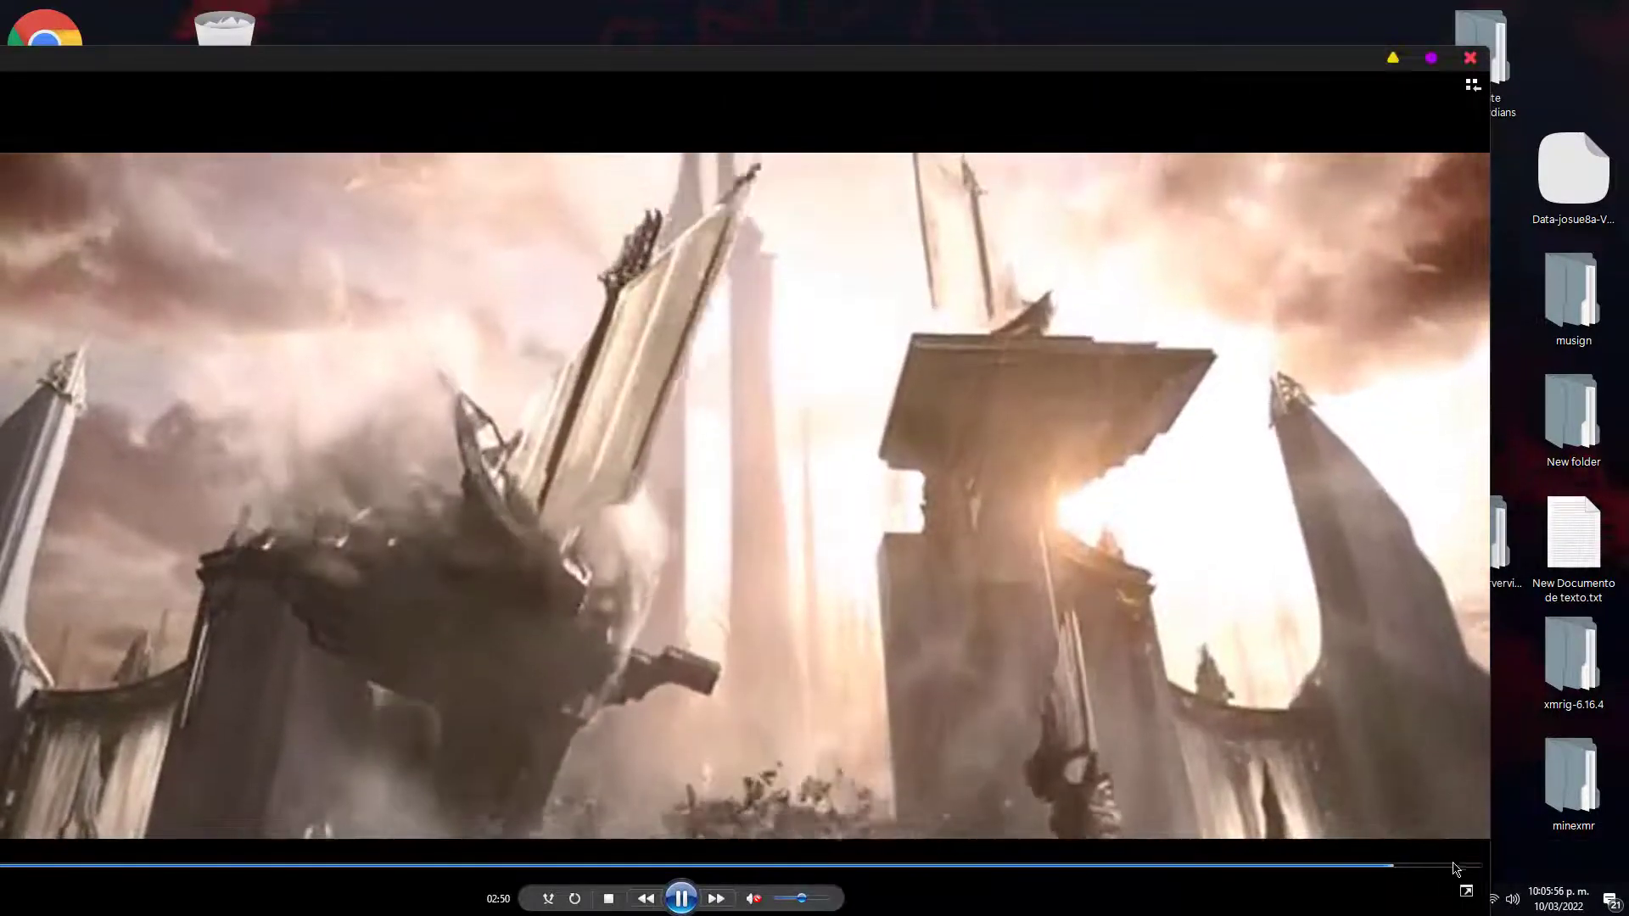
click(1456, 866)
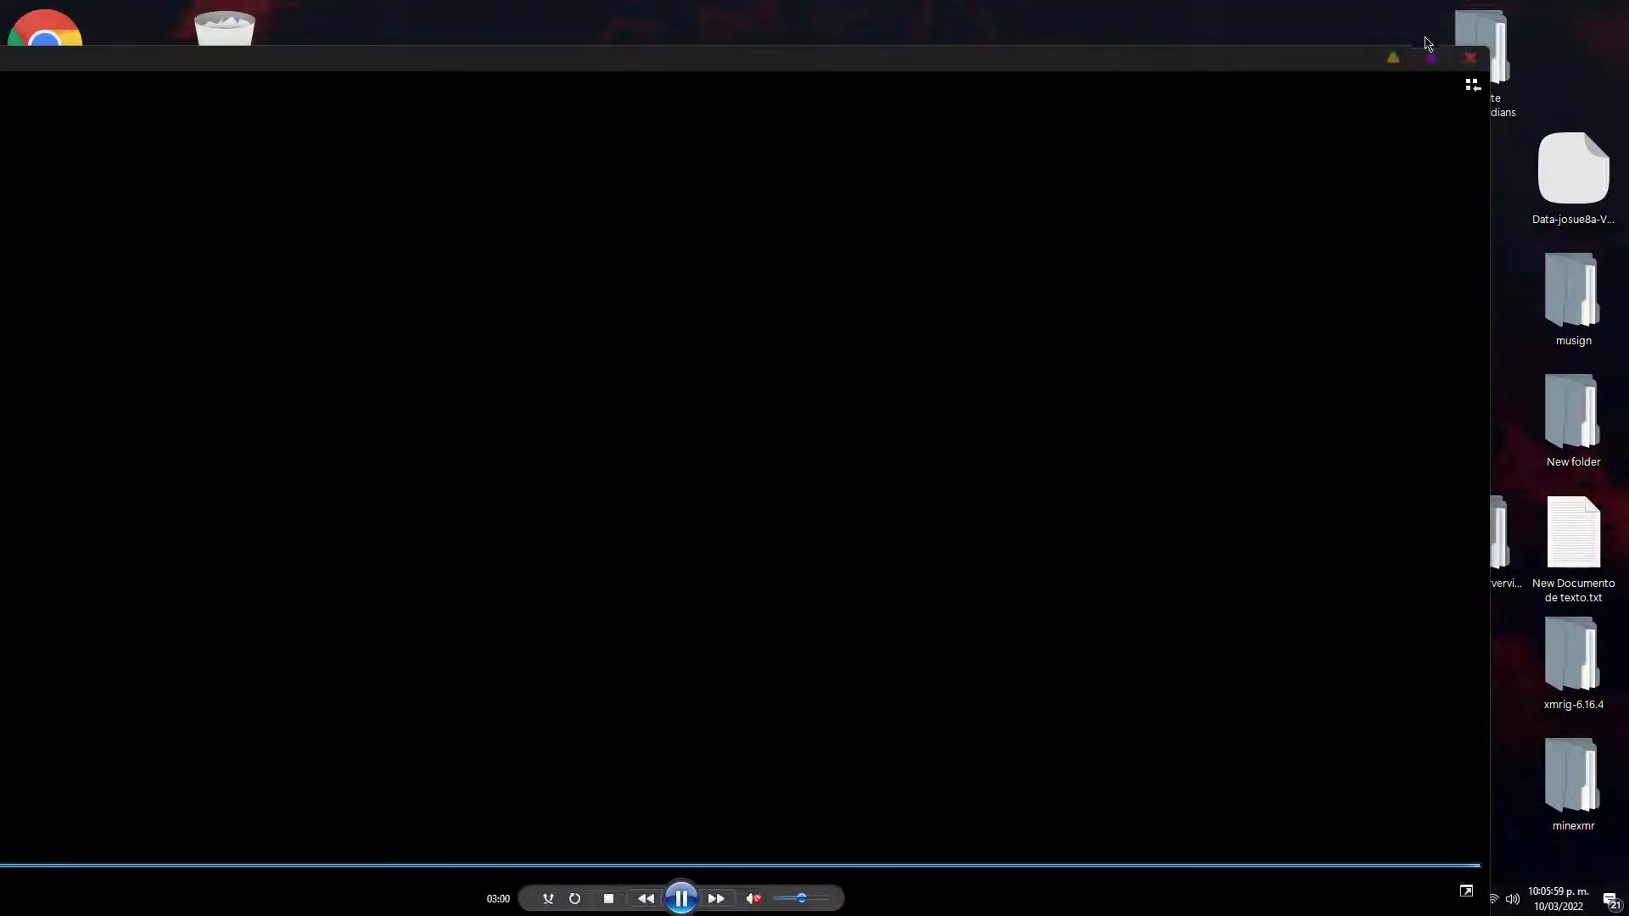
click(1470, 56)
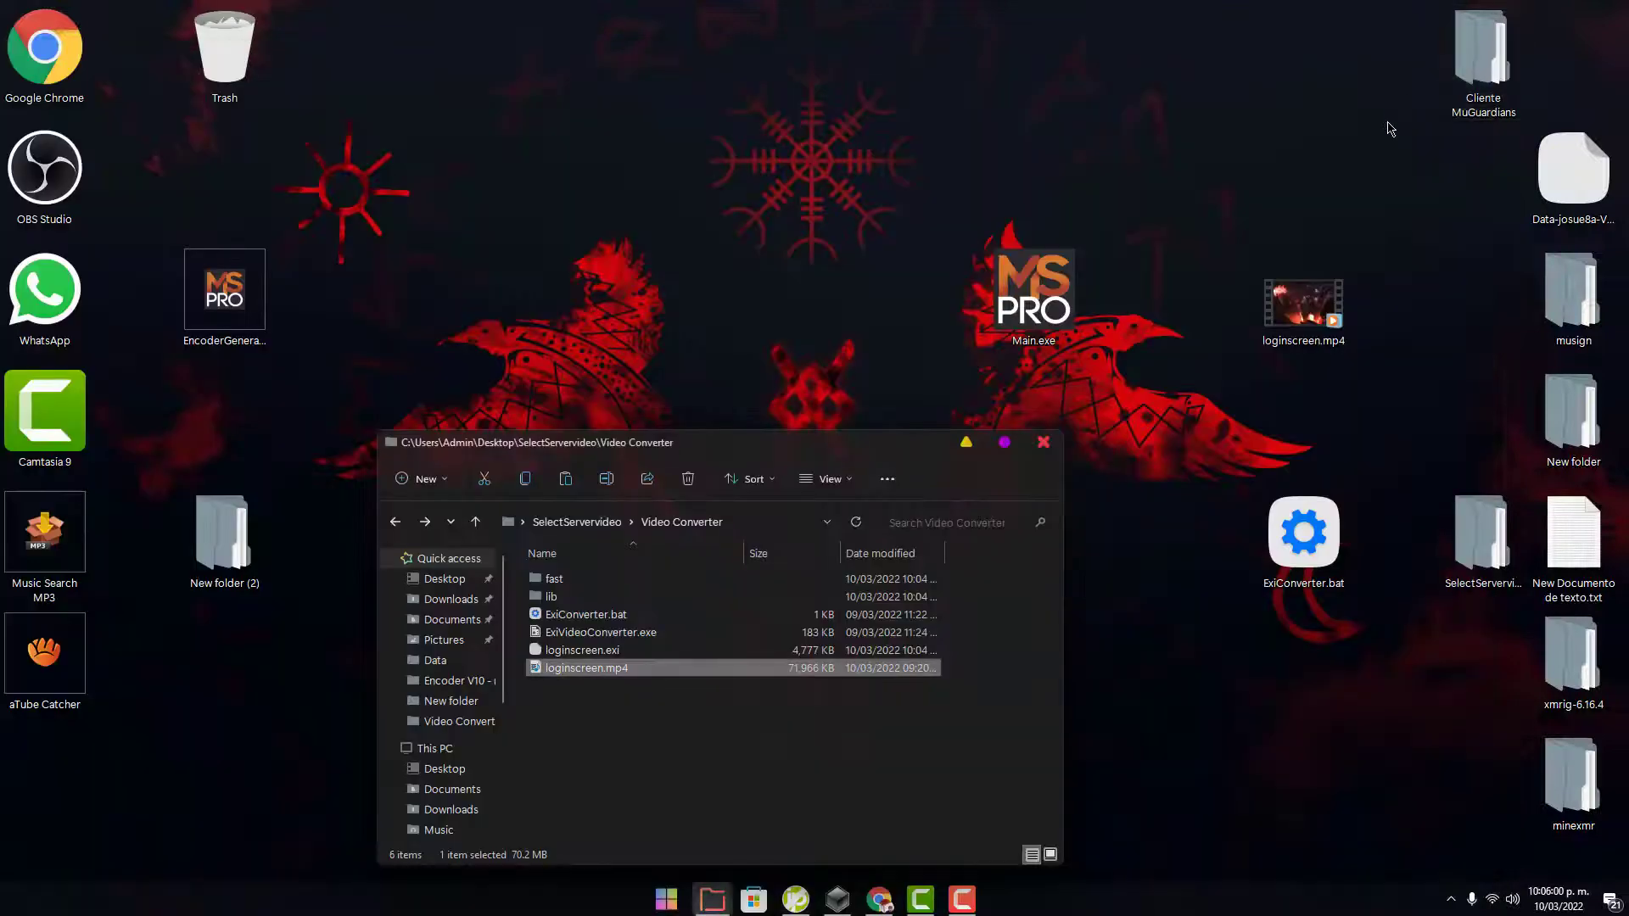
click(880, 727)
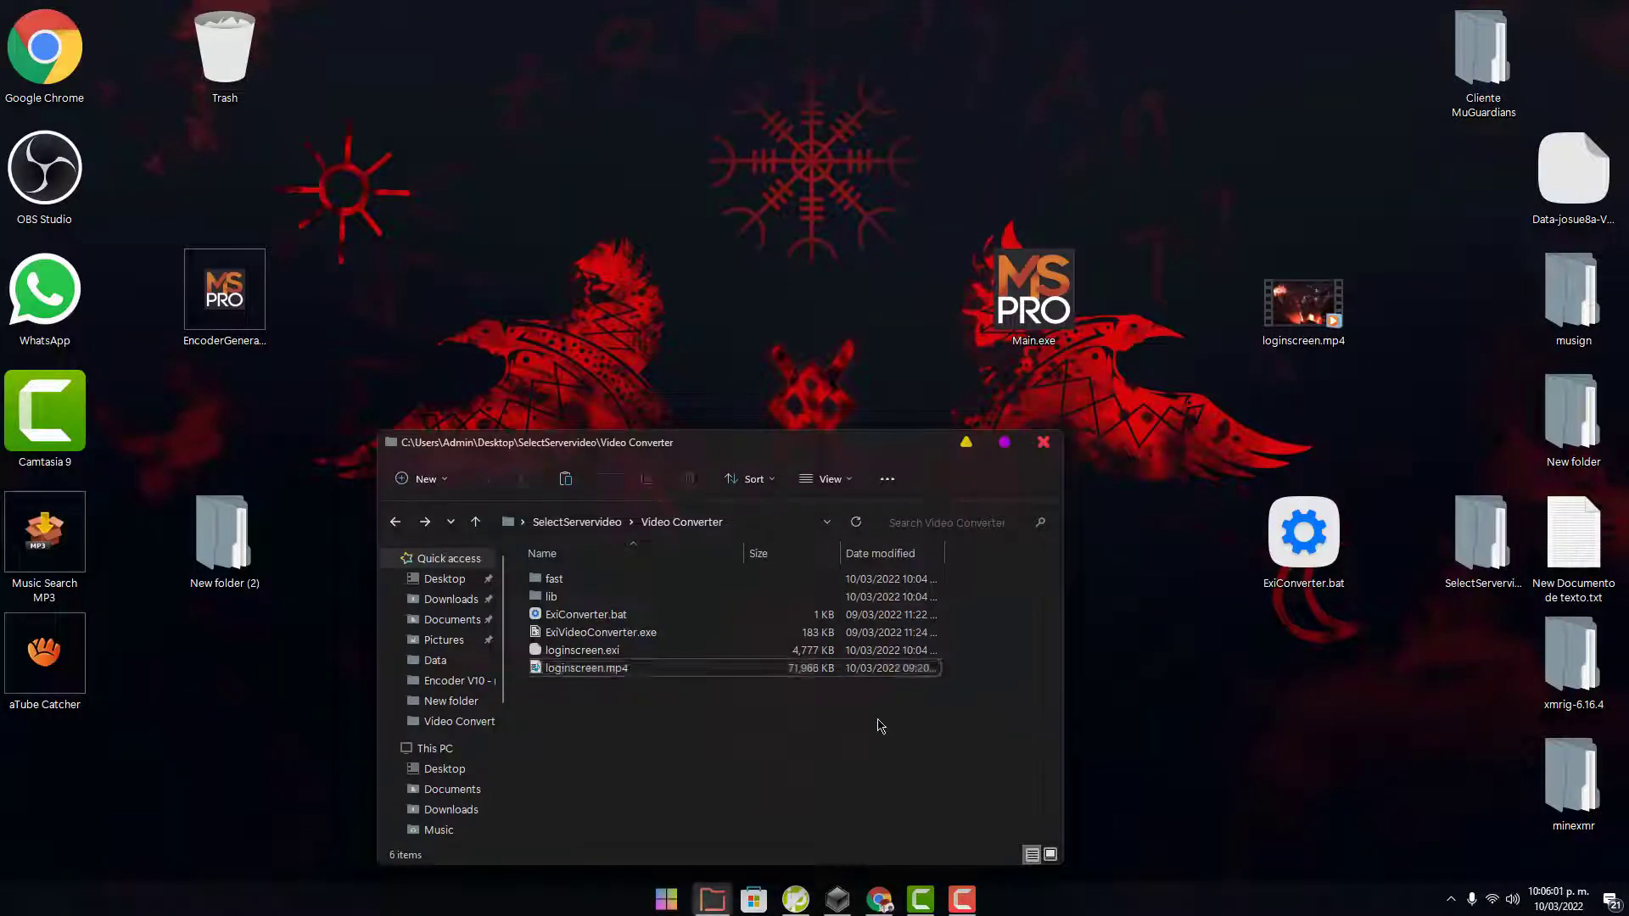
Step: Return ExiConverter.bat to the fast subfolder and put the desktop's ExiConverter.bat in the Video Converter folder
click(674, 613)
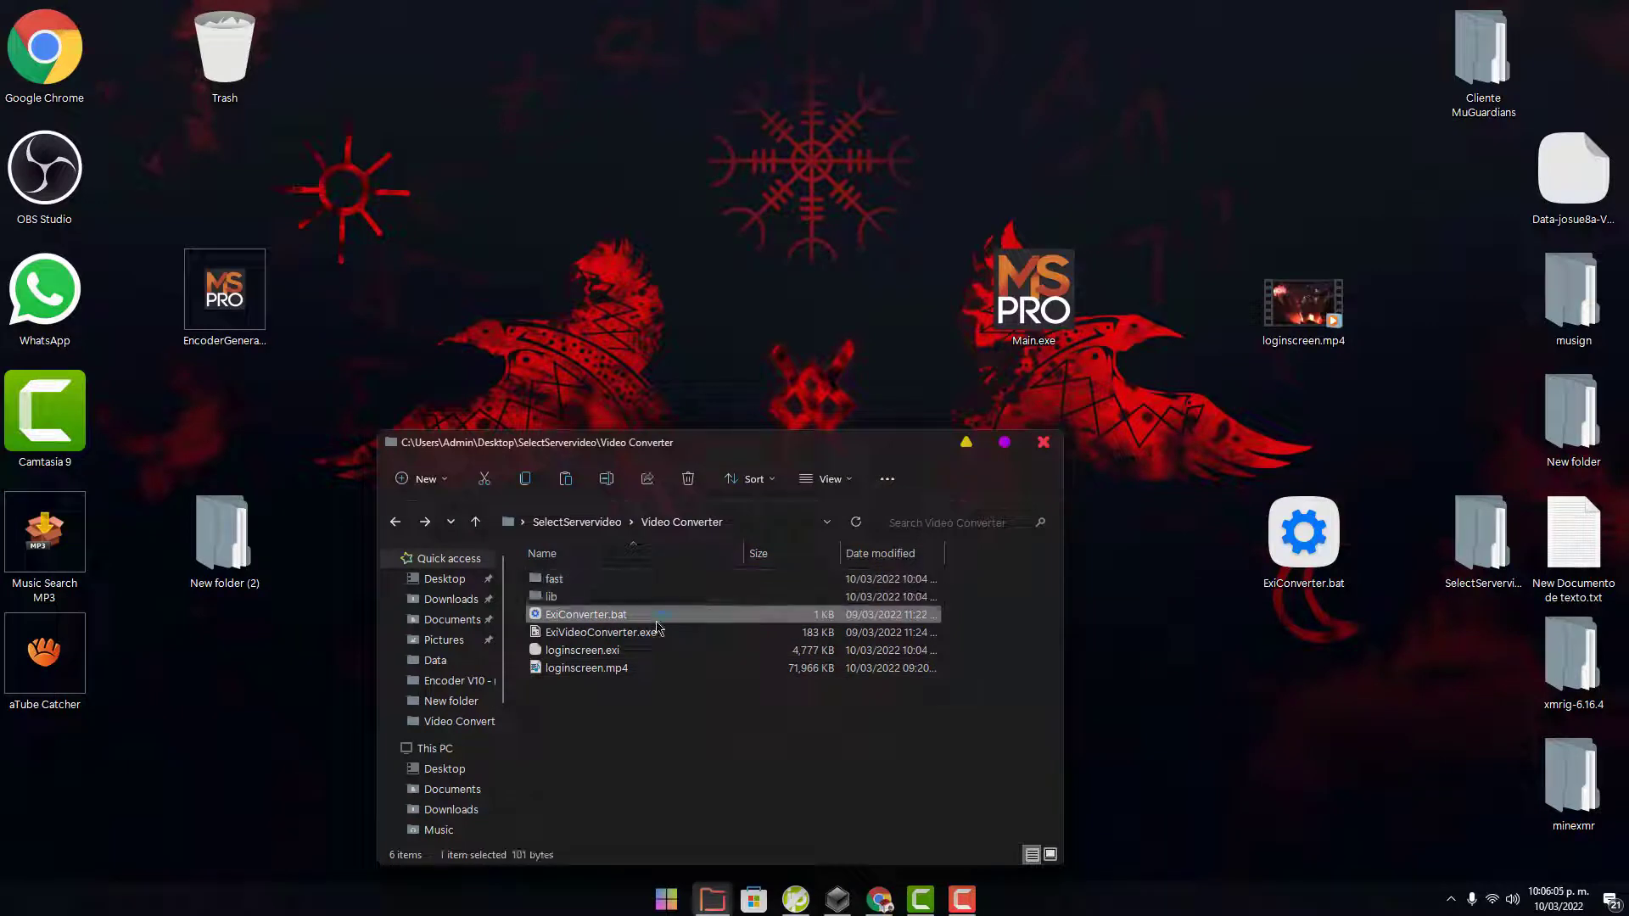
drag(646, 621, 592, 582)
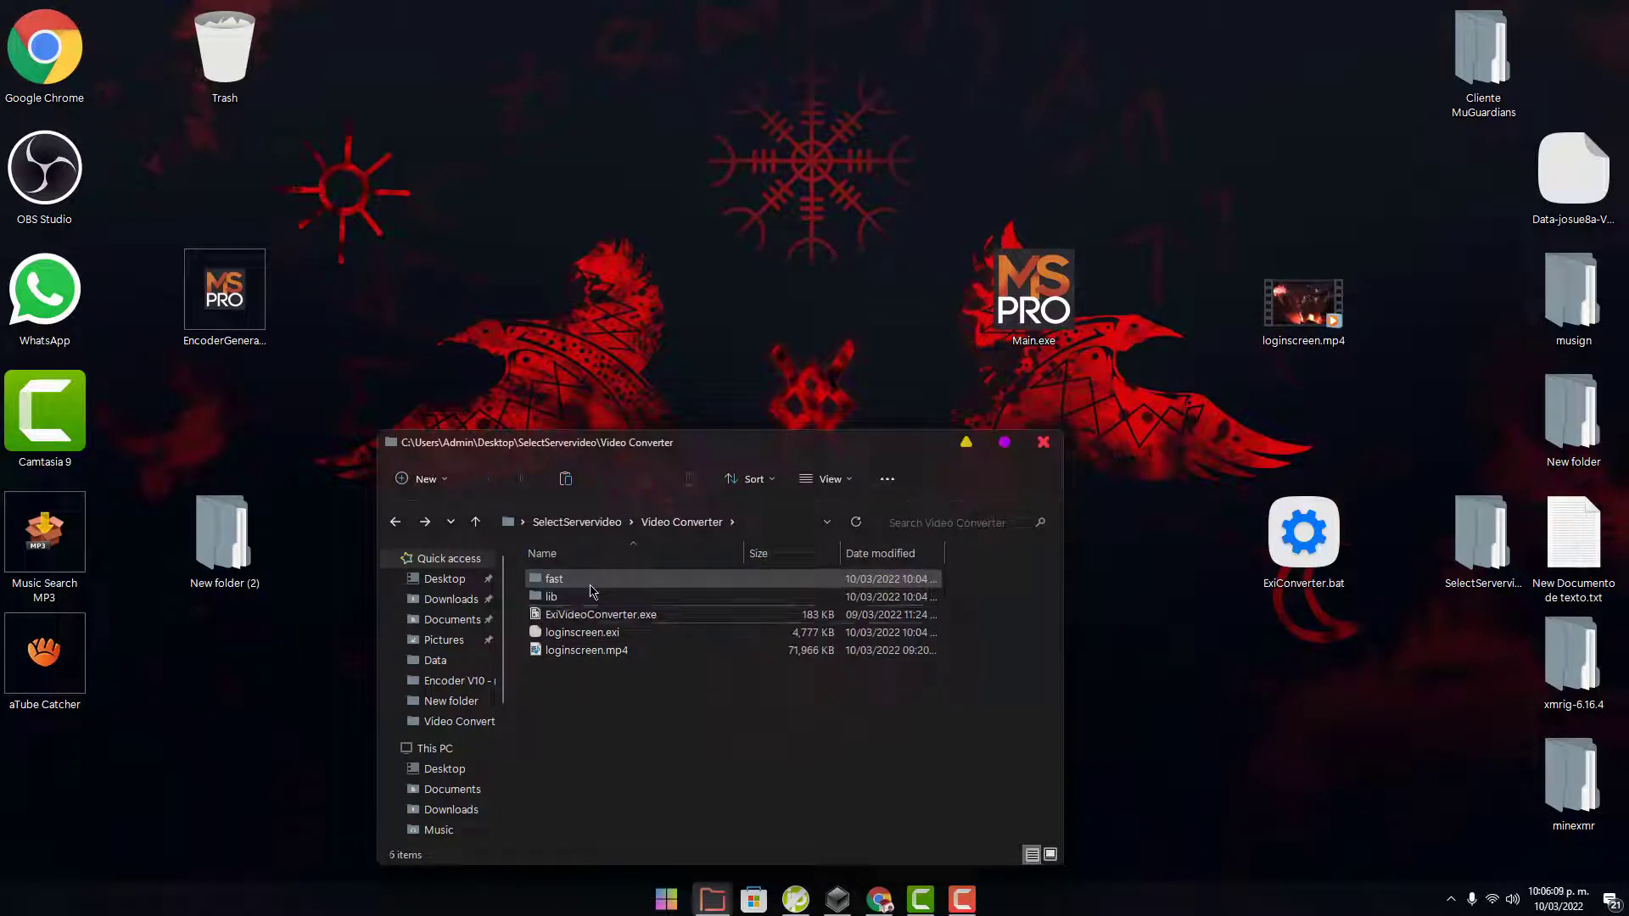
drag(1304, 535, 865, 764)
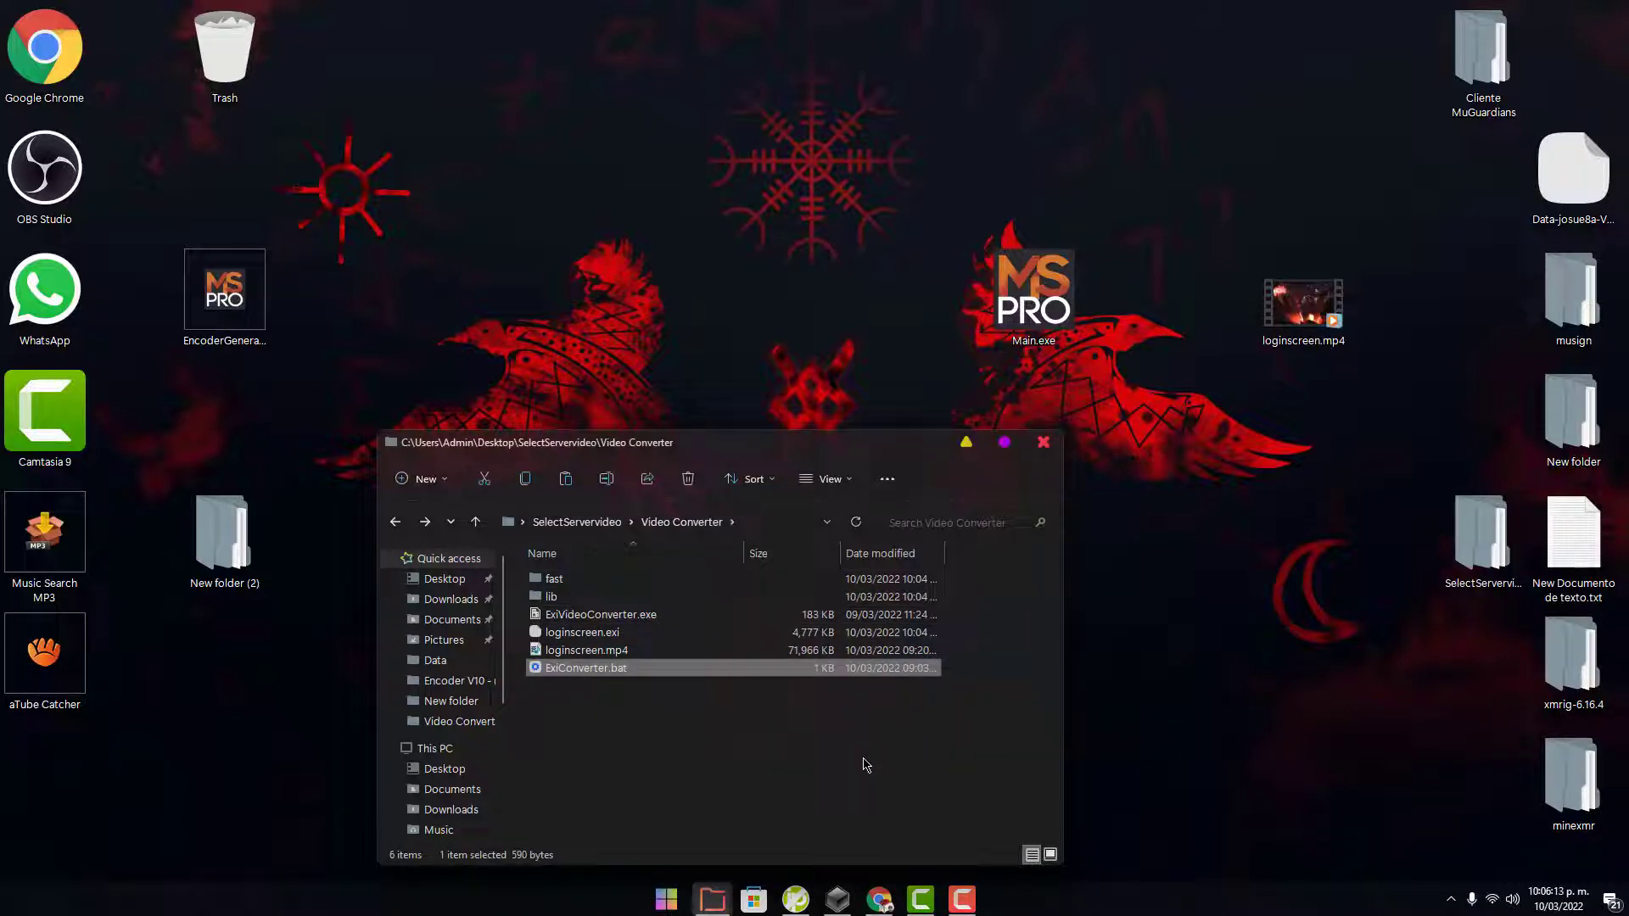
Step: Run ExiConverter.bat with quality 1 and resolution 1920x1080
double_click(771, 680)
drag(259, 44, 1220, 414)
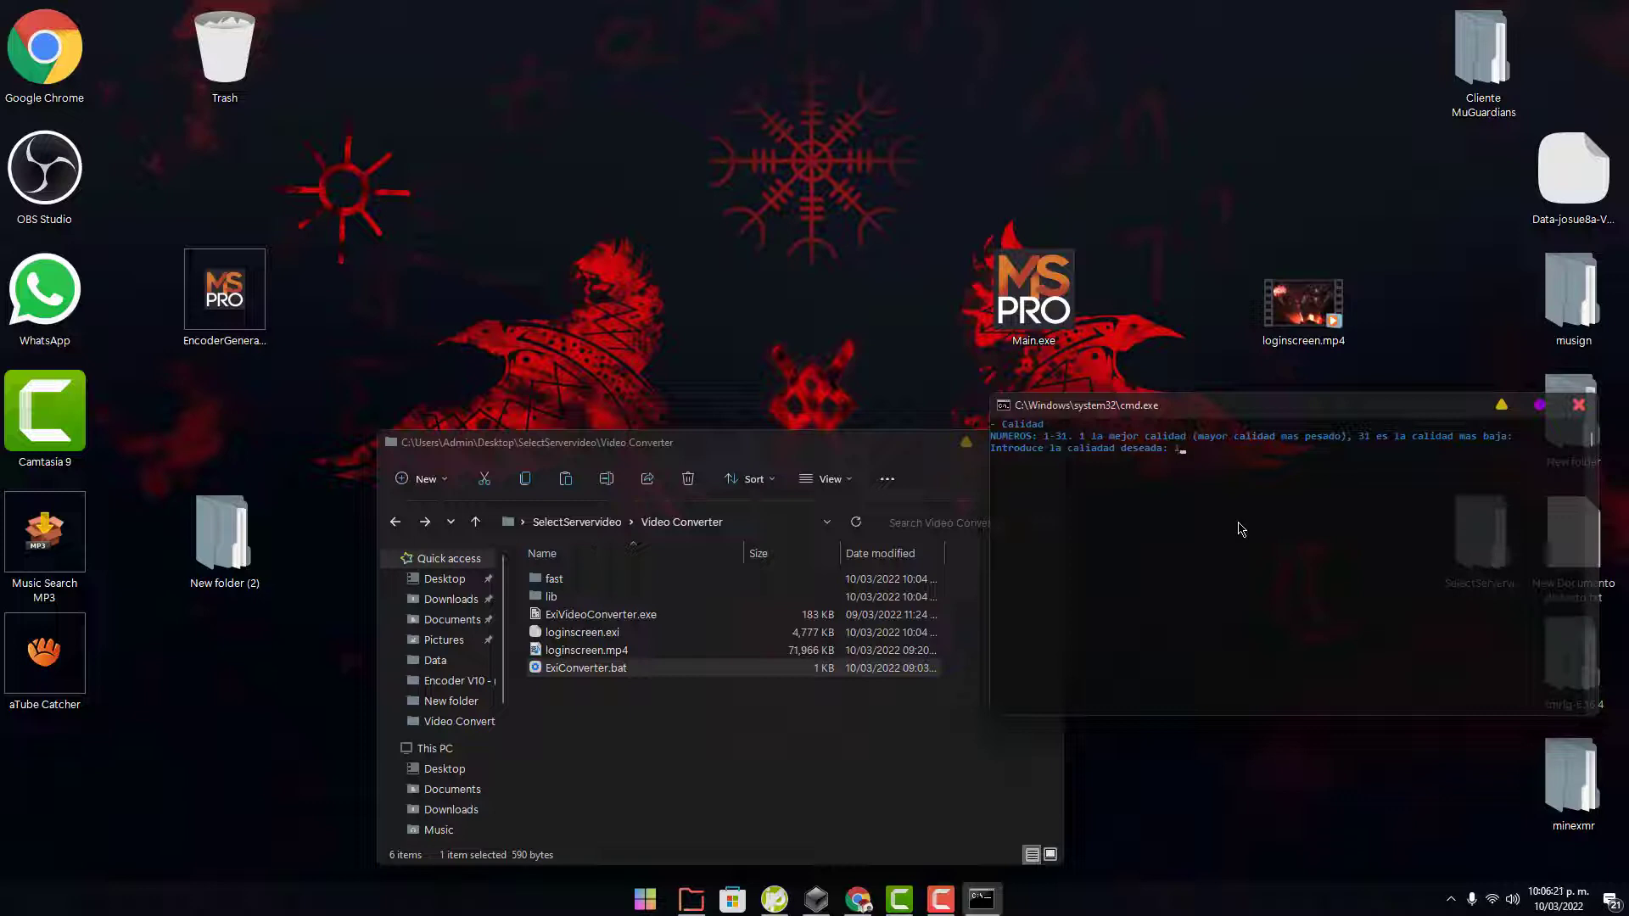
key(Return)
text(18)
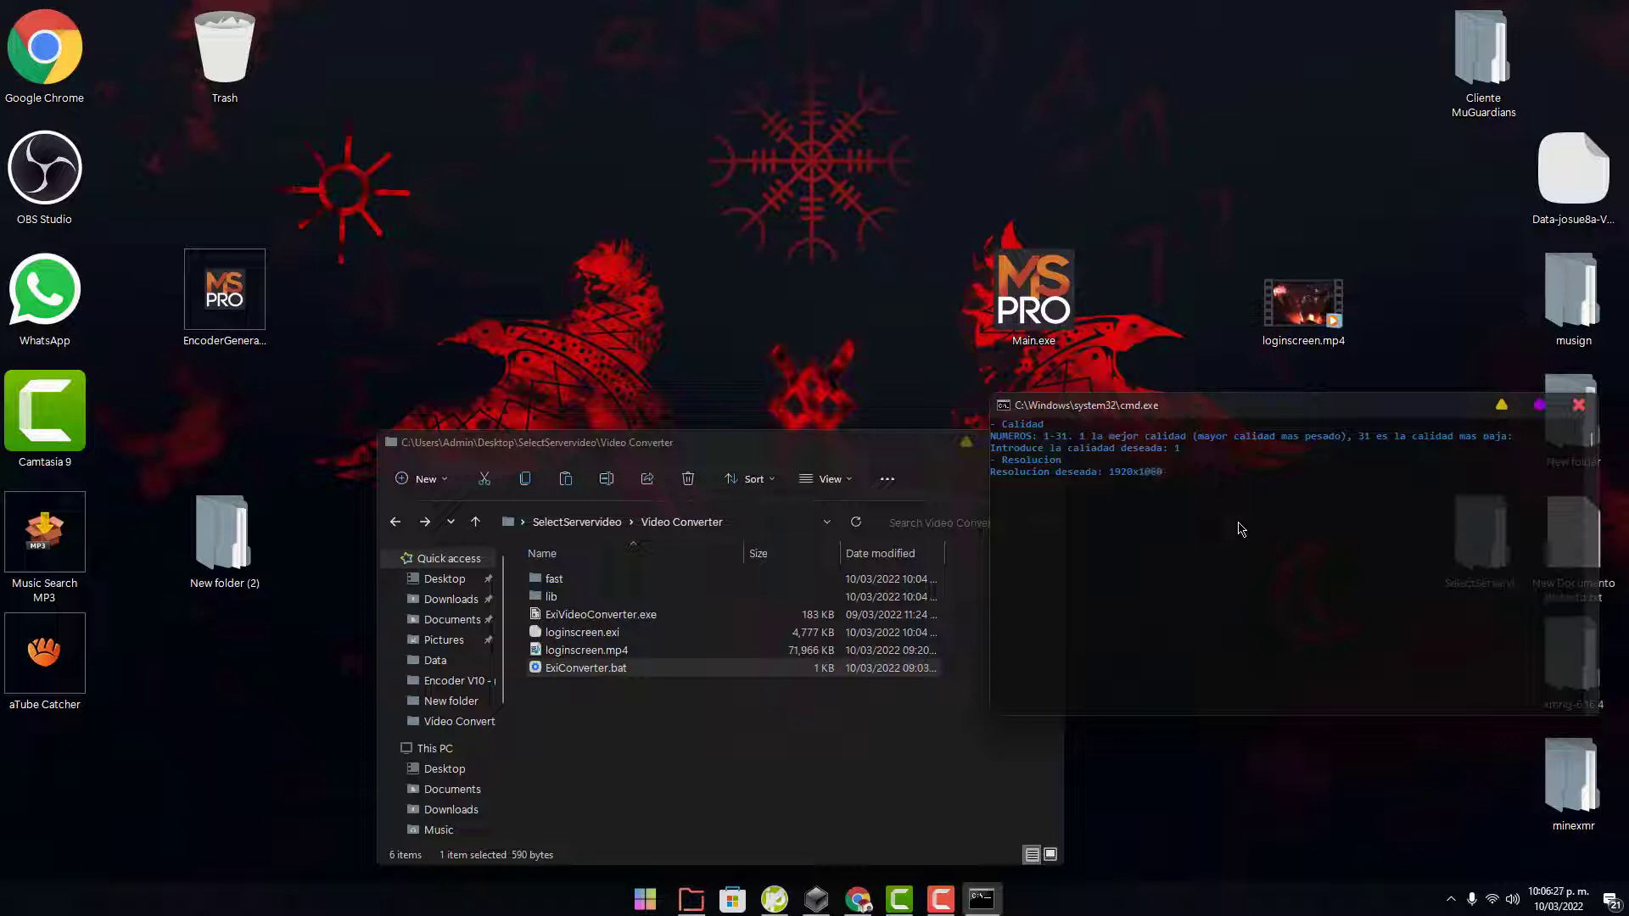
text(20x1080)
key(Return)
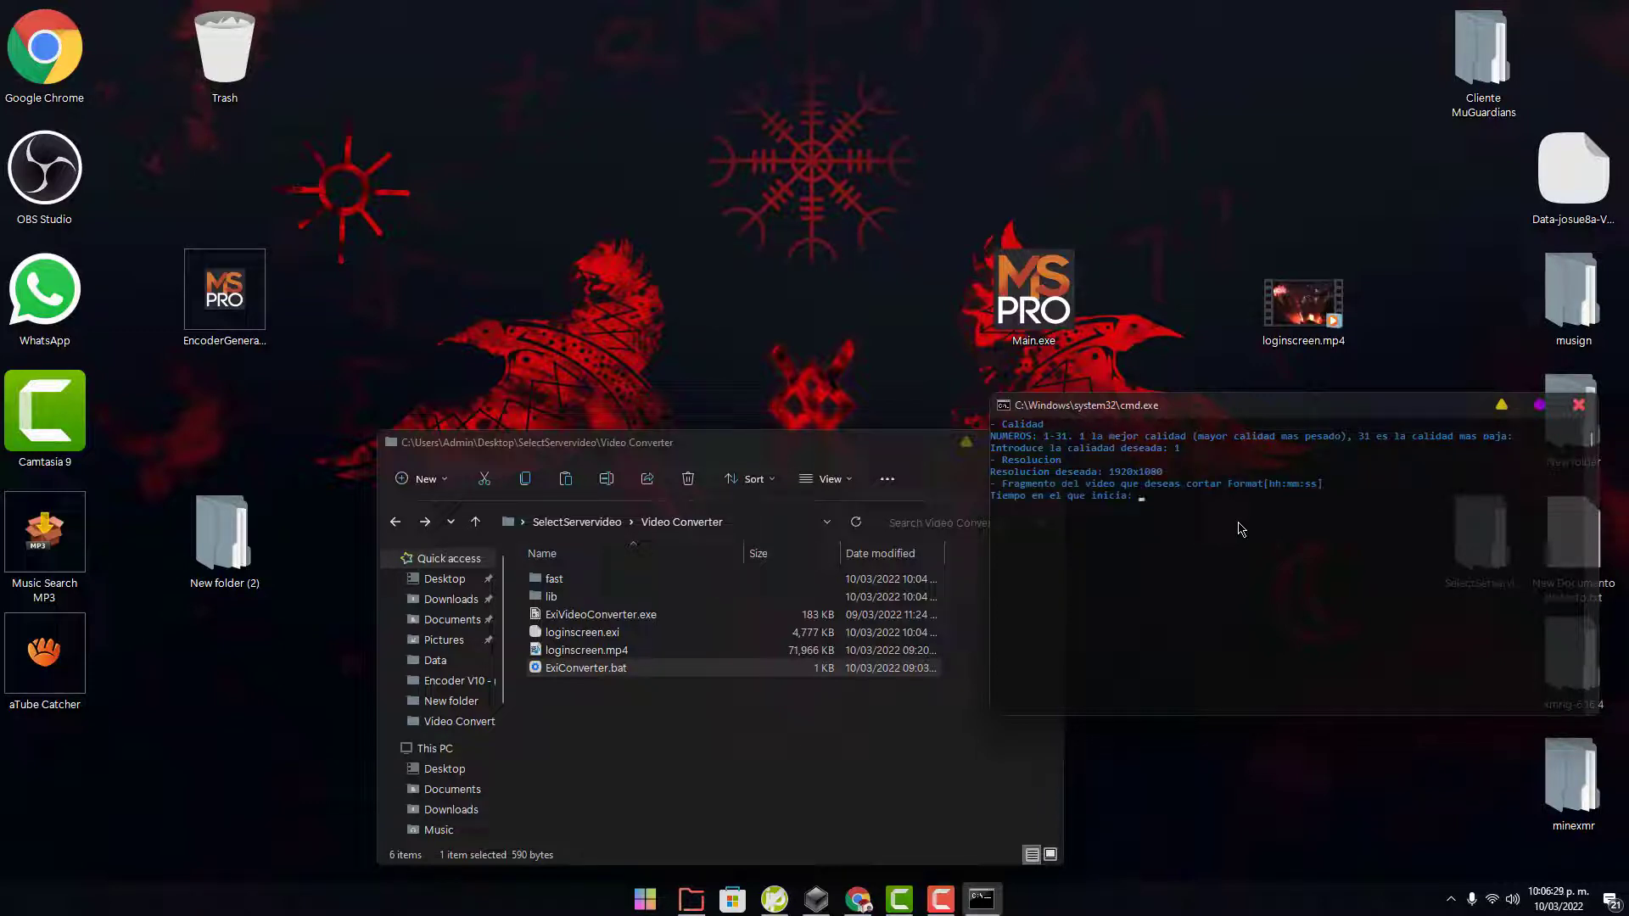
Step: Pause loginscreen.mp4 at 00:40 to choose the fragment's beginning, and enter 00:00:40 as the start time in the converter
double_click(589, 649)
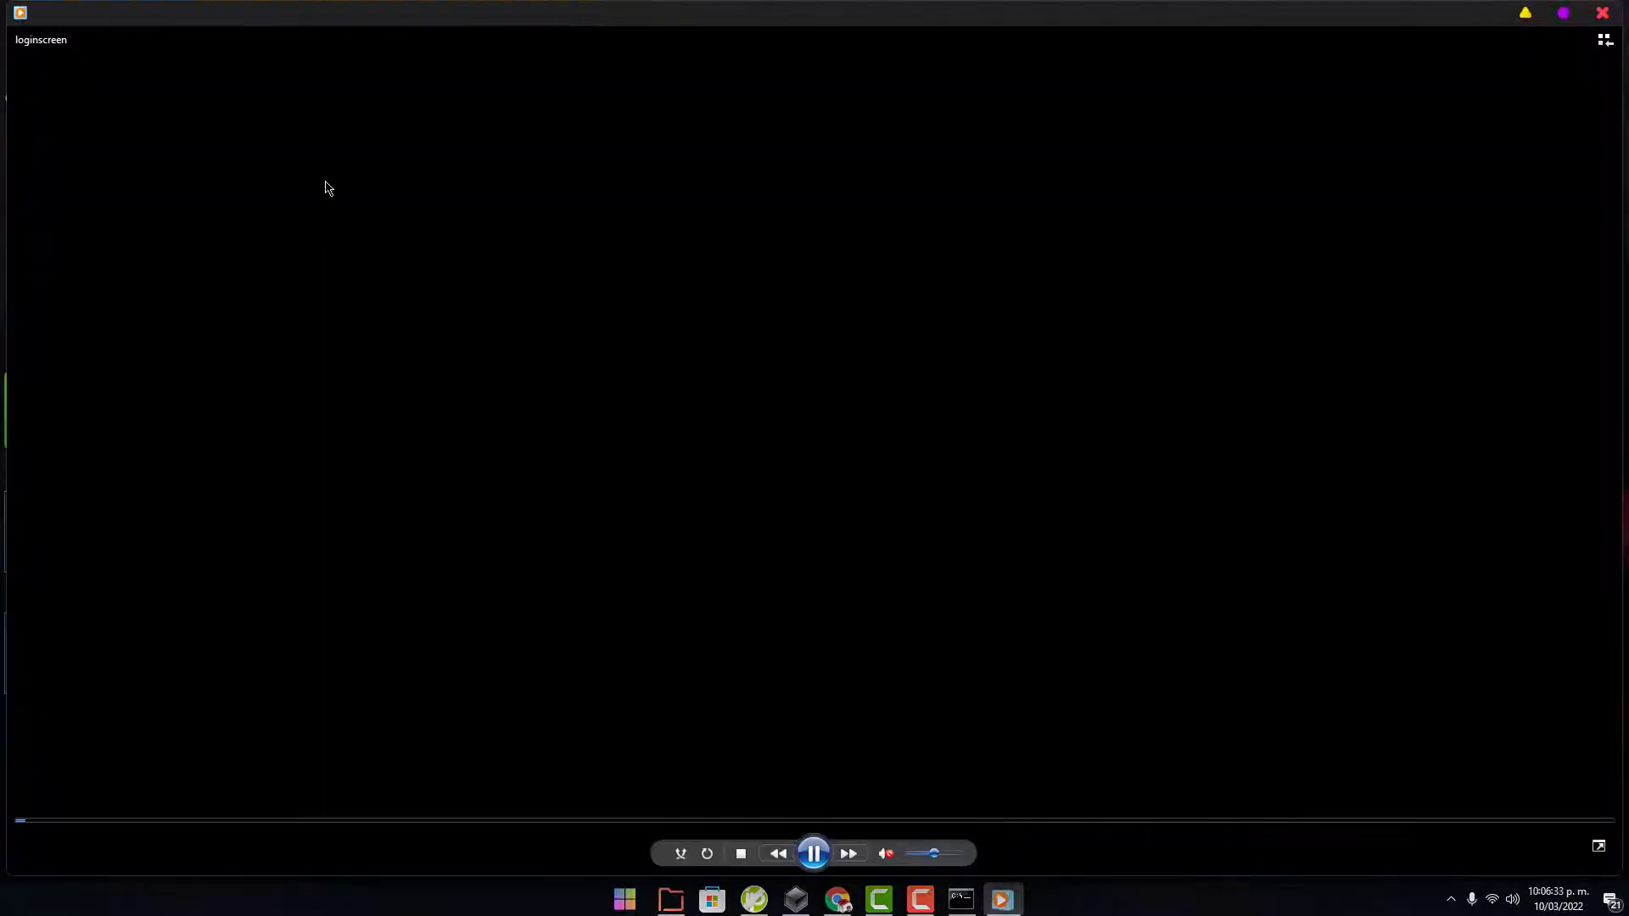
drag(722, 15, 927, 88)
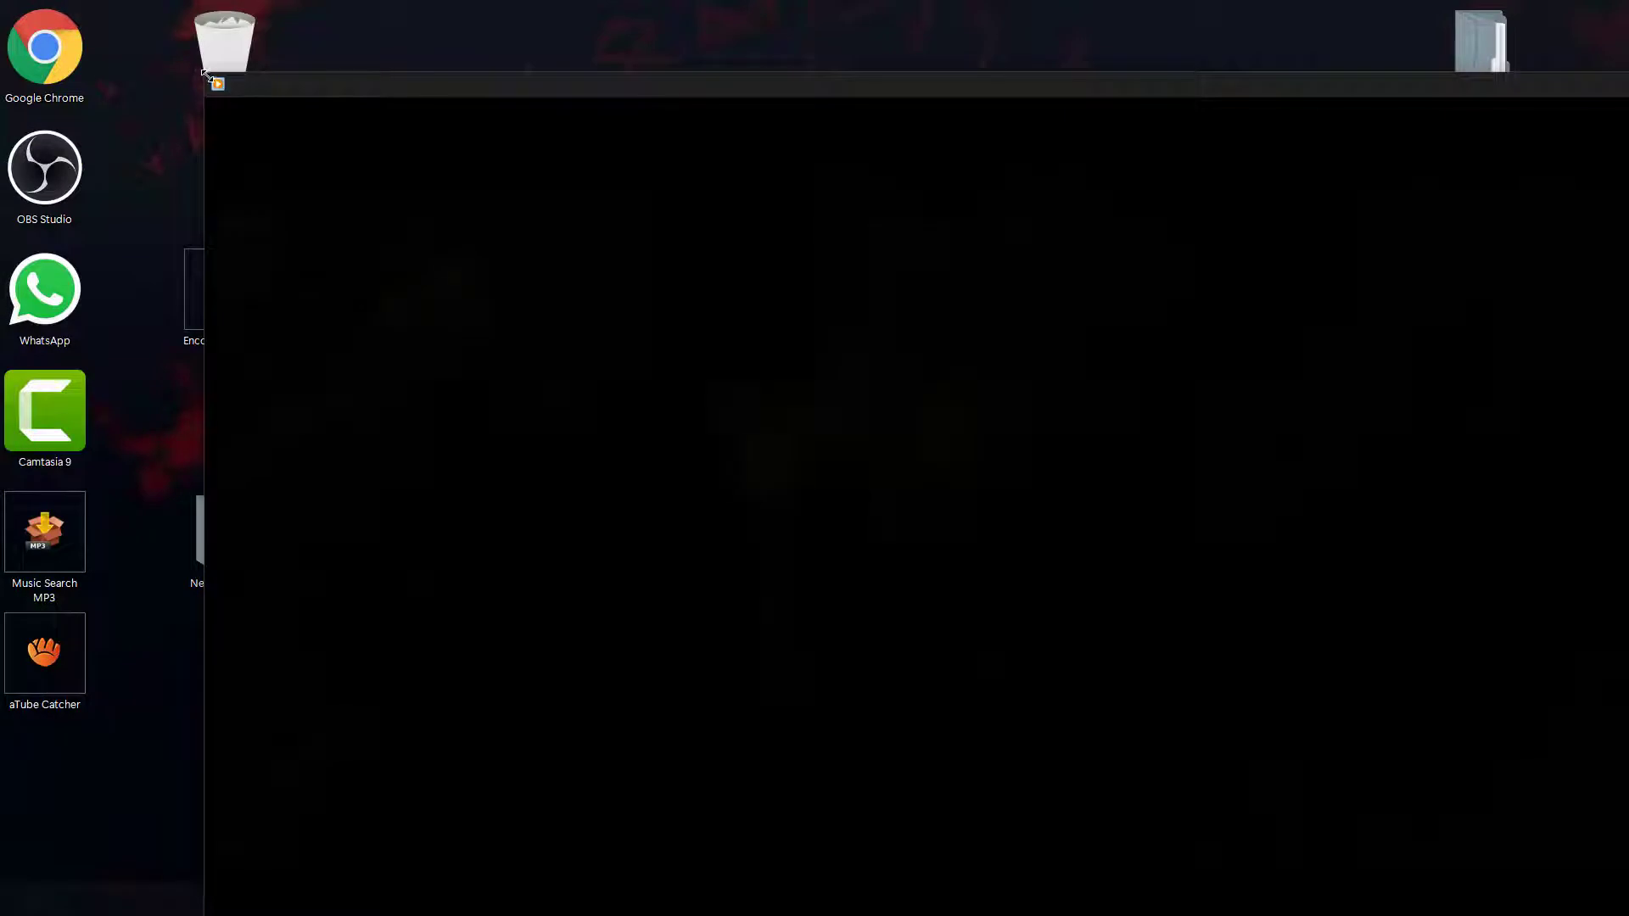
drag(205, 75, 309, 55)
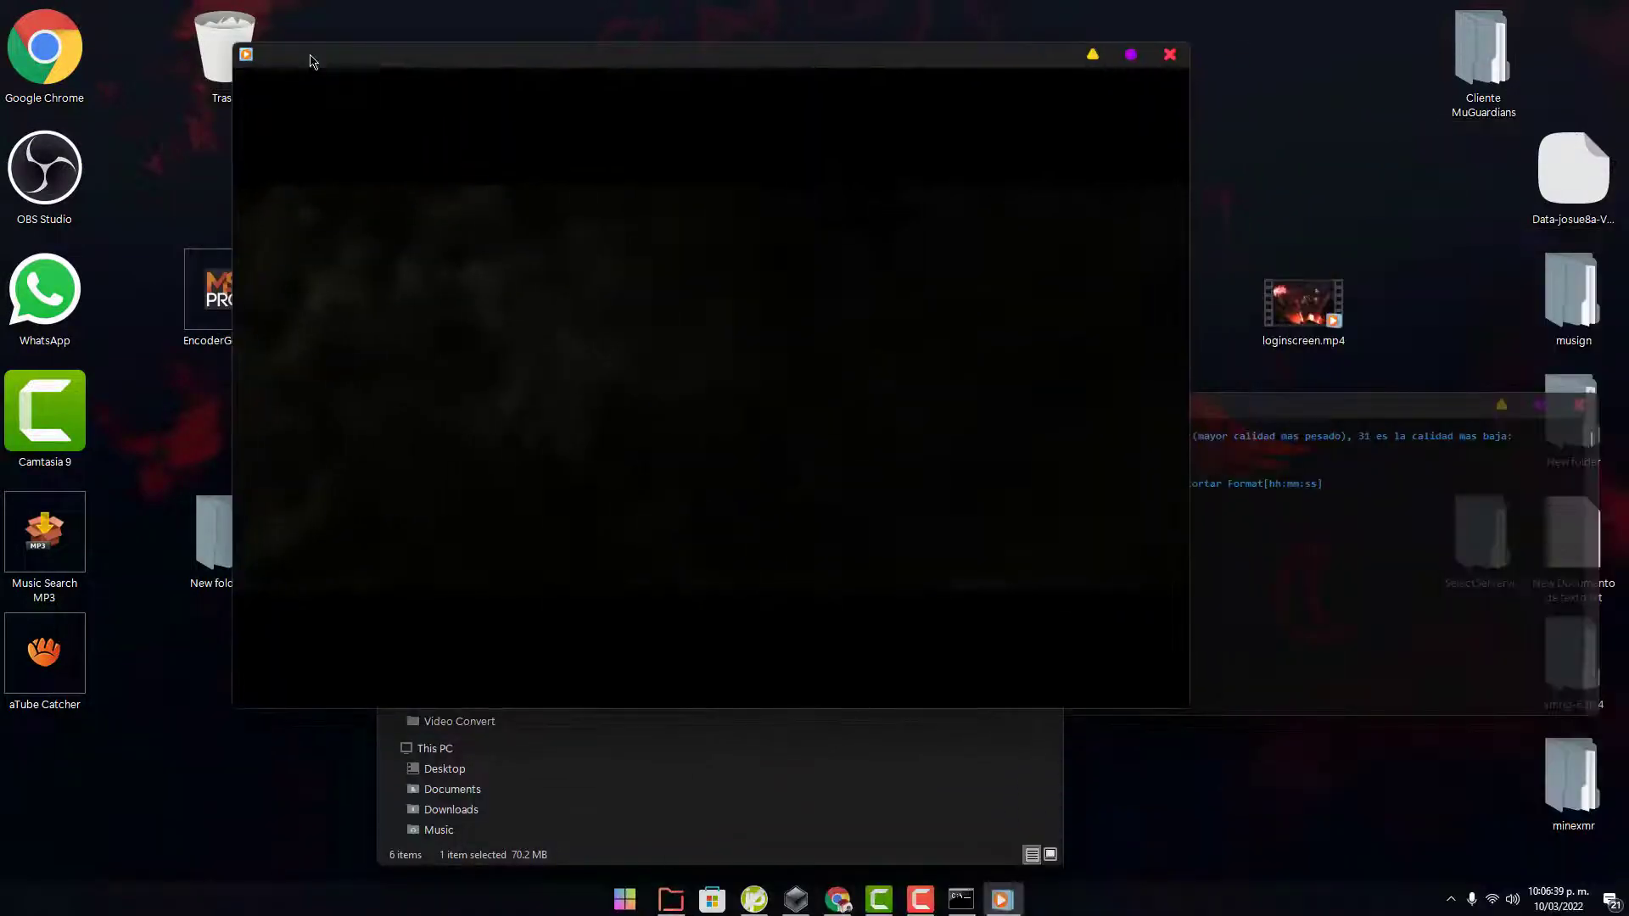
click(421, 654)
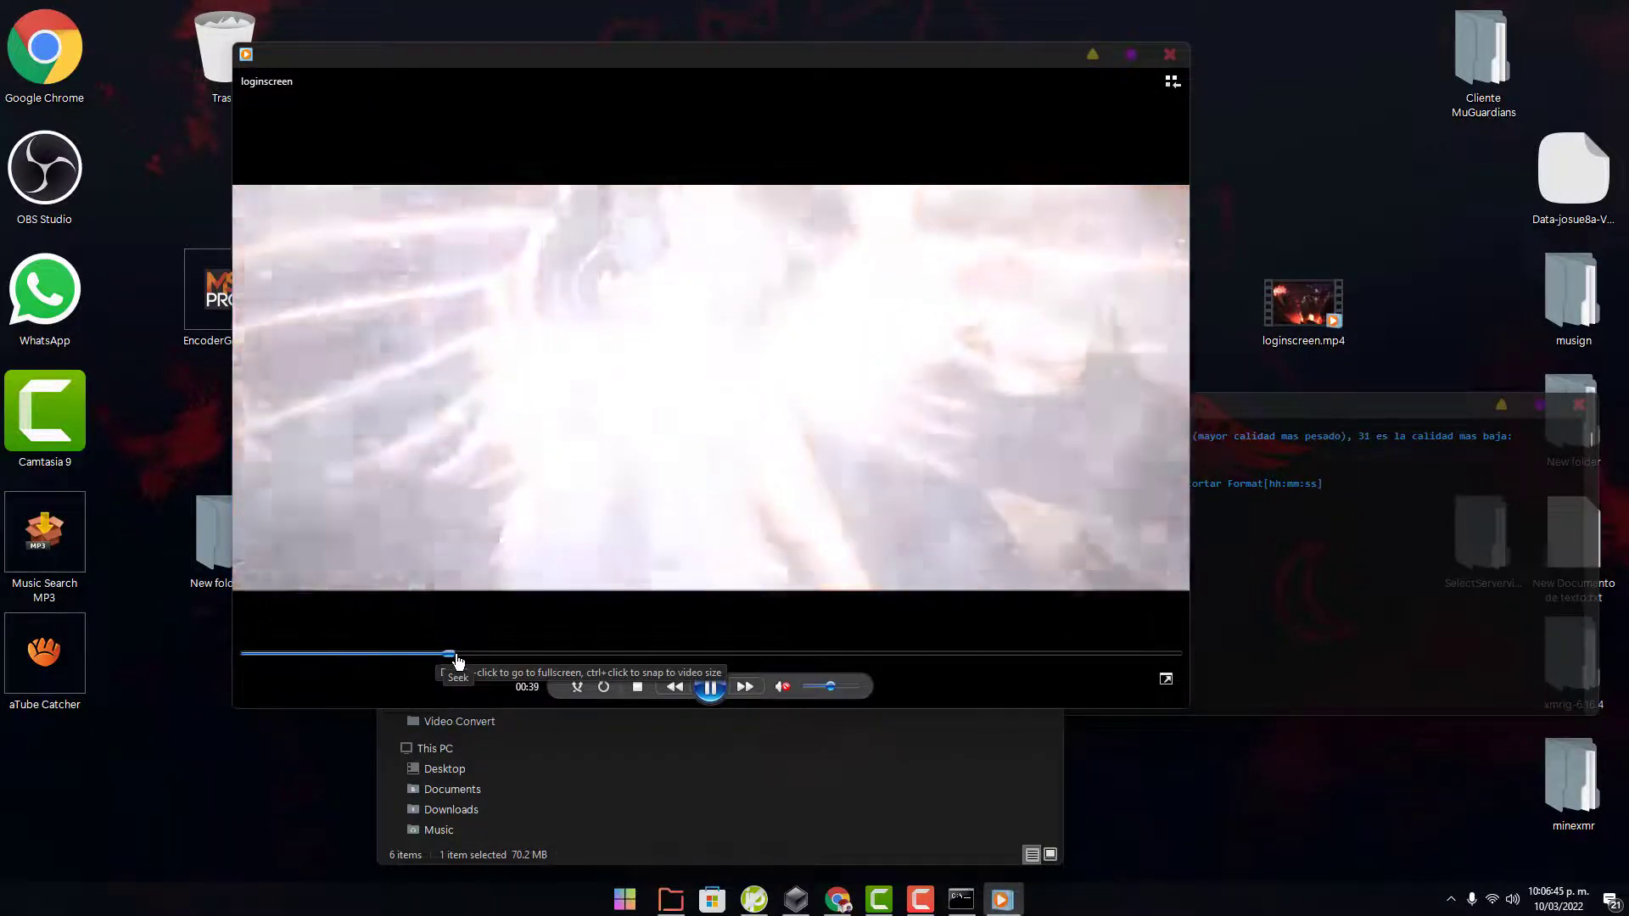
click(710, 697)
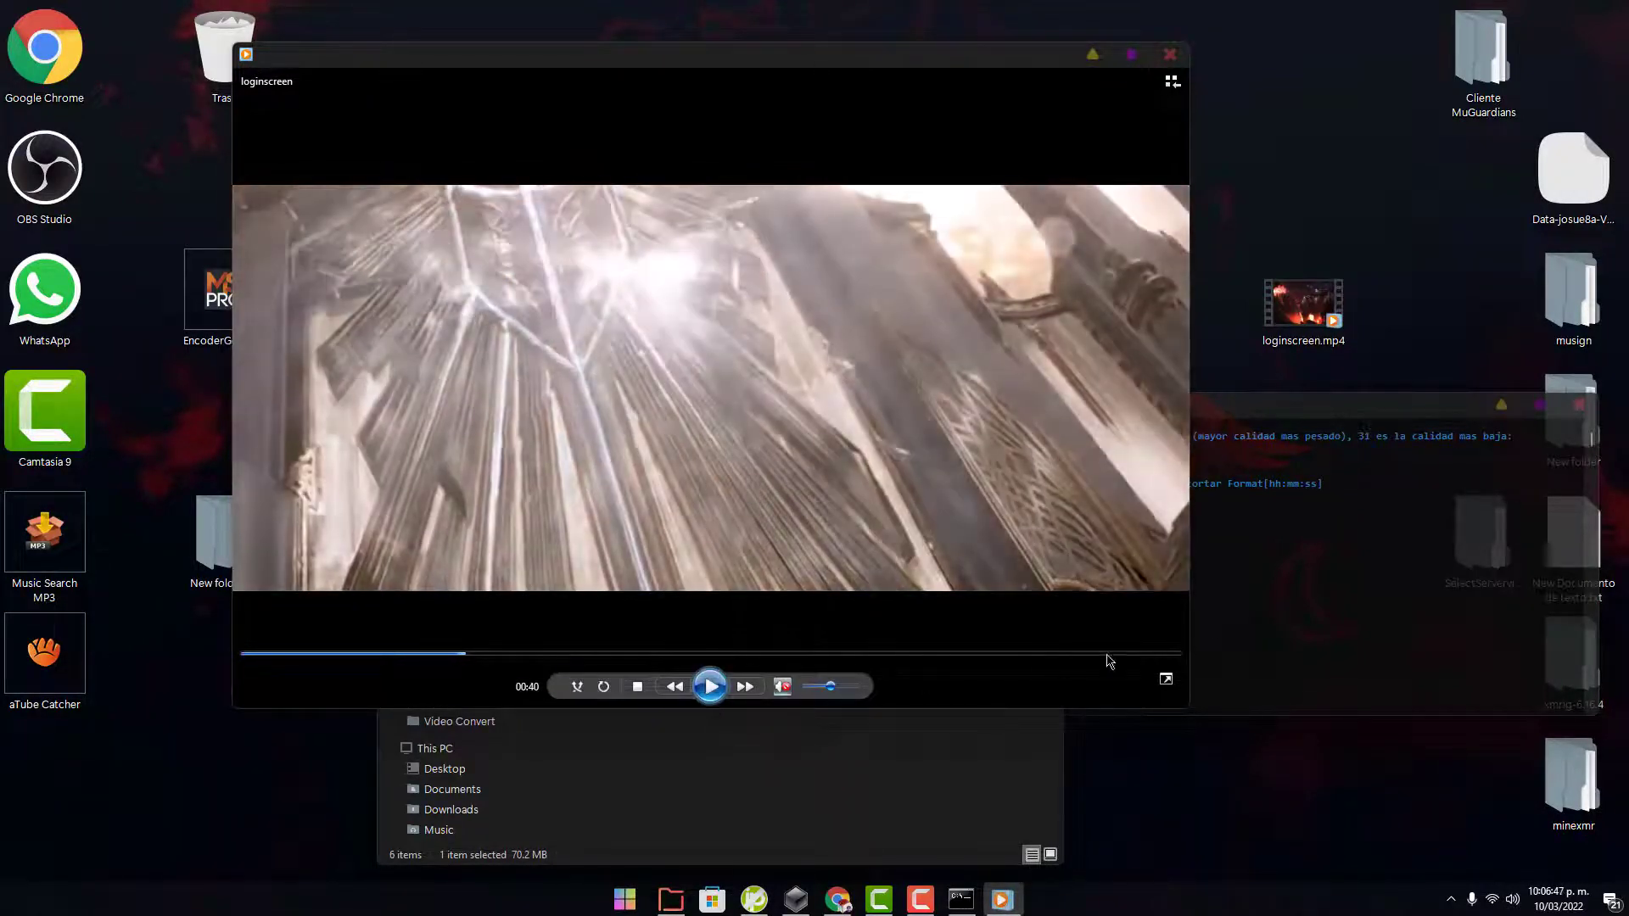
click(1251, 608)
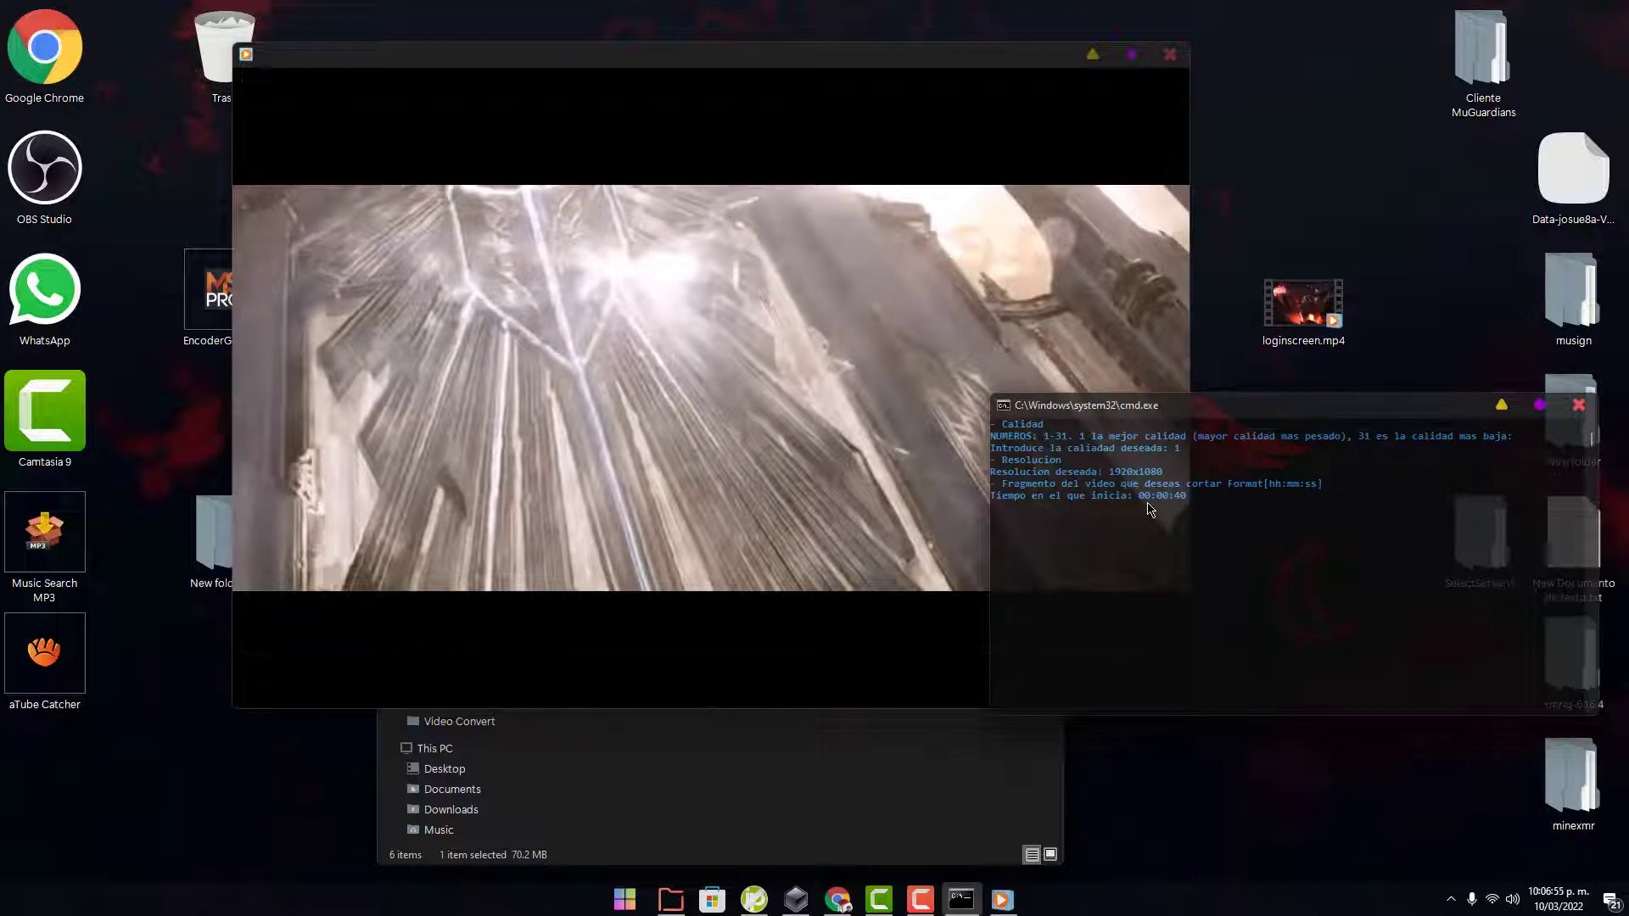
key(Return)
Step: Seek through loginscreen.mp4 and pause at 00:58 to choose the fragment's end, close the player, and submit the end time in the converter
click(799, 60)
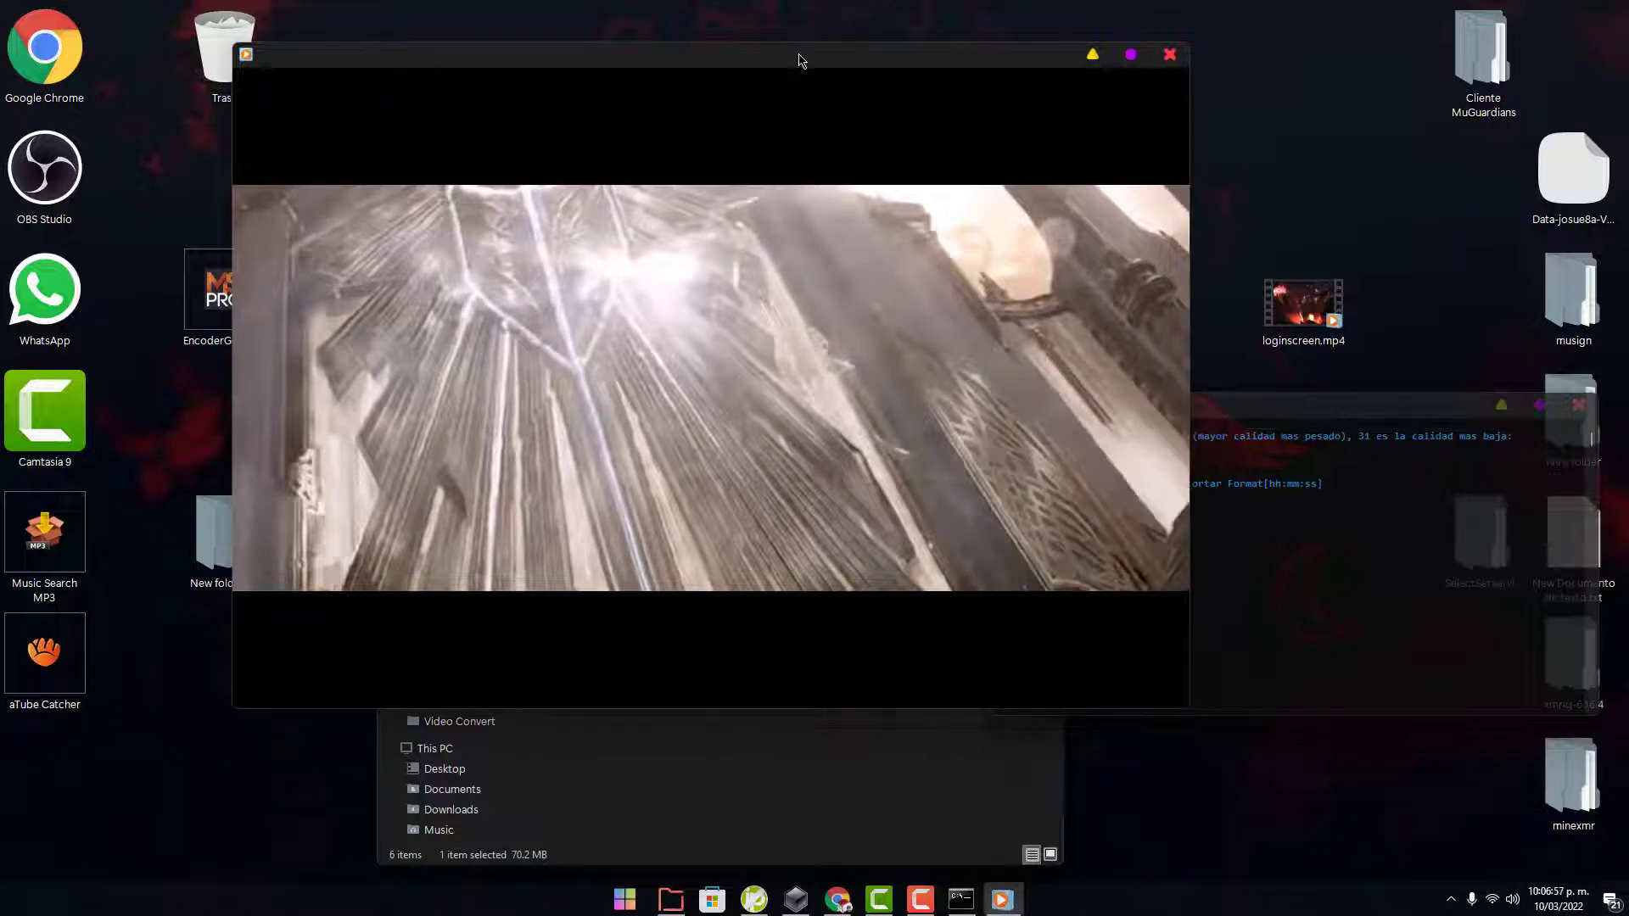
drag(465, 657, 496, 658)
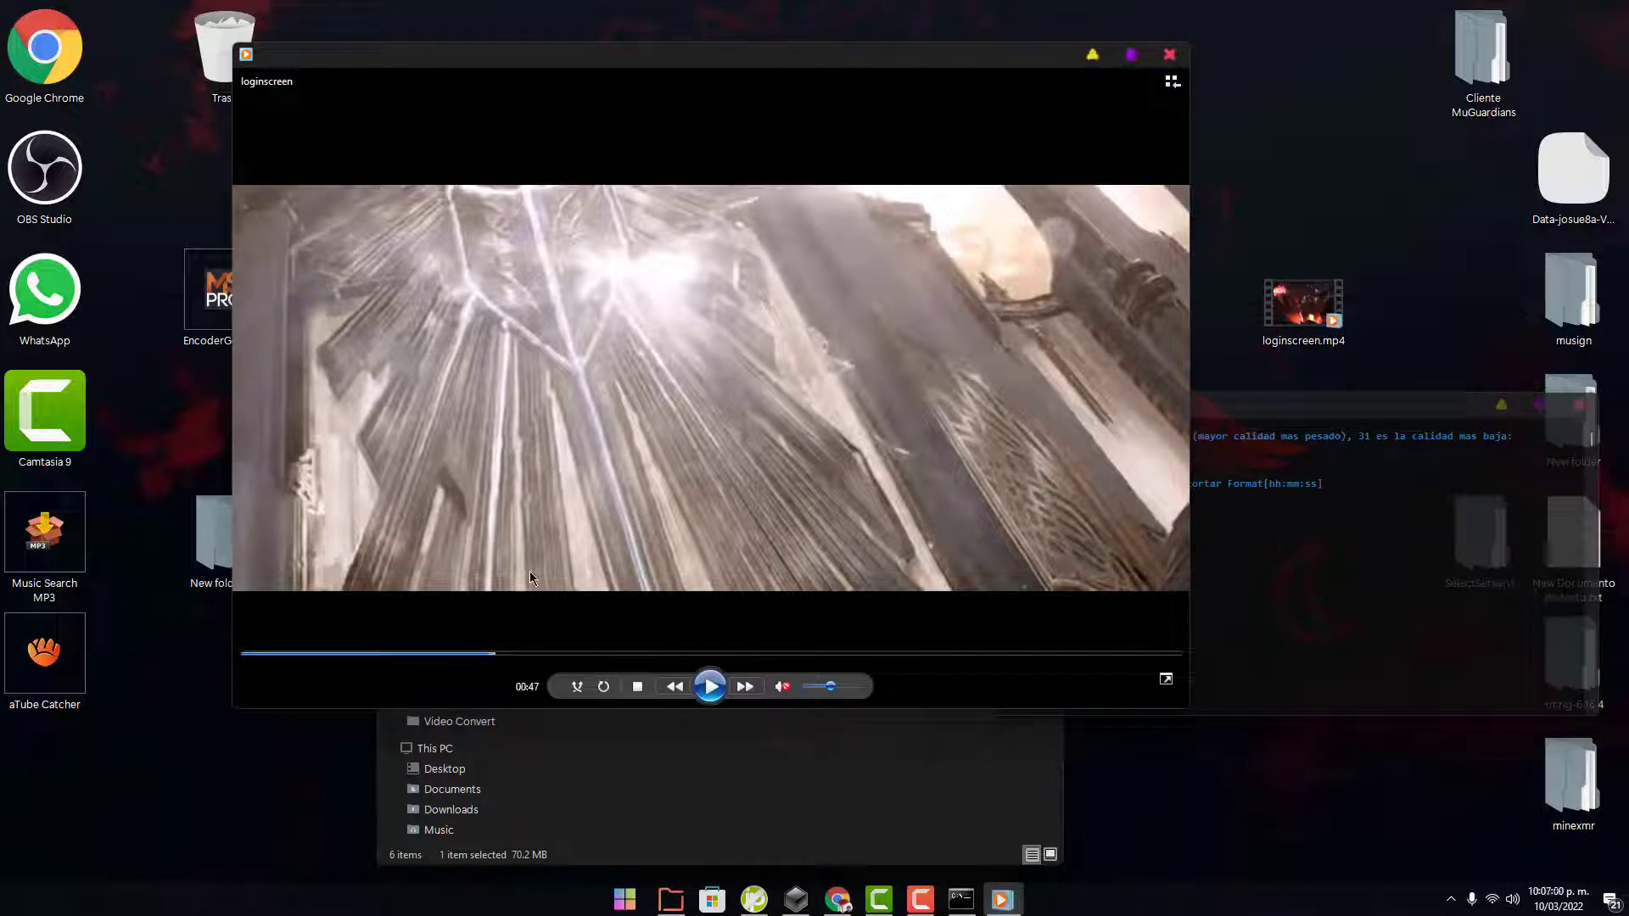
click(710, 686)
click(710, 697)
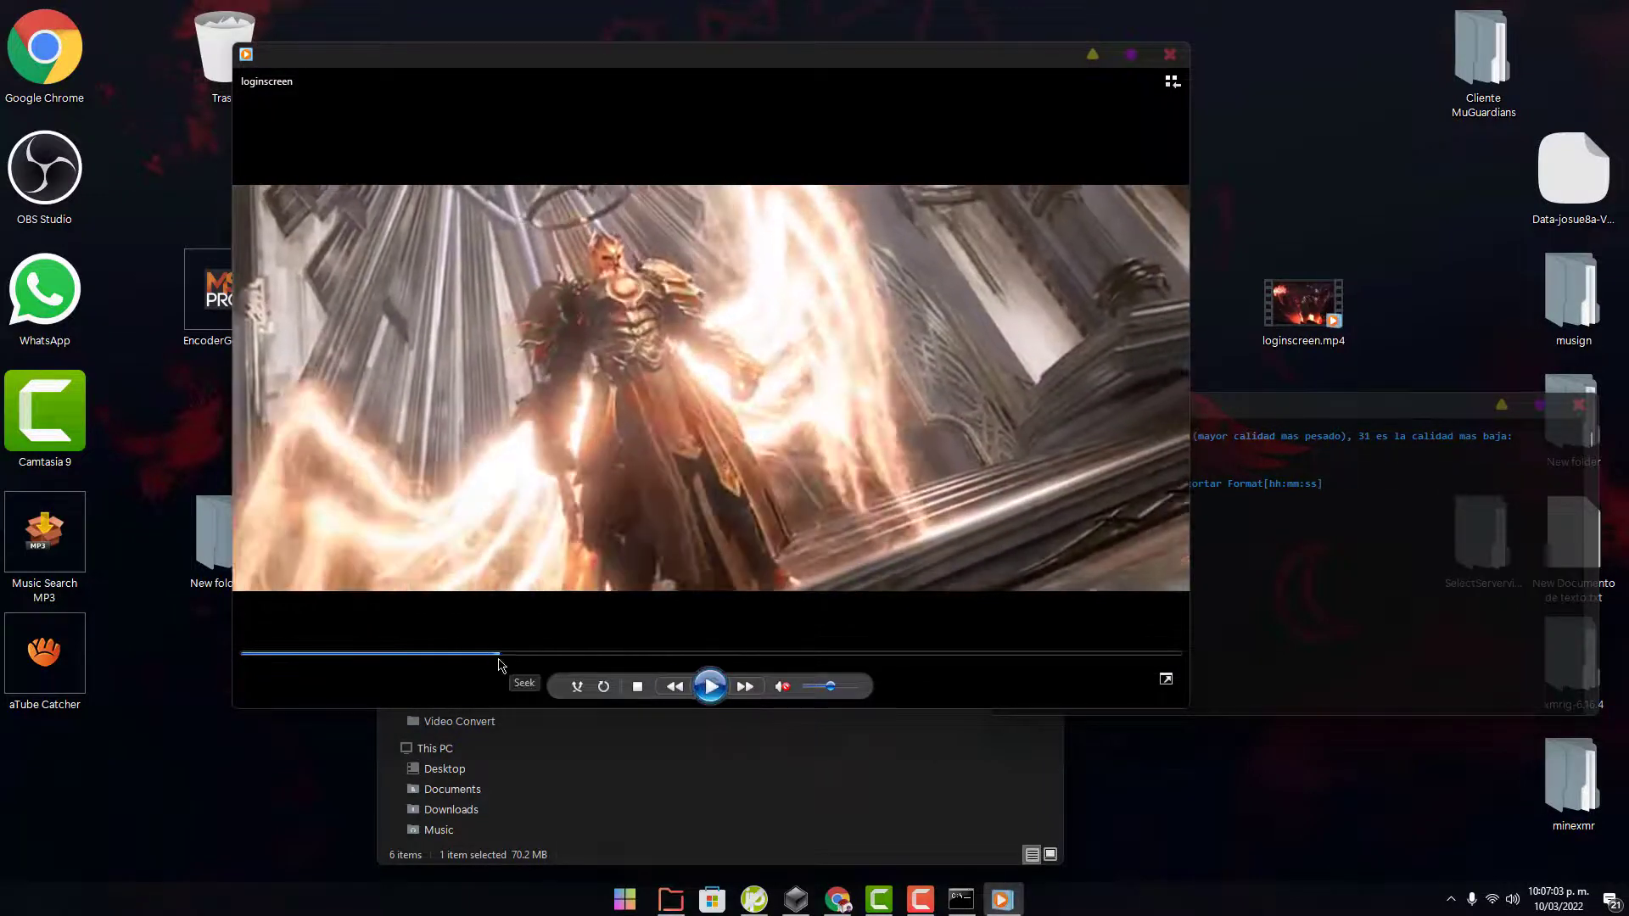
drag(503, 660, 528, 656)
click(711, 687)
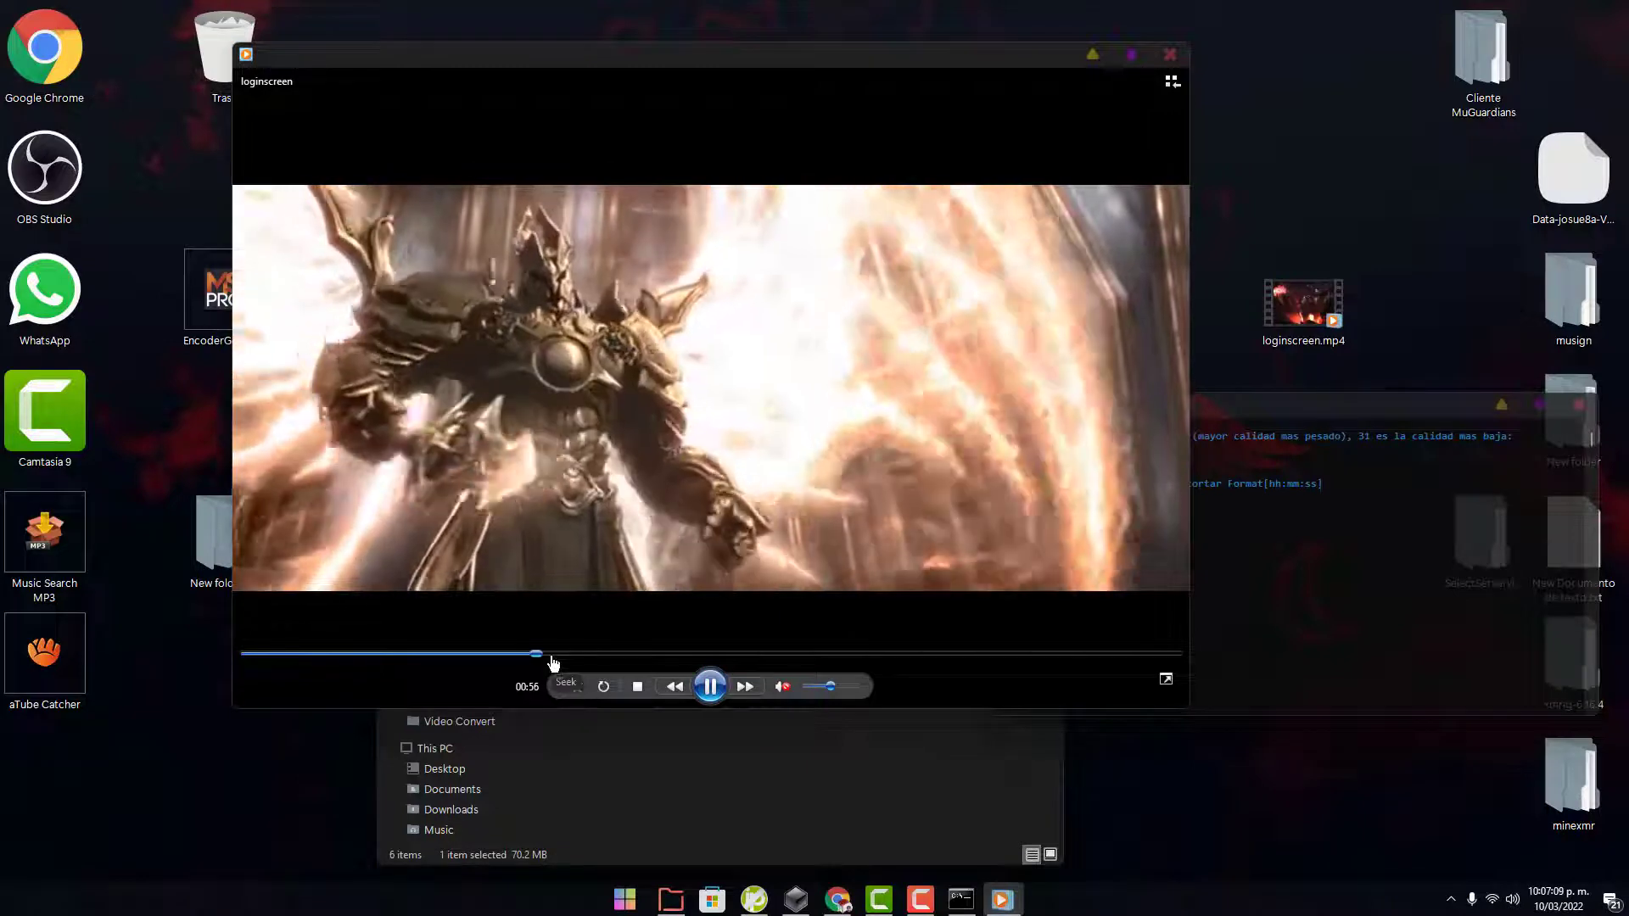
click(711, 689)
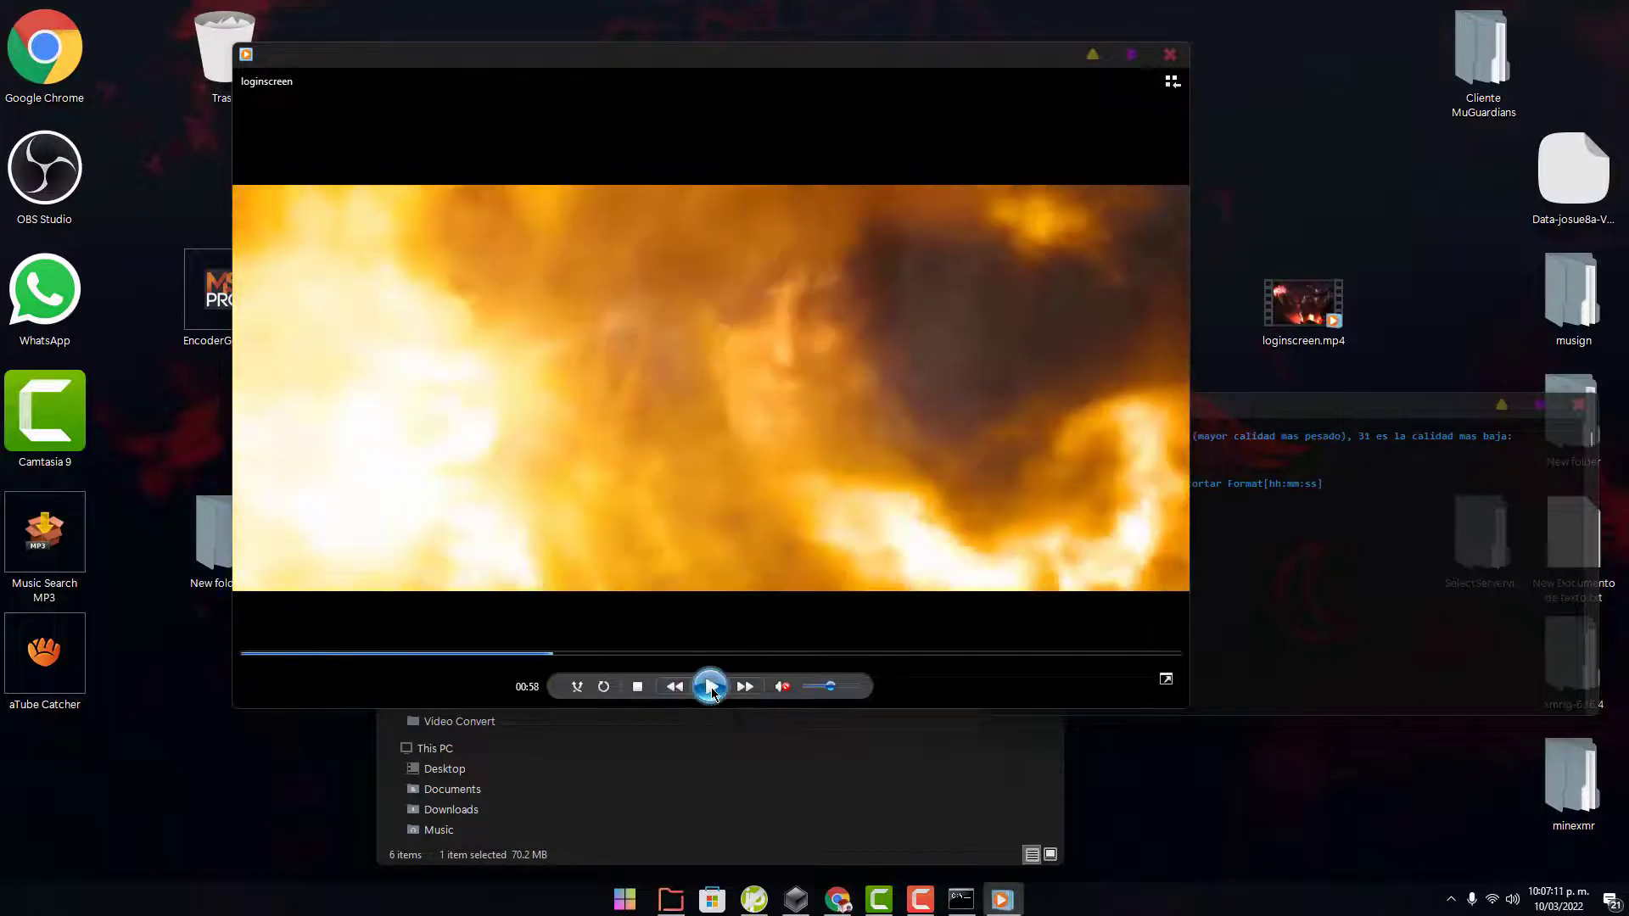
click(1169, 55)
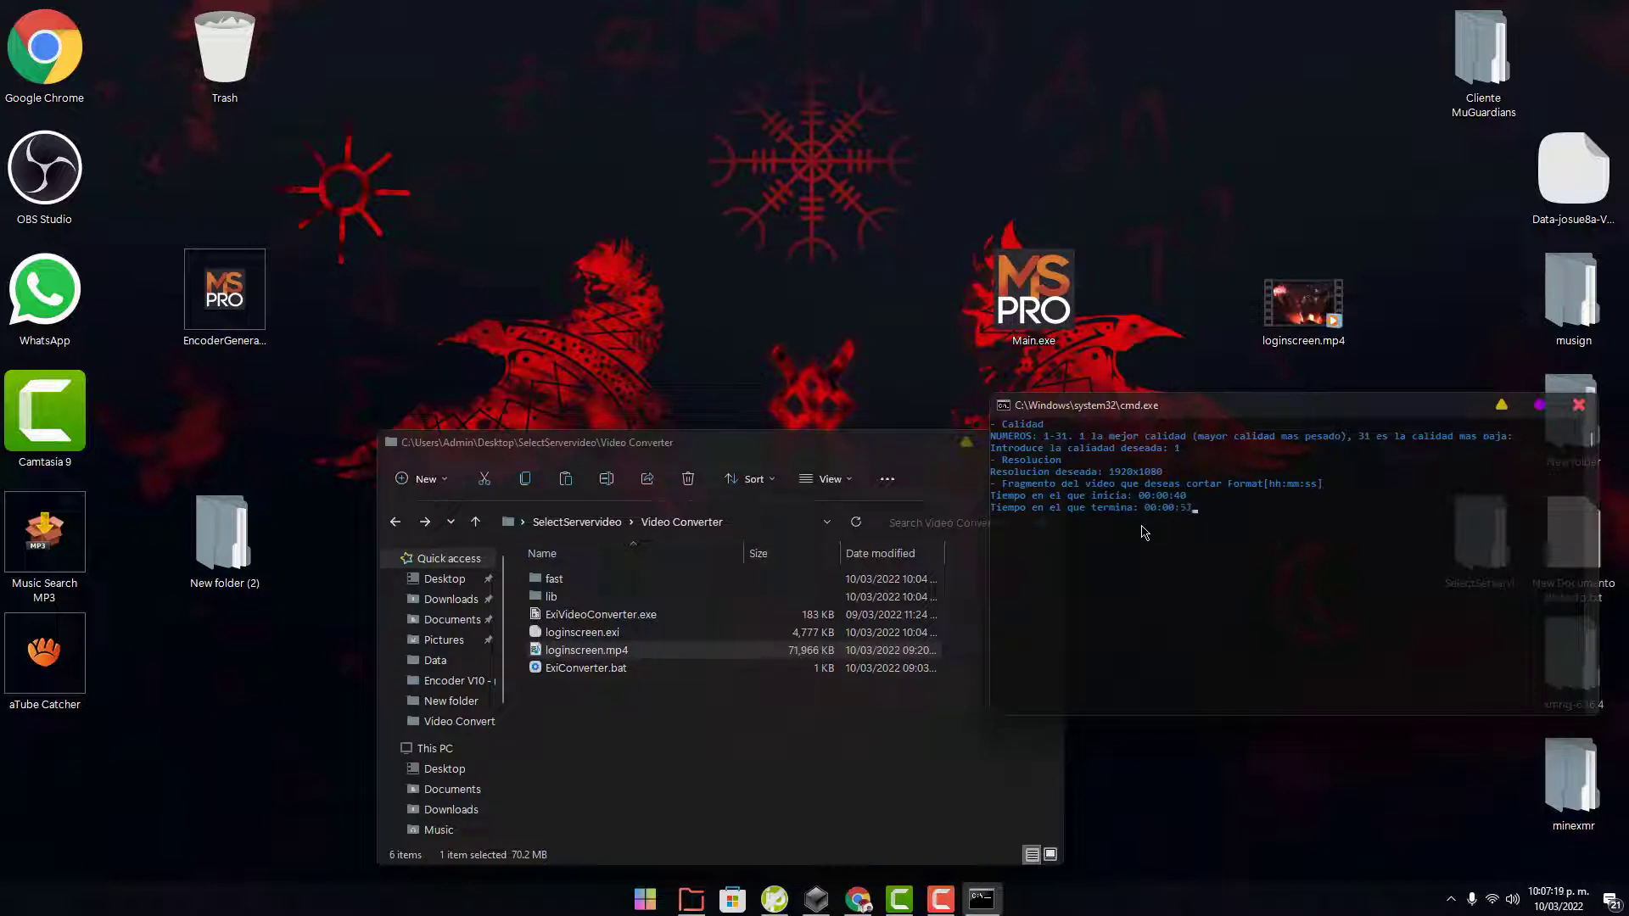
key(Return)
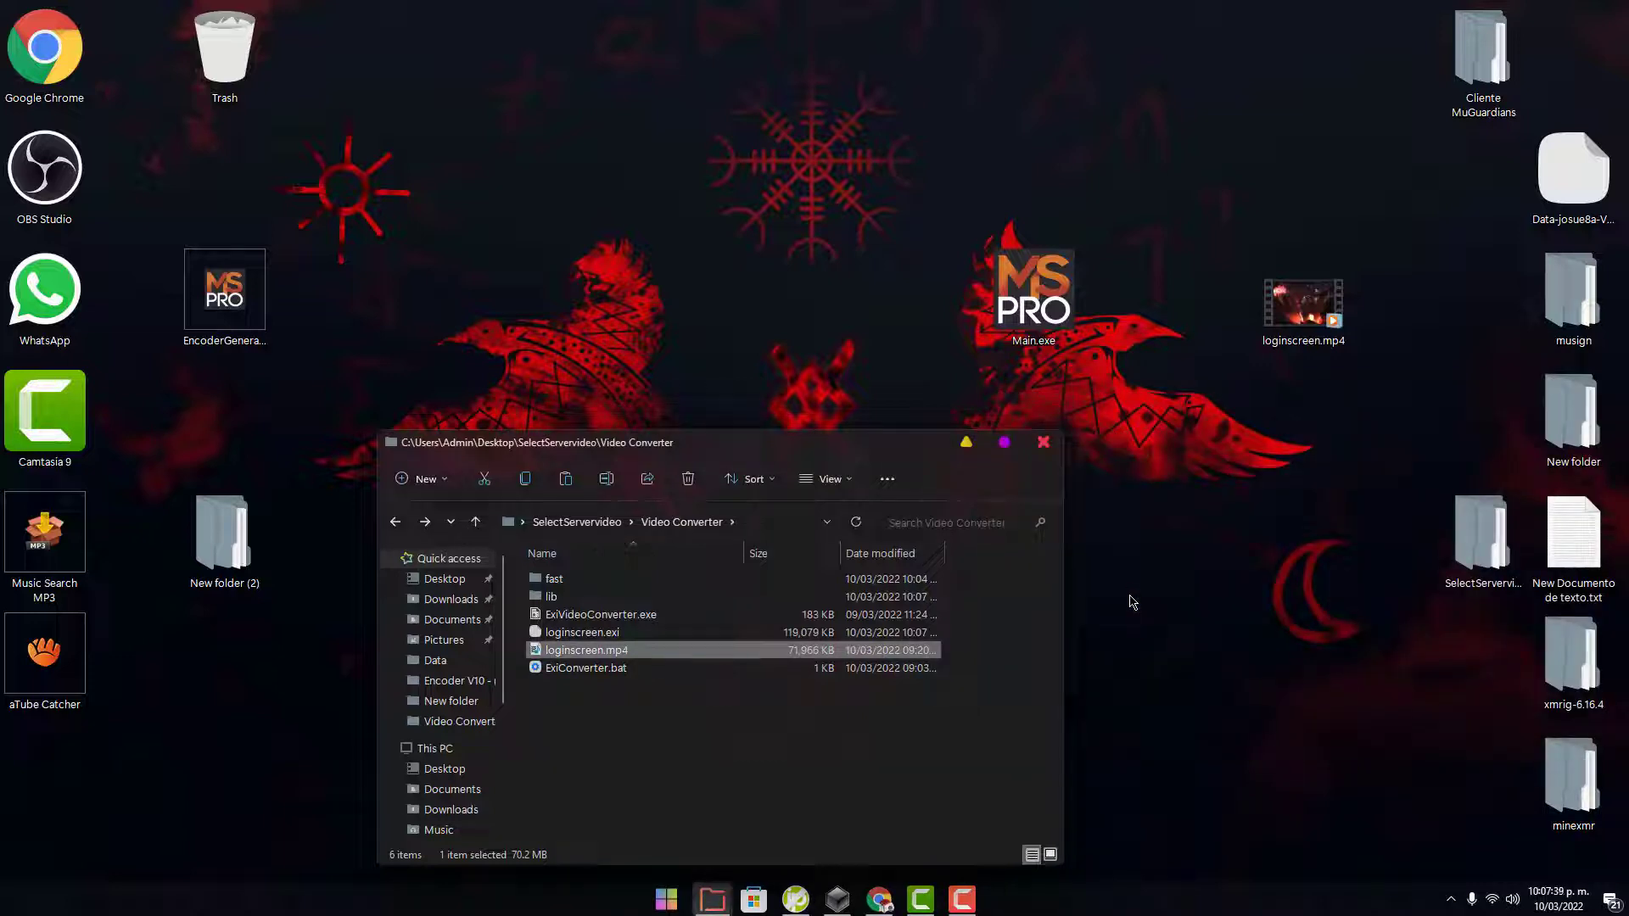
Step: Copy the newly converted loginscreen.exi from Video Converter into the MSPro client's Data folder, replacing the existing file
click(676, 632)
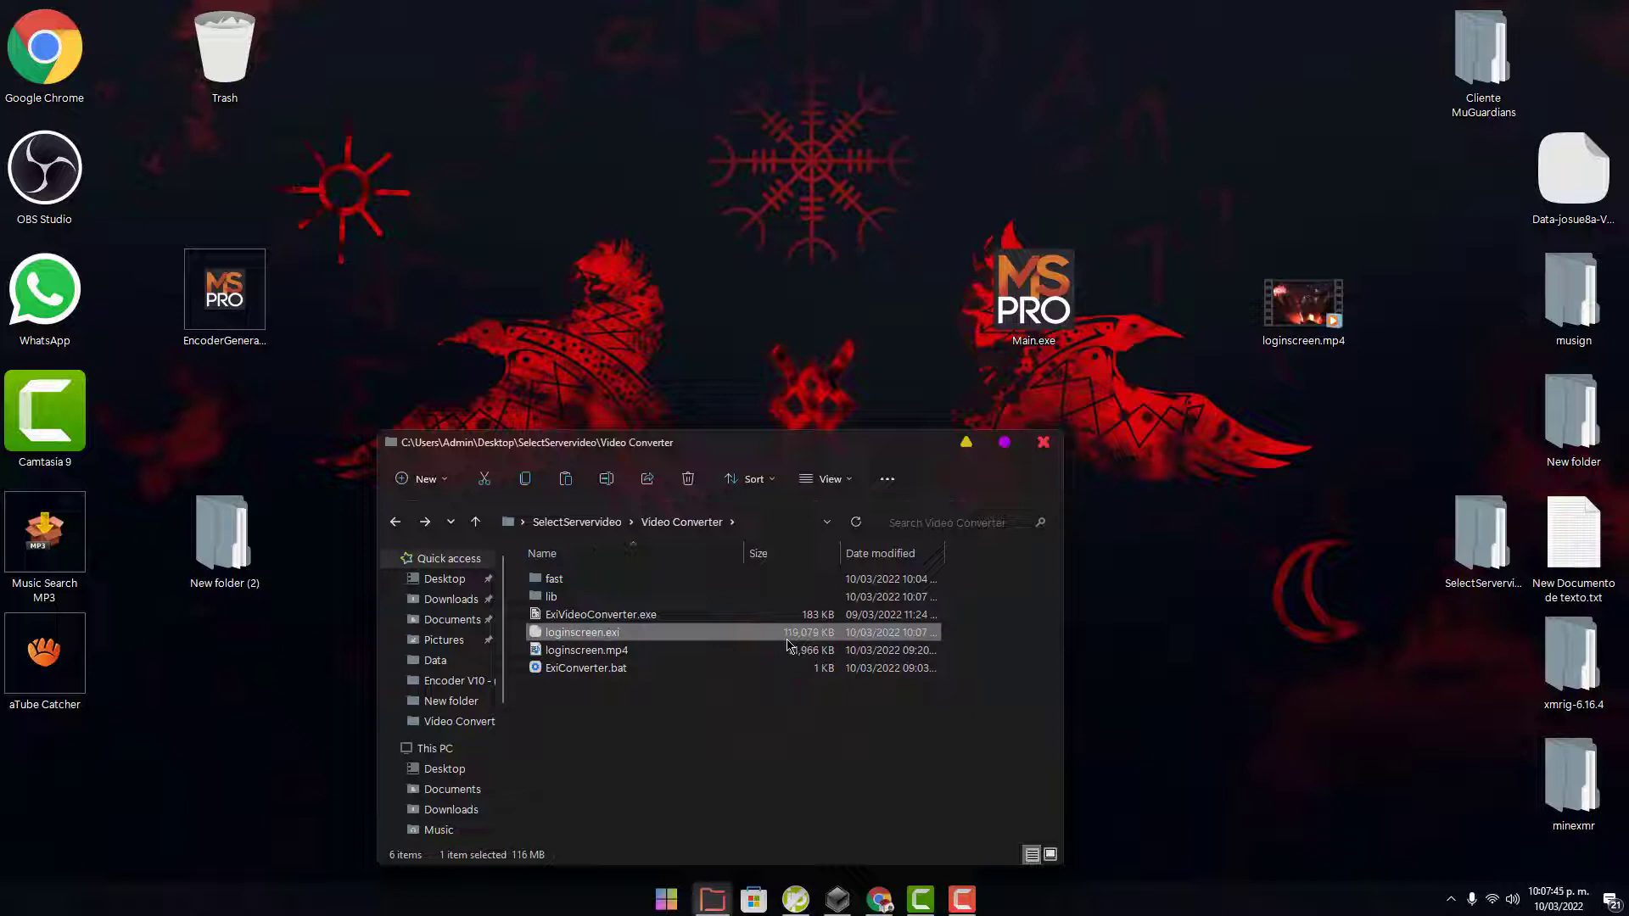
right_click(787, 641)
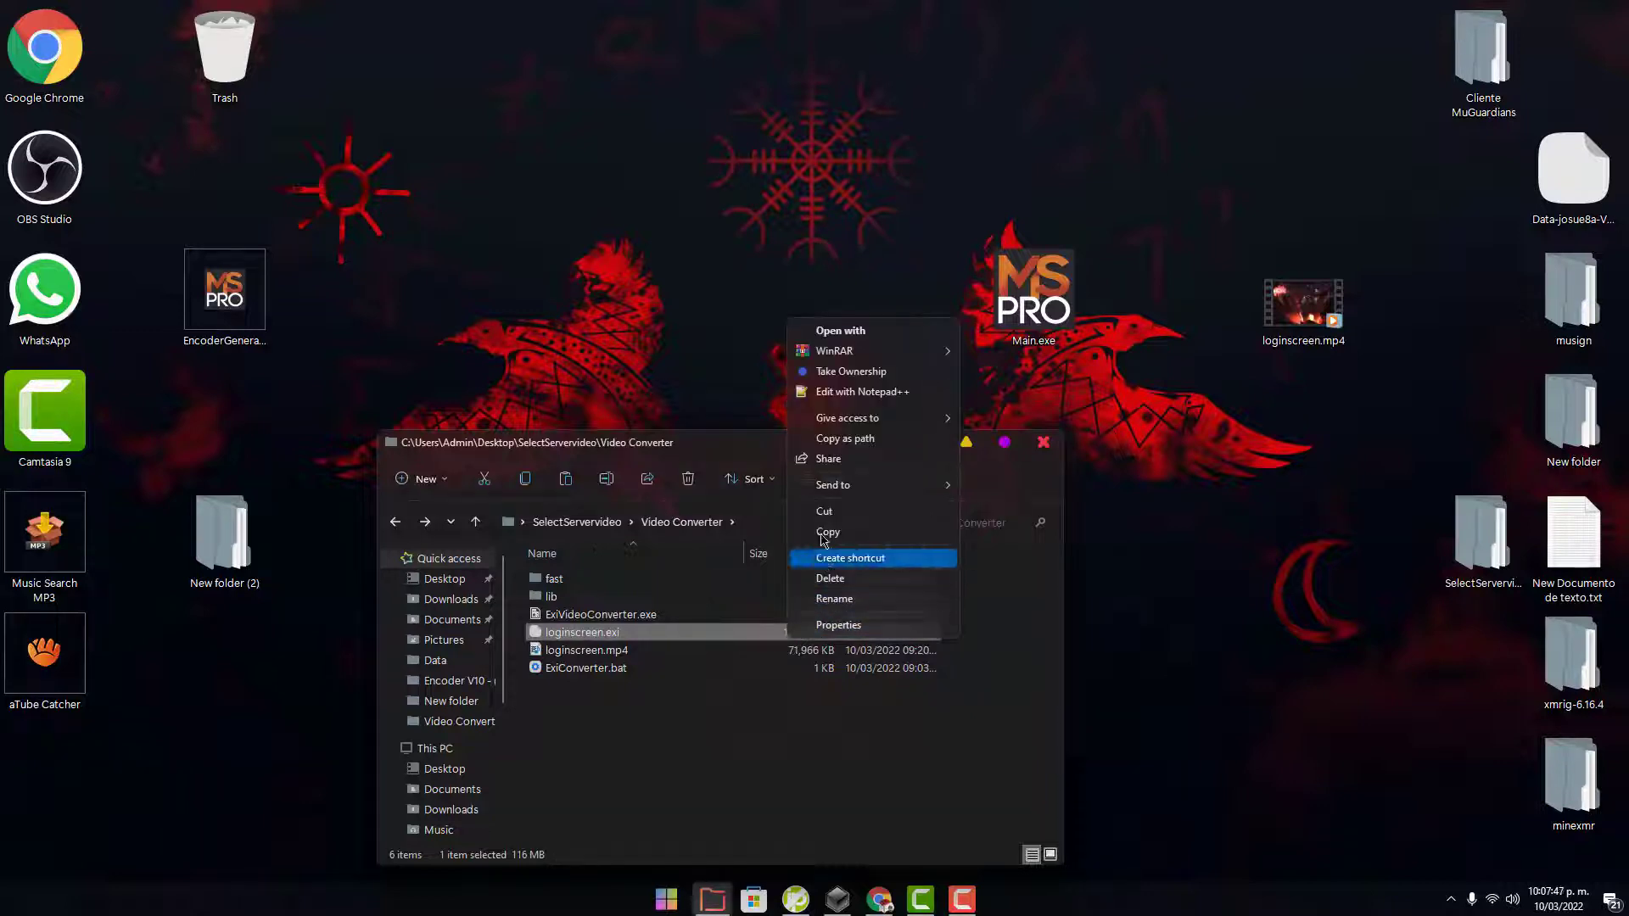
click(837, 527)
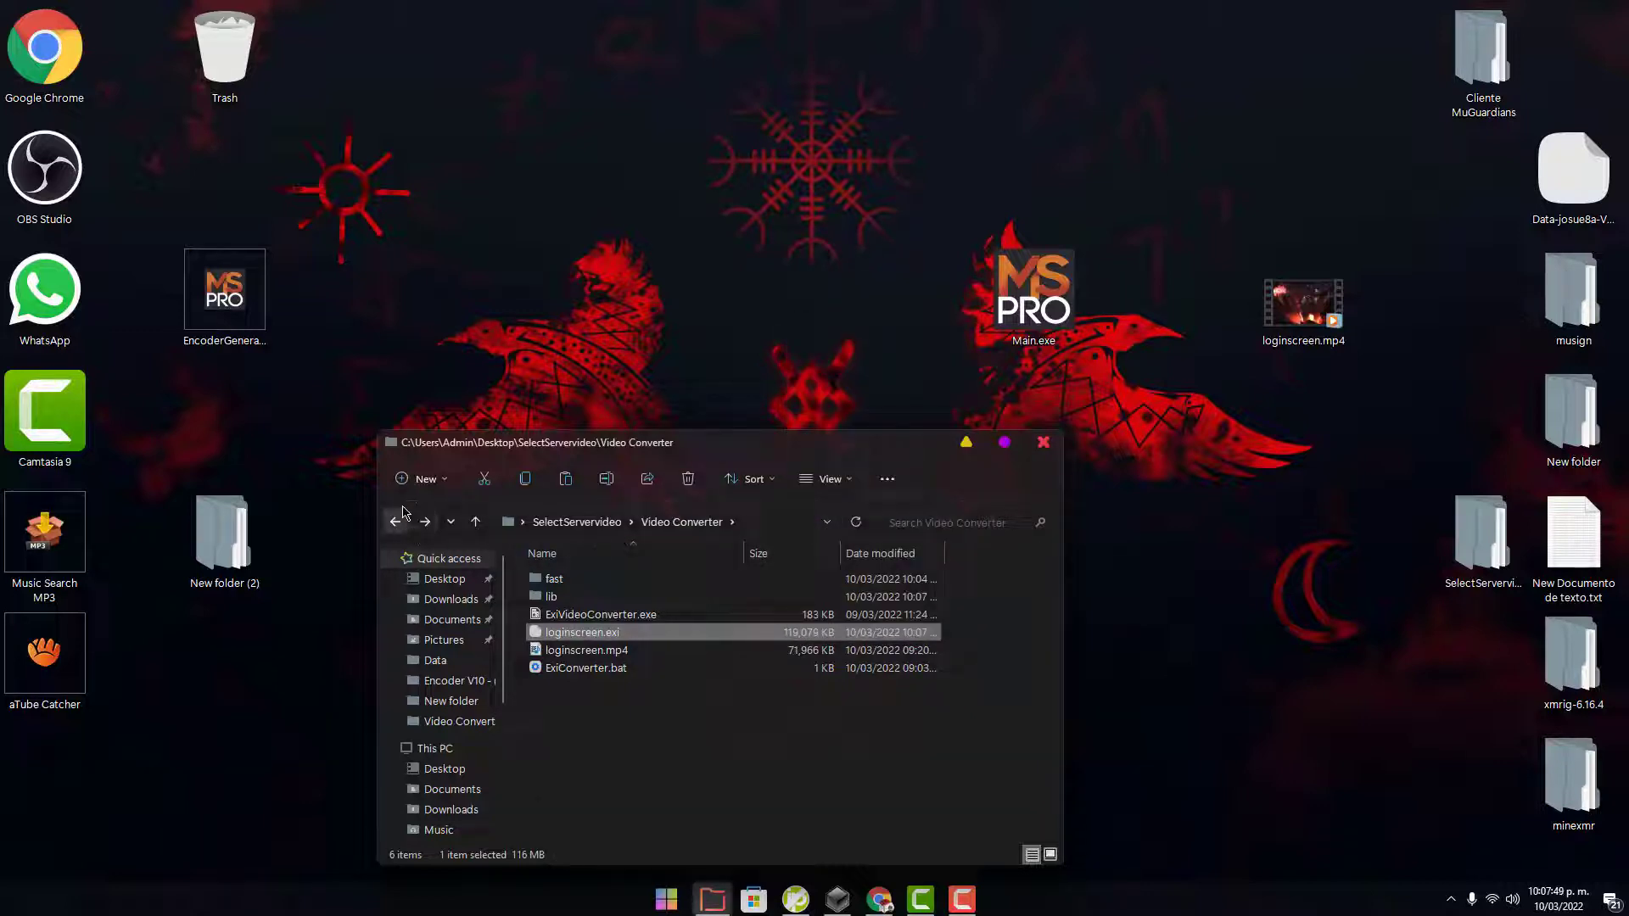
click(1076, 298)
right_click(1075, 298)
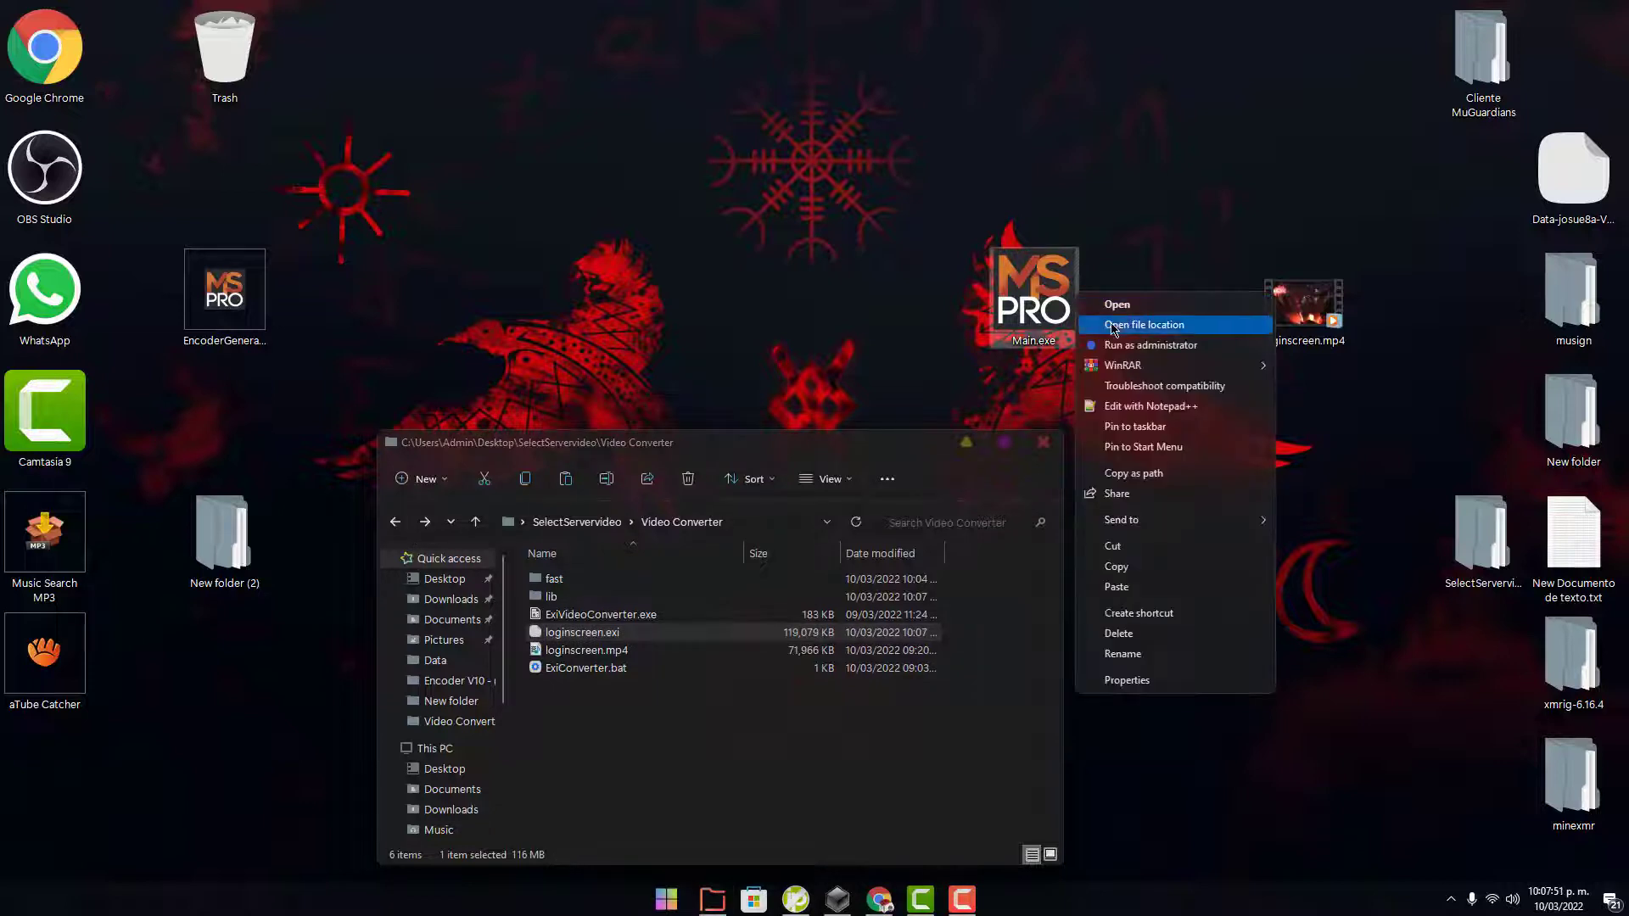
click(1112, 323)
double_click(891, 158)
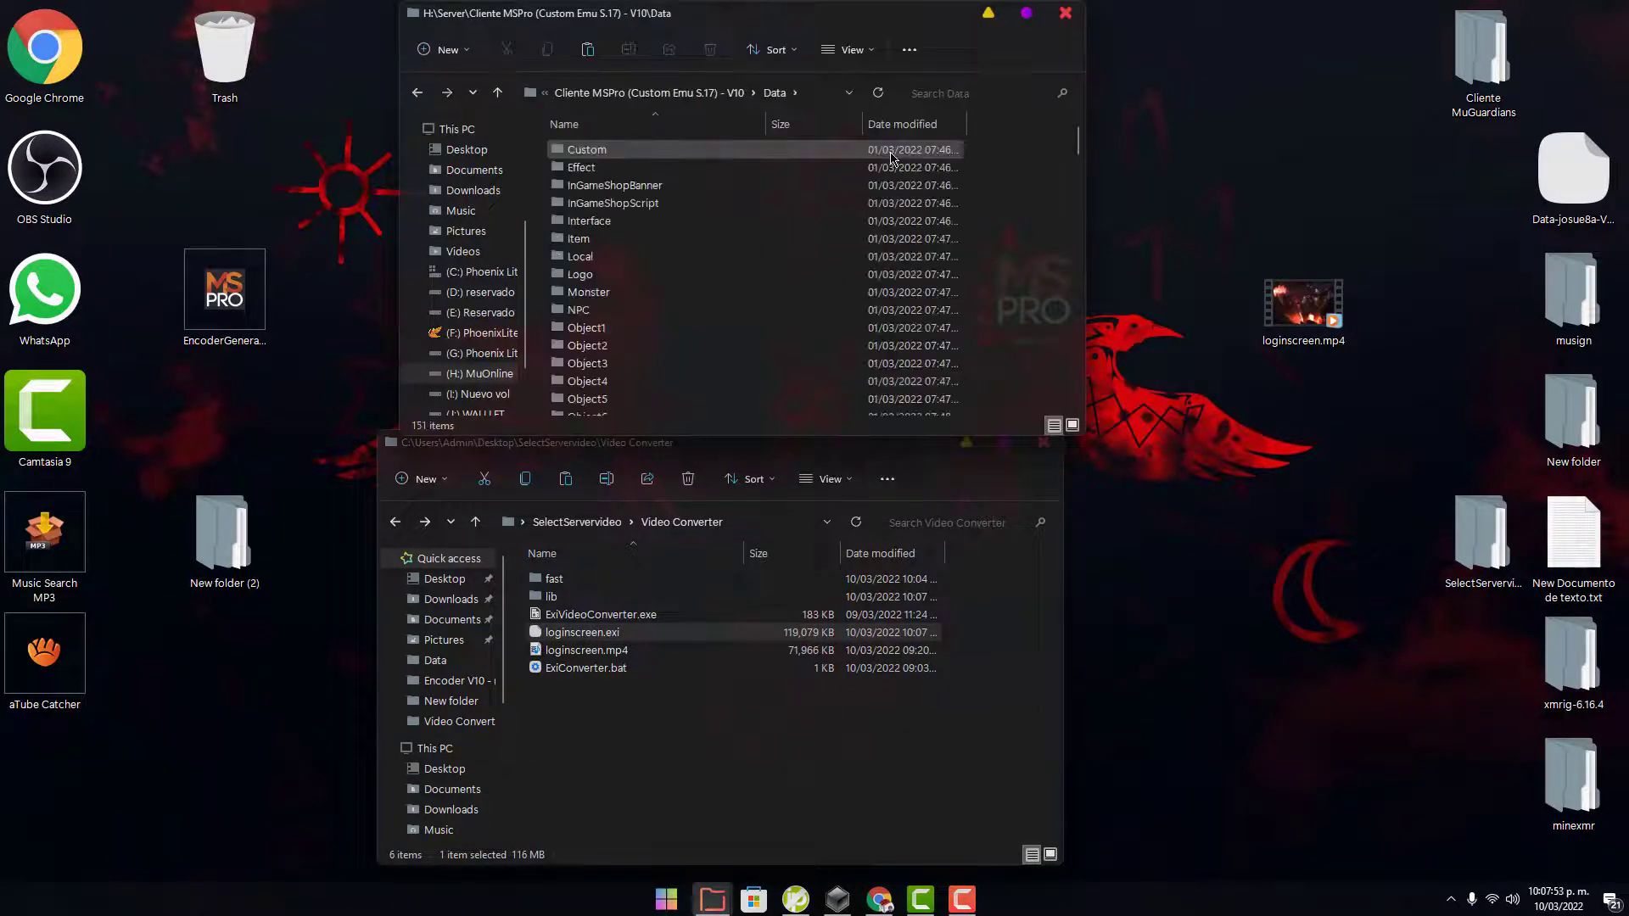
right_click(1055, 261)
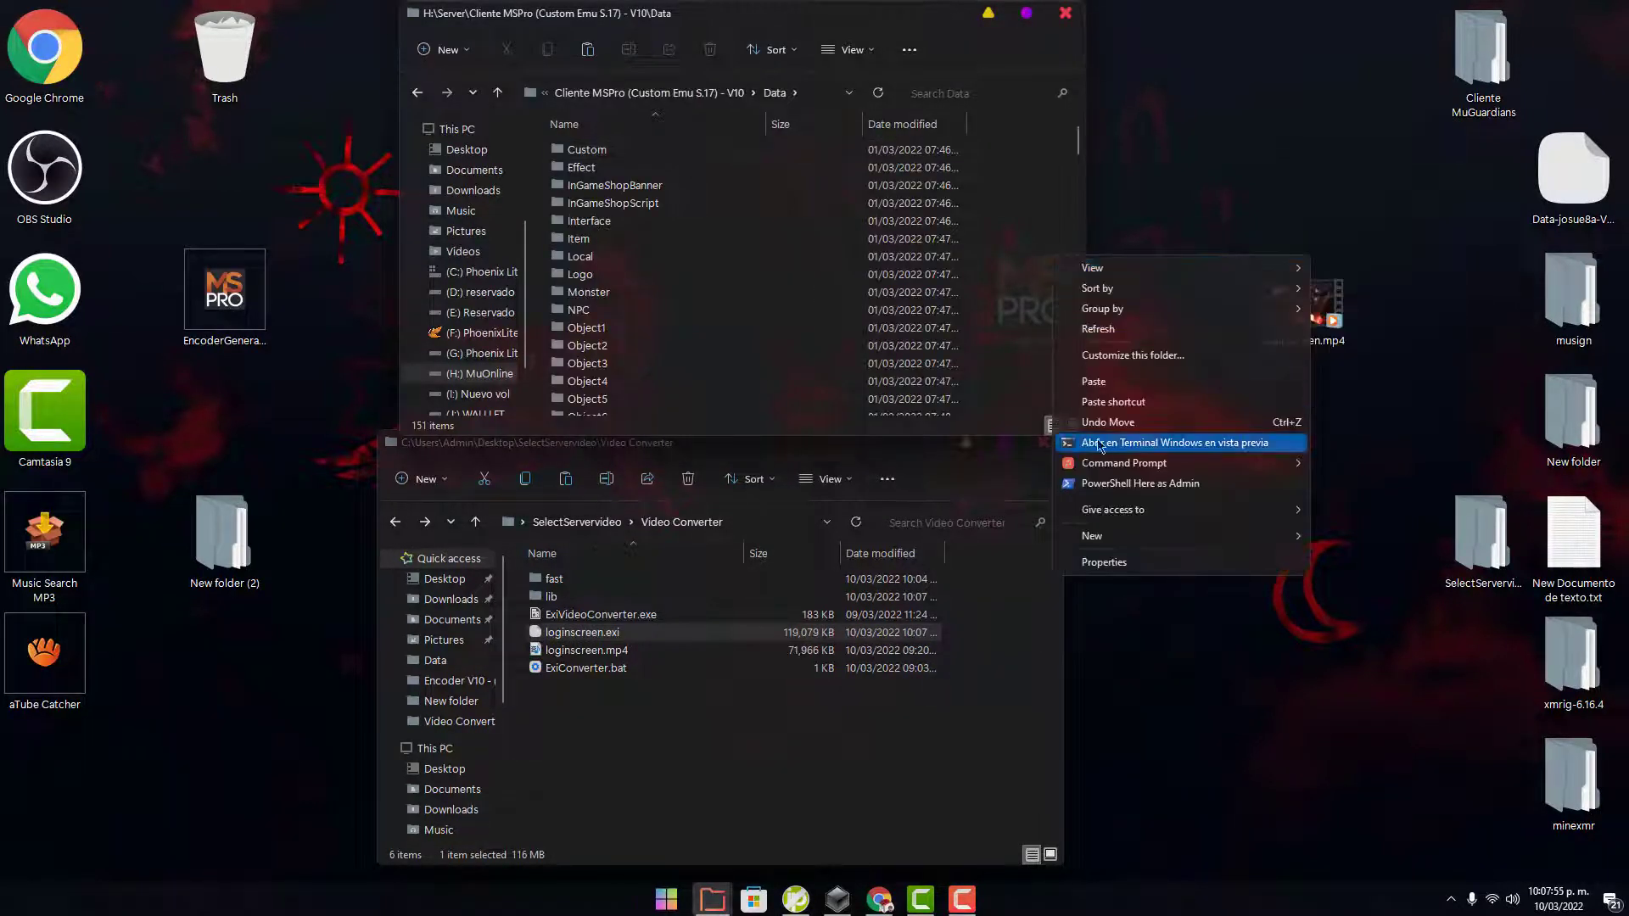
click(1071, 379)
click(953, 345)
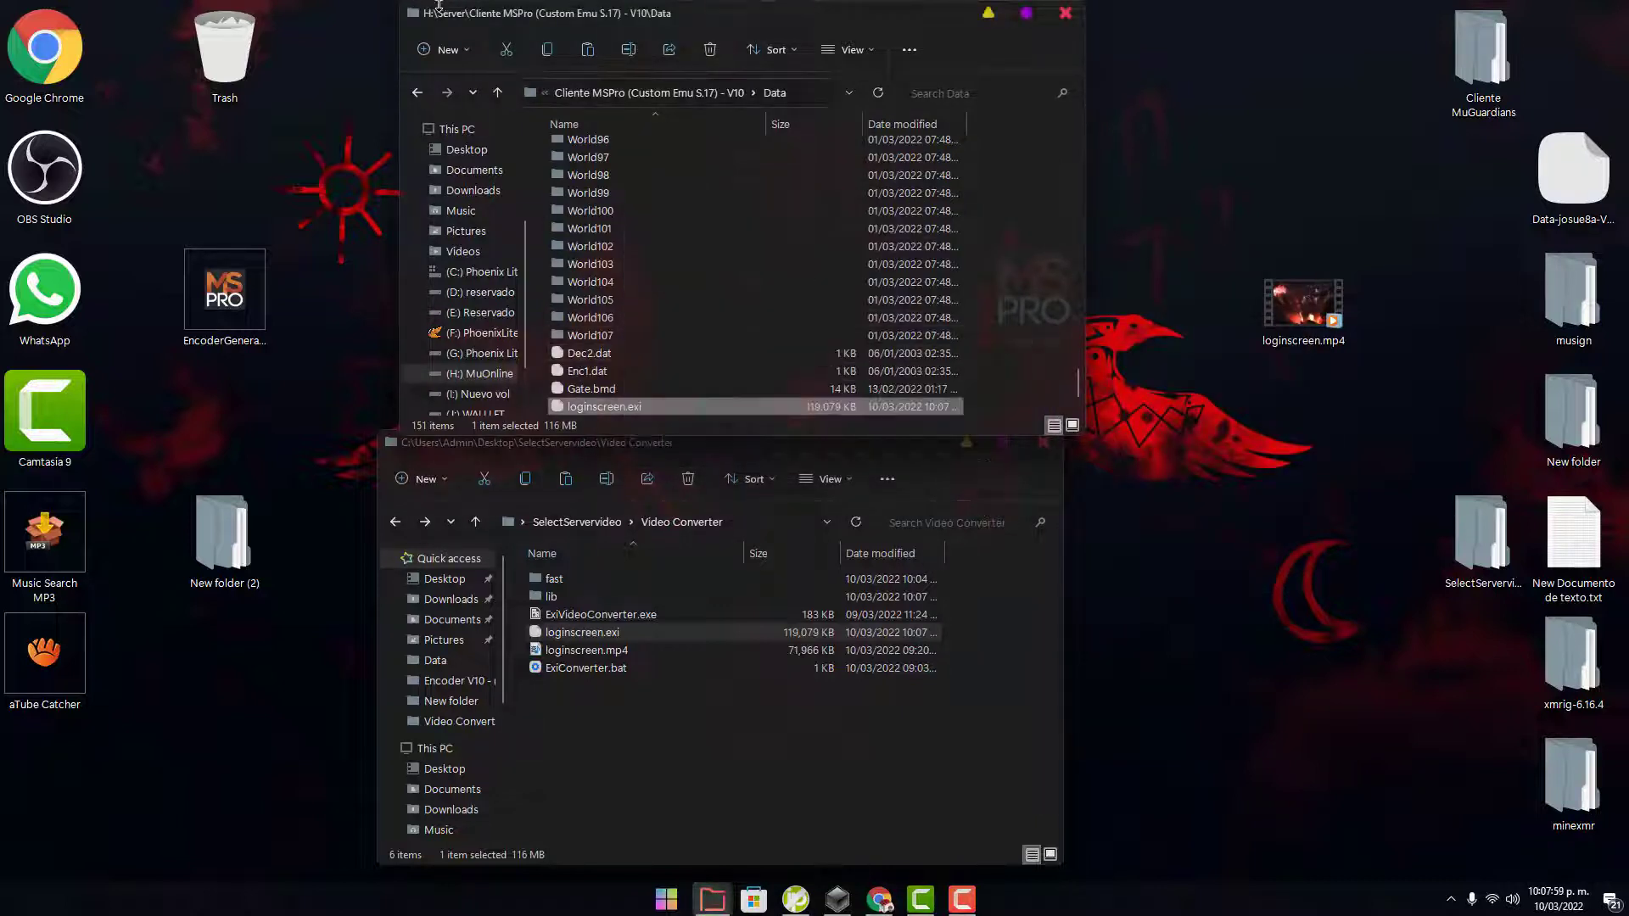
Step: Run Main.exe from the client folder to check the video fragment on the server selection screen, and close the game
click(417, 92)
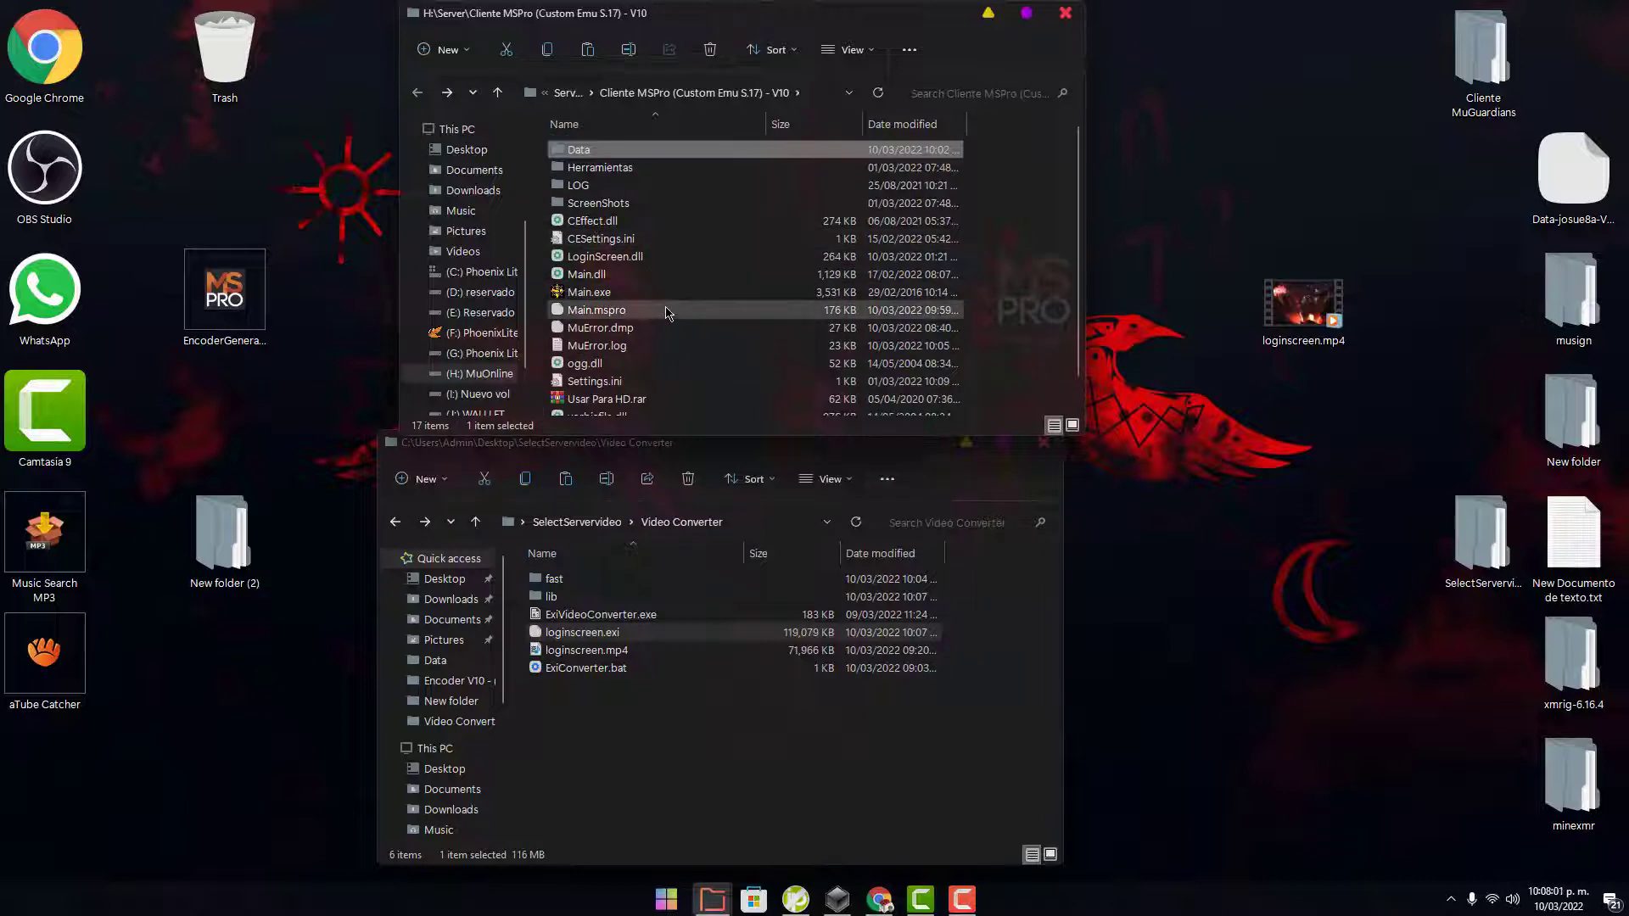
double_click(667, 293)
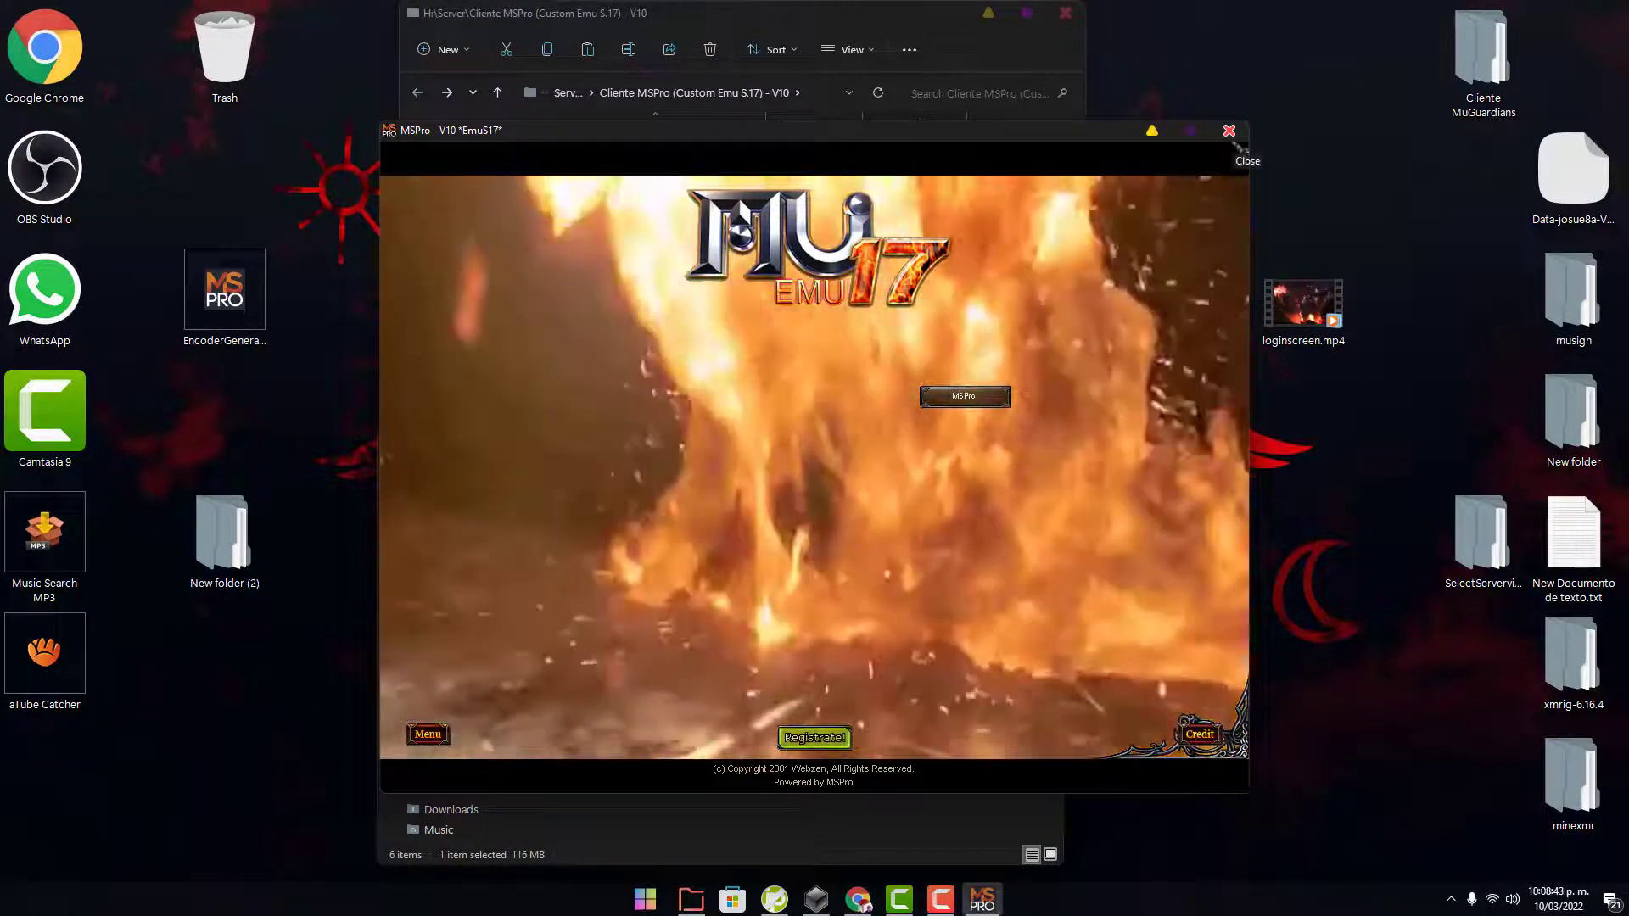
click(1231, 133)
Step: Close the Video Converter and MSPro client folder windows
click(840, 738)
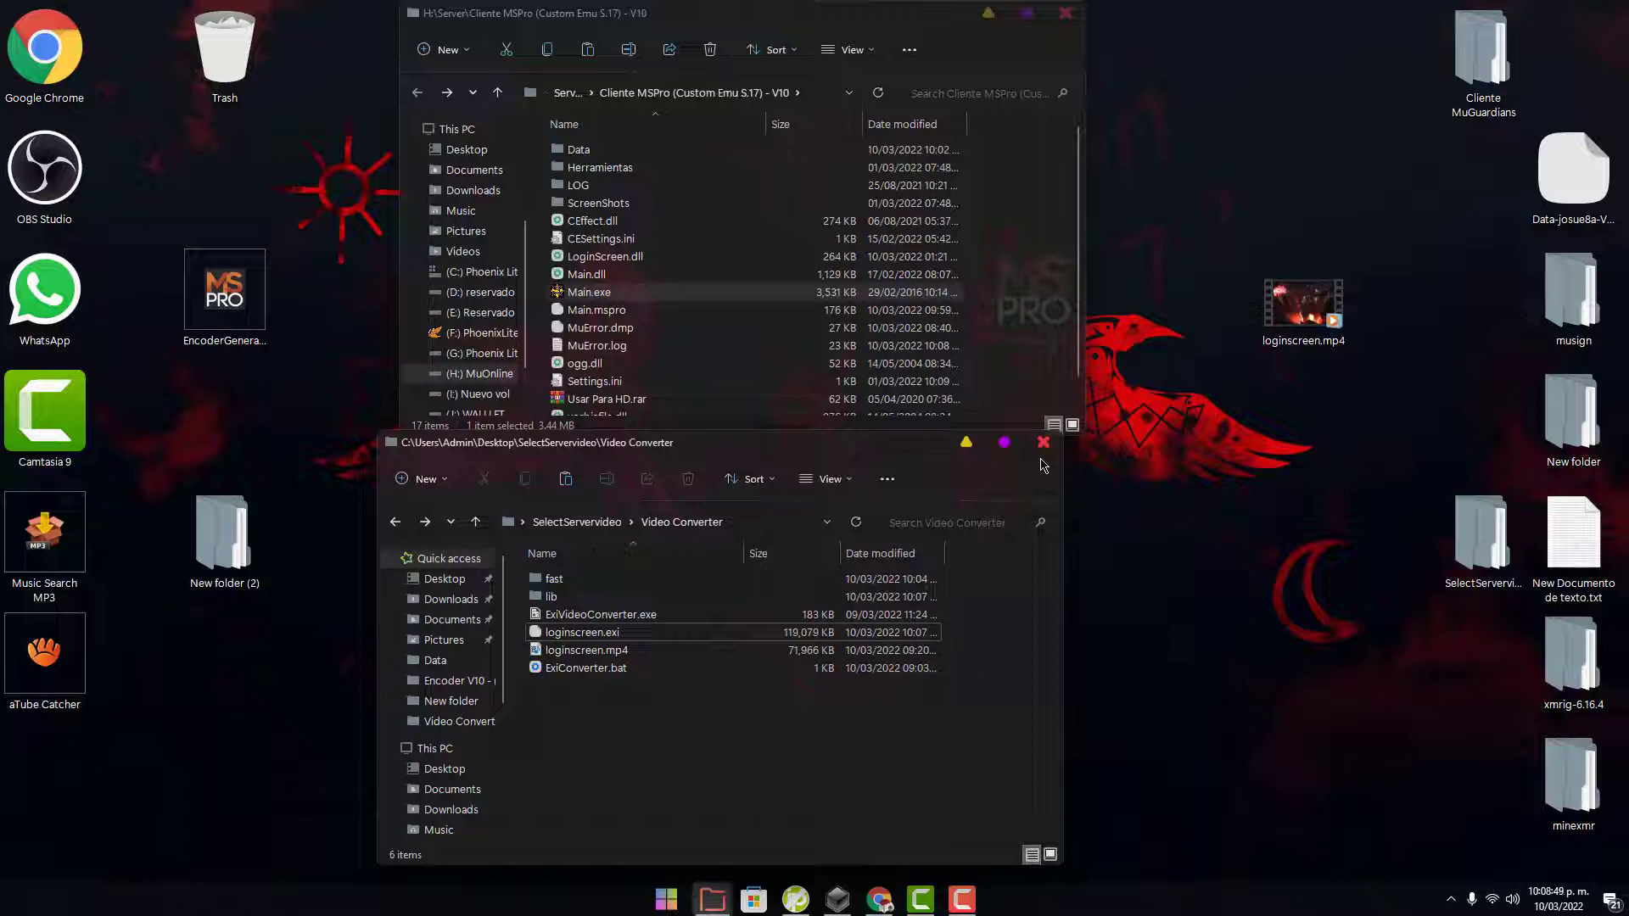
click(1043, 450)
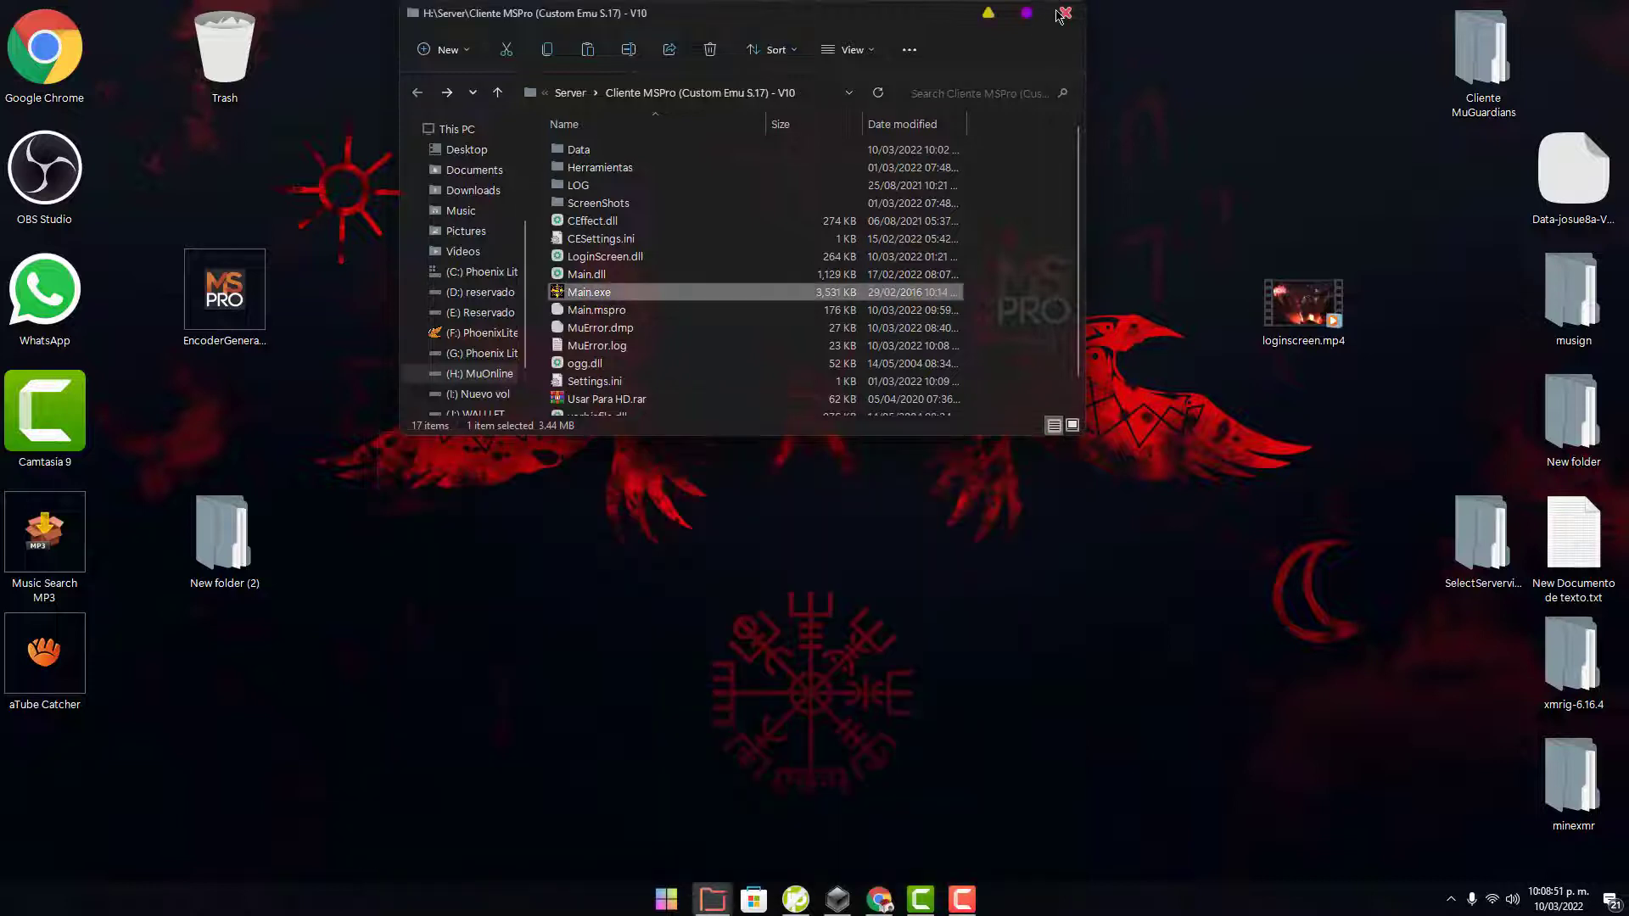
click(1065, 13)
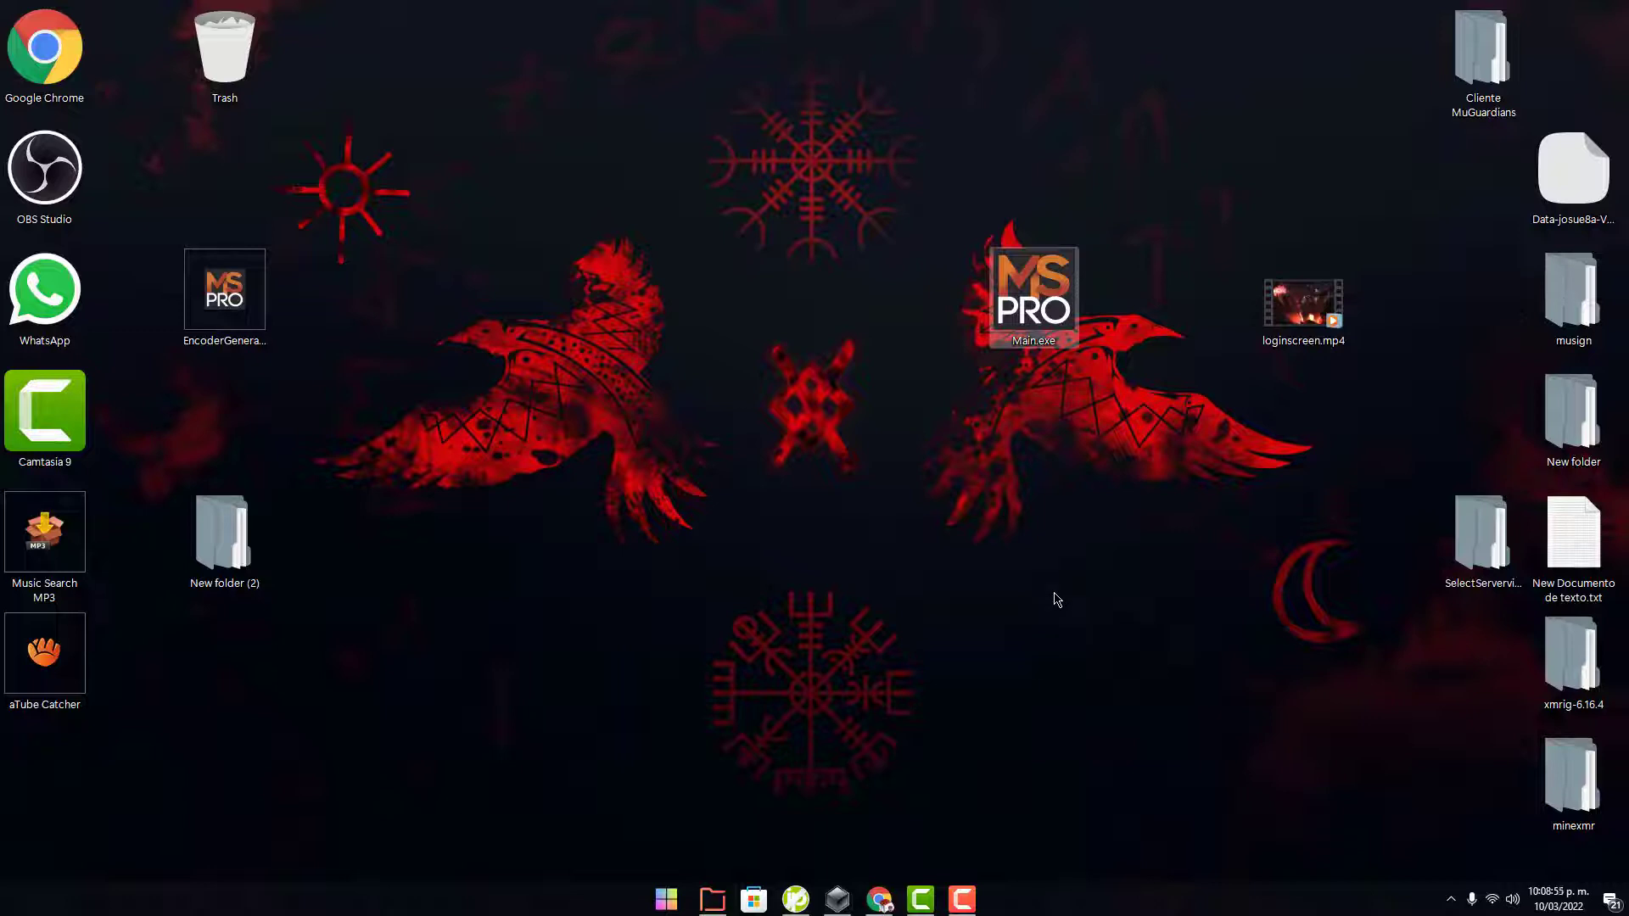
click(963, 899)
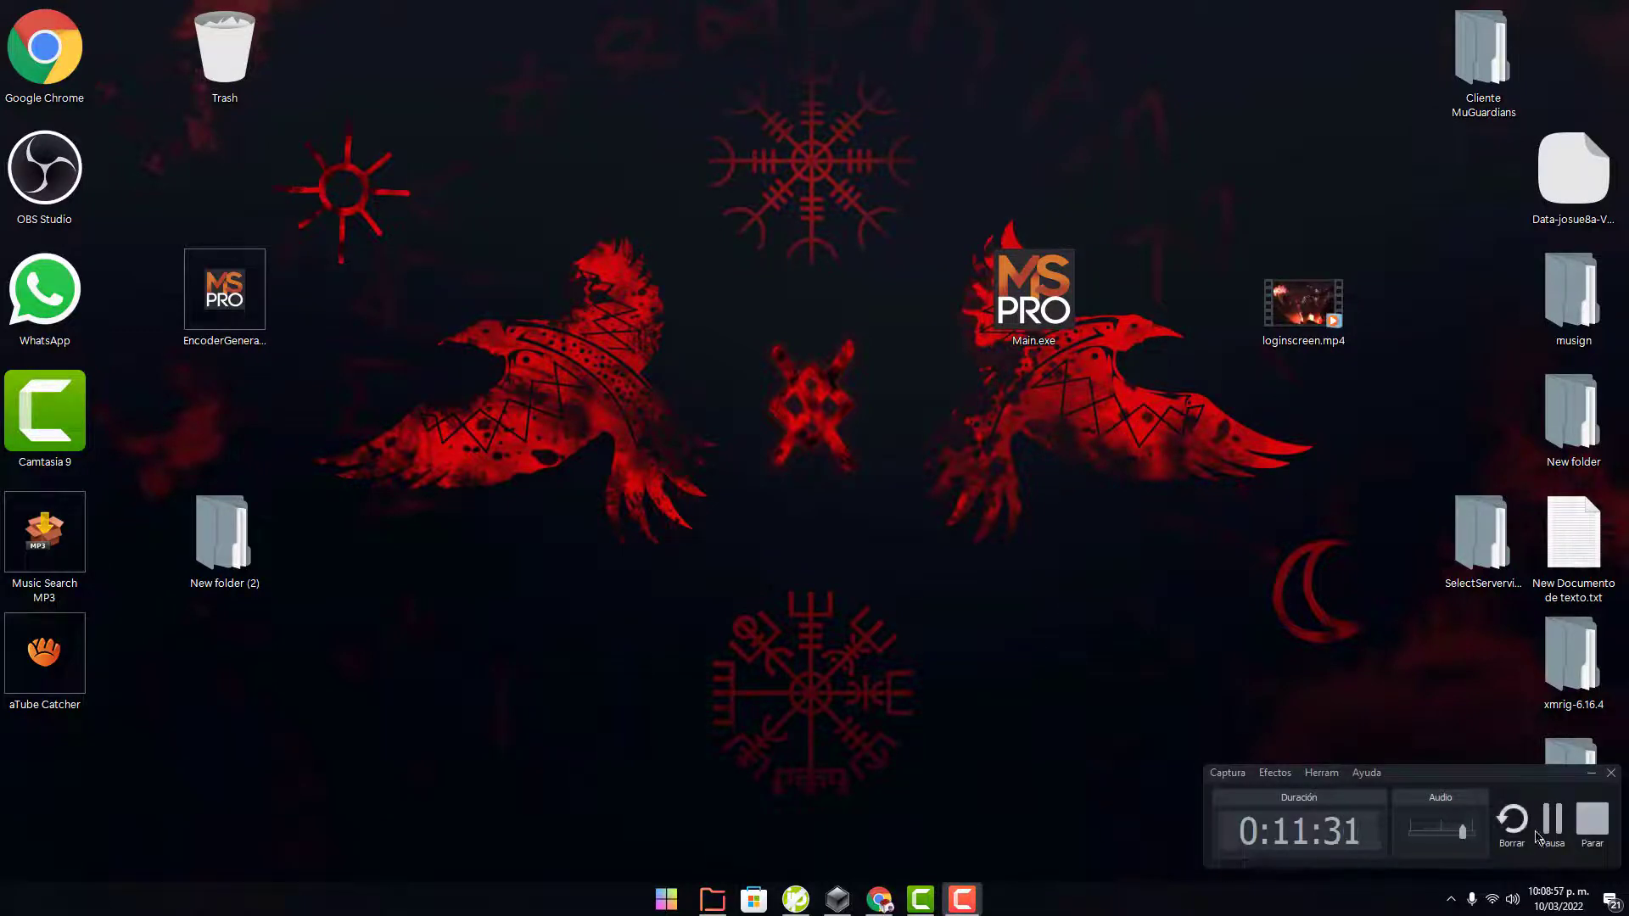